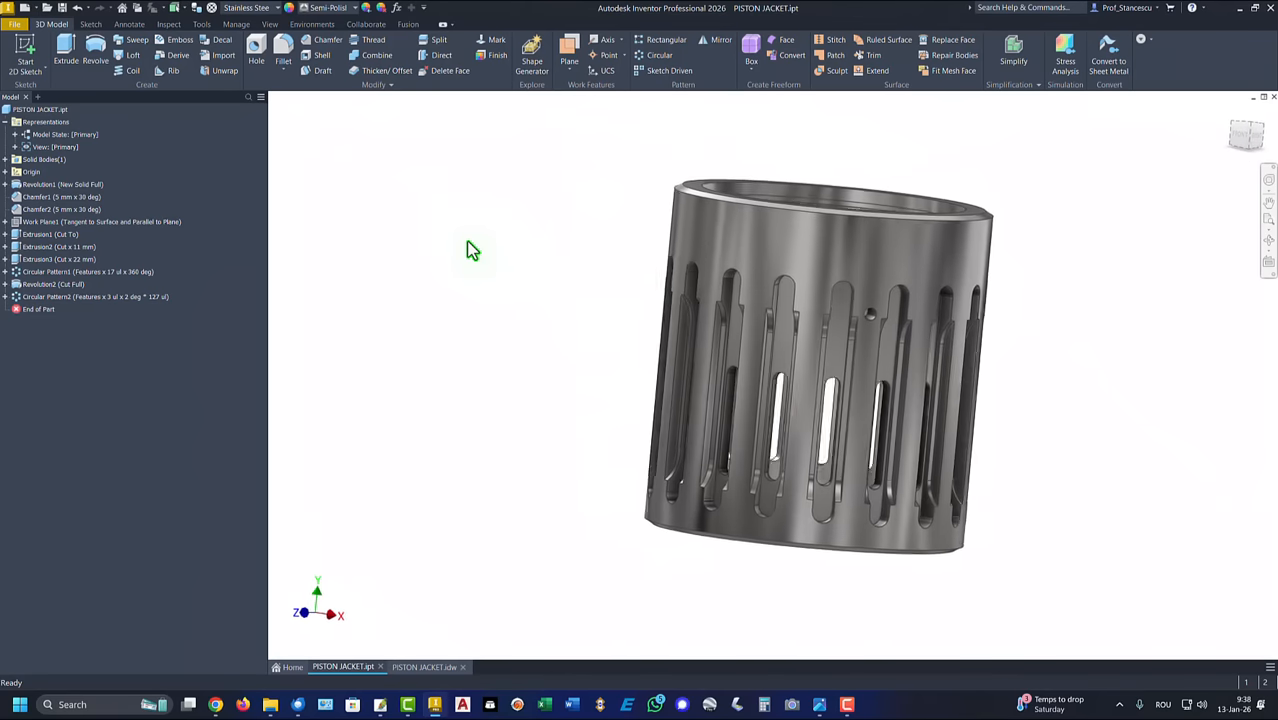
Step: Return the piston jacket model to its home view and bring up the PISTON JACKET.idw drawing for its dimensions
{"action": "key", "text": "F6"}
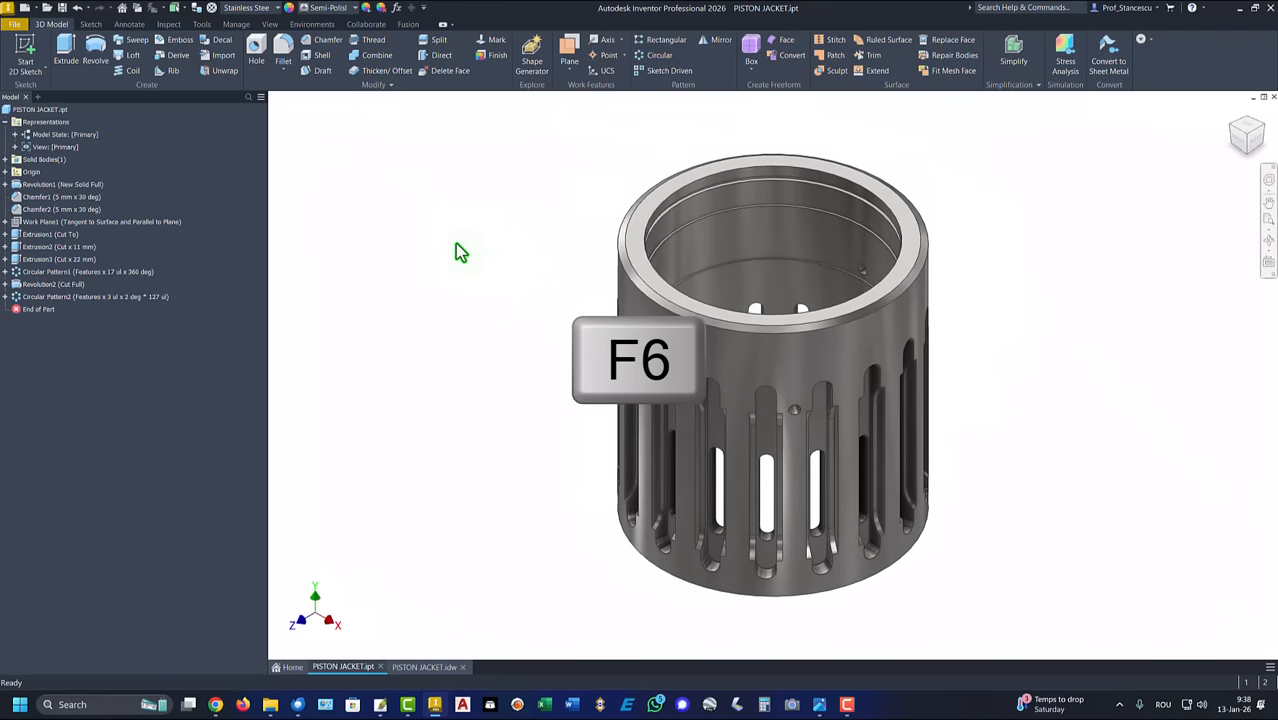
{"action": "left_click", "coordinate": [424, 667]}
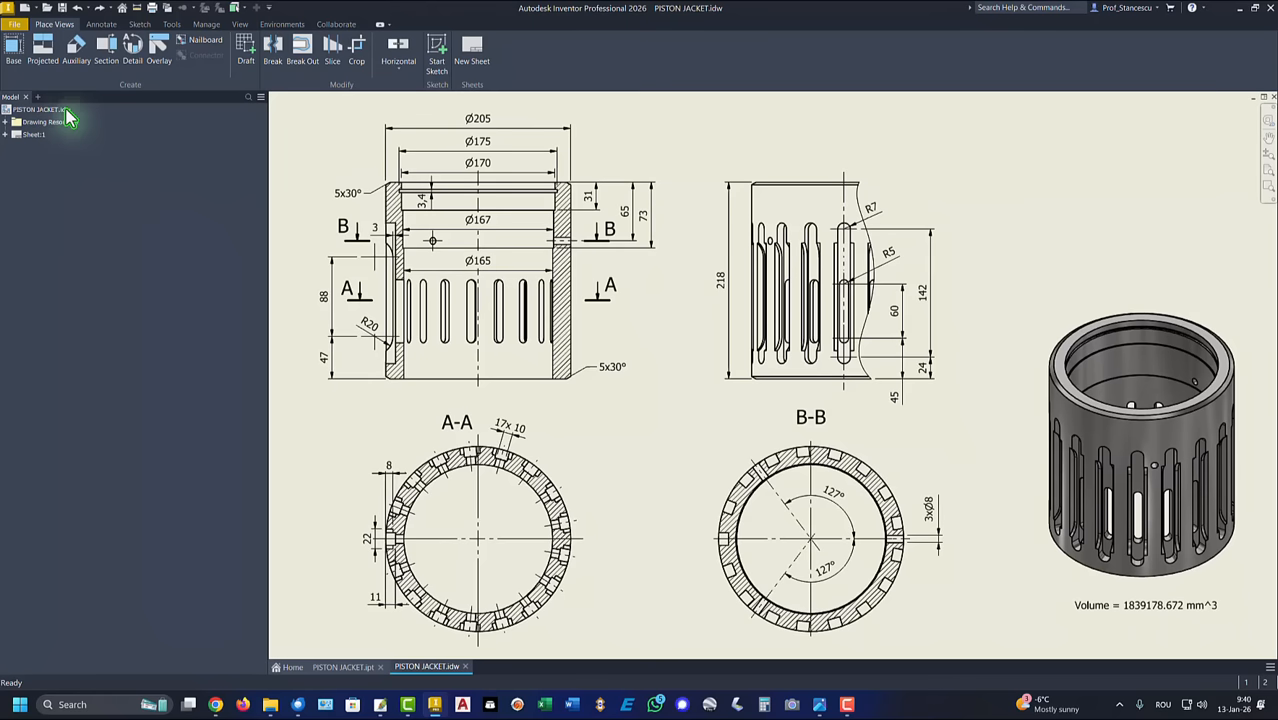
Step: Create a new part file and start a 2D sketch on its XY plane
{"action": "left_click", "coordinate": [30, 7]}
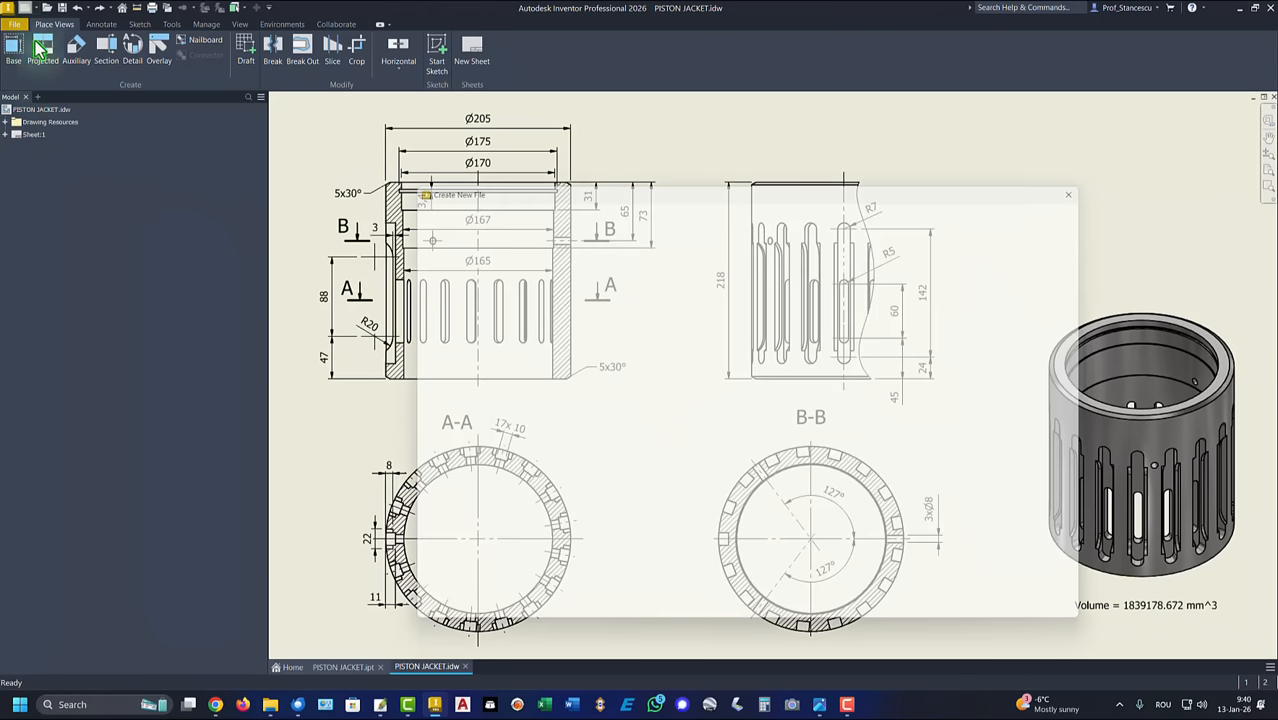
{"action": "double_click", "coordinate": [658, 262]}
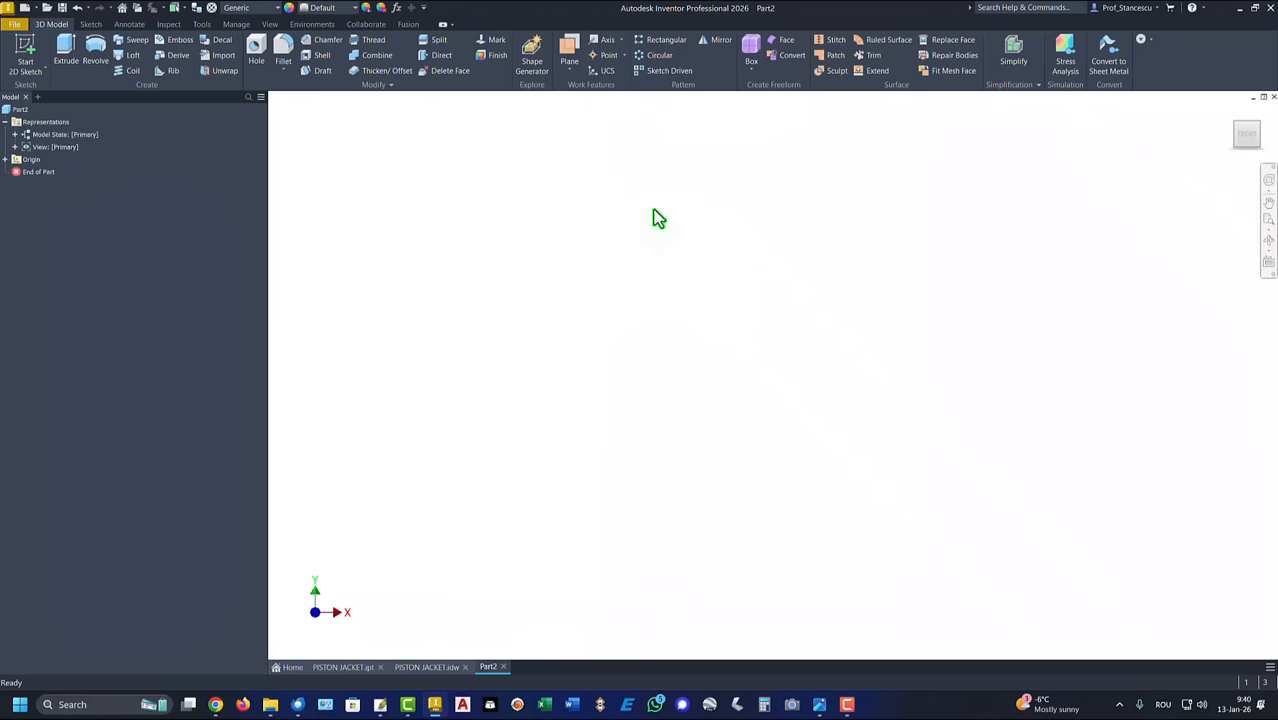
{"action": "left_click", "coordinate": [25, 52]}
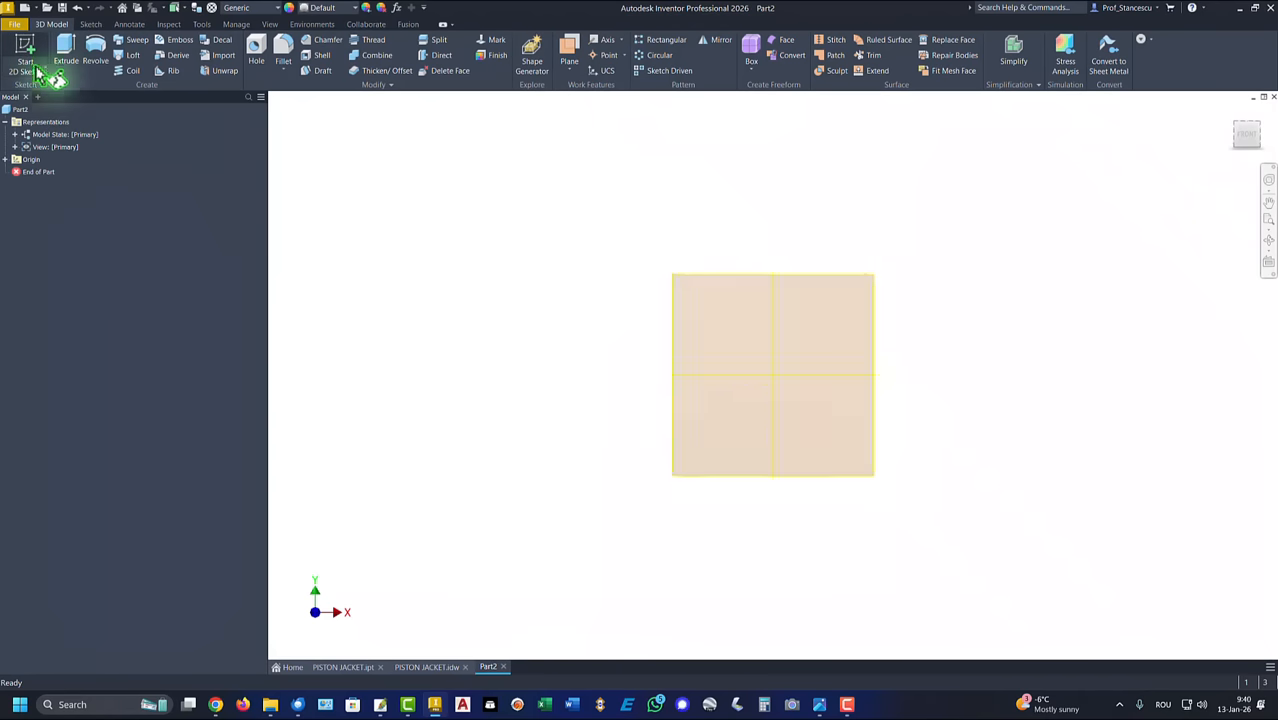
{"action": "left_click", "coordinate": [697, 207]}
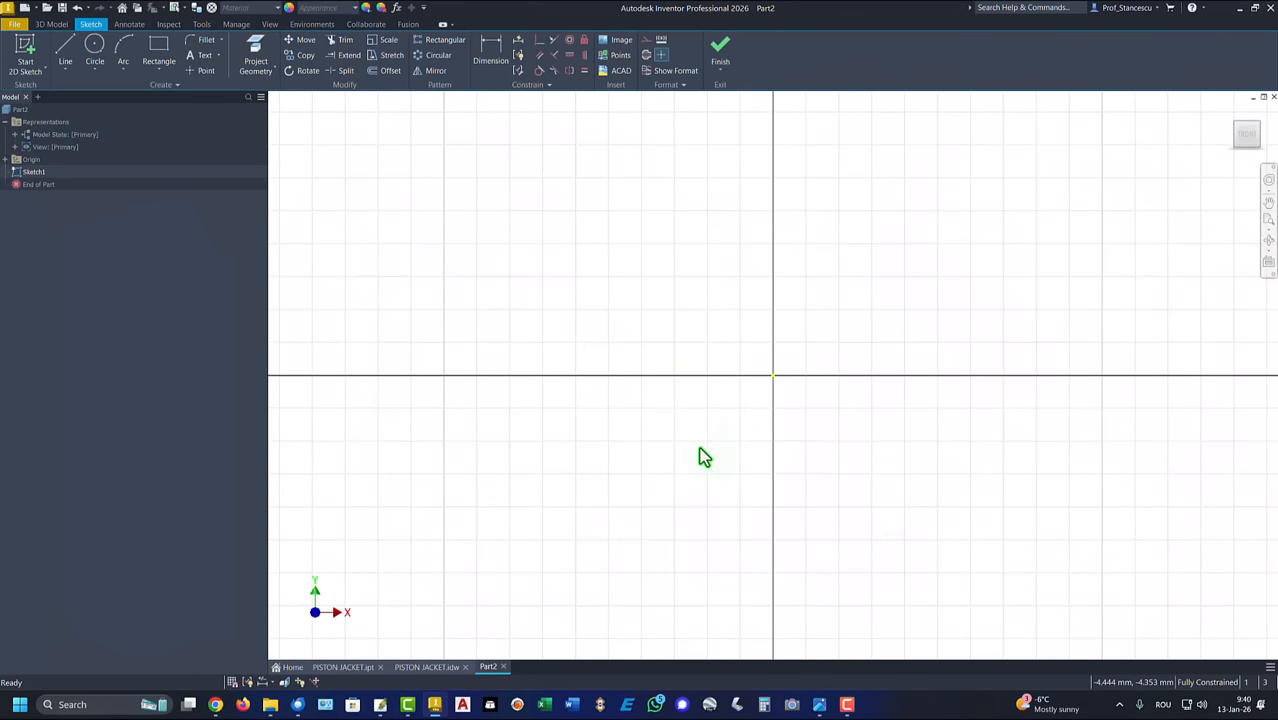
Step: Draw a 218 mm vertical line just beside the sketch origin, spanning above and below it
{"action": "scroll", "coordinate": [686, 443], "scroll_direction": "down", "scroll_amount": 5}
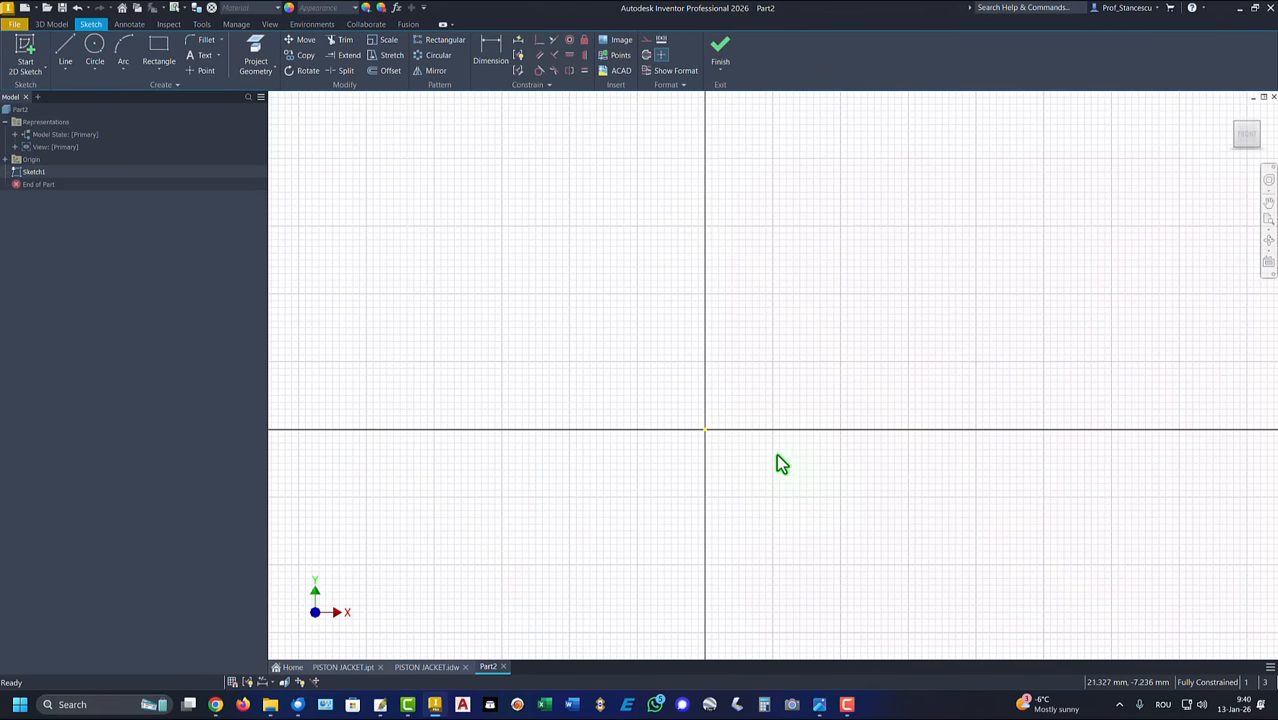
{"action": "scroll", "coordinate": [779, 462], "scroll_direction": "down", "scroll_amount": 2}
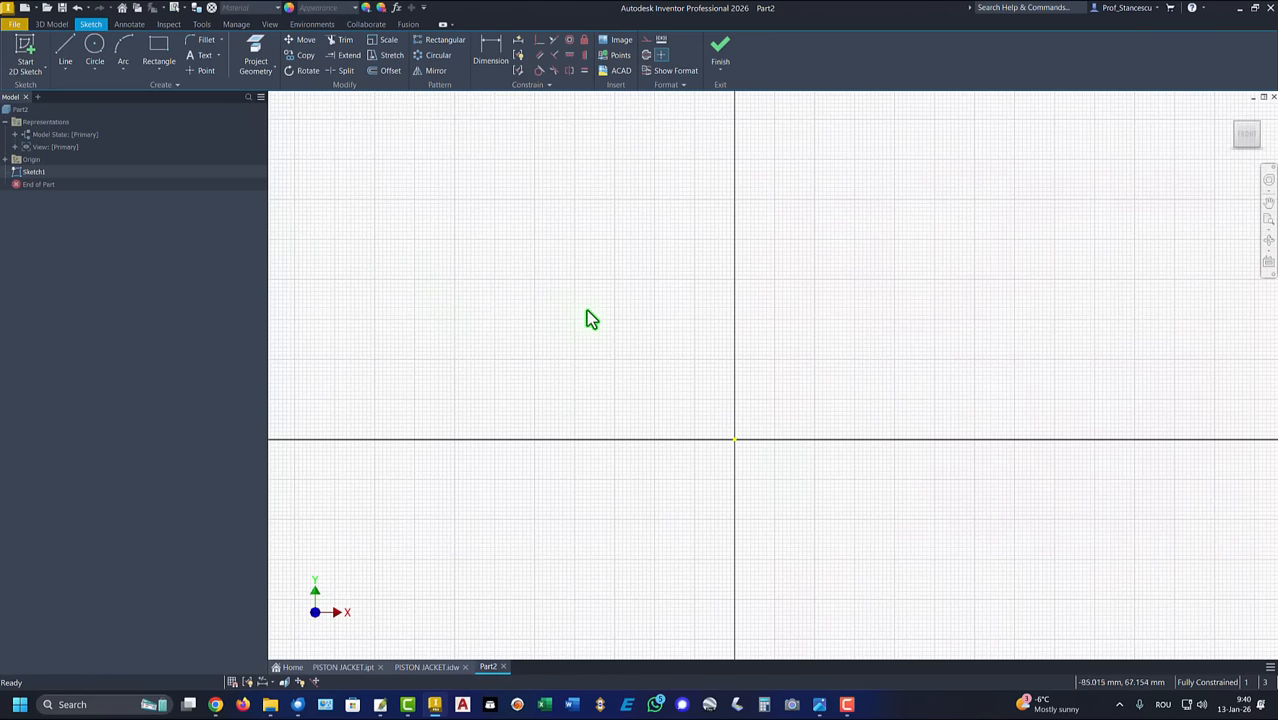
{"action": "middle_click_drag", "start_coordinate": [588, 312], "coordinate": [585, 228]}
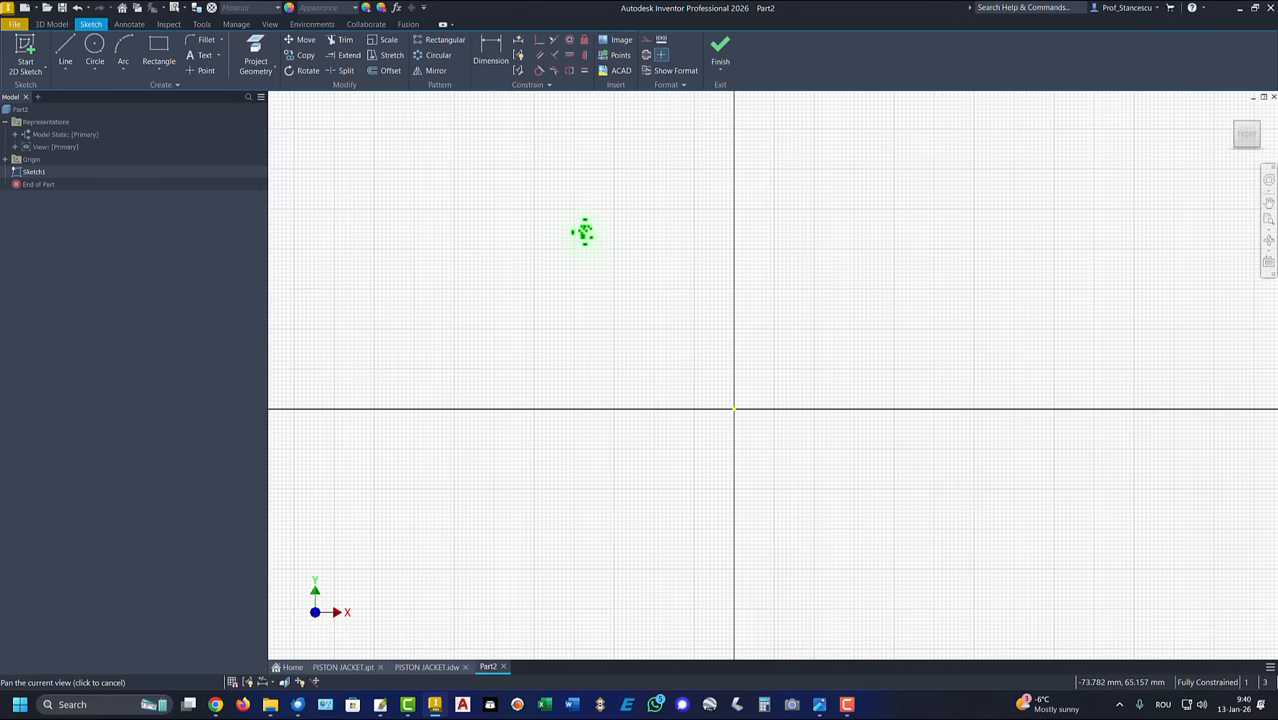
{"action": "left_click", "coordinate": [62, 55]}
{"action": "left_click", "coordinate": [748, 516]}
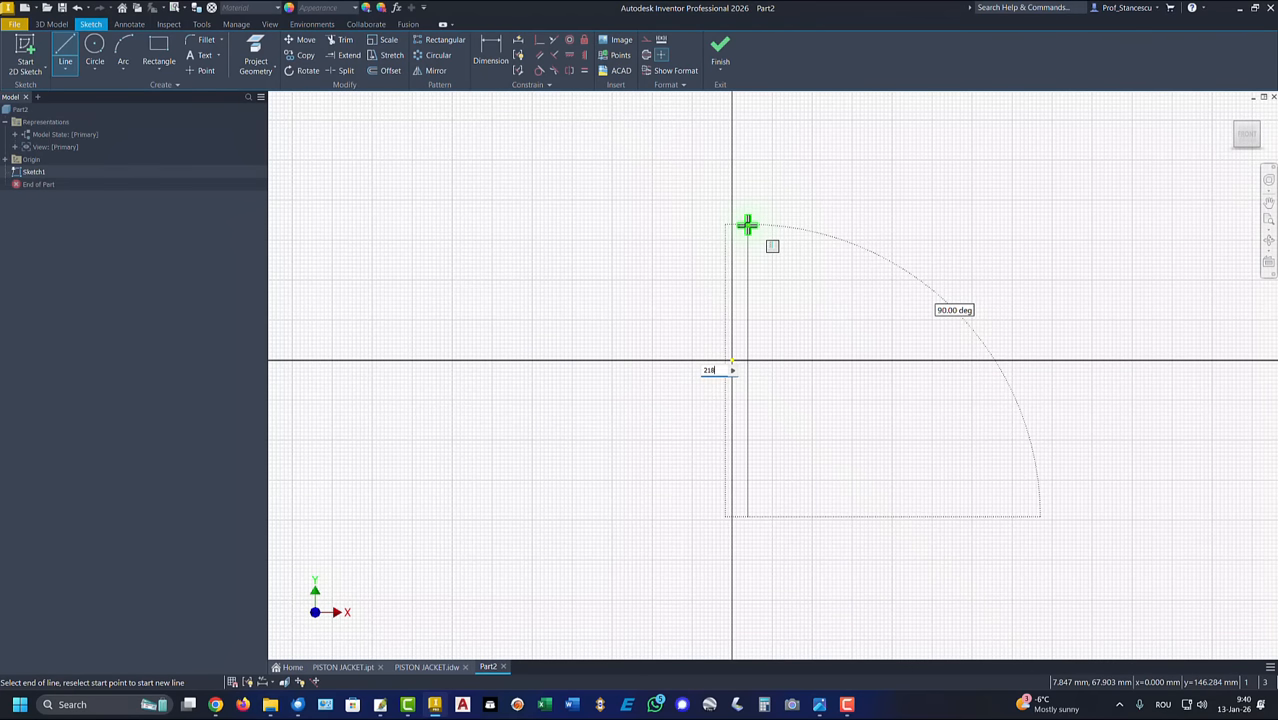
{"action": "key", "text": "Return"}
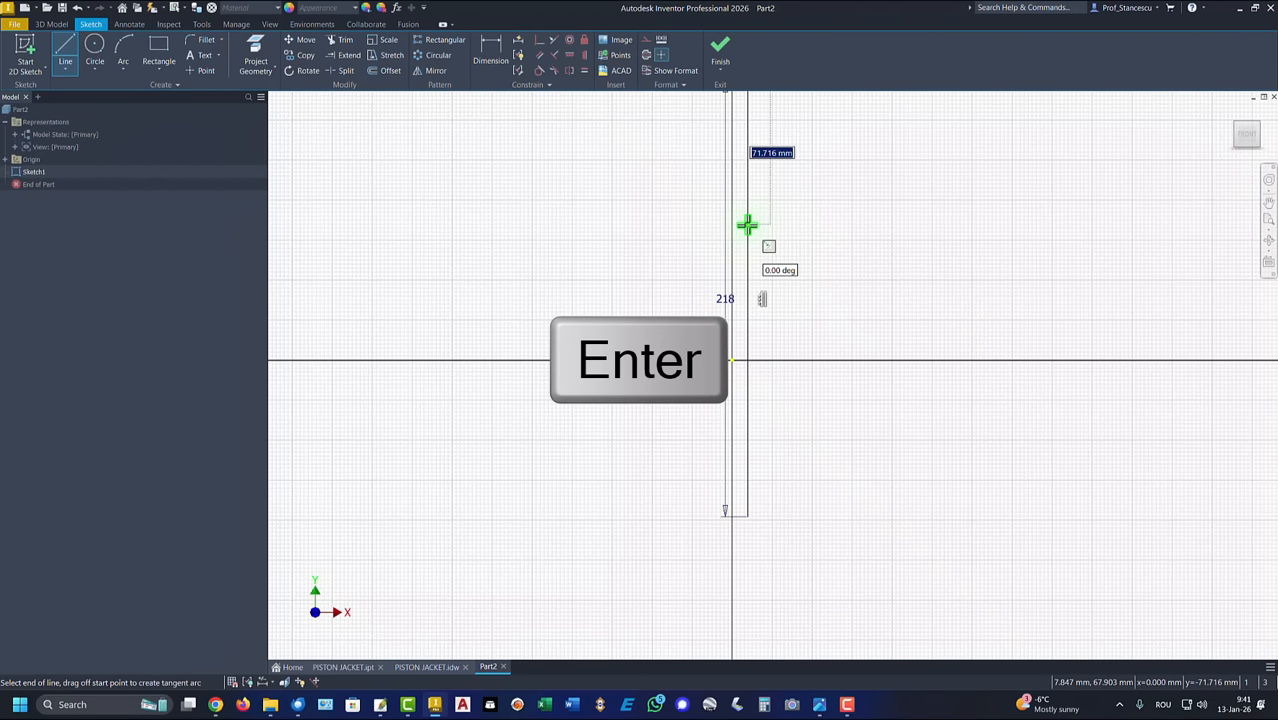
{"action": "key", "text": "Home"}
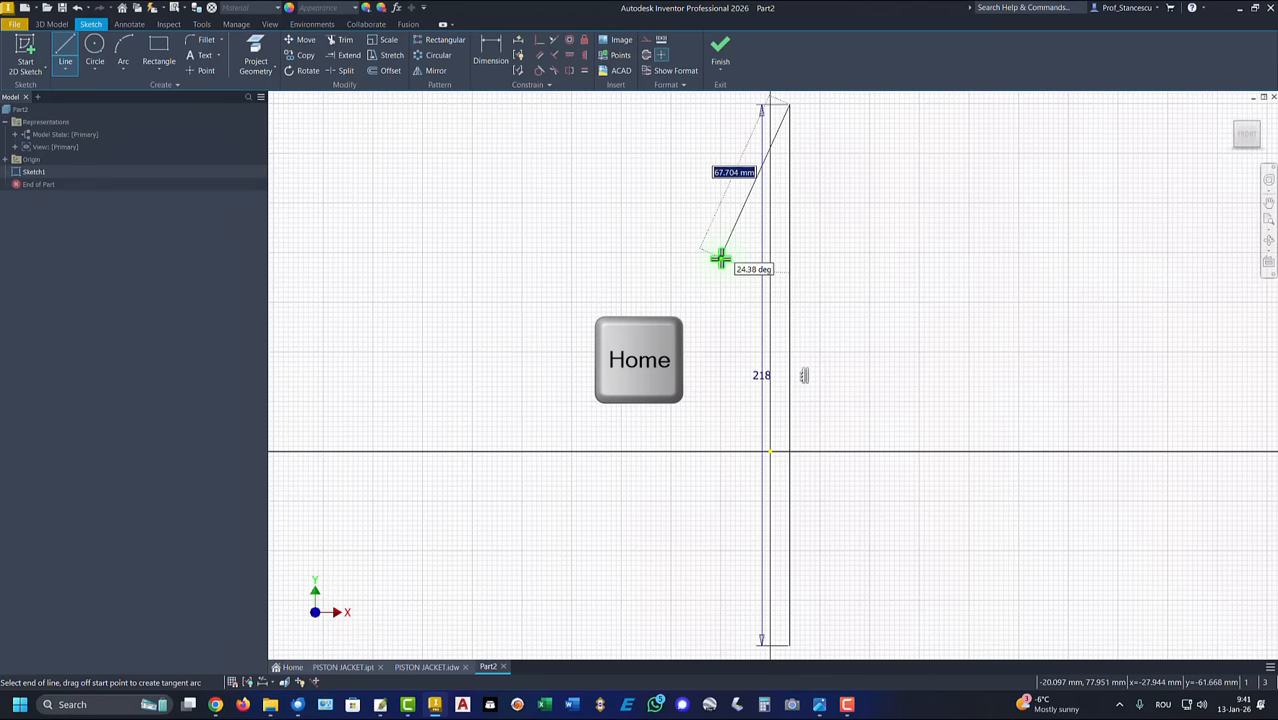
{"action": "key", "text": "Escape"}
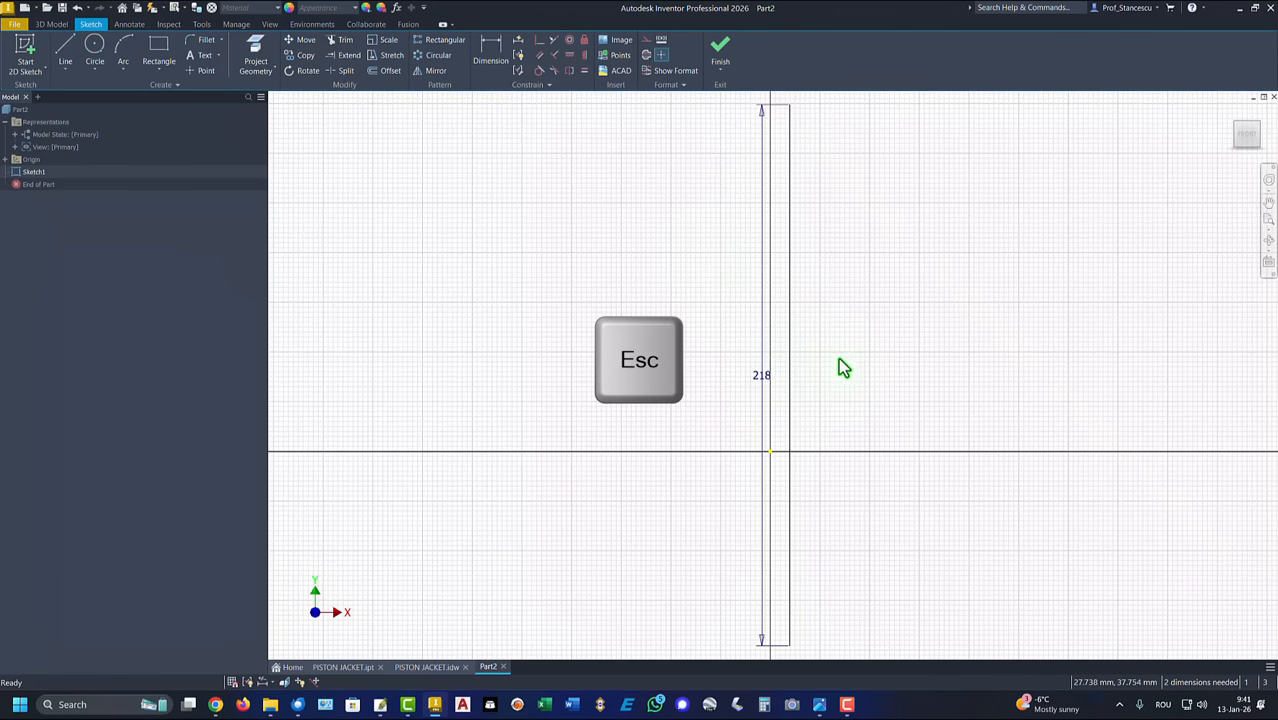
Step: Move the line's 218 mm dimension out to its right side and convert the line into a centerline
{"action": "left_click_drag", "start_coordinate": [780, 385], "coordinate": [886, 390]}
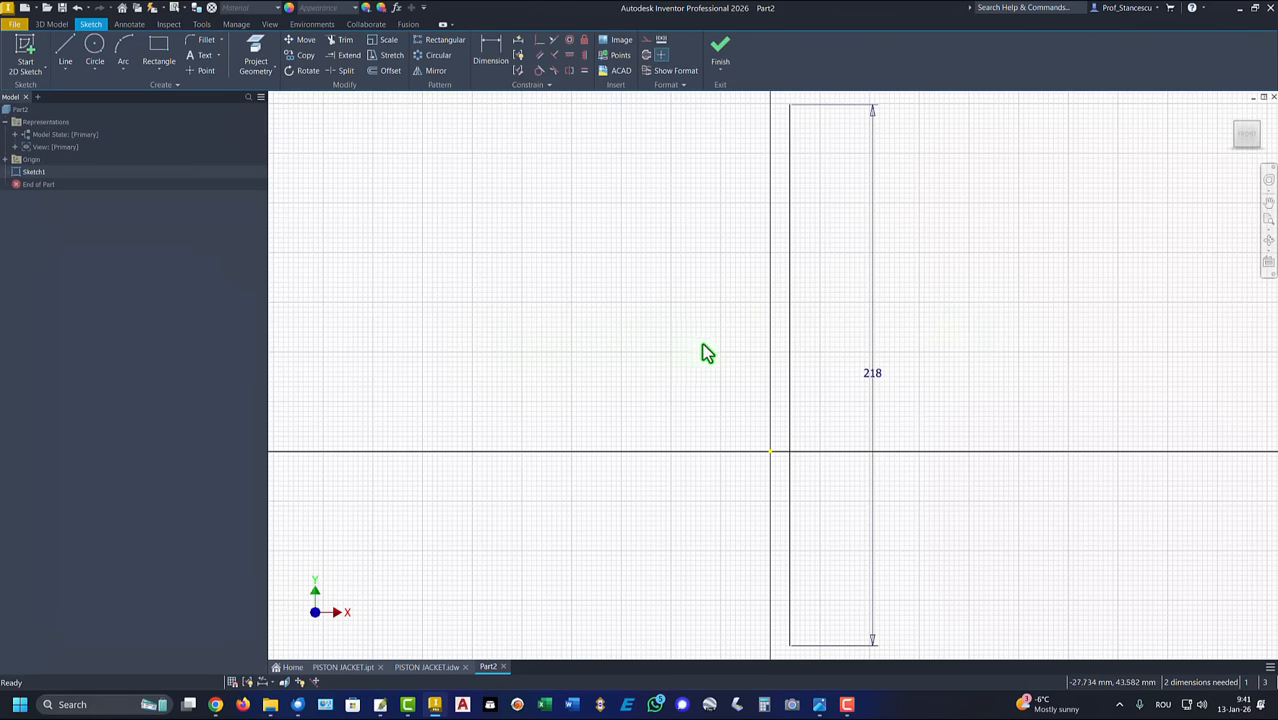
{"action": "left_click", "coordinate": [790, 337]}
{"action": "right_click", "coordinate": [650, 300]}
{"action": "left_click", "coordinate": [688, 312]}
{"action": "key", "text": "Escape"}
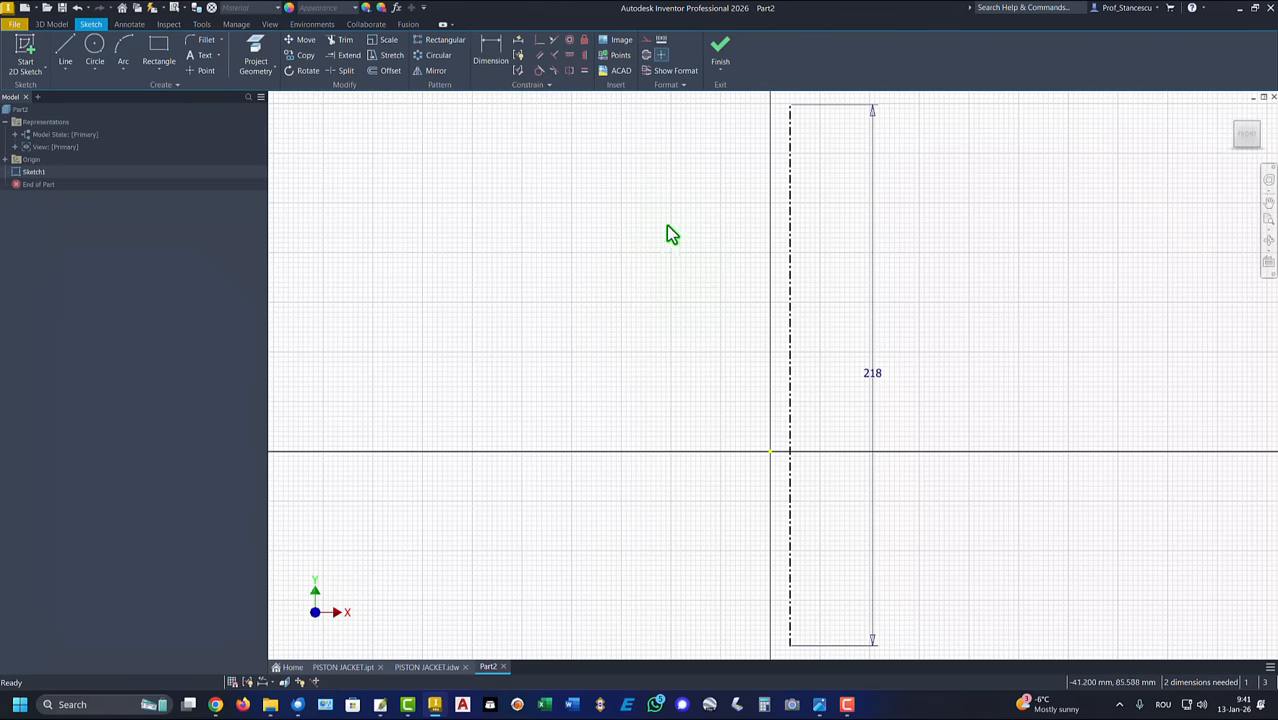
Step: Constrain the centerline's midpoint coincident with the sketch origin
{"action": "left_click", "coordinate": [539, 42]}
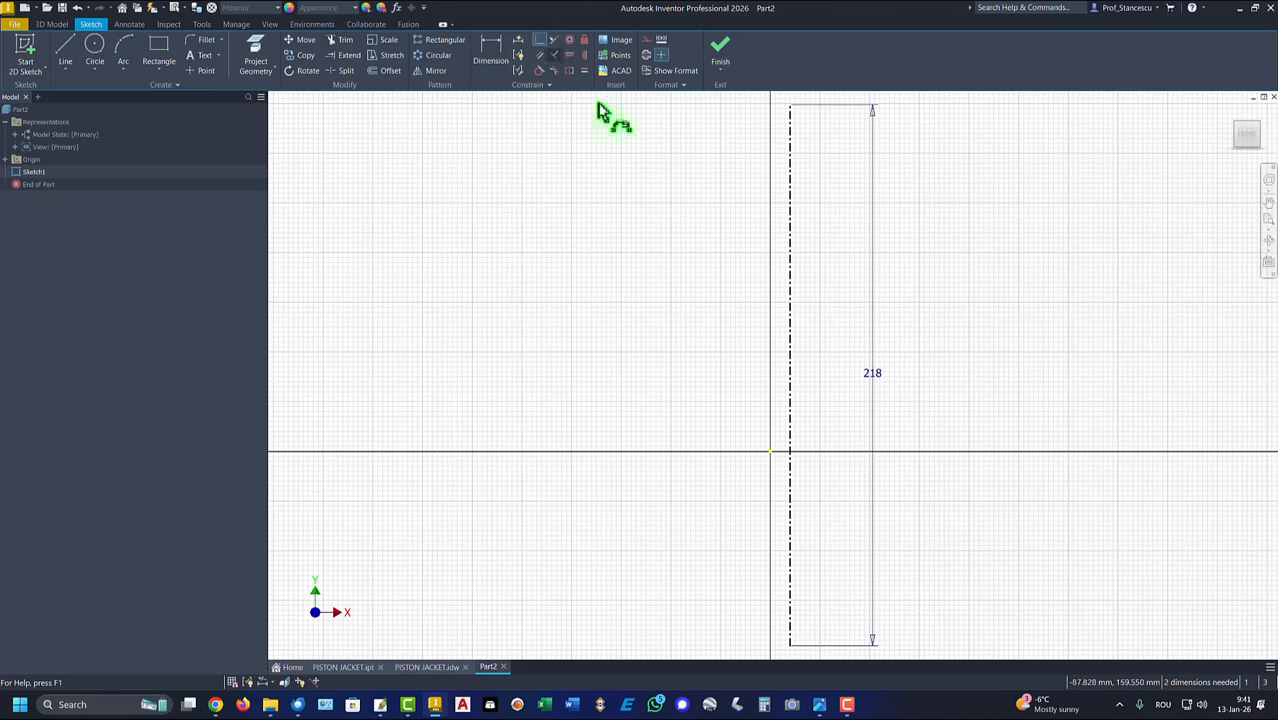
{"action": "left_click", "coordinate": [790, 376]}
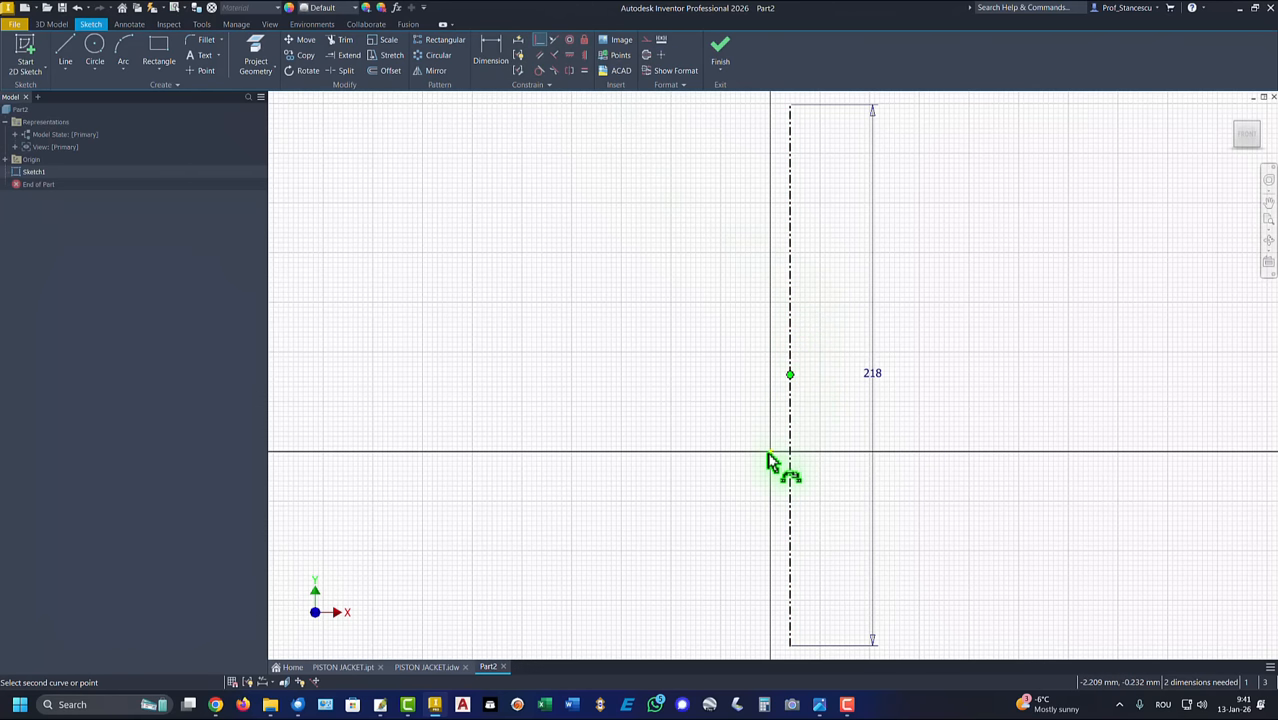
{"action": "left_click", "coordinate": [770, 453]}
{"action": "key", "text": "Home"}
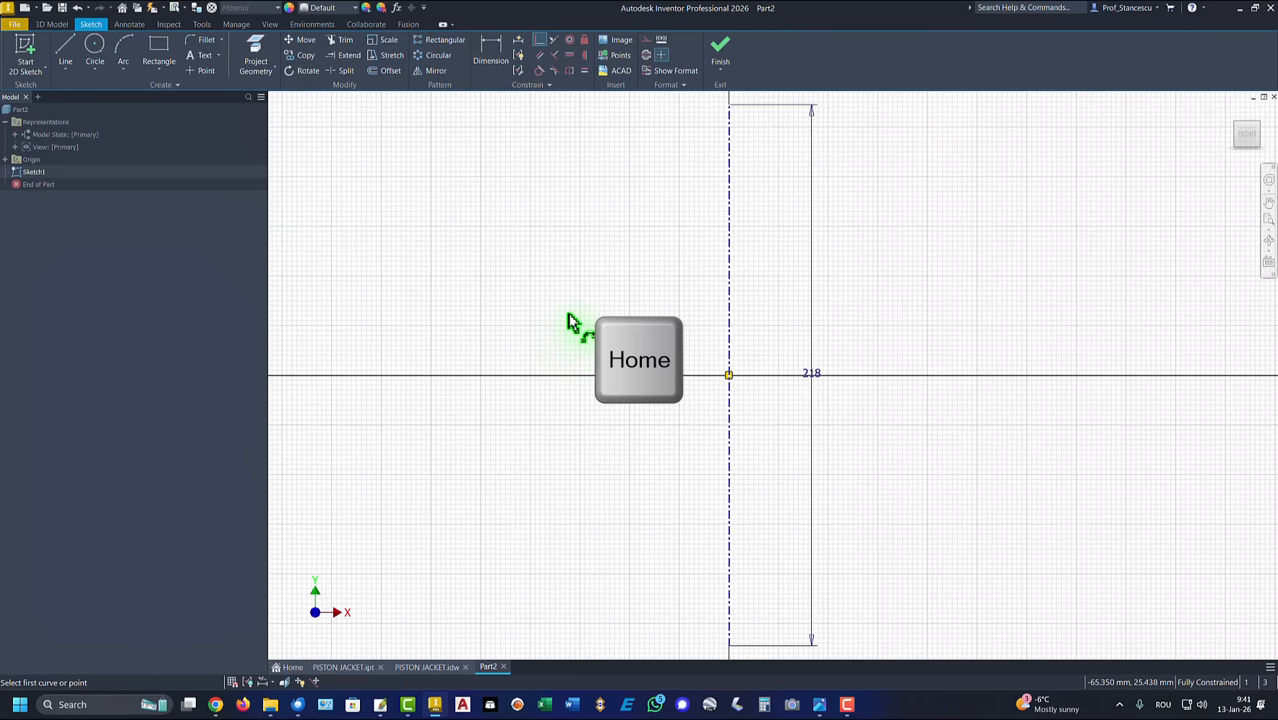
Step: Sketch the wall left of the centerline: outer line about 218 mm, bottom edge, inner line about 126 mm, small outward step, and about 55 mm upward
{"action": "left_click", "coordinate": [66, 55]}
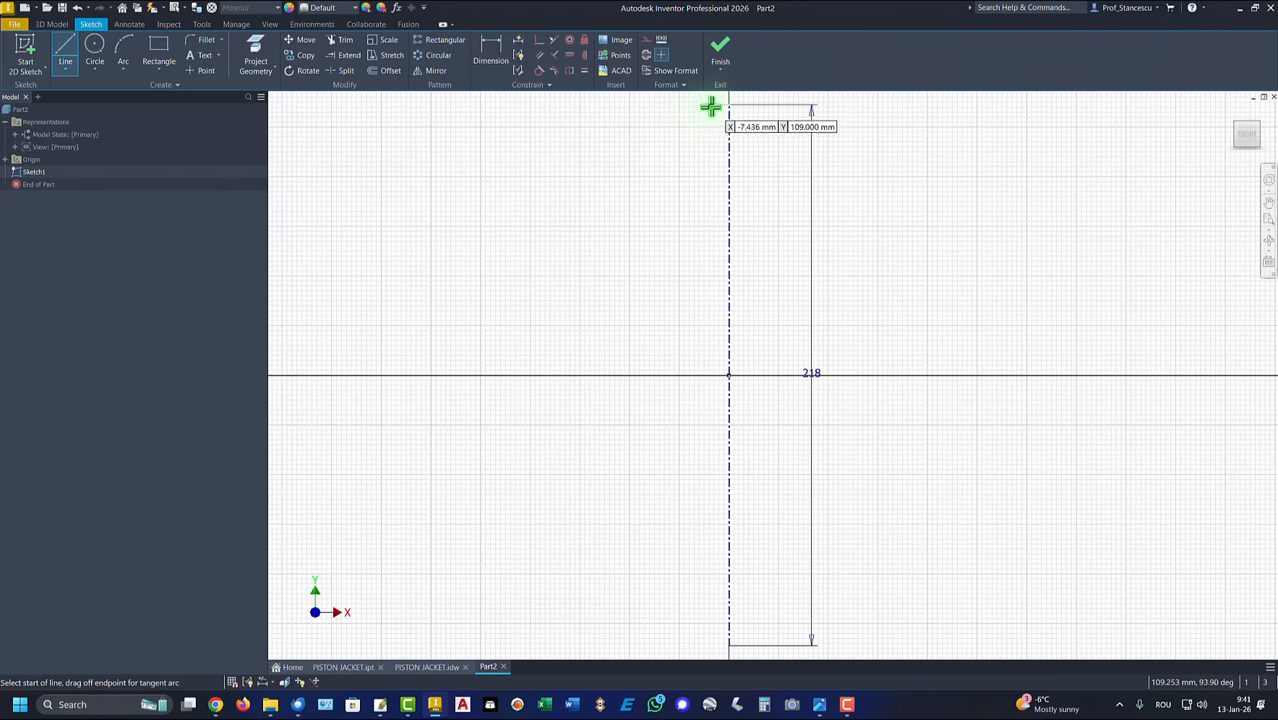
{"action": "left_click", "coordinate": [513, 107]}
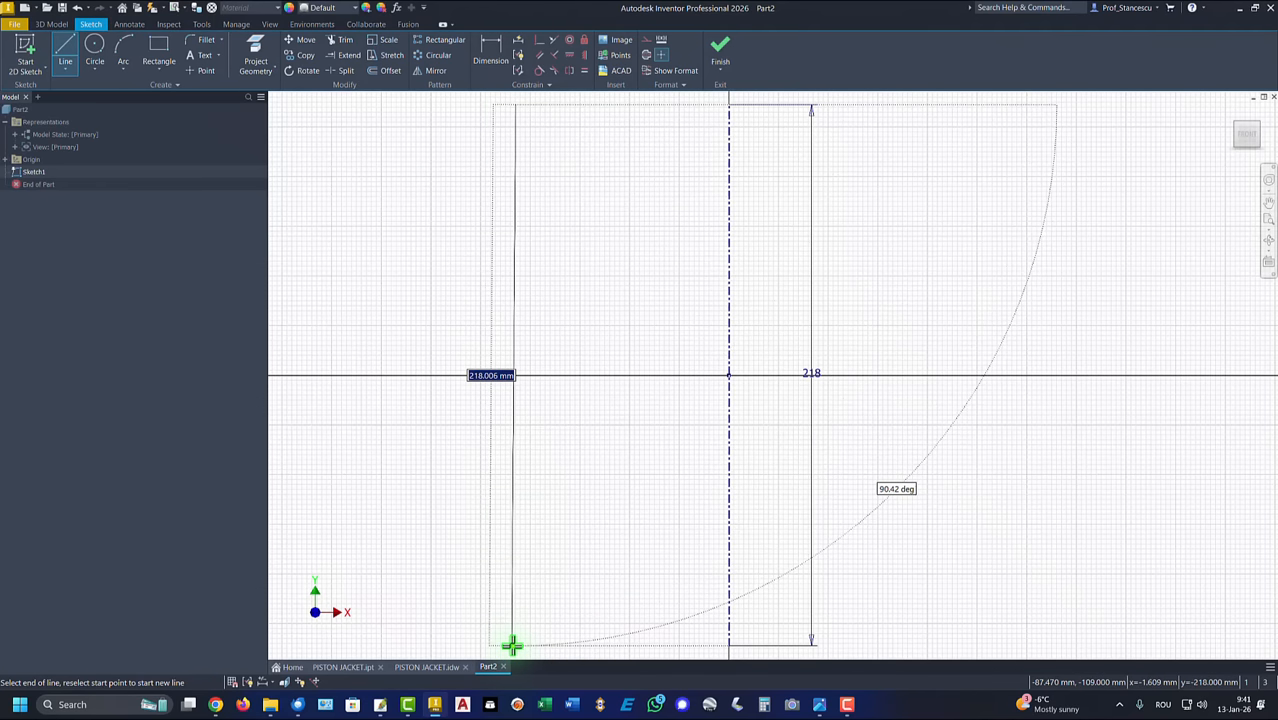
{"action": "left_click", "coordinate": [511, 645]}
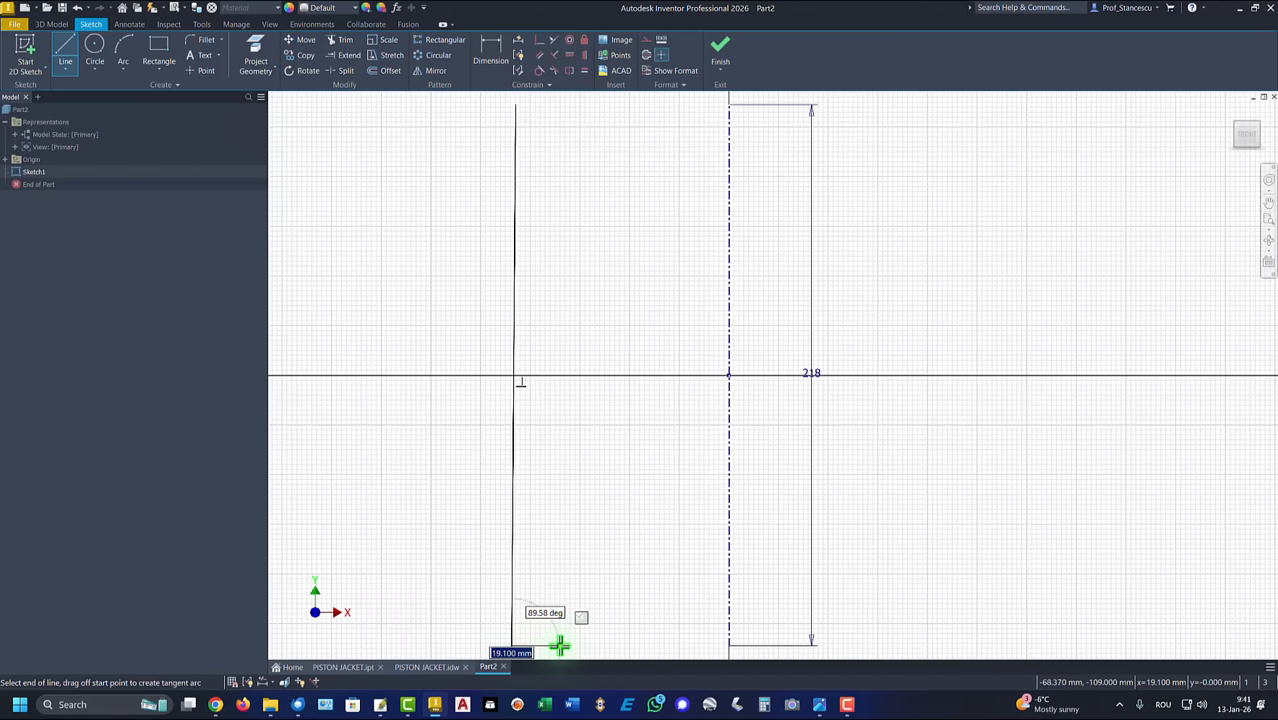
{"action": "left_click", "coordinate": [547, 646]}
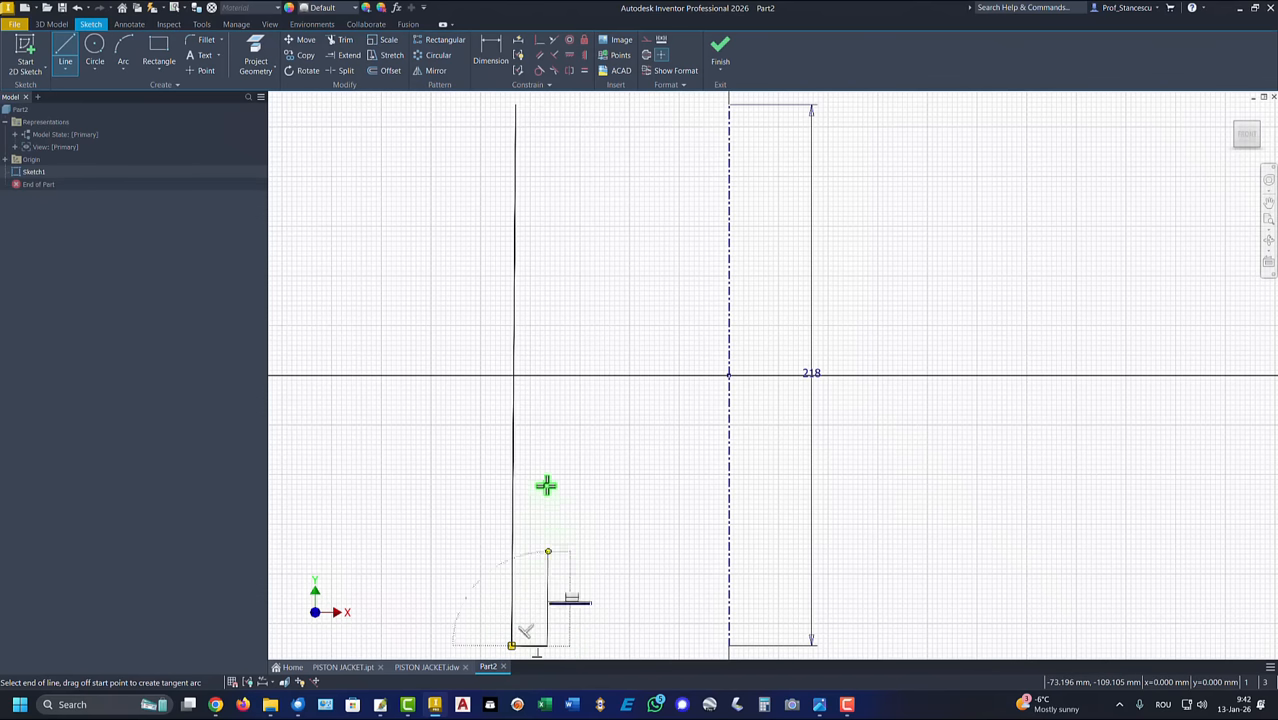
{"action": "left_click", "coordinate": [549, 333]}
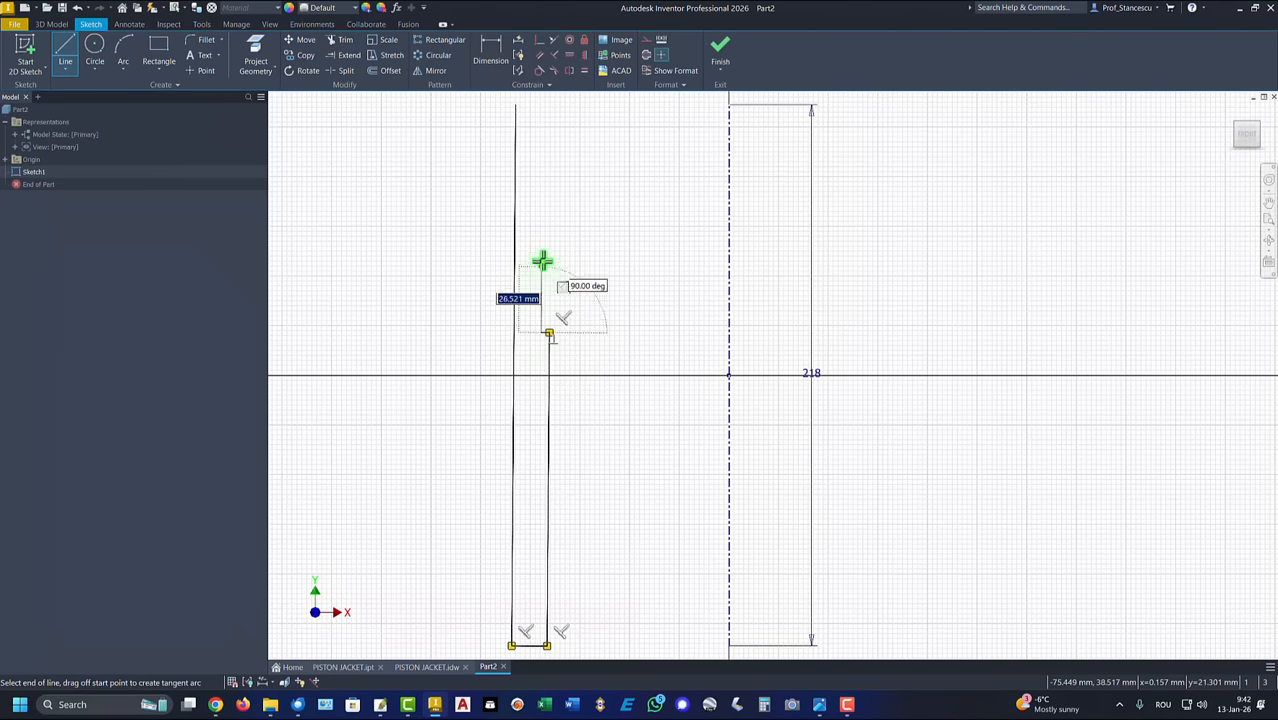
{"action": "left_click", "coordinate": [541, 198]}
Step: Continue the inner contour with a small outward step and a groove about 2 mm deep and 3.2 mm high, then close it at the outer line's top endpoint
{"action": "scroll", "coordinate": [540, 196], "scroll_direction": "up", "scroll_amount": 5}
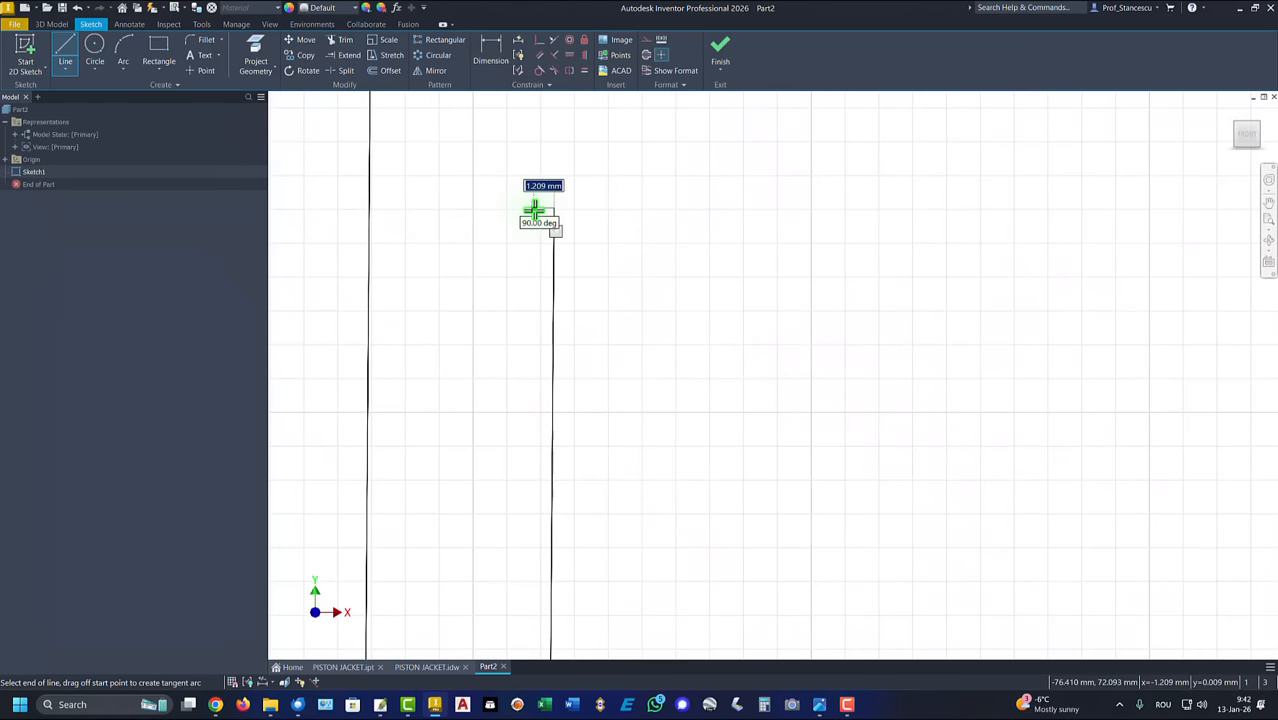
{"action": "mouse_move", "coordinate": [548, 200]}
{"action": "middle_mouse_down"}
{"action": "mouse_move", "coordinate": [570, 214]}
{"action": "mouse_move", "coordinate": [576, 520]}
{"action": "middle_mouse_up"}
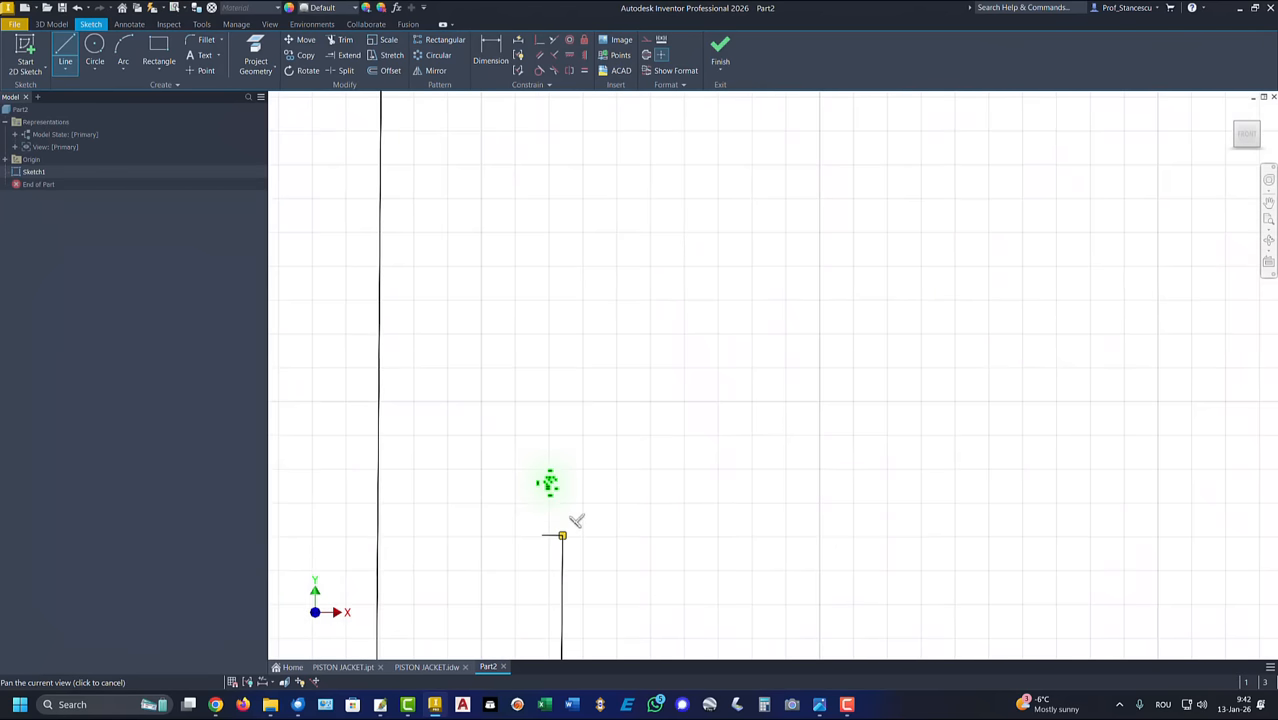
{"action": "left_click", "coordinate": [541, 244]}
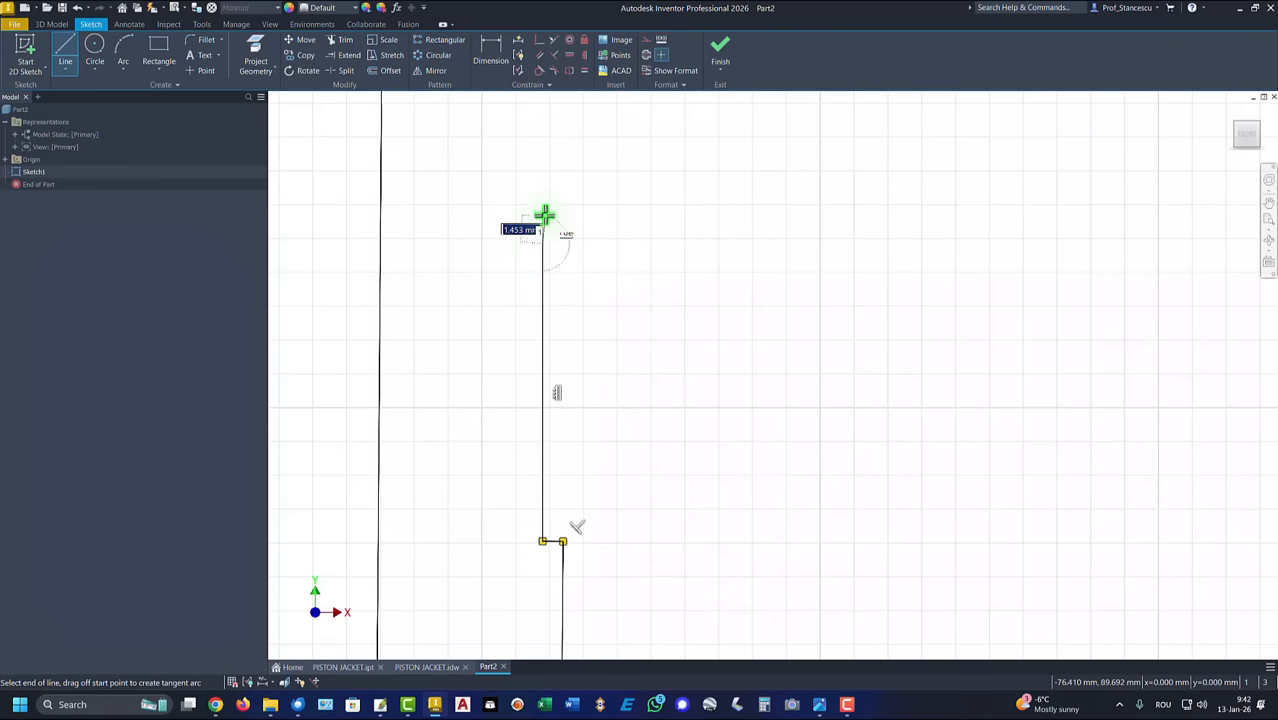
{"action": "middle_click_drag", "start_coordinate": [559, 300], "coordinate": [581, 446]}
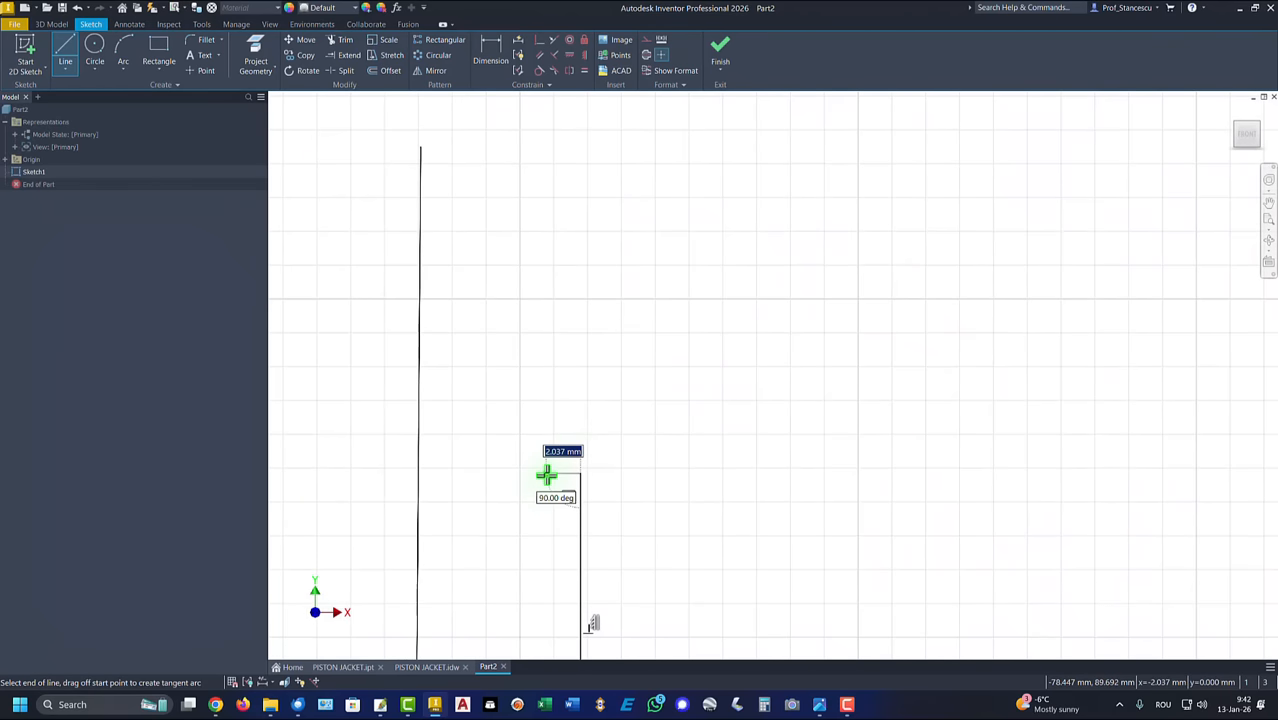
{"action": "left_click", "coordinate": [545, 474]}
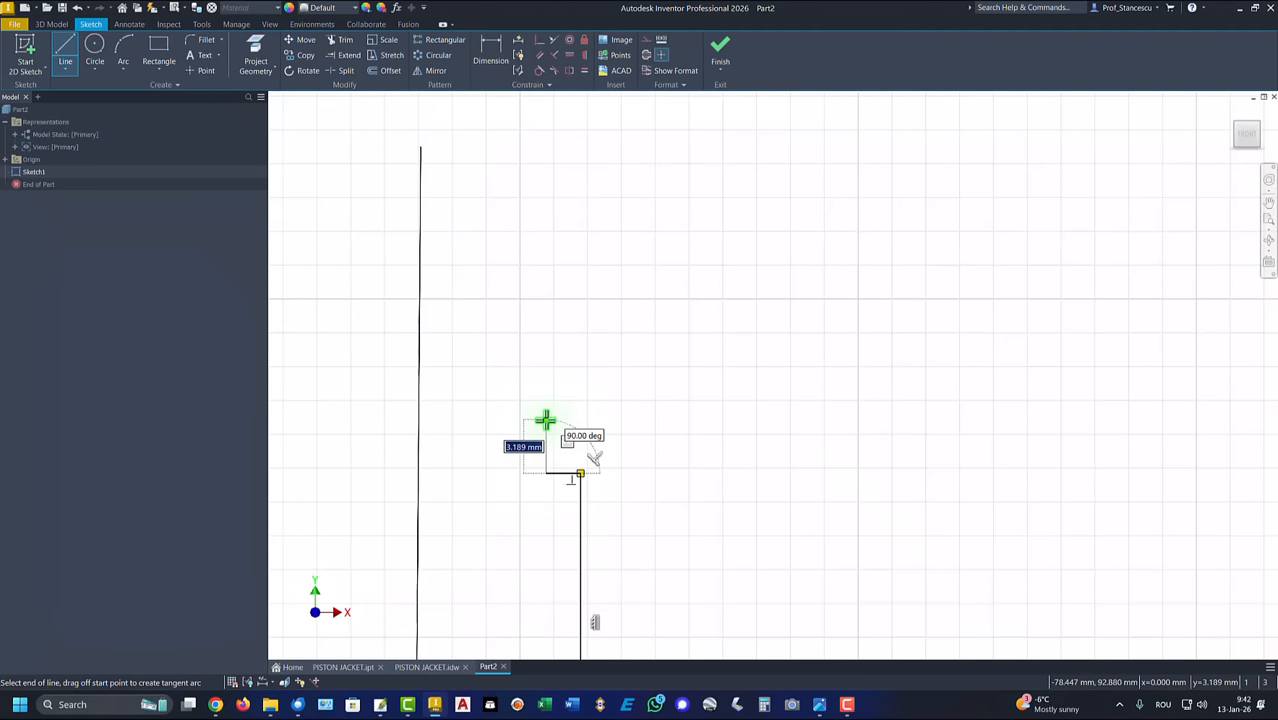
{"action": "left_click", "coordinate": [581, 420]}
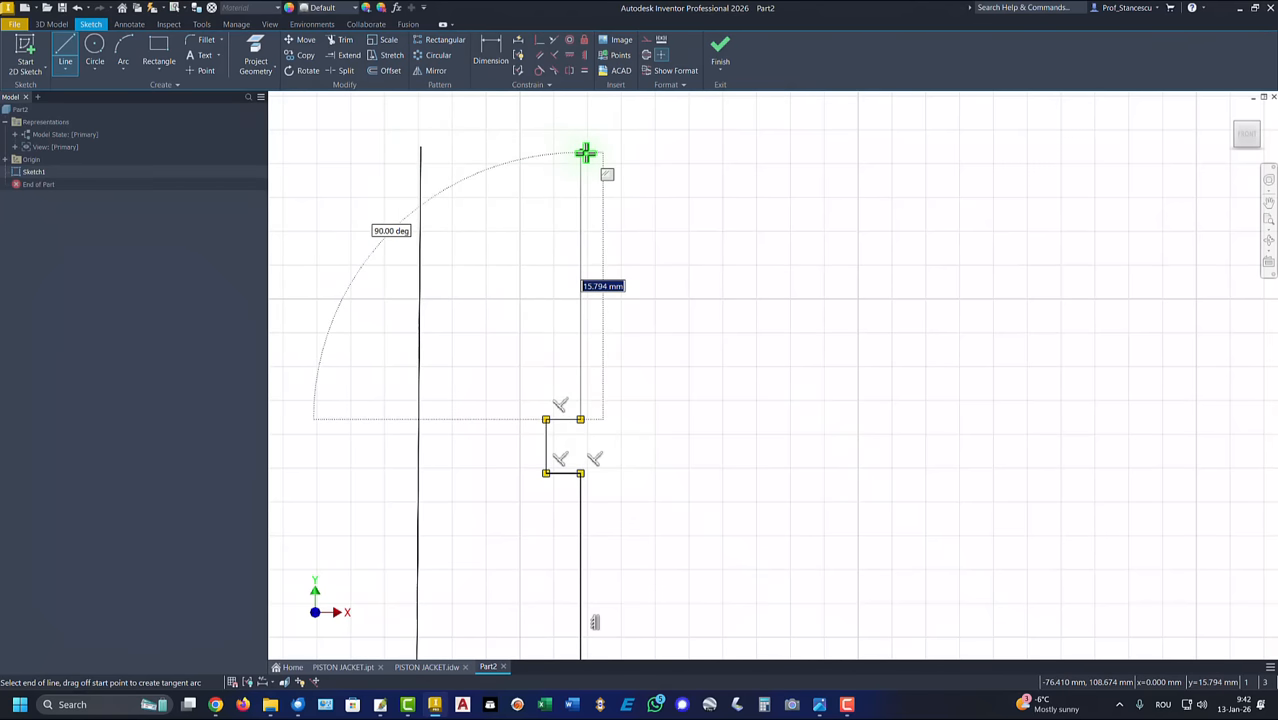
{"action": "left_click", "coordinate": [584, 152]}
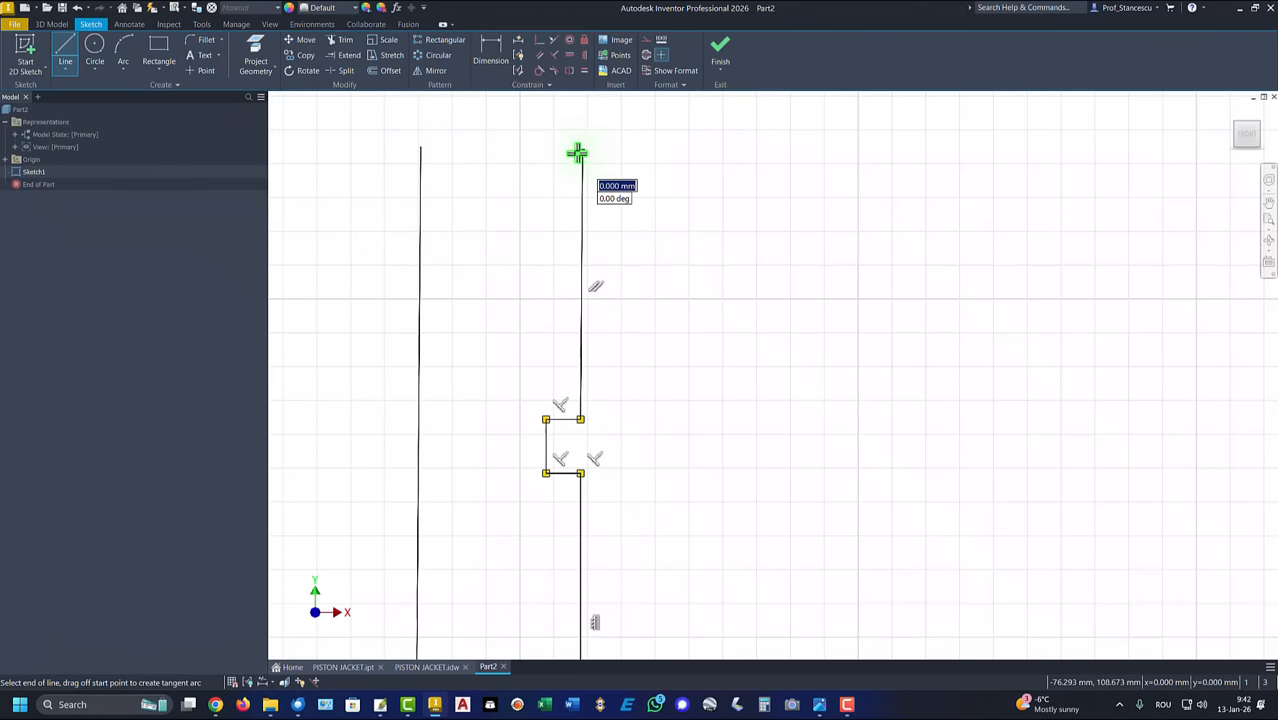
{"action": "left_click", "coordinate": [419, 149]}
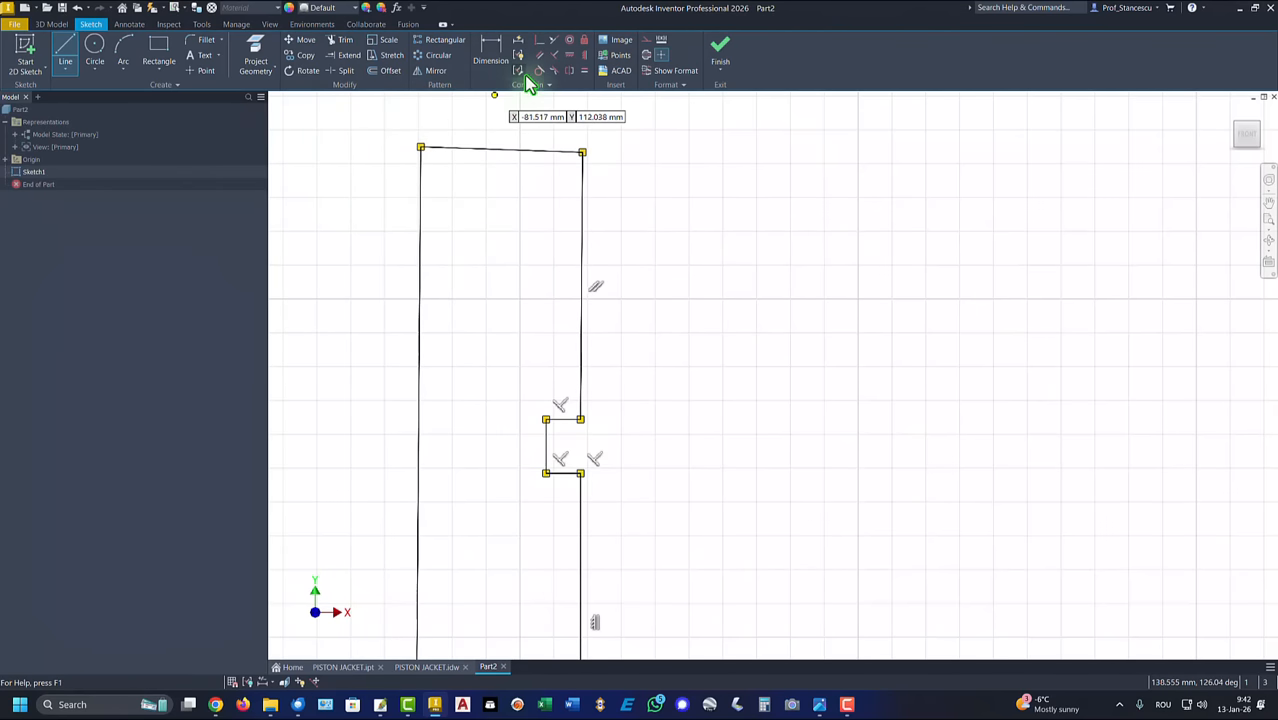
Step: Apply a horizontal constraint to the sloping top edge of the wall profile
{"action": "left_click", "coordinate": [569, 57]}
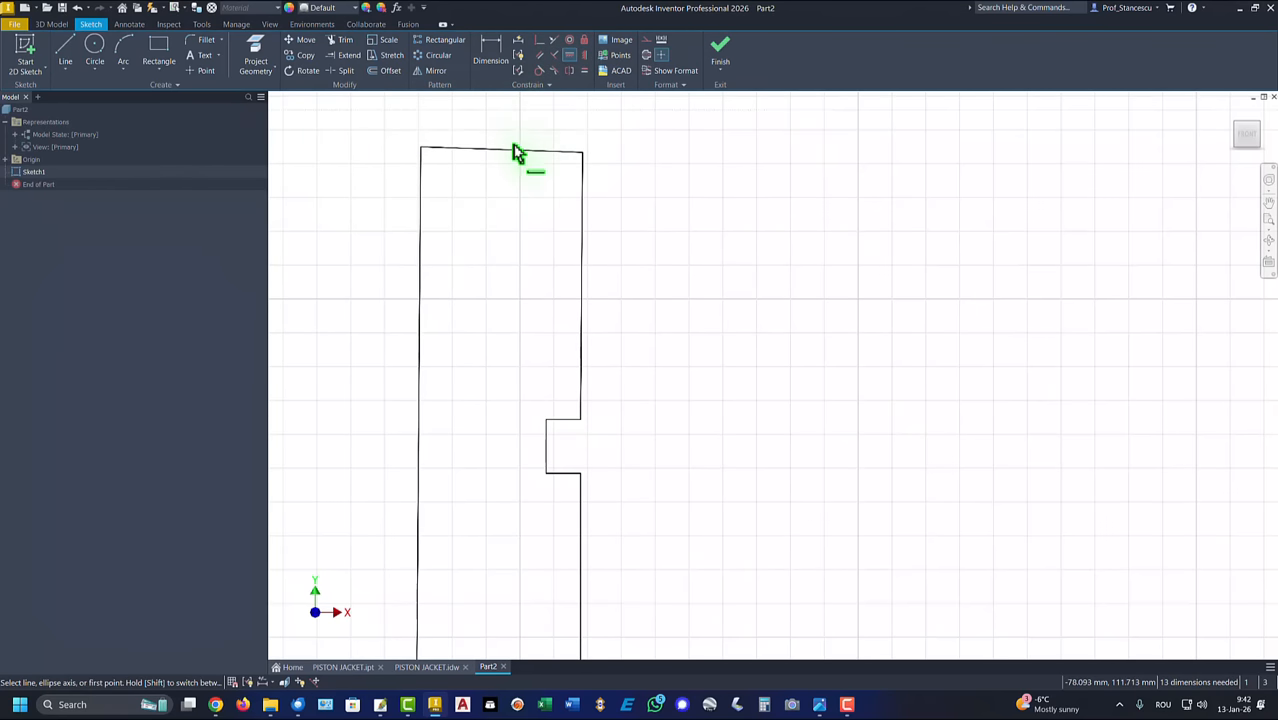
{"action": "left_click", "coordinate": [513, 152]}
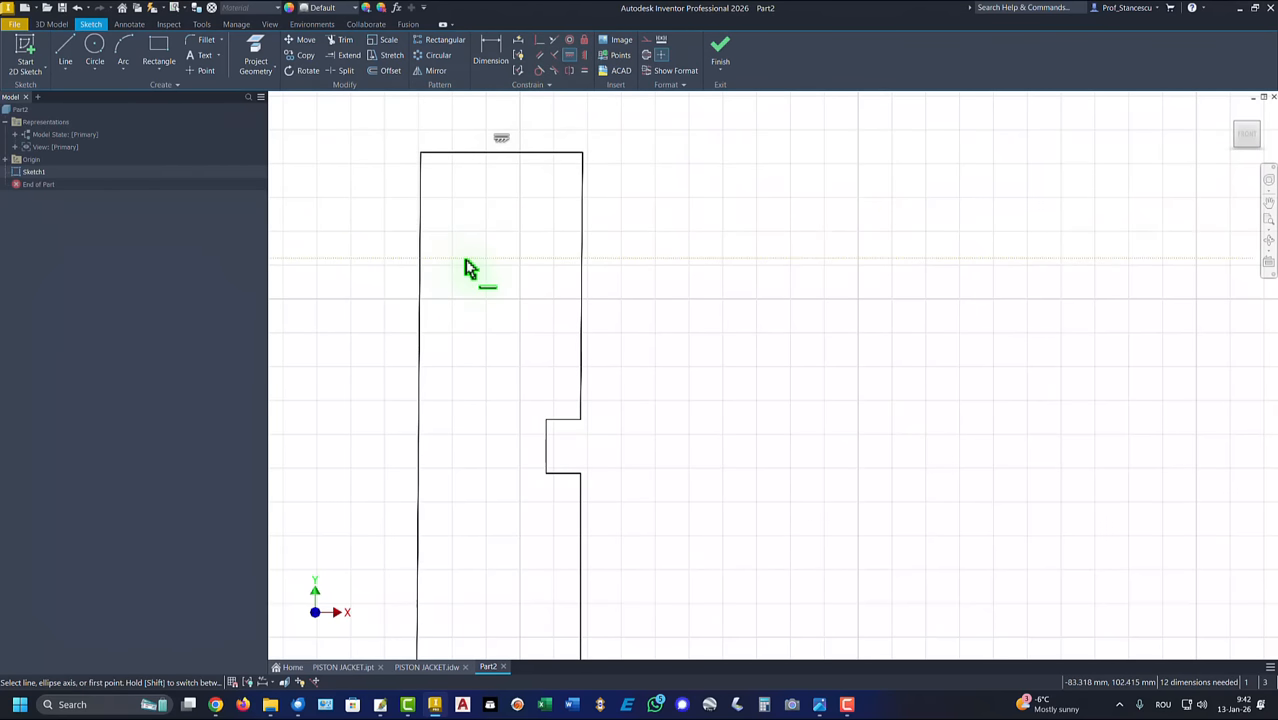
Step: Constrain the profile's top edge coincident with the centerline's upper endpoint
{"action": "scroll", "coordinate": [462, 258], "scroll_direction": "down", "scroll_amount": 5}
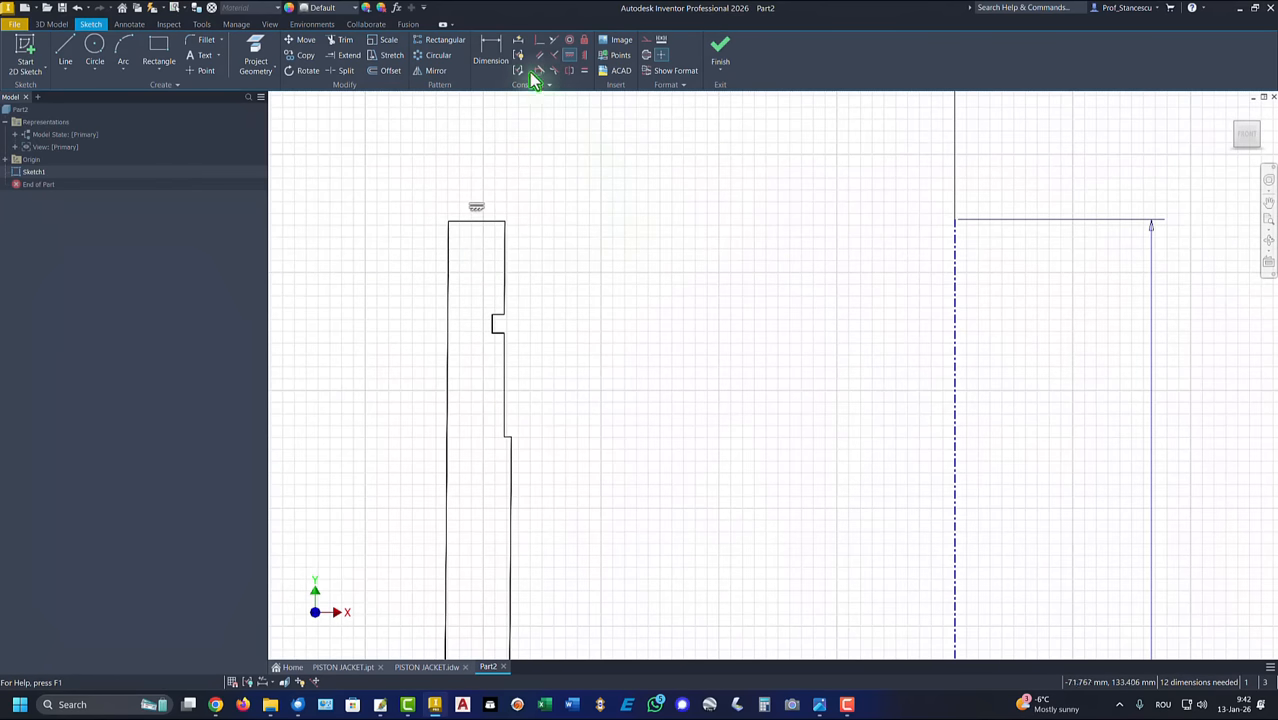
{"action": "left_click", "coordinate": [538, 42]}
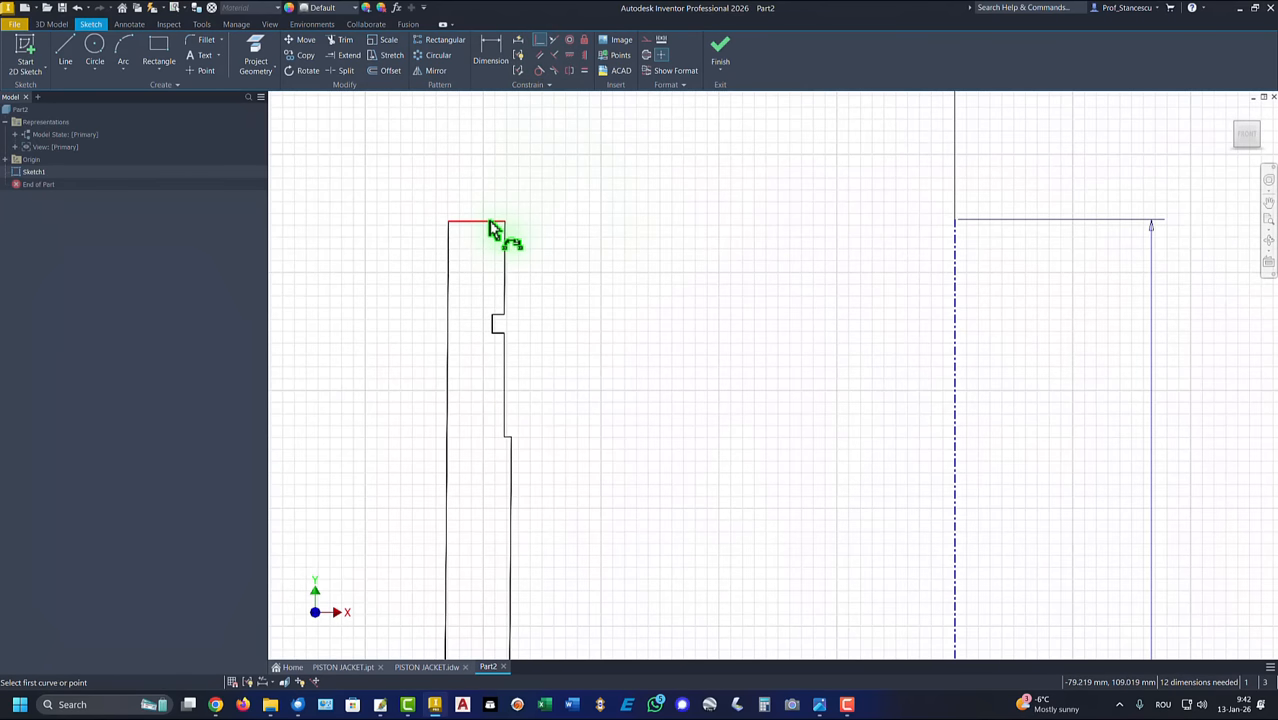
{"action": "left_click", "coordinate": [491, 221]}
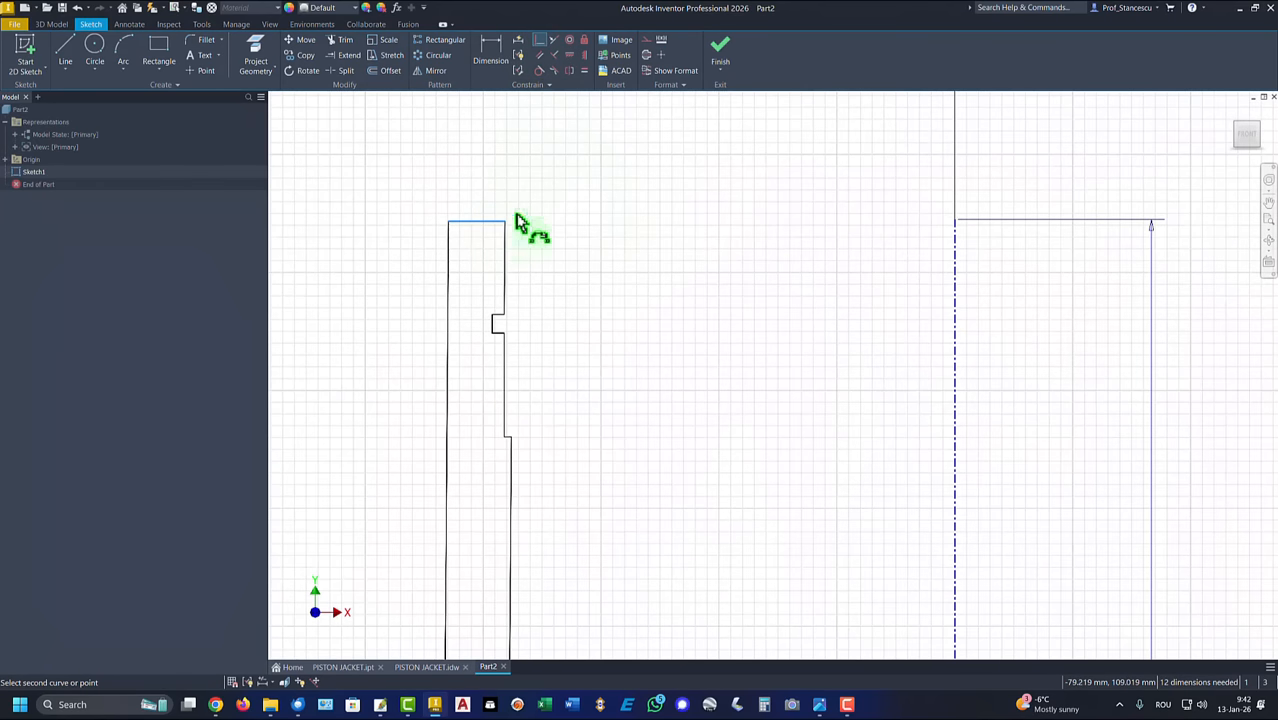
{"action": "left_click", "coordinate": [955, 221]}
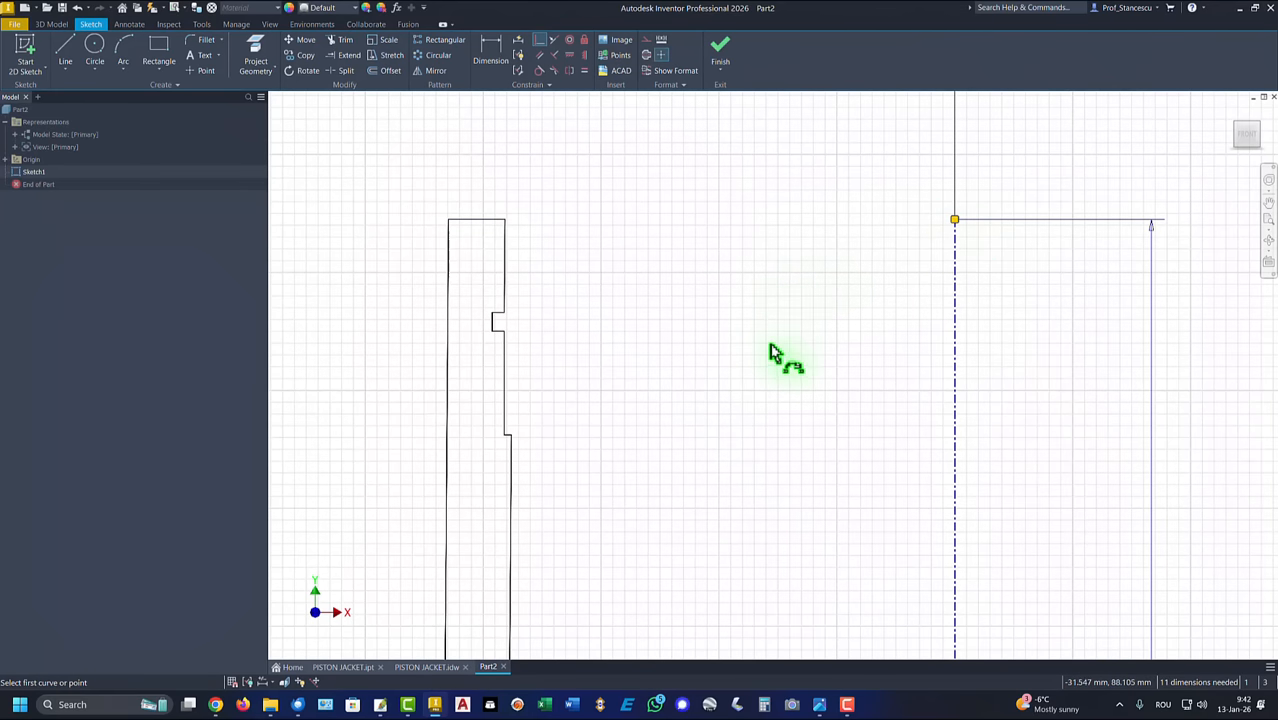
Step: Constrain the profile's bottom edge coincident with the centerline's lower endpoint
{"action": "scroll", "coordinate": [771, 346], "scroll_direction": "down", "scroll_amount": 3}
{"action": "middle_click_drag", "start_coordinate": [779, 419], "coordinate": [731, 219]}
{"action": "middle_click_drag", "start_coordinate": [695, 399], "coordinate": [679, 118]}
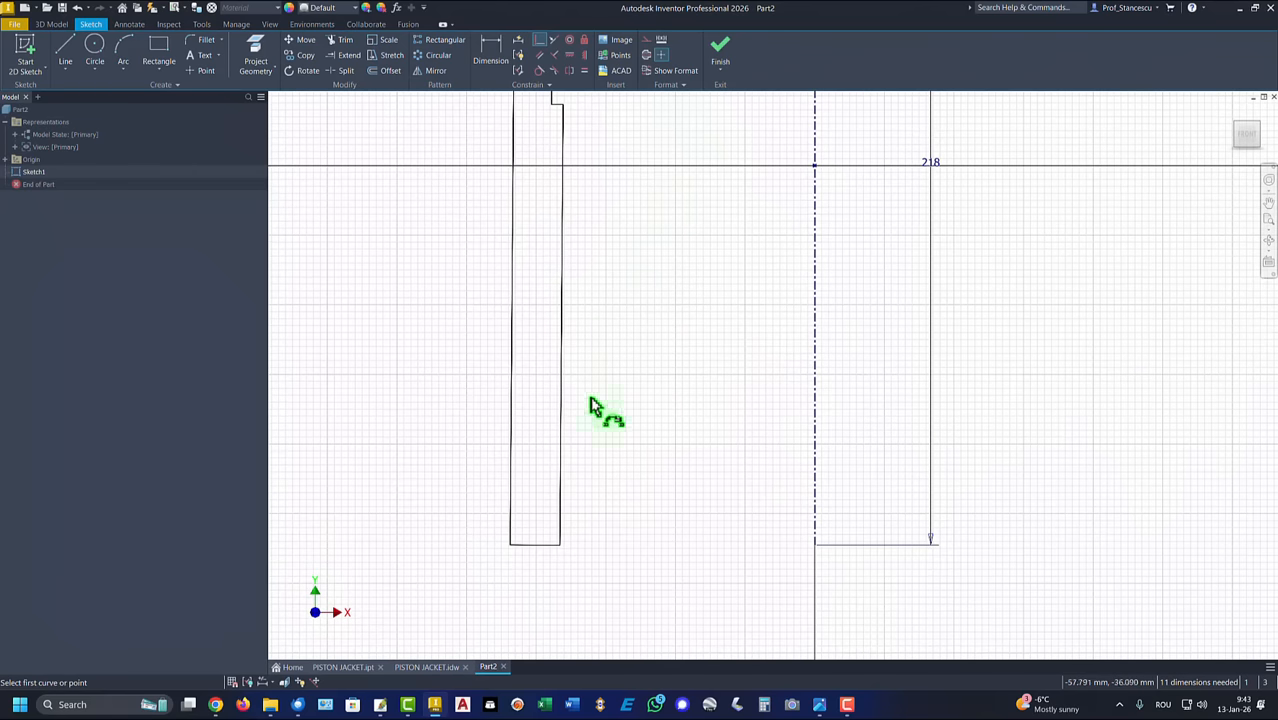
{"action": "left_click", "coordinate": [551, 546]}
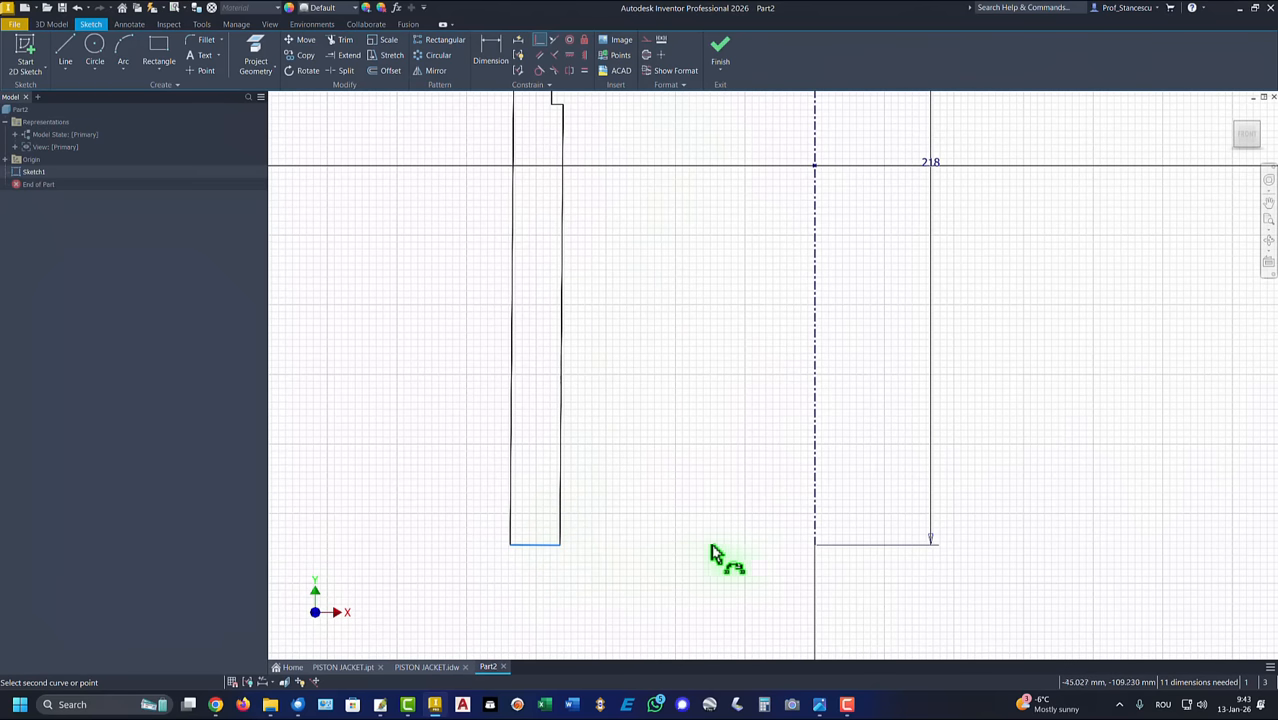
{"action": "left_click", "coordinate": [815, 547]}
{"action": "scroll", "coordinate": [679, 392], "scroll_direction": "down", "scroll_amount": 3}
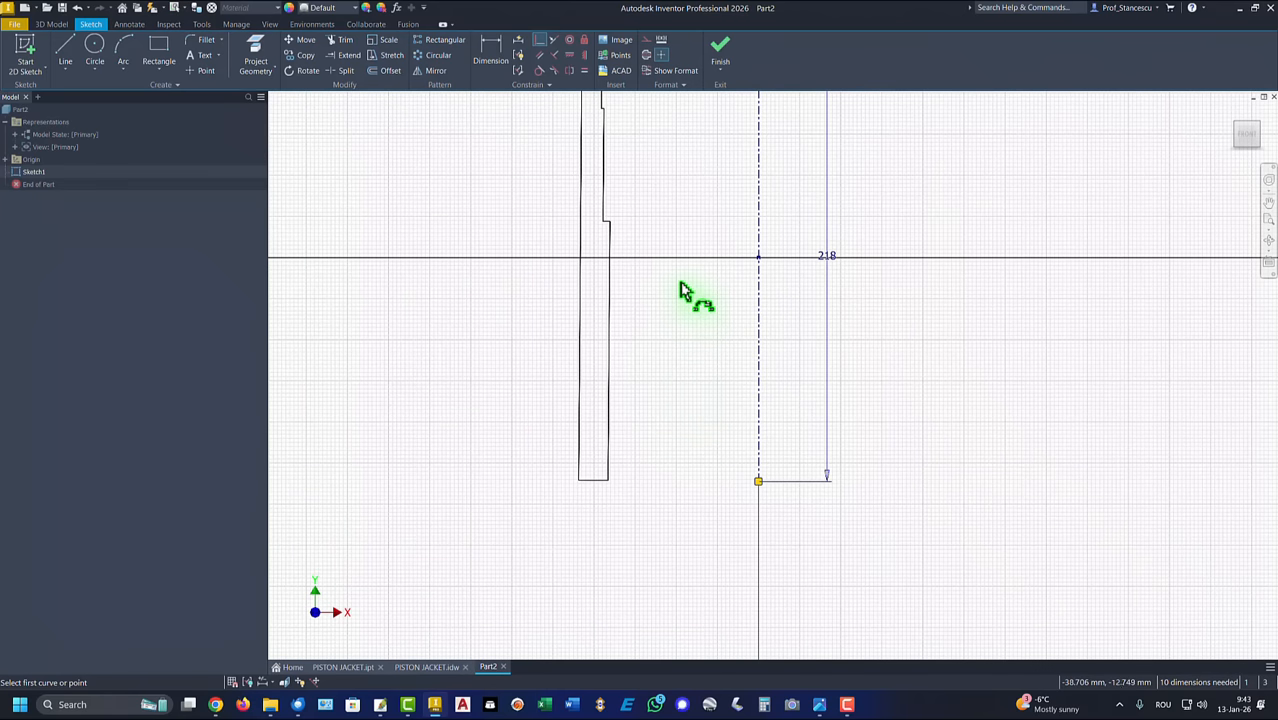
{"action": "mouse_move", "coordinate": [684, 335]}
{"action": "middle_mouse_down"}
{"action": "mouse_move", "coordinate": [685, 454]}
{"action": "mouse_move", "coordinate": [692, 402]}
{"action": "middle_mouse_up"}
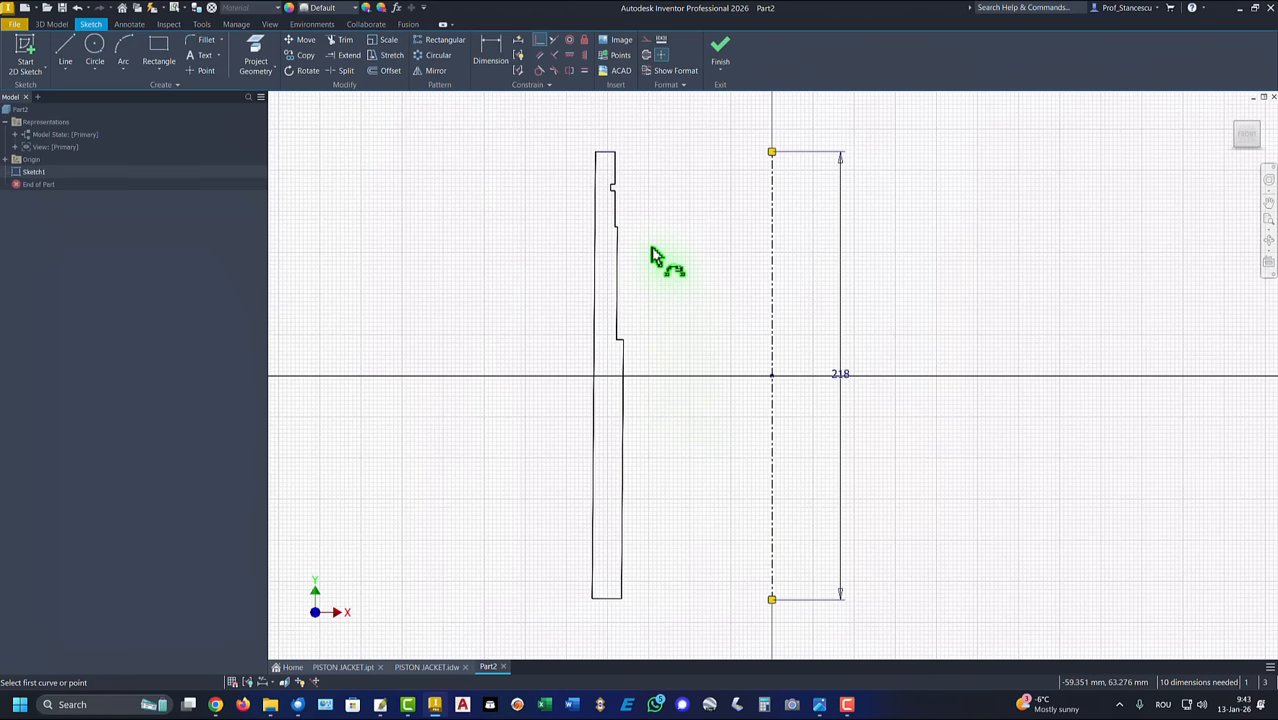
{"action": "left_click", "coordinate": [488, 52]}
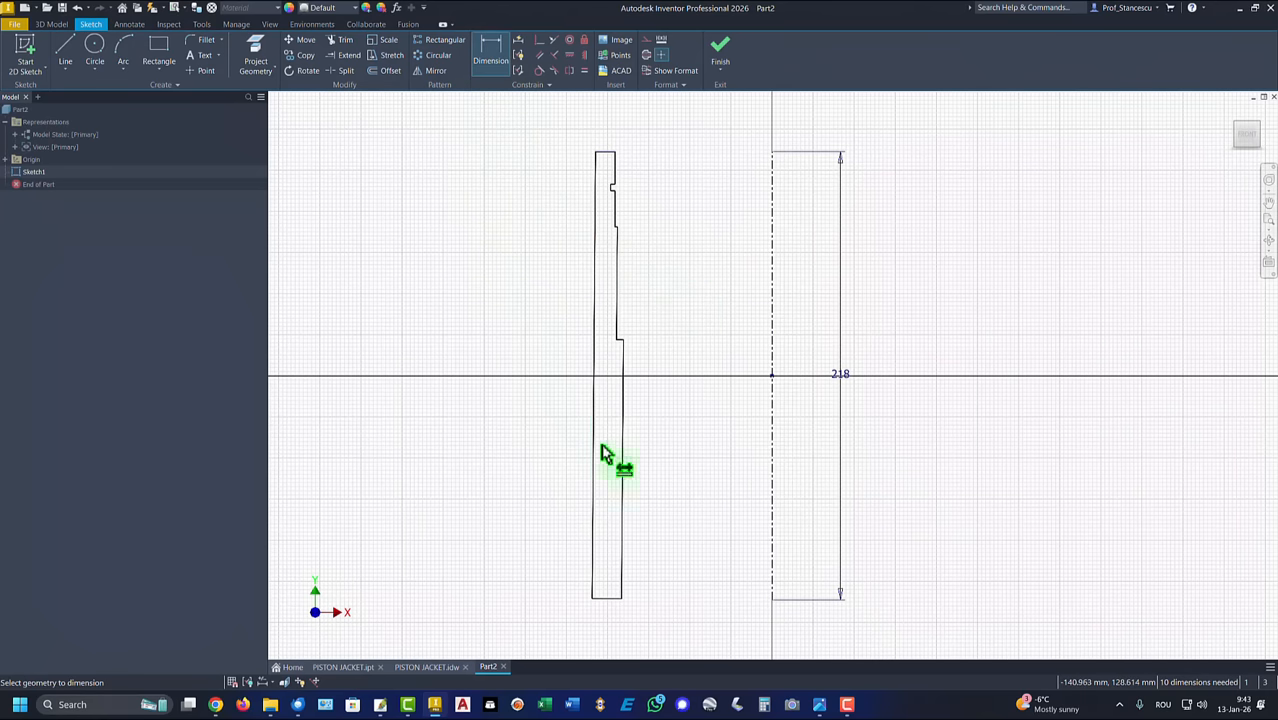
{"action": "left_click", "coordinate": [623, 508]}
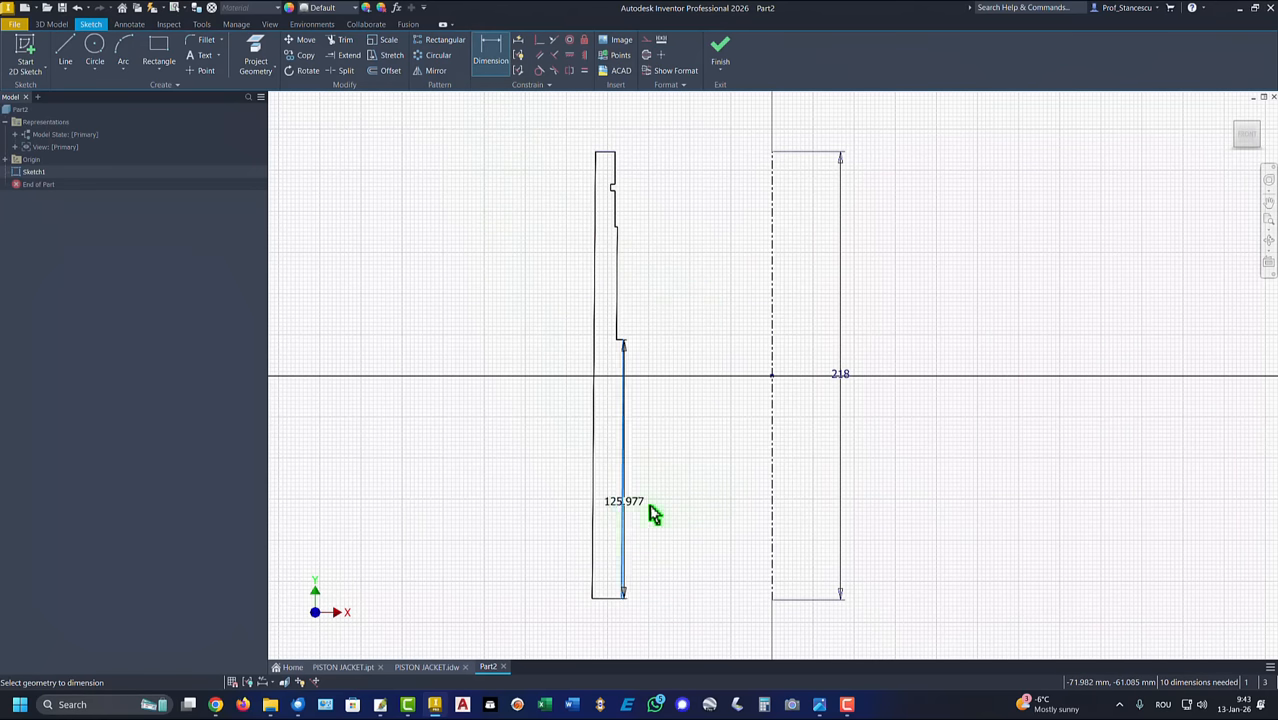
{"action": "left_click", "coordinate": [772, 525]}
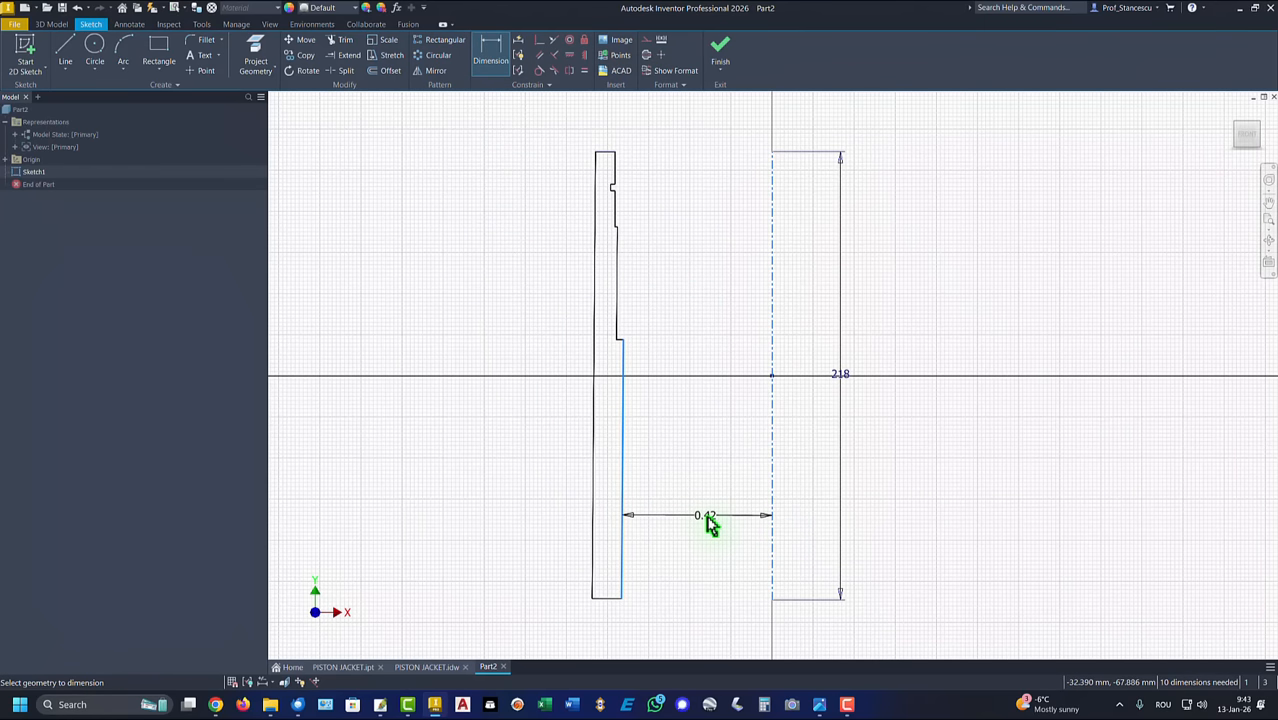
{"action": "key", "text": "Escape"}
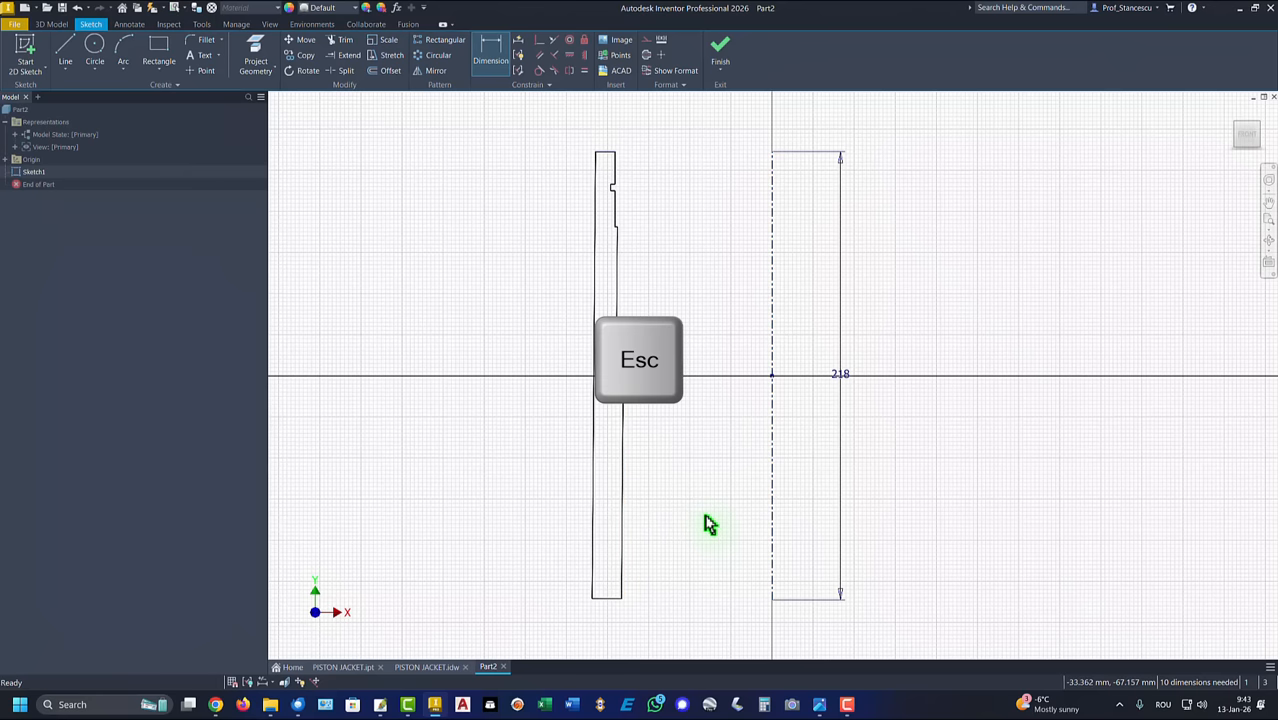
Step: Make the lower inner line vertical and dimension it to the centerline as a 165 mm diameter
{"action": "left_click", "coordinate": [624, 485]}
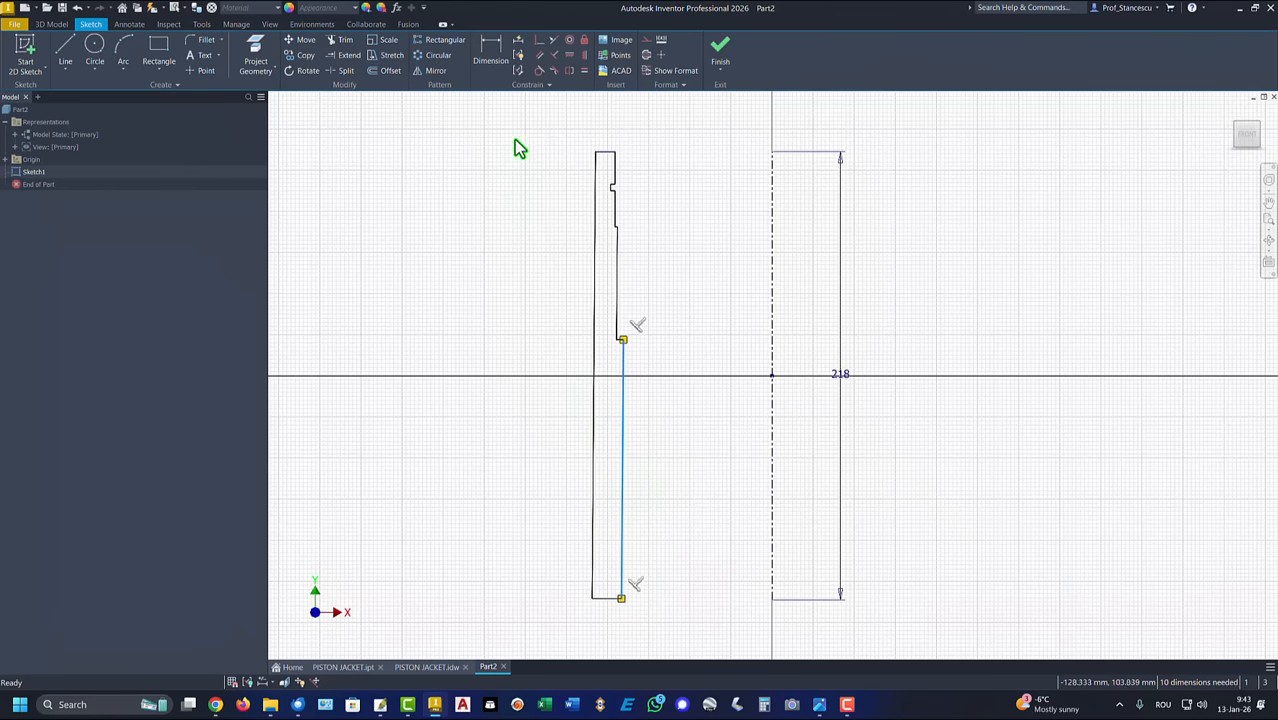
{"action": "left_click", "coordinate": [586, 58]}
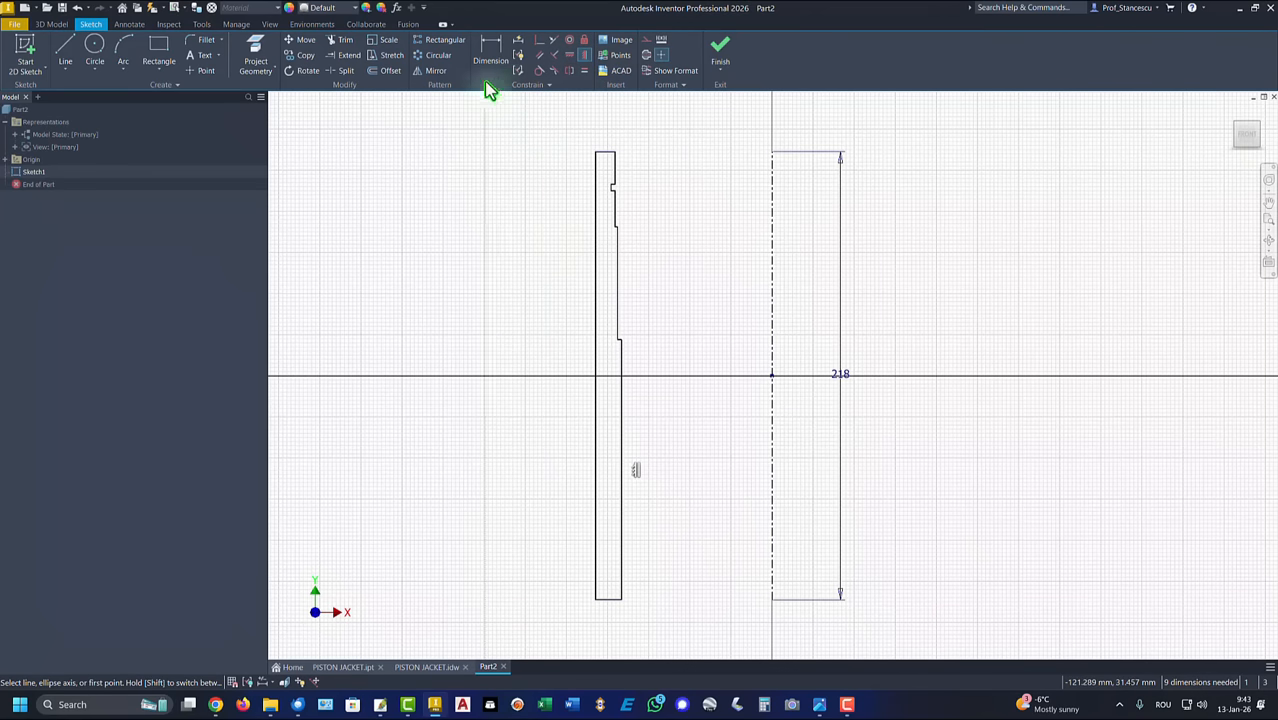
{"action": "left_click", "coordinate": [490, 52]}
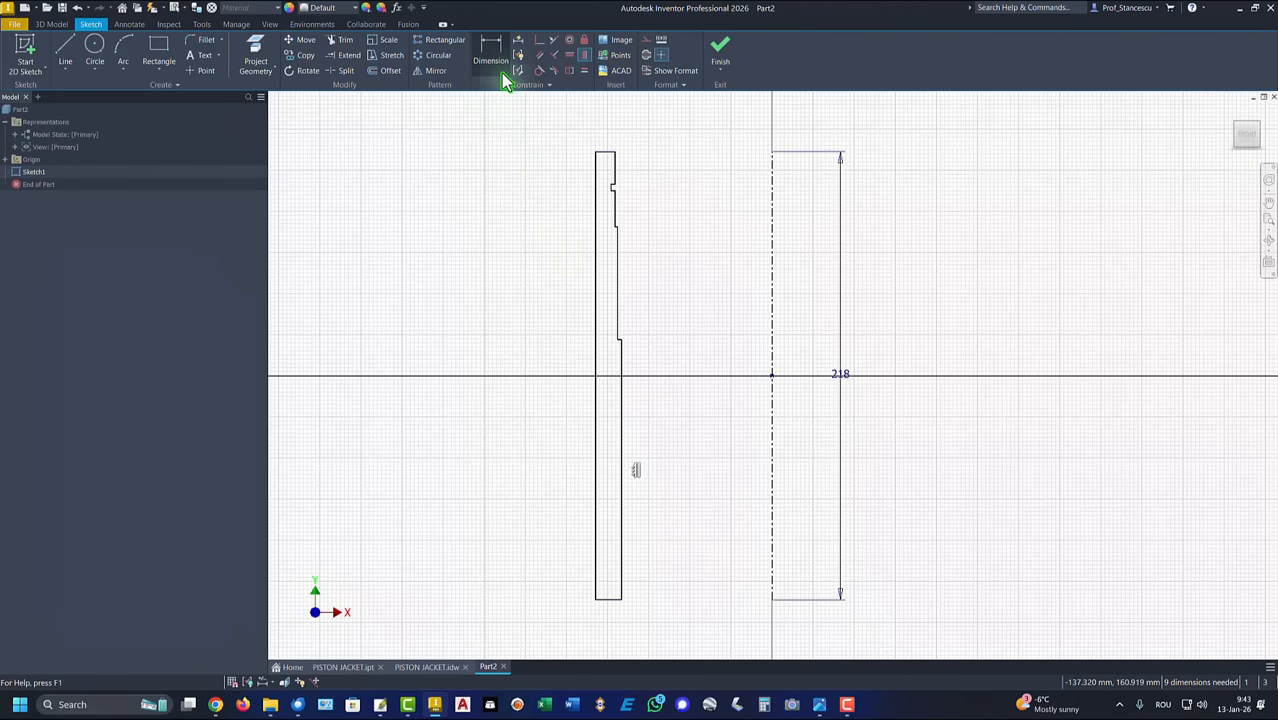
{"action": "left_click", "coordinate": [622, 518]}
{"action": "left_click", "coordinate": [772, 518]}
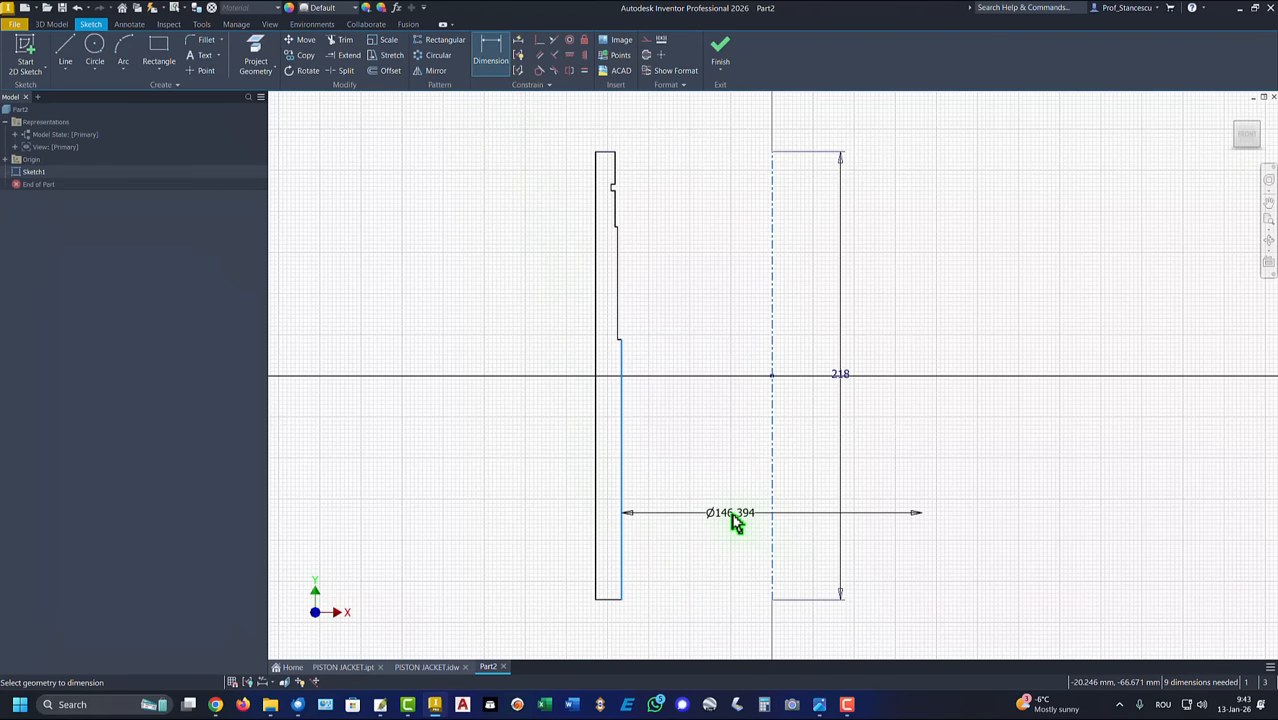
{"action": "left_click", "coordinate": [732, 518]}
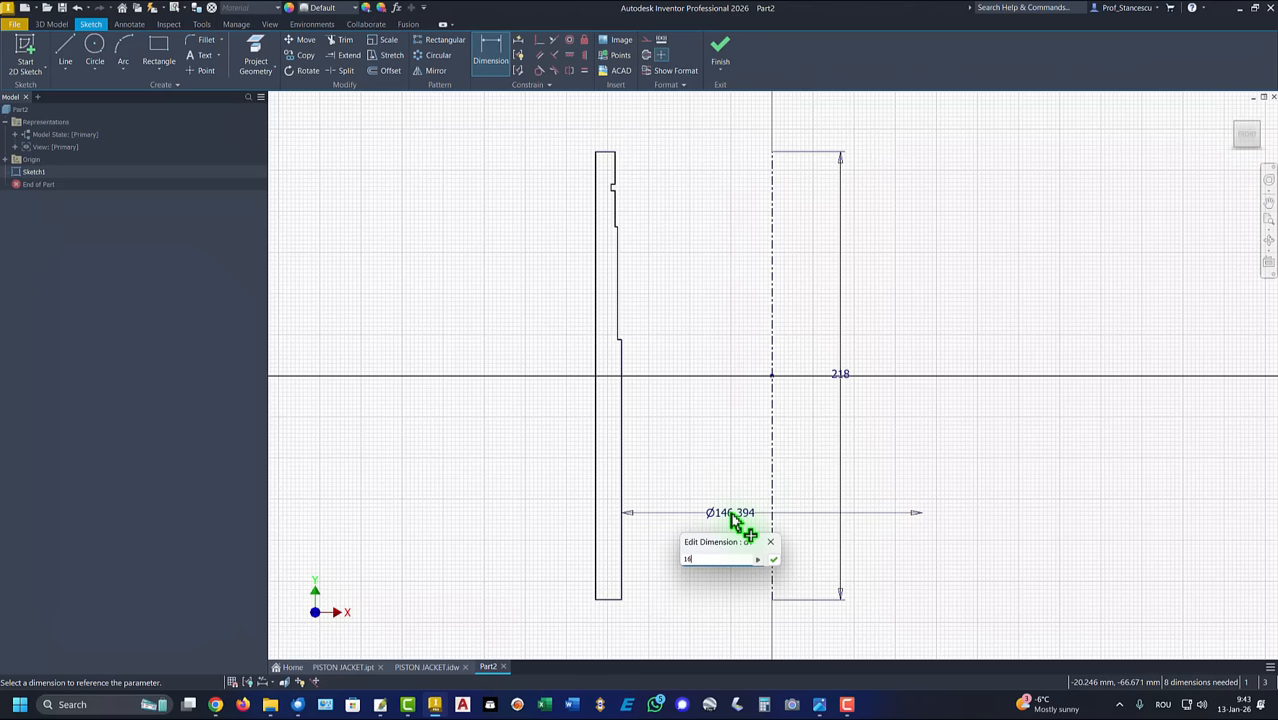
{"action": "key", "text": "Return"}
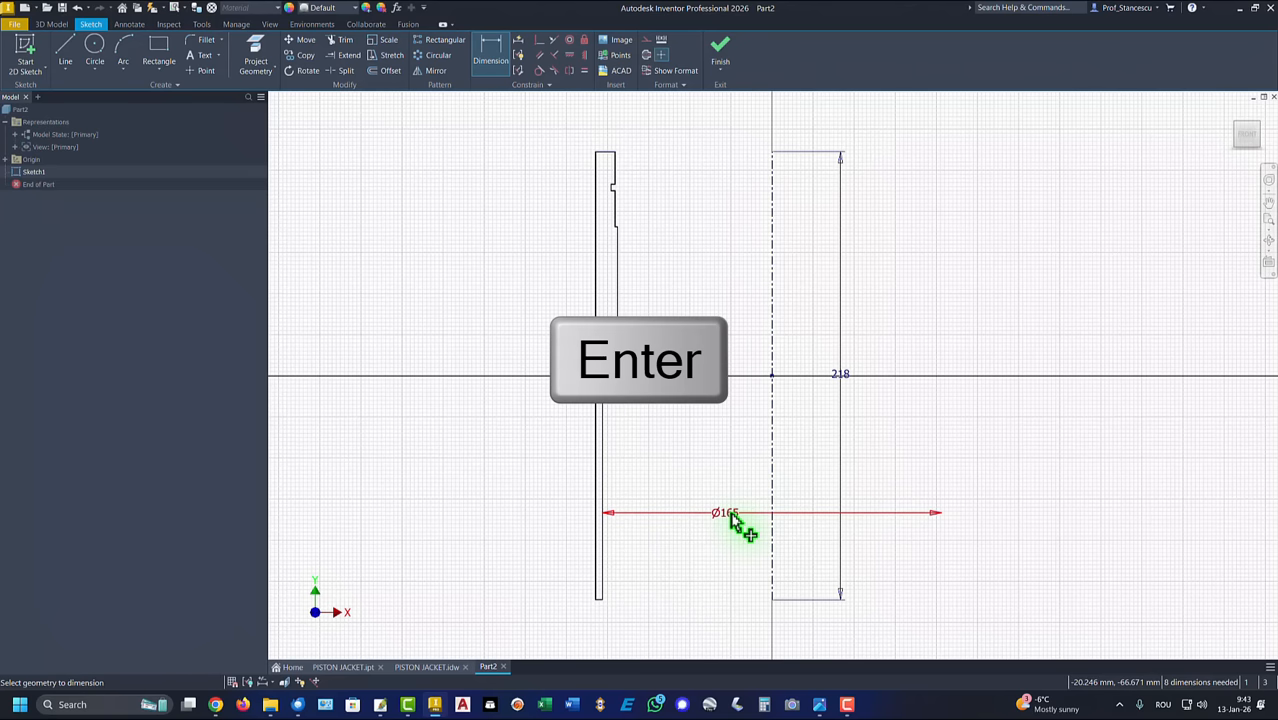
Step: Dimension the outer wall line to the centerline as a 205 mm diameter, placed above the profile
{"action": "left_click", "coordinate": [601, 265]}
{"action": "left_click", "coordinate": [772, 288]}
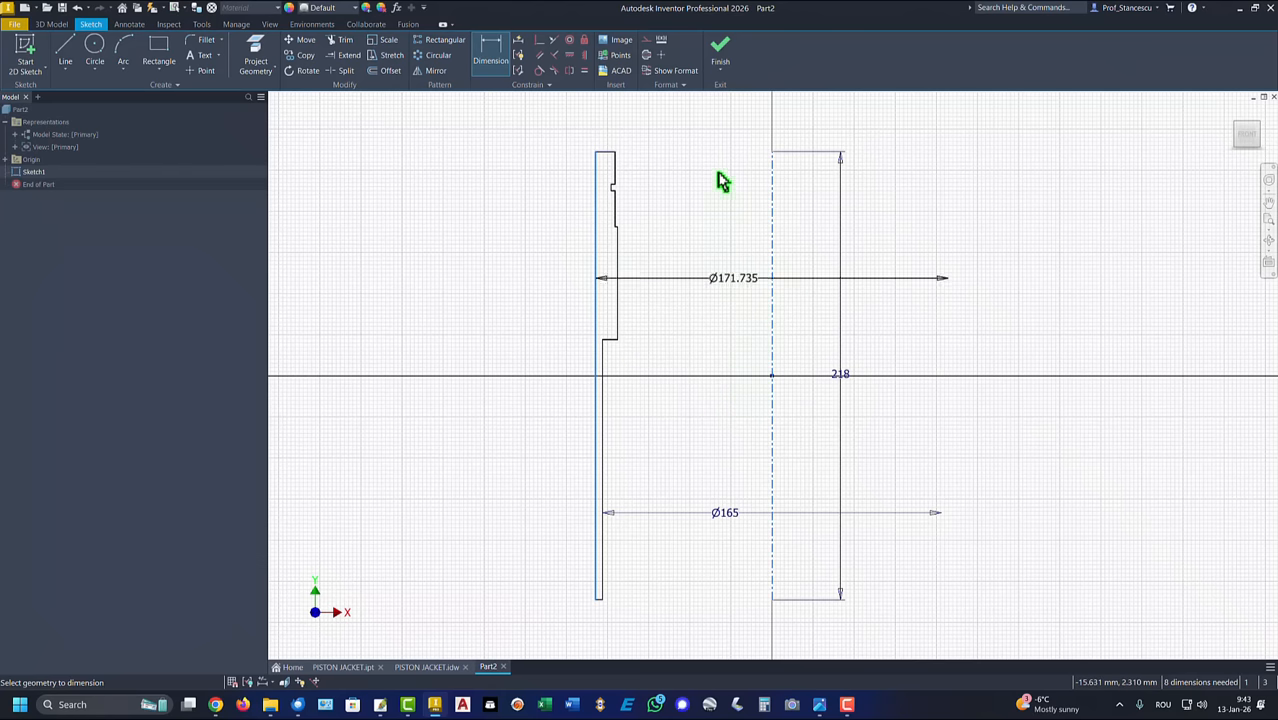
{"action": "left_click", "coordinate": [743, 115]}
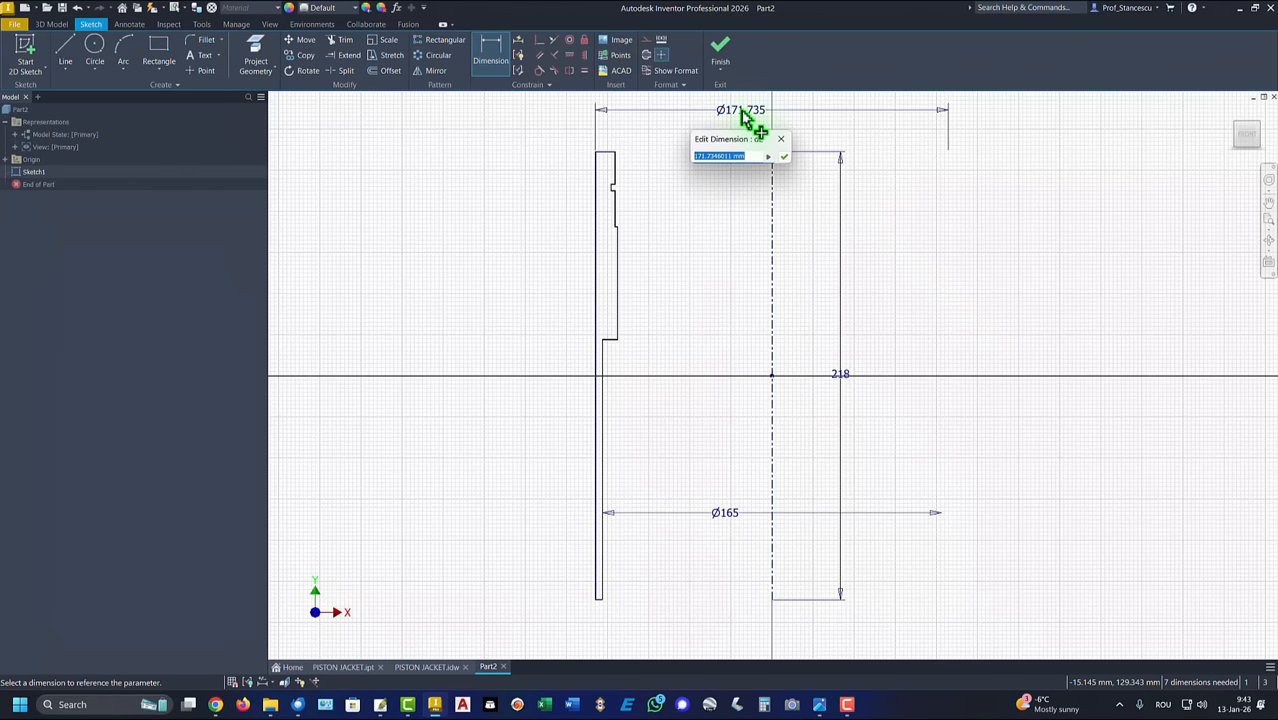
{"action": "type", "text": "205"}
{"action": "key", "text": "Return"}
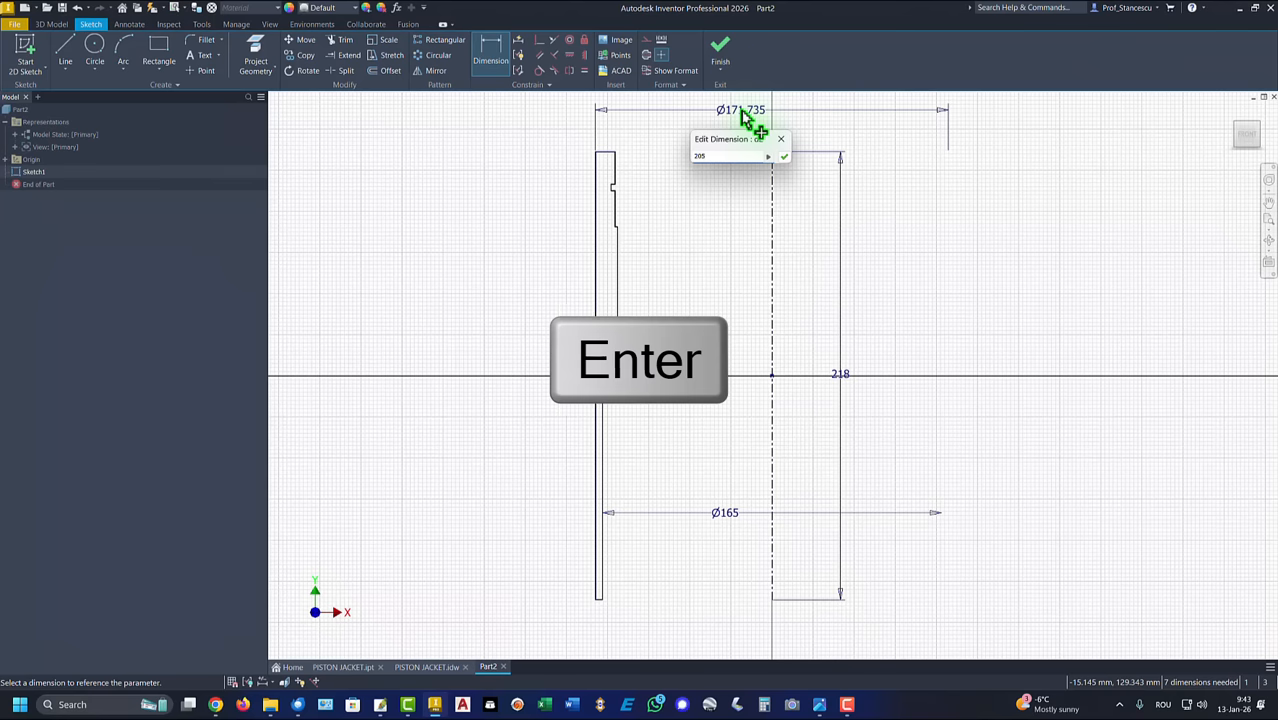
Step: Dimension the middle inner line, just above the lowest step, to the centerline as a 167 mm diameter
{"action": "left_click", "coordinate": [621, 305]}
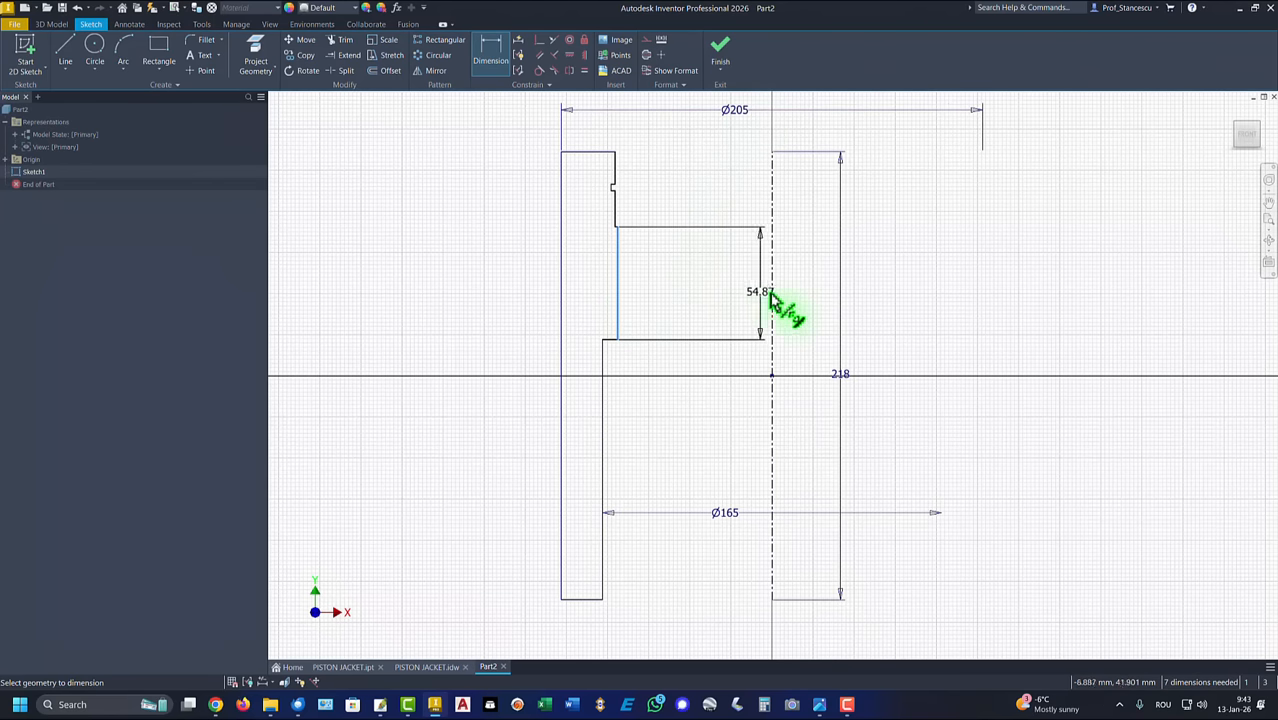
{"action": "left_click", "coordinate": [771, 300]}
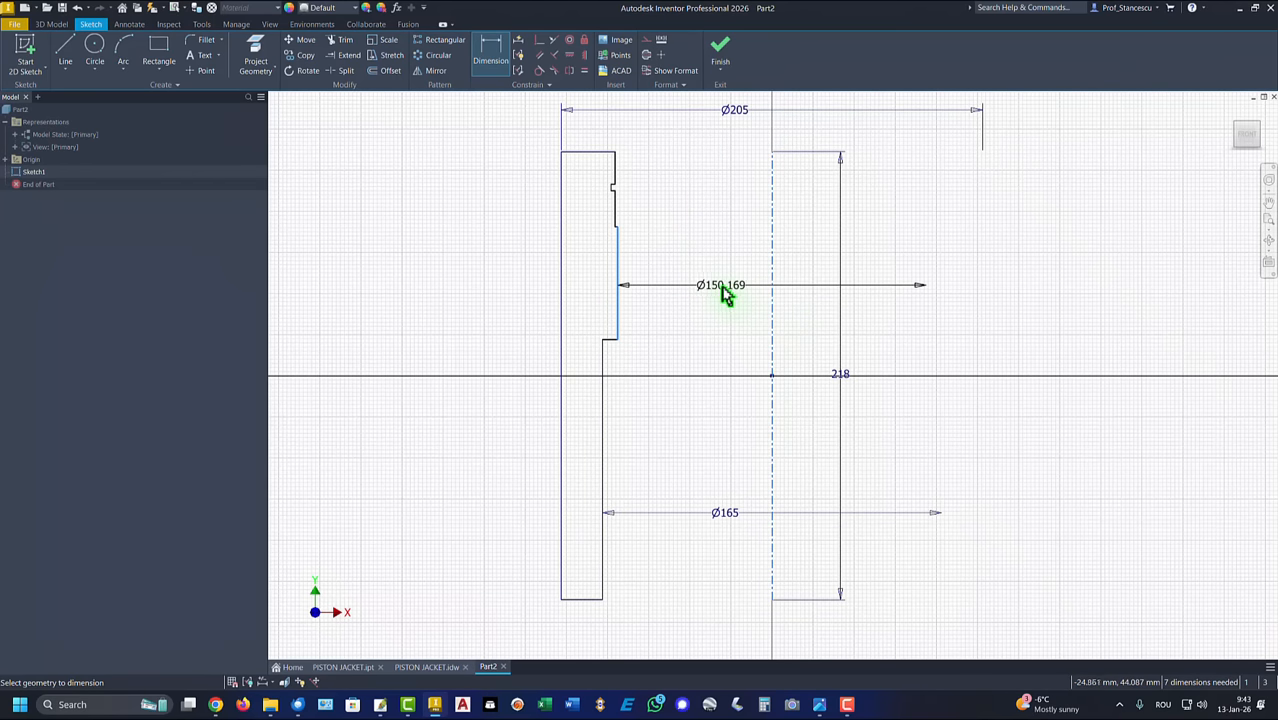
{"action": "left_click", "coordinate": [713, 290]}
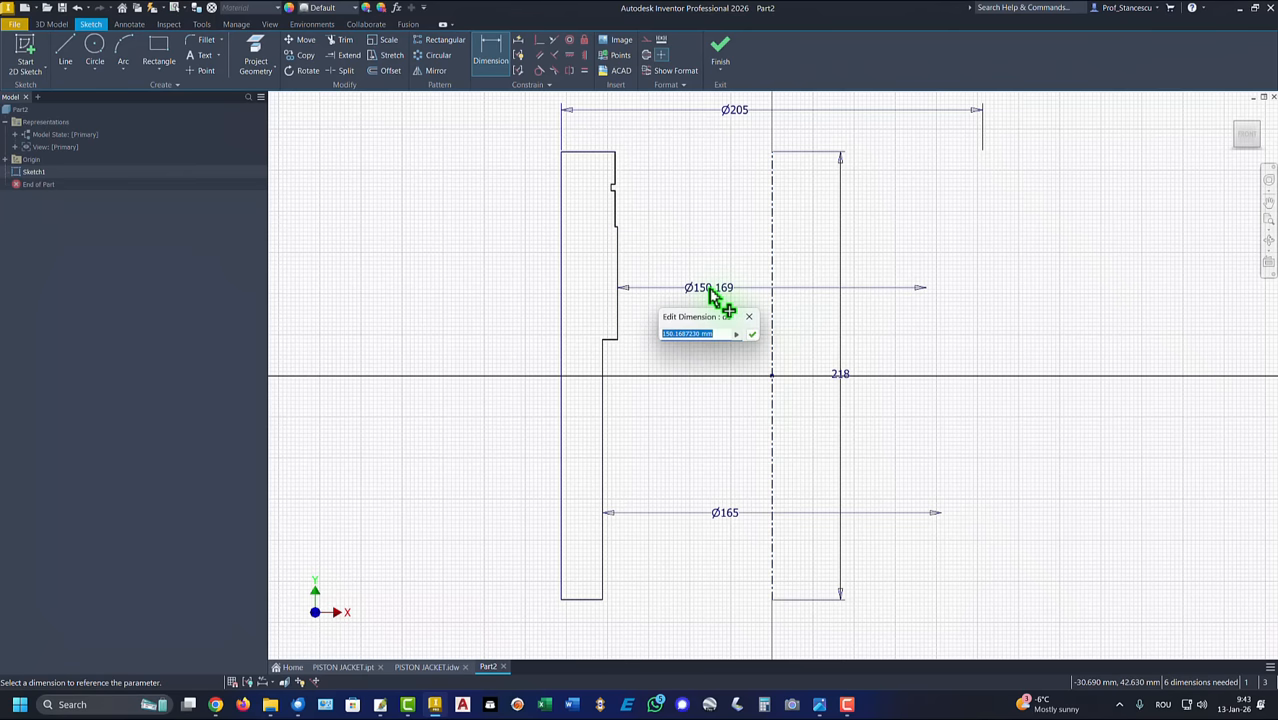
{"action": "key", "text": "Return"}
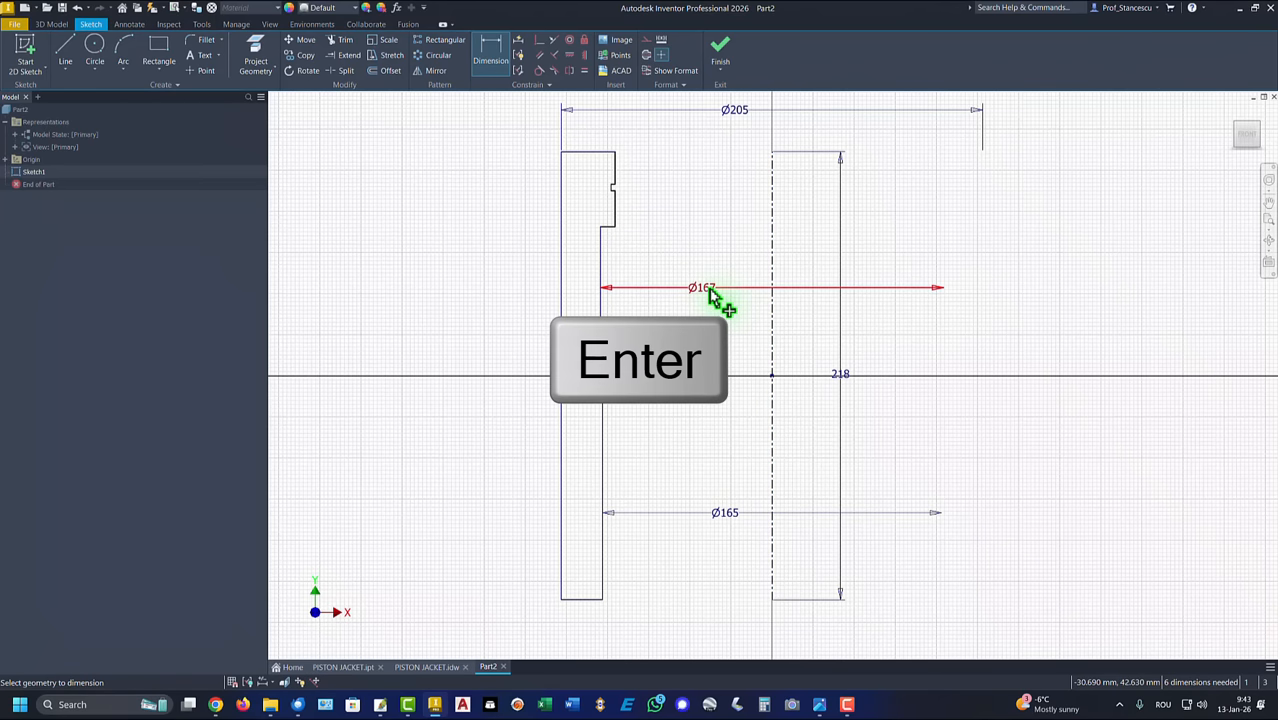
Step: Dimension the short inner line directly below the groove to the centerline as a 170 mm diameter
{"action": "left_click", "coordinate": [614, 203]}
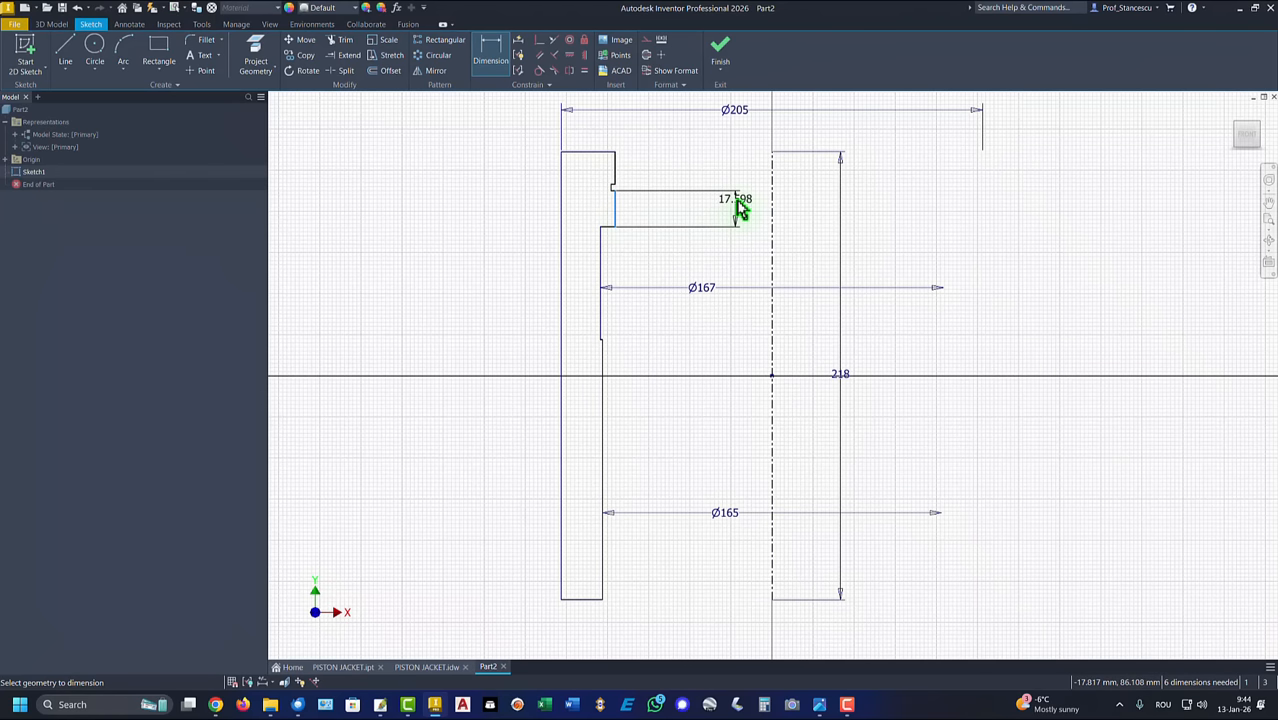
{"action": "left_click", "coordinate": [773, 193]}
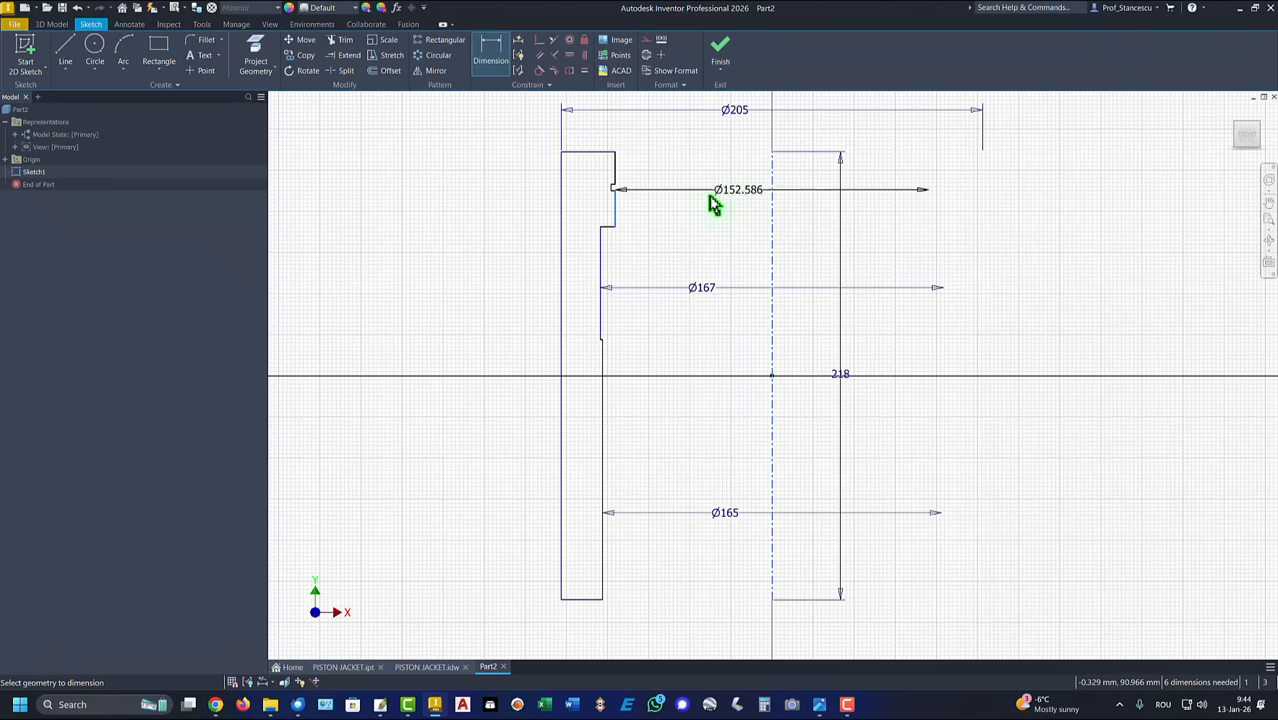
{"action": "left_click", "coordinate": [712, 213]}
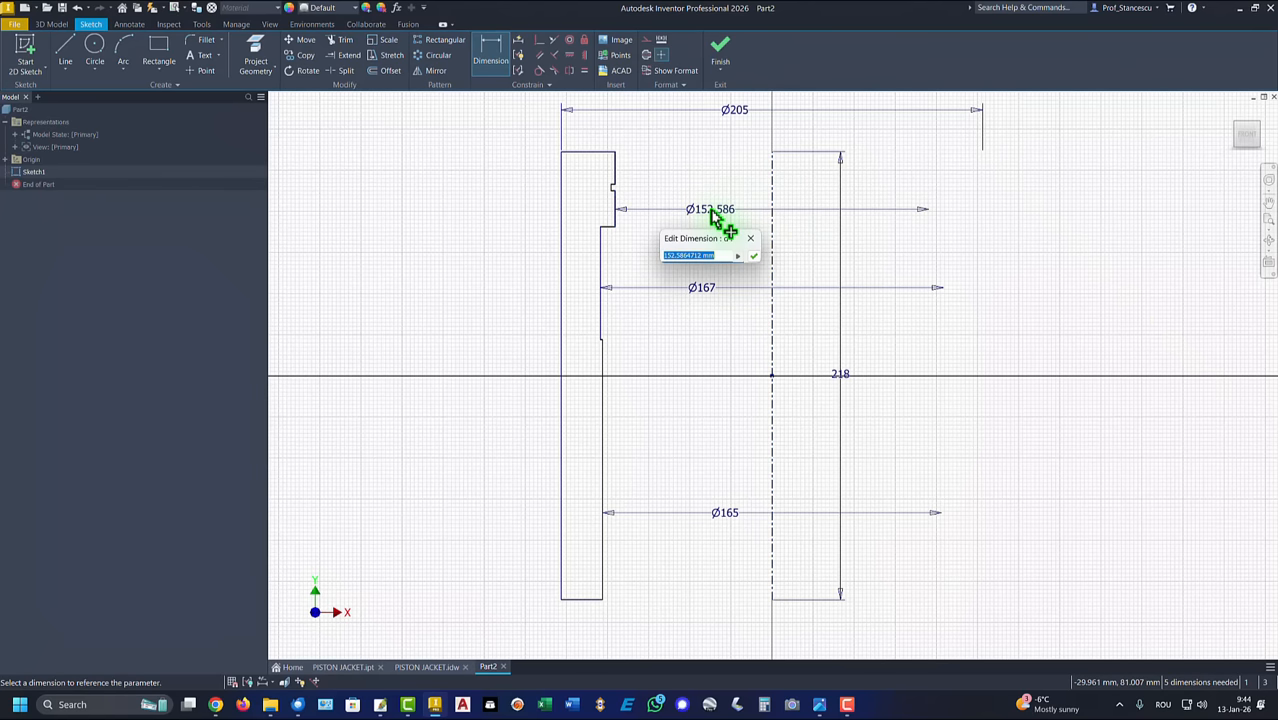
{"action": "type", "text": "170"}
{"action": "key", "text": "Return"}
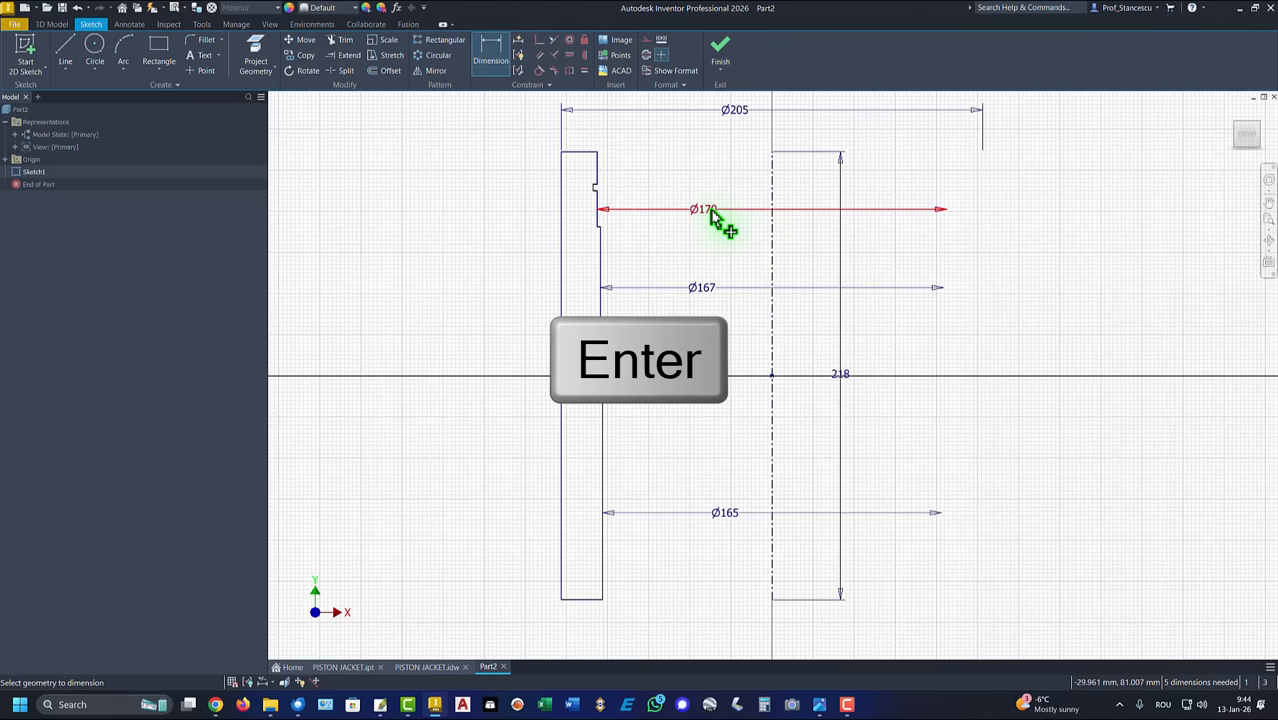
Step: Dimension the groove's innermost vertical line to the centerline as a 175 mm diameter, placed above the profile
{"action": "scroll", "coordinate": [650, 200], "scroll_direction": "up", "scroll_amount": 3}
{"action": "scroll", "coordinate": [573, 203], "scroll_direction": "up", "scroll_amount": 3}
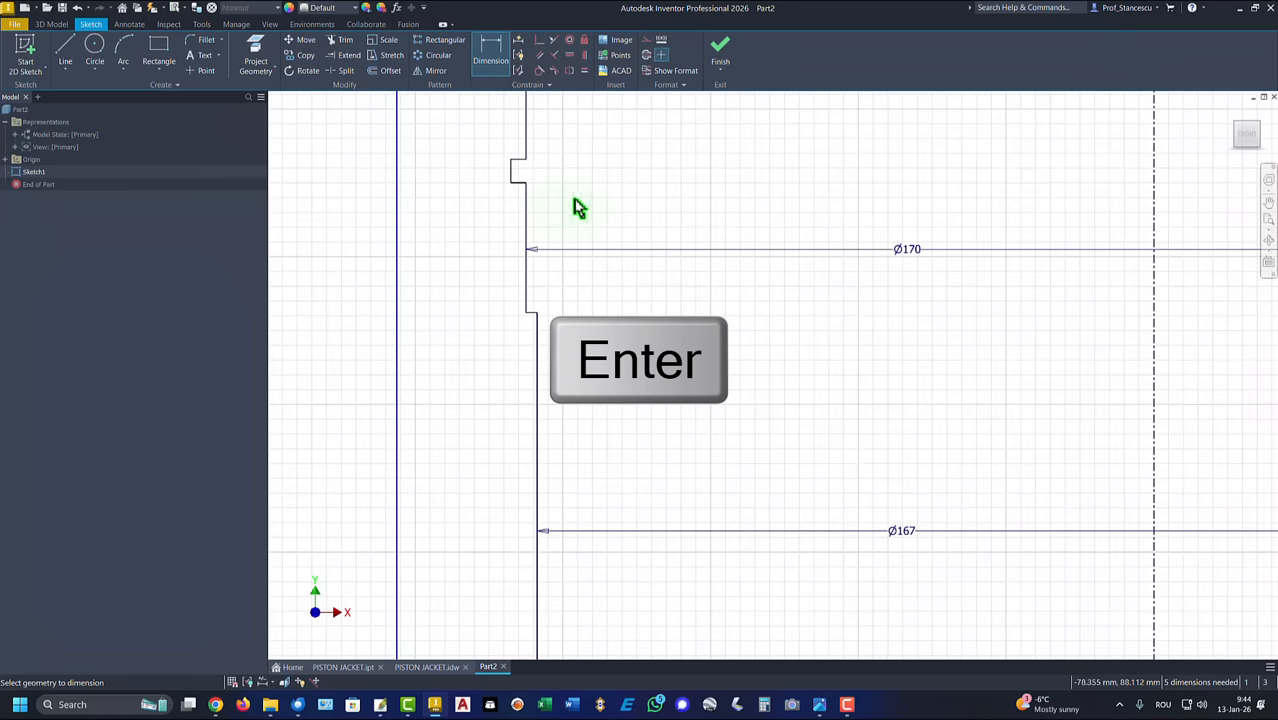
{"action": "left_click", "coordinate": [513, 172]}
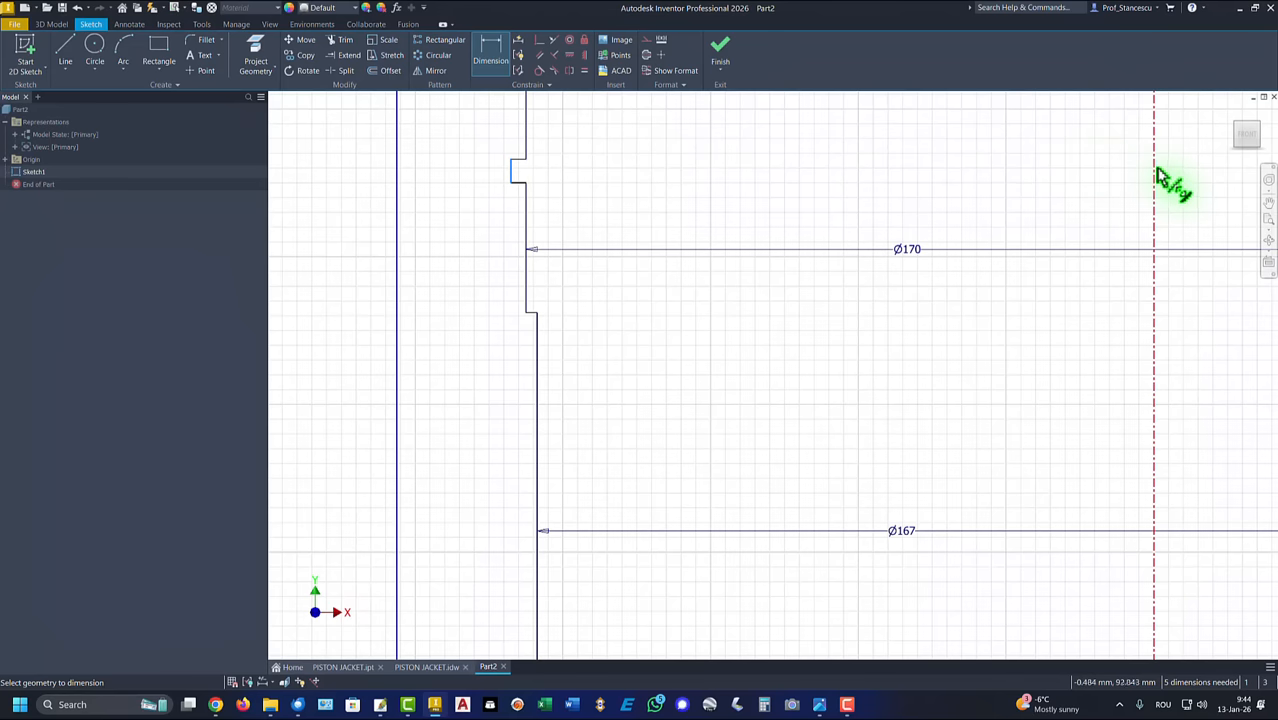
{"action": "left_click", "coordinate": [1157, 175]}
{"action": "middle_click_drag", "start_coordinate": [969, 150], "coordinate": [898, 327]}
{"action": "scroll", "coordinate": [898, 327], "scroll_direction": "down", "scroll_amount": 3}
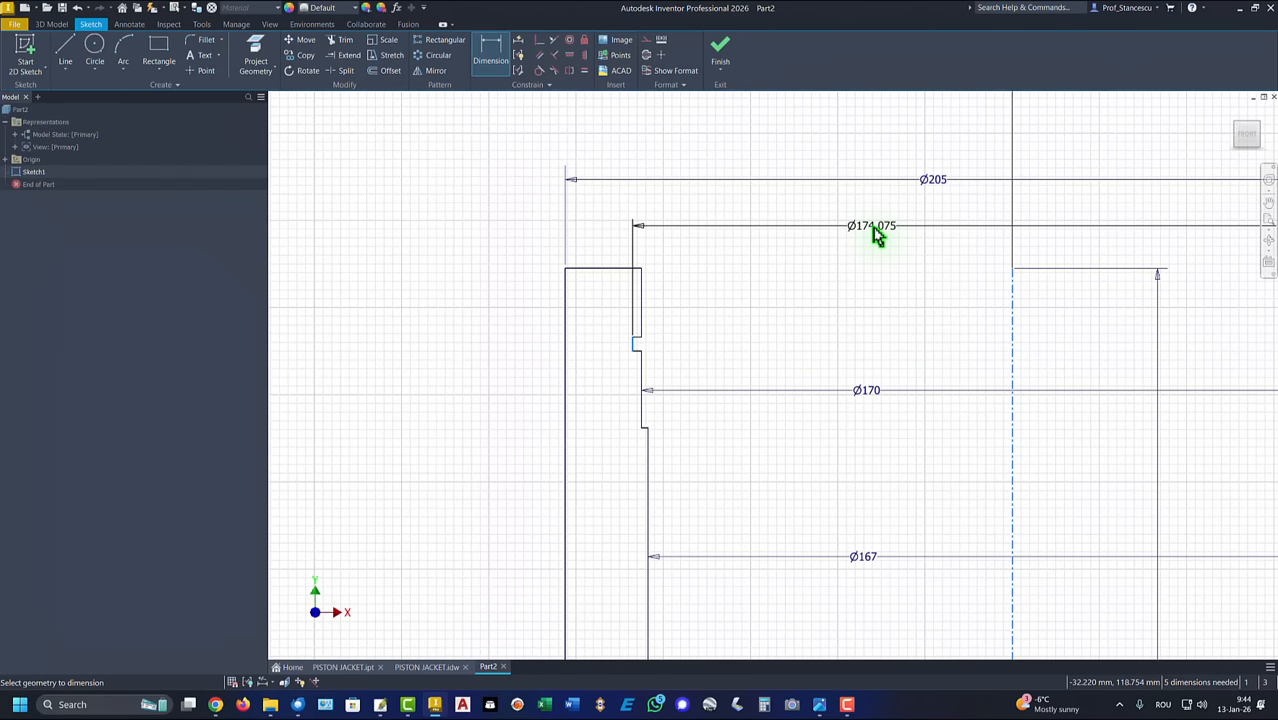
{"action": "left_click", "coordinate": [876, 235]}
{"action": "type", "text": "175"}
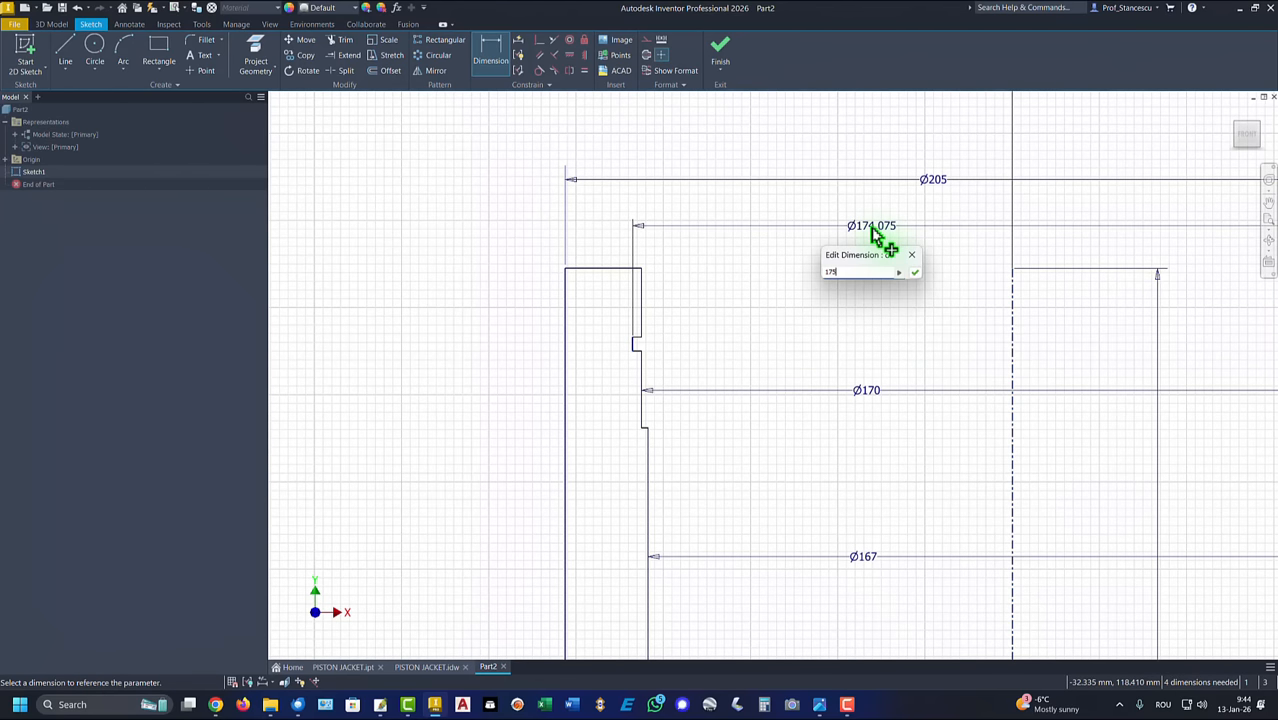
{"action": "key", "text": "Return"}
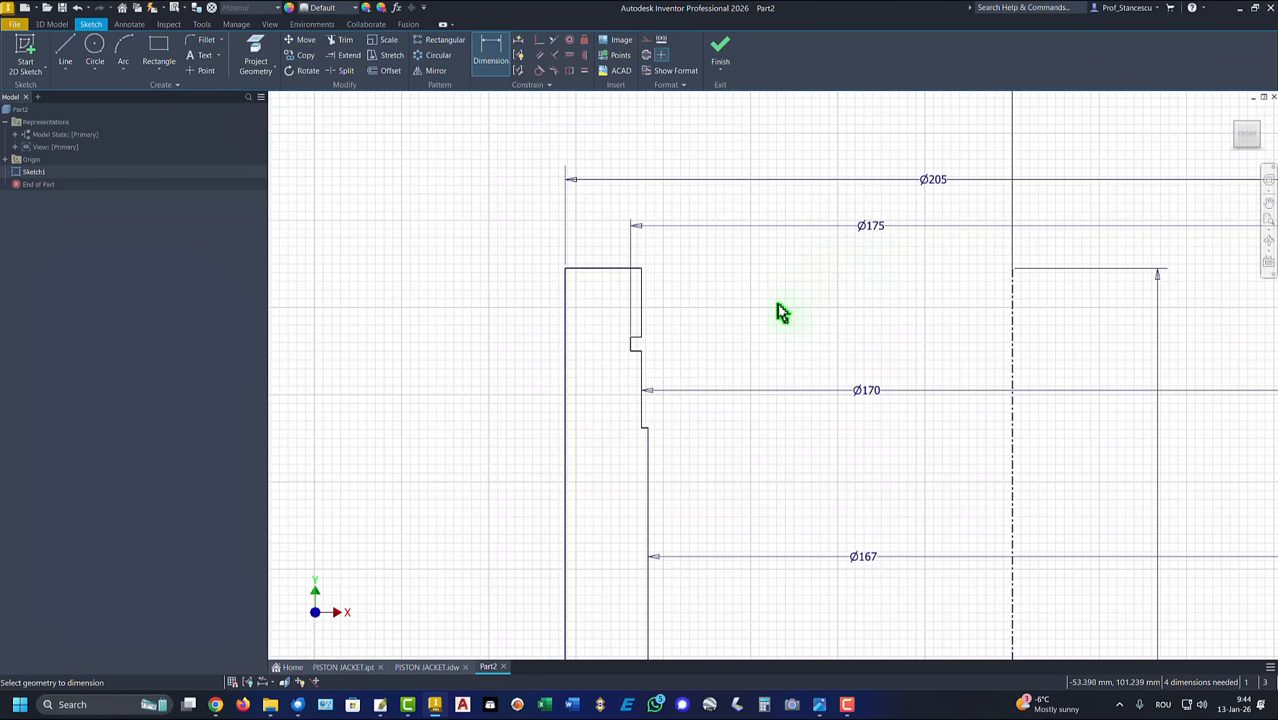
{"action": "key", "text": "Home"}
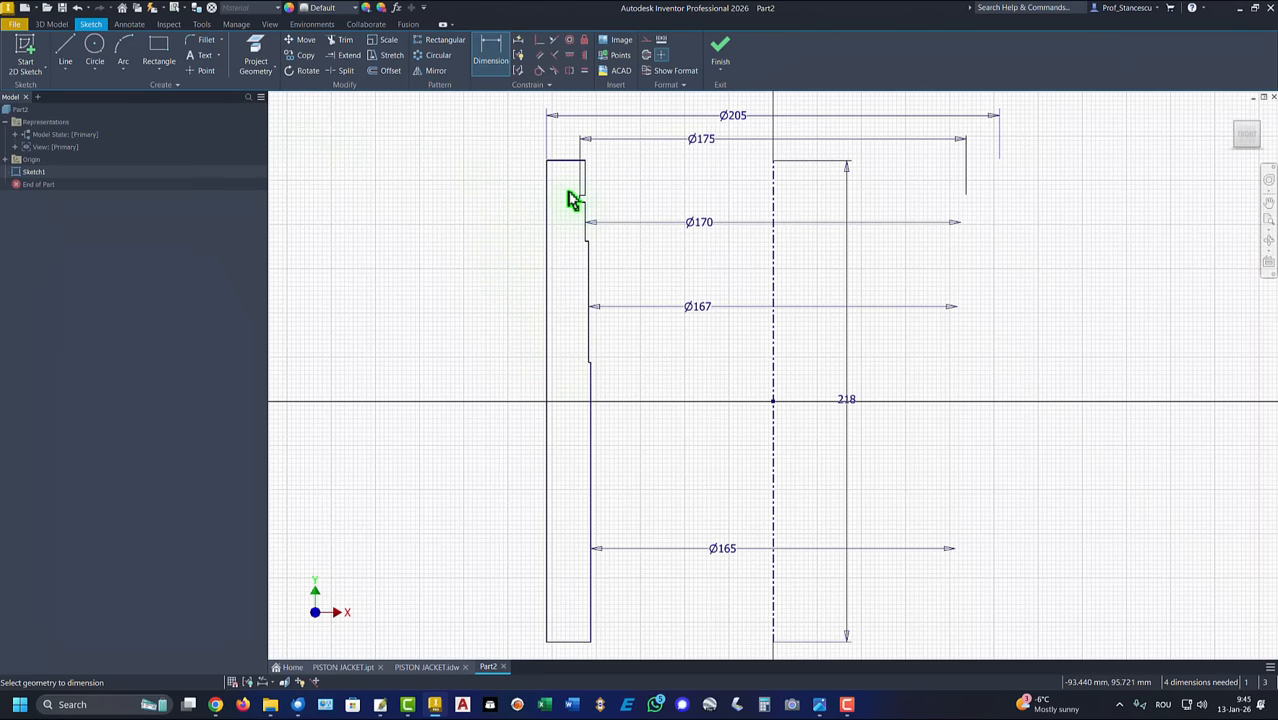
Step: Dimension the short vertical inner line between the profile's top edge and the groove as 8 mm
{"action": "scroll", "coordinate": [570, 200], "scroll_direction": "up", "scroll_amount": 3}
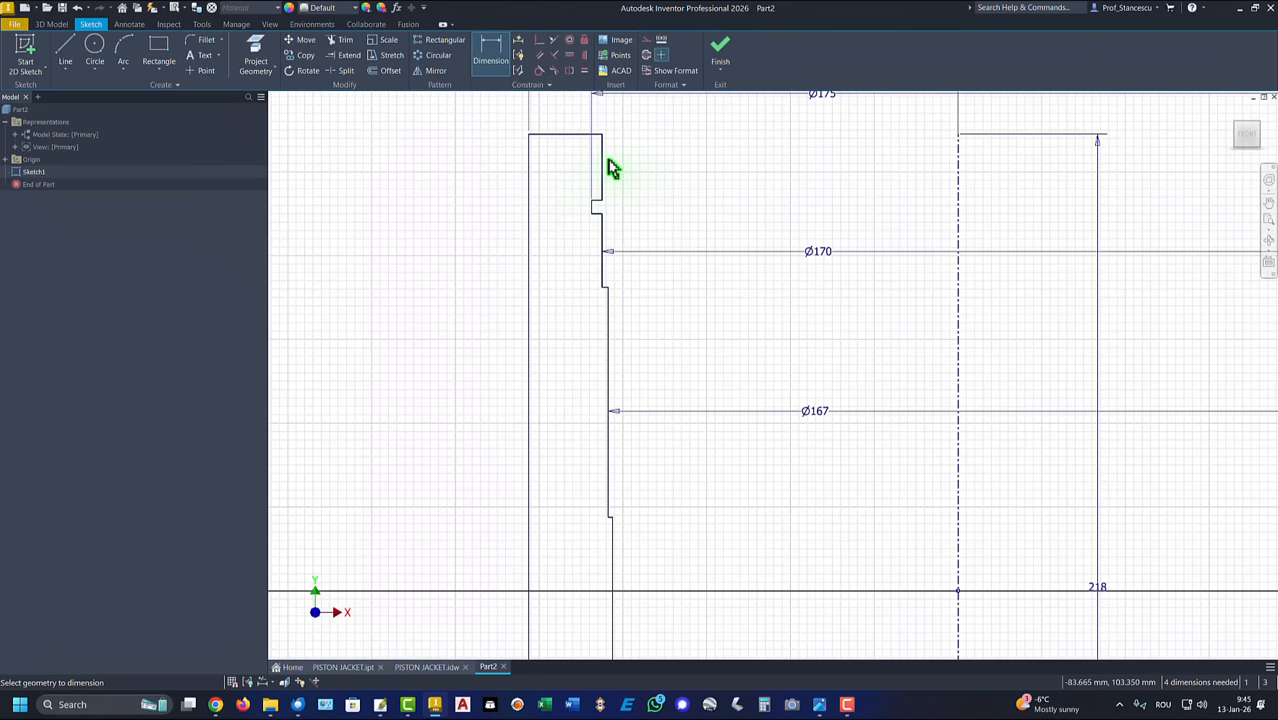
{"action": "left_click", "coordinate": [608, 171]}
{"action": "left_click", "coordinate": [663, 182]}
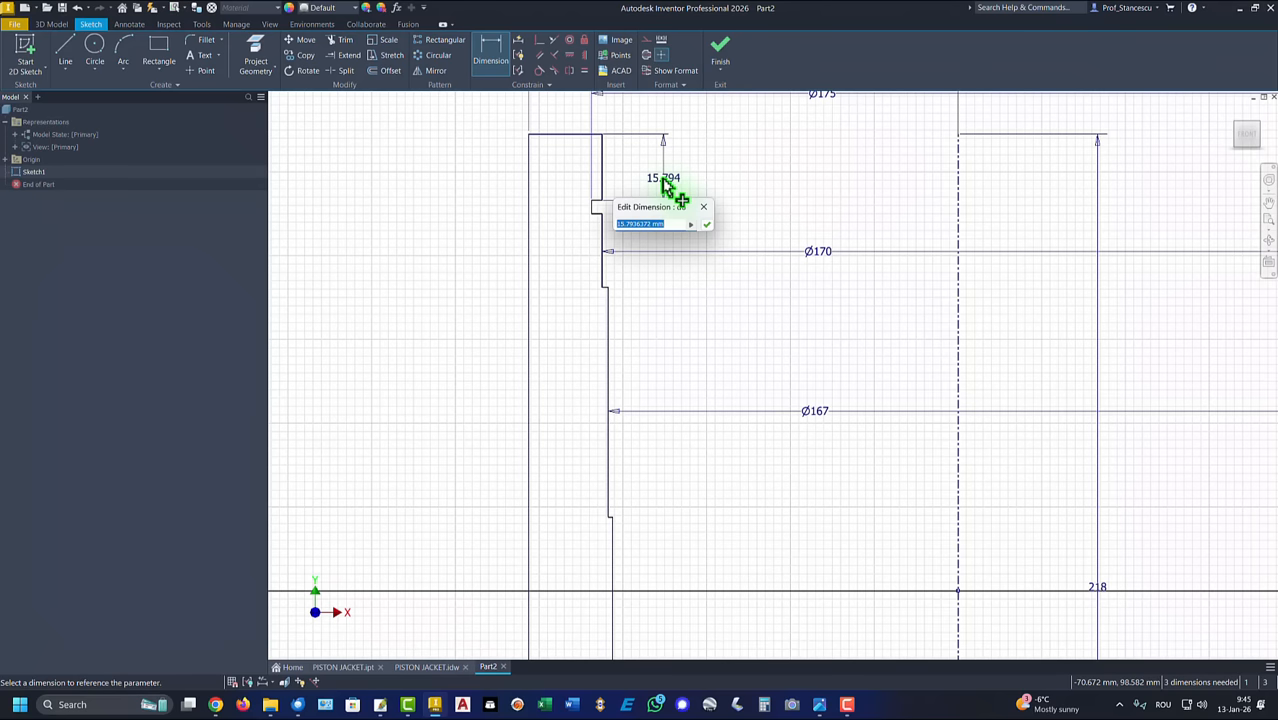
{"action": "type", "text": "8"}
{"action": "key", "text": "Return"}
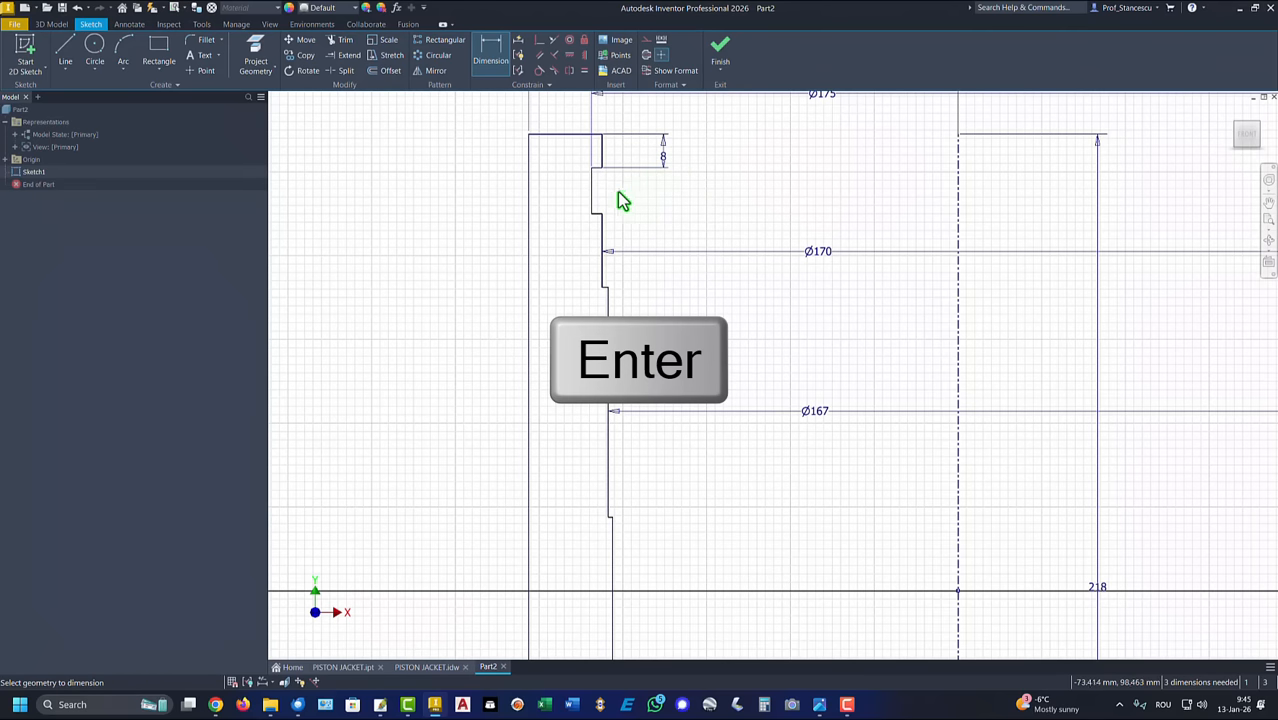
Step: Dimension the groove's innermost vertical line to give the groove a height of 3.4 mm
{"action": "left_click", "coordinate": [592, 186]}
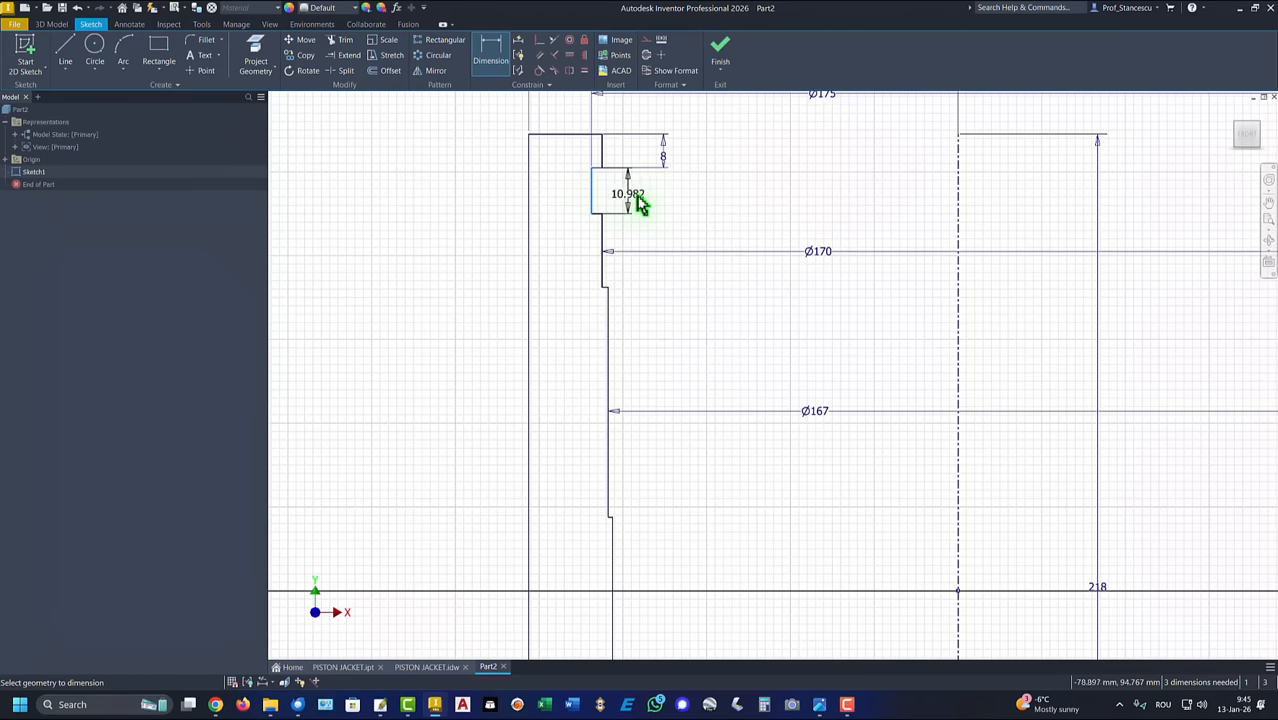
{"action": "left_click", "coordinate": [641, 204]}
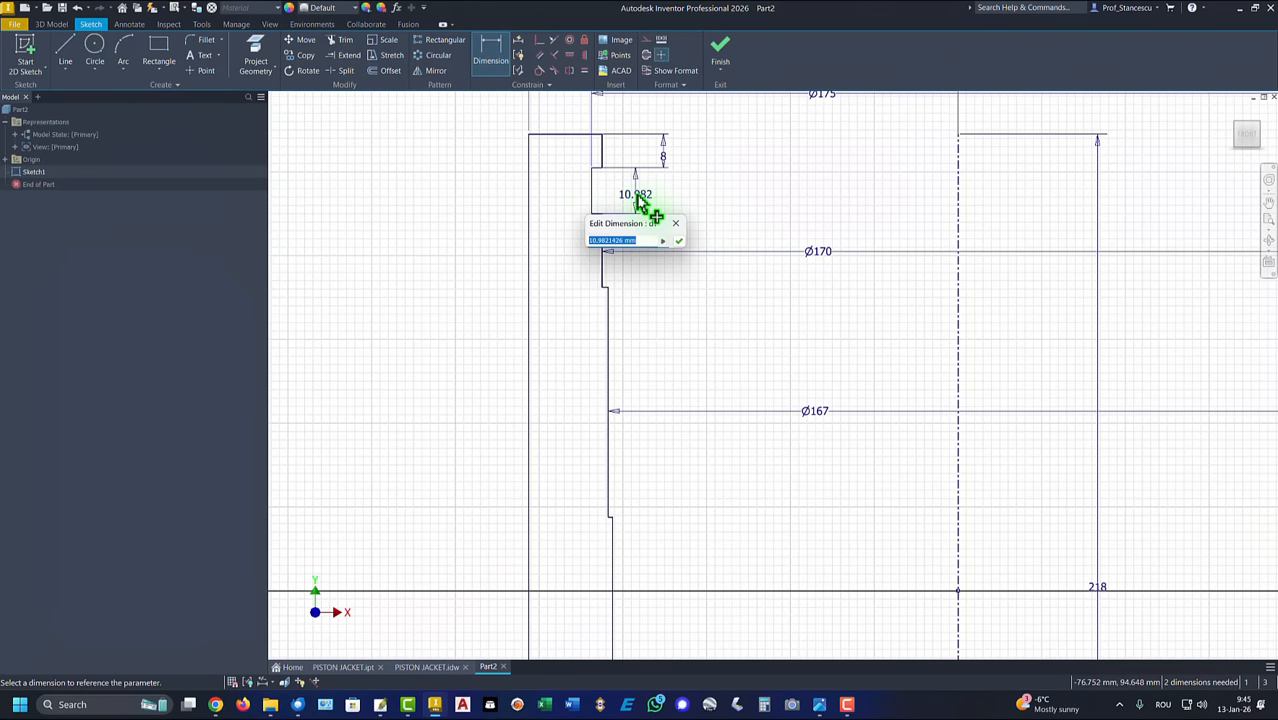
{"action": "key", "text": "Return"}
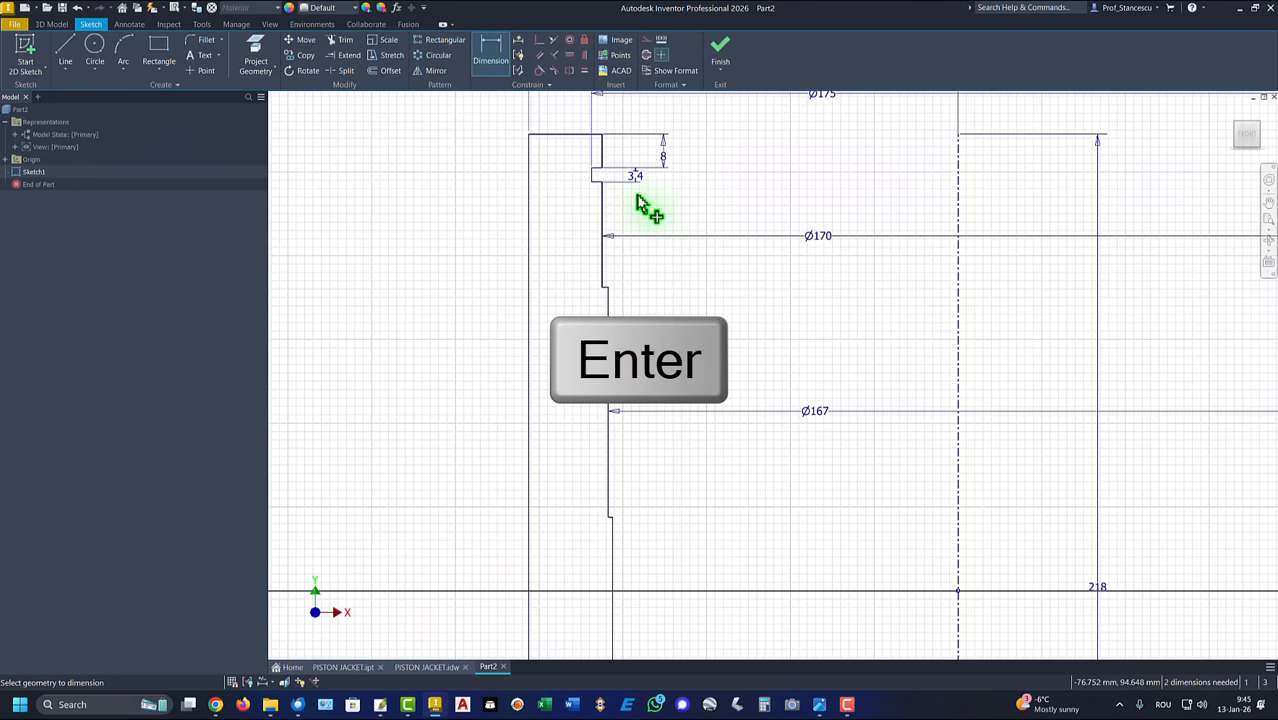
Step: Dimension the vertical distance from the profile's top edge to the first step below the groove as 31 mm
{"action": "left_click", "coordinate": [606, 289]}
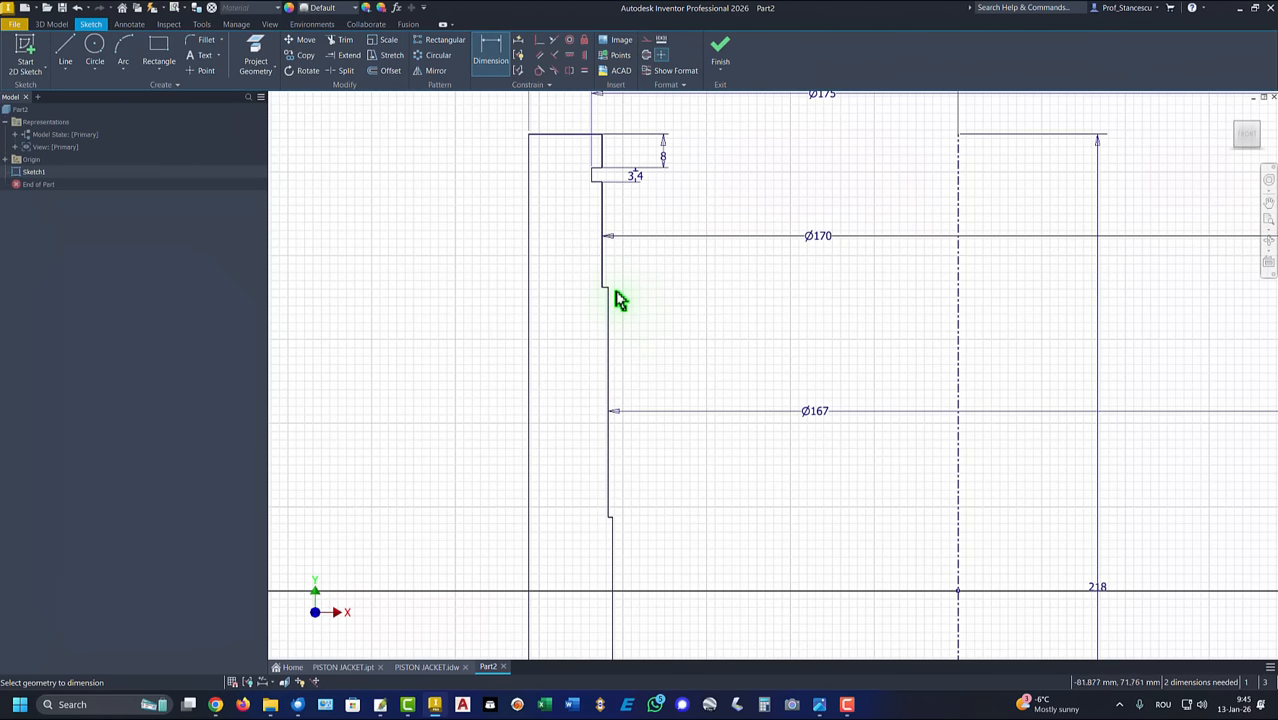
{"action": "left_click", "coordinate": [584, 135]}
{"action": "left_click", "coordinate": [729, 184]}
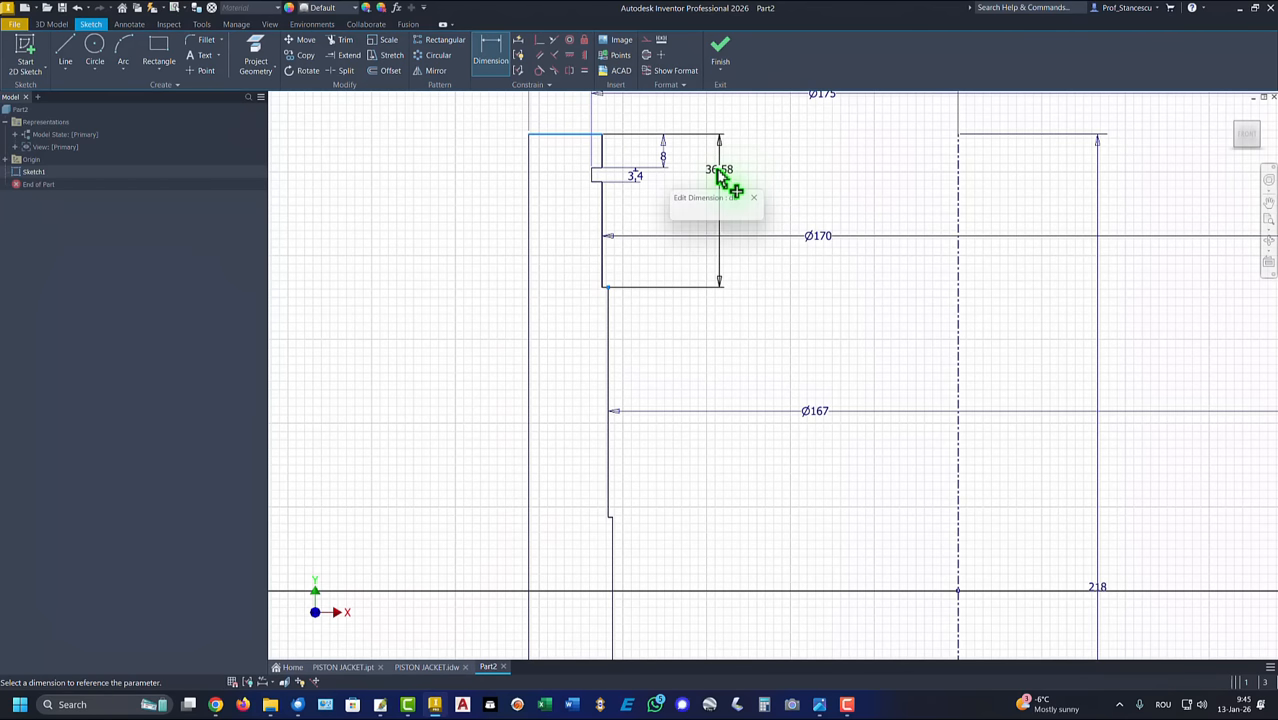
{"action": "type", "text": "31"}
{"action": "key", "text": "Return"}
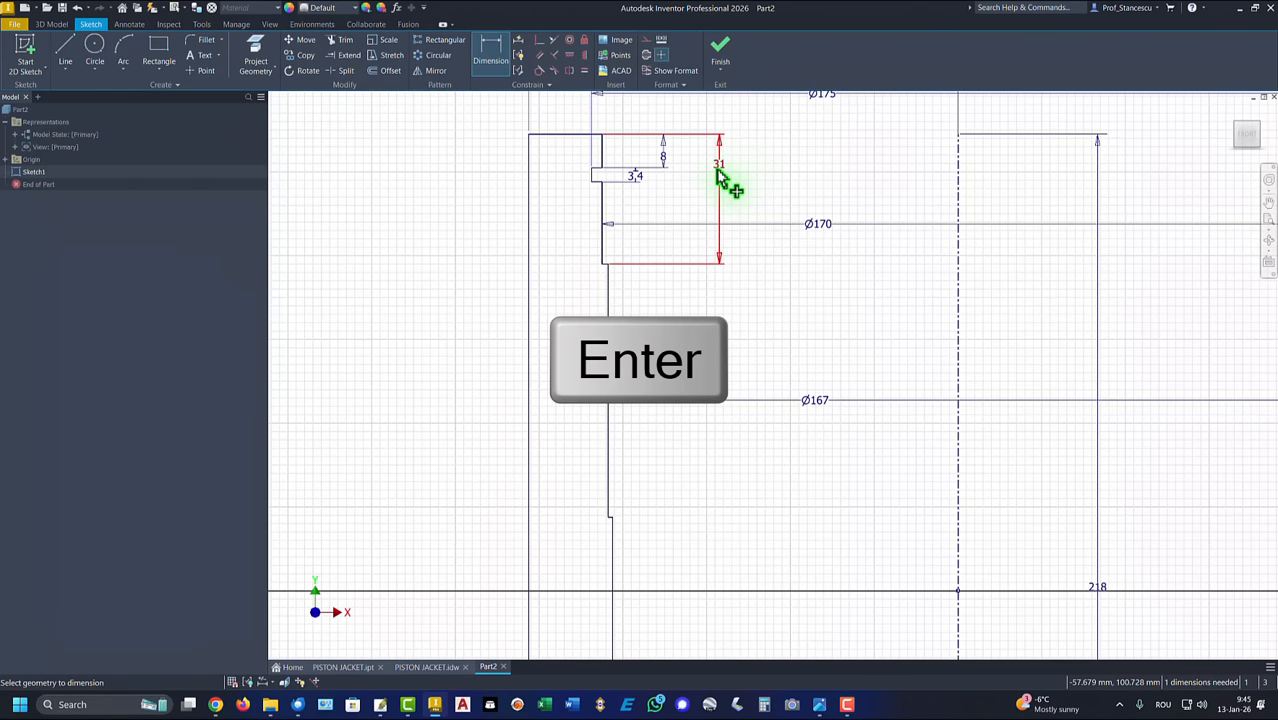
Step: Dimension the vertical distance from the profile's top edge to the lowest inner step as 73 mm, placed outside the wall
{"action": "left_click", "coordinate": [609, 518]}
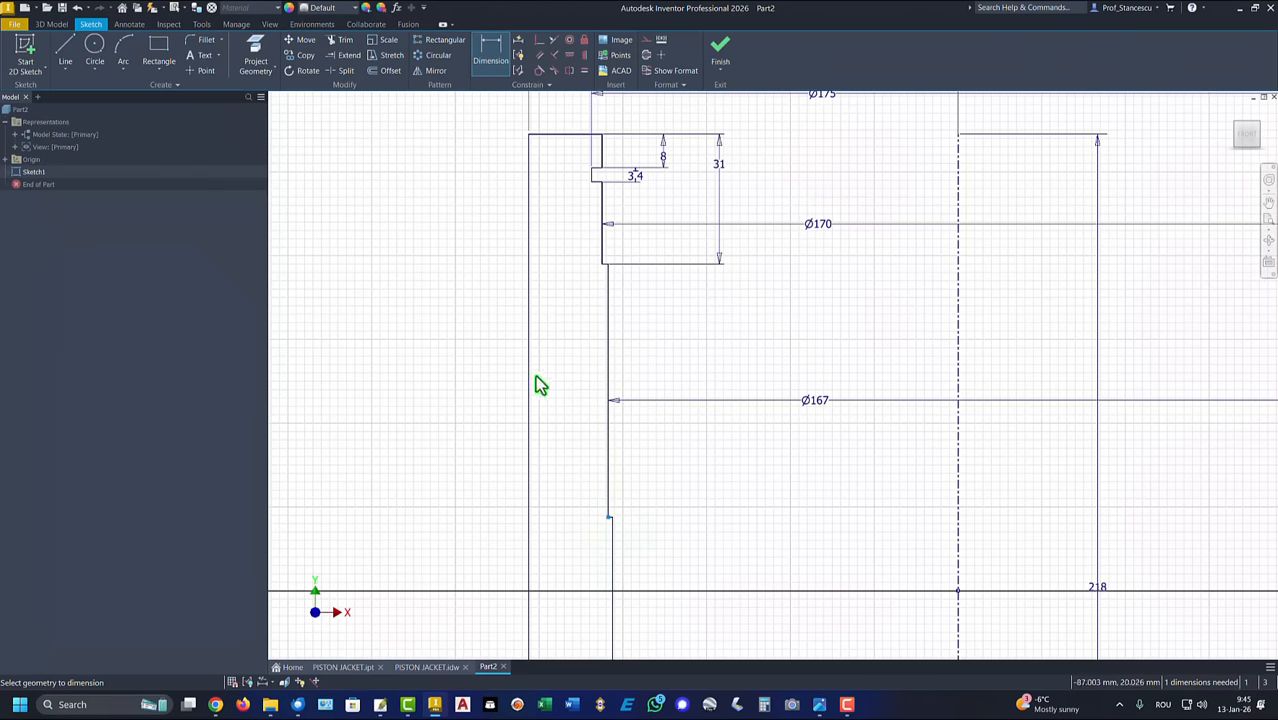
{"action": "left_click", "coordinate": [550, 135]}
{"action": "left_click", "coordinate": [438, 298]}
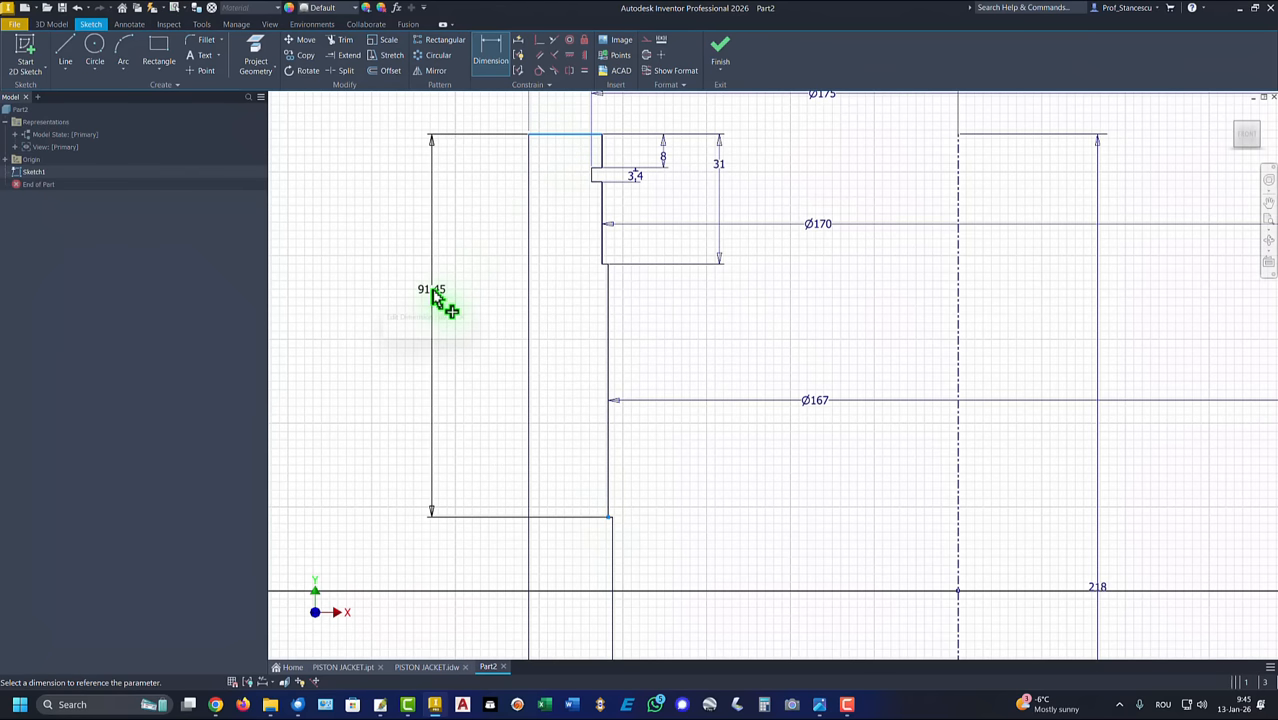
{"action": "type", "text": "73"}
{"action": "key", "text": "Return"}
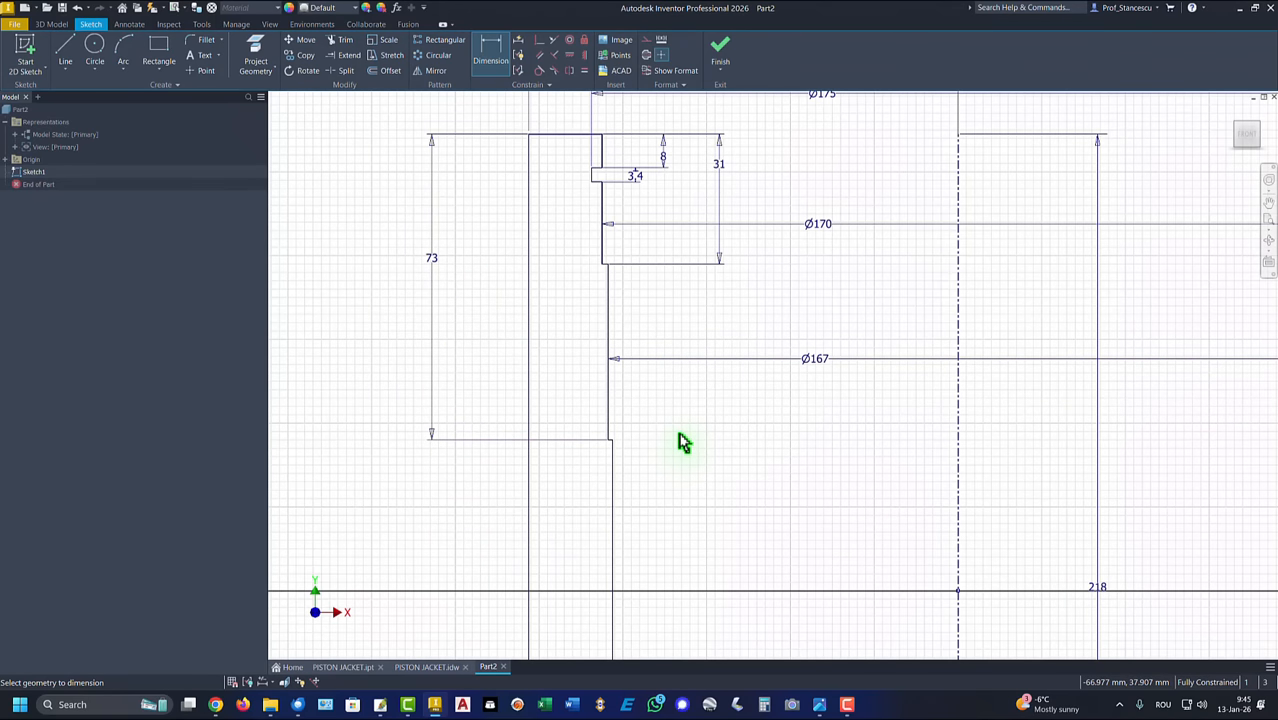
Step: Finish the sketch and revolve the wall profile a full 360° around the centerline into a solid
{"action": "key", "text": "Home"}
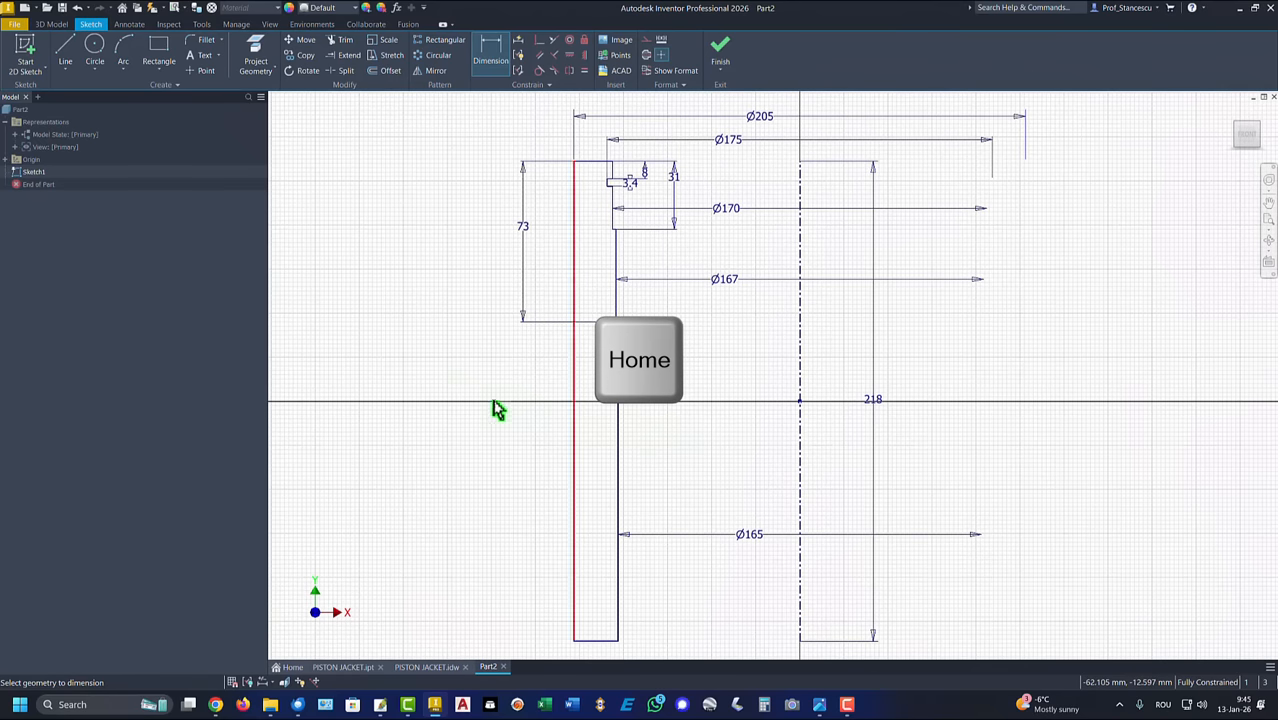
{"action": "left_click", "coordinate": [720, 50]}
{"action": "key", "text": "F6"}
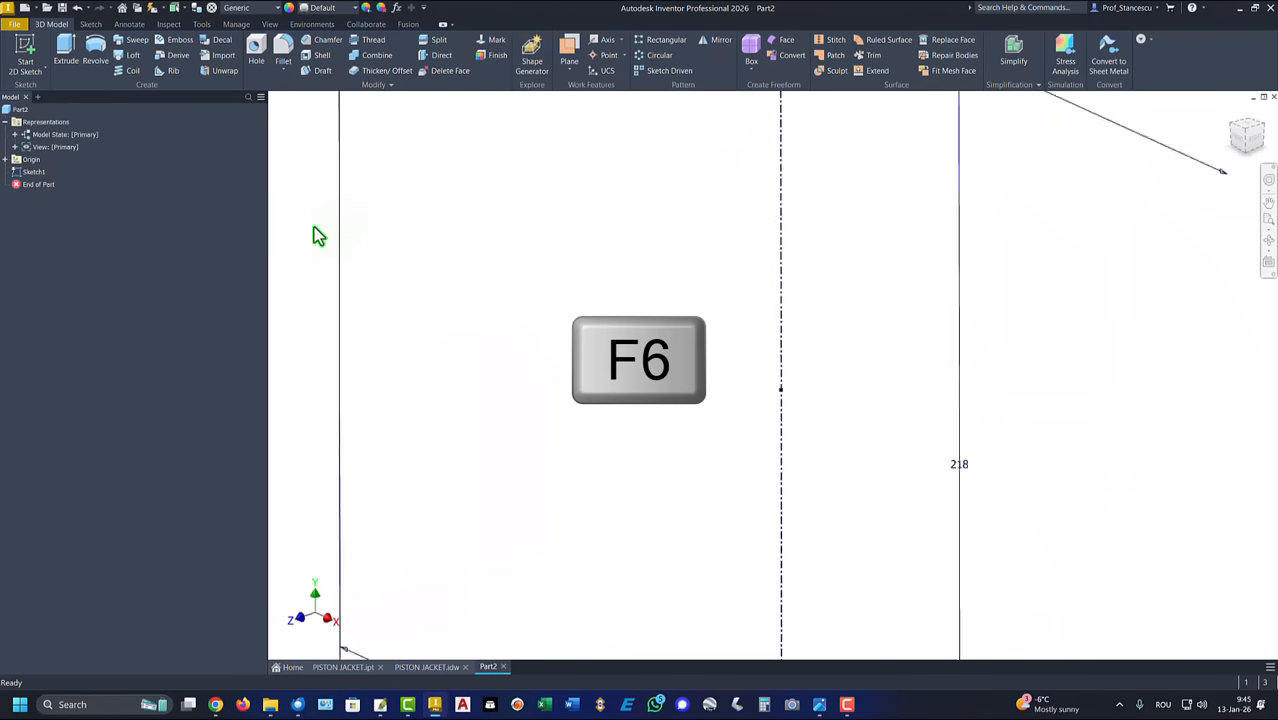
{"action": "left_click", "coordinate": [95, 50]}
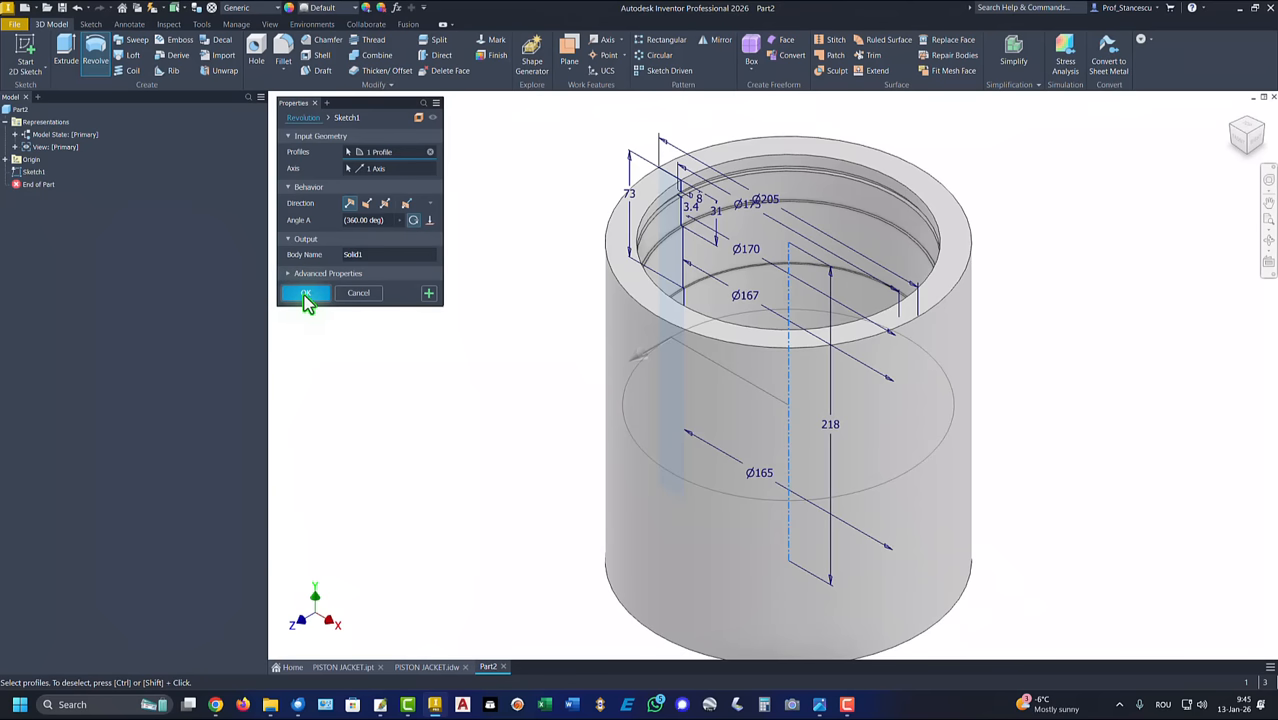
{"action": "left_click", "coordinate": [306, 294]}
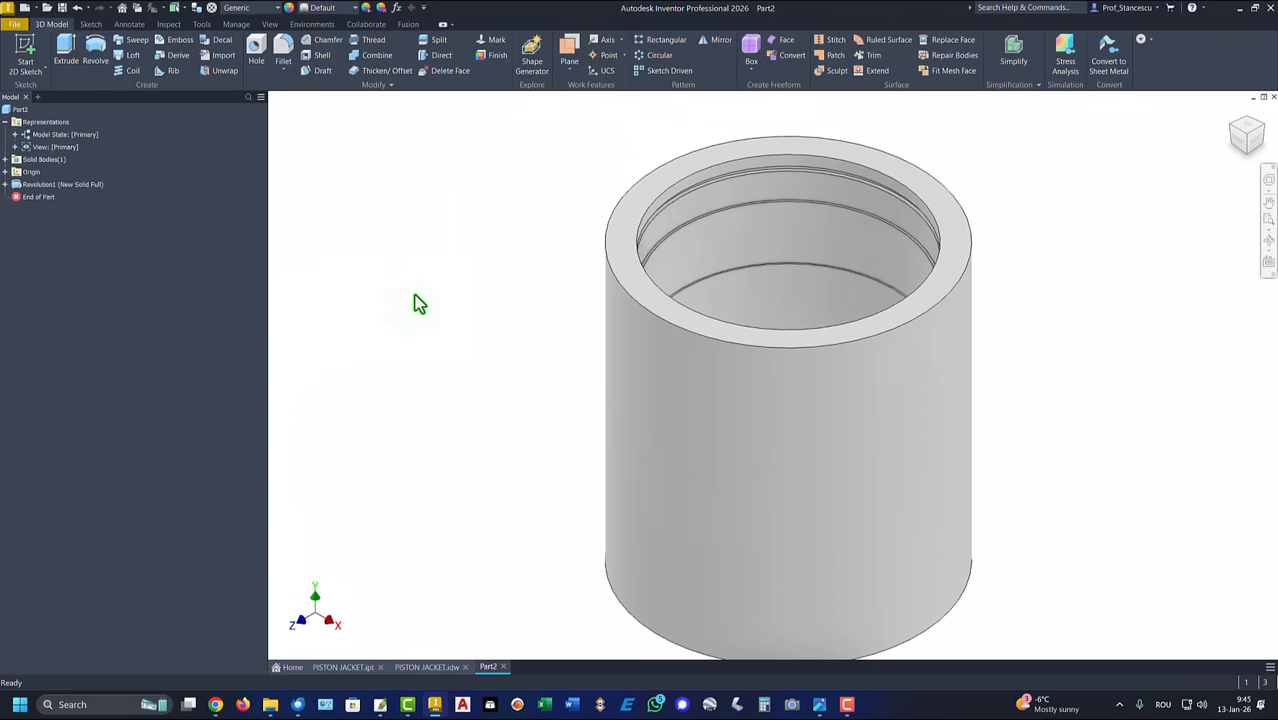
{"action": "key", "text": "F6"}
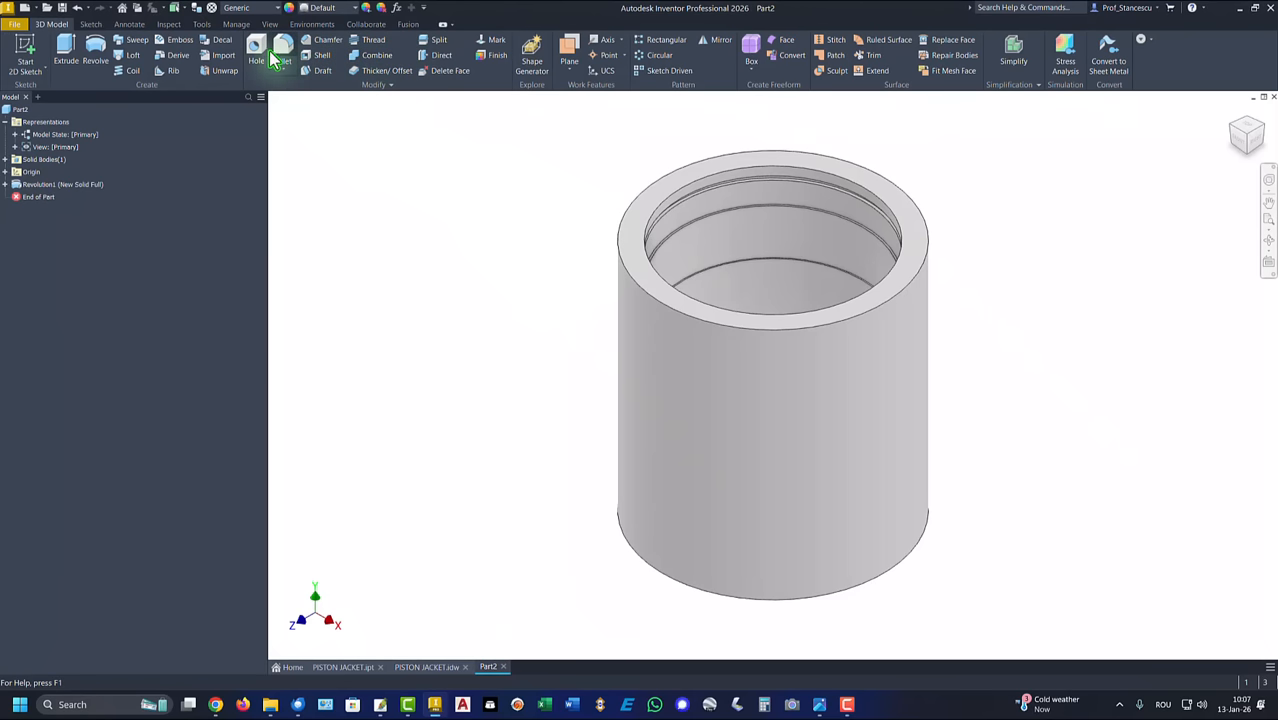
Step: Chamfer the outer edge of the cylinder's top face using distance and angle, 5 mm by 30°, with the top face as reference
{"action": "left_click", "coordinate": [325, 42]}
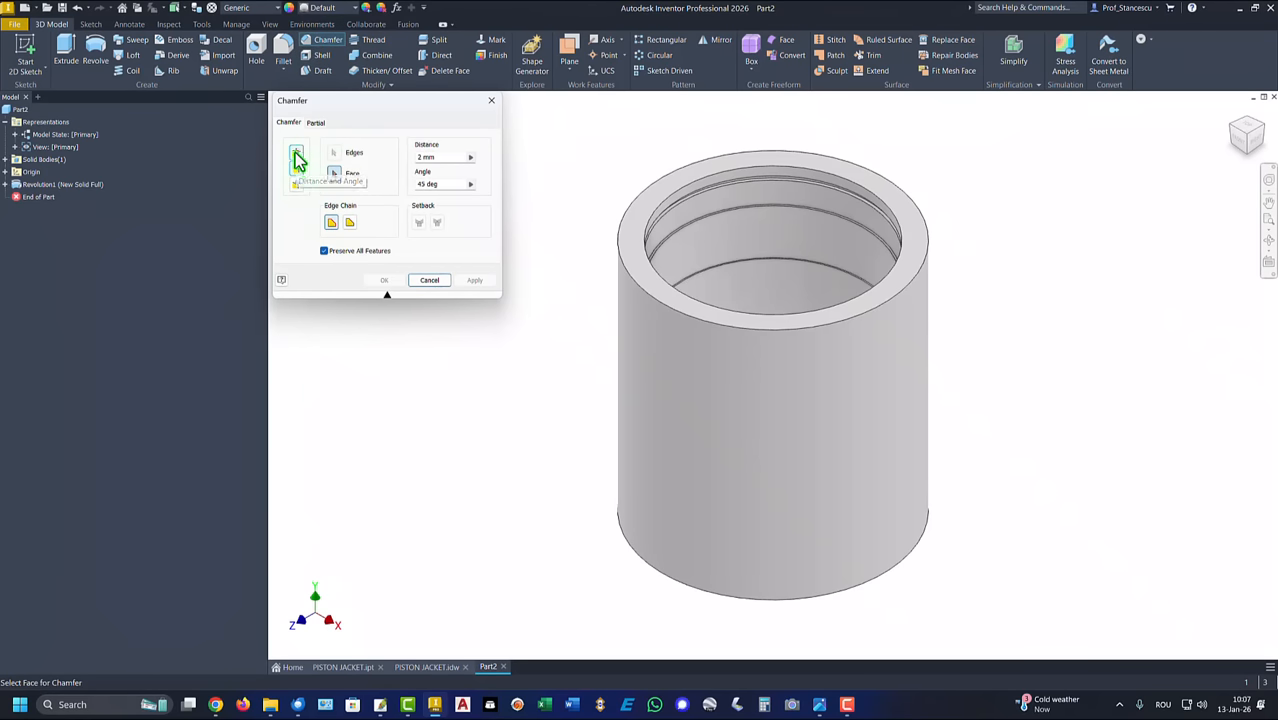
{"action": "left_click", "coordinate": [296, 153]}
{"action": "left_click", "coordinate": [296, 172]}
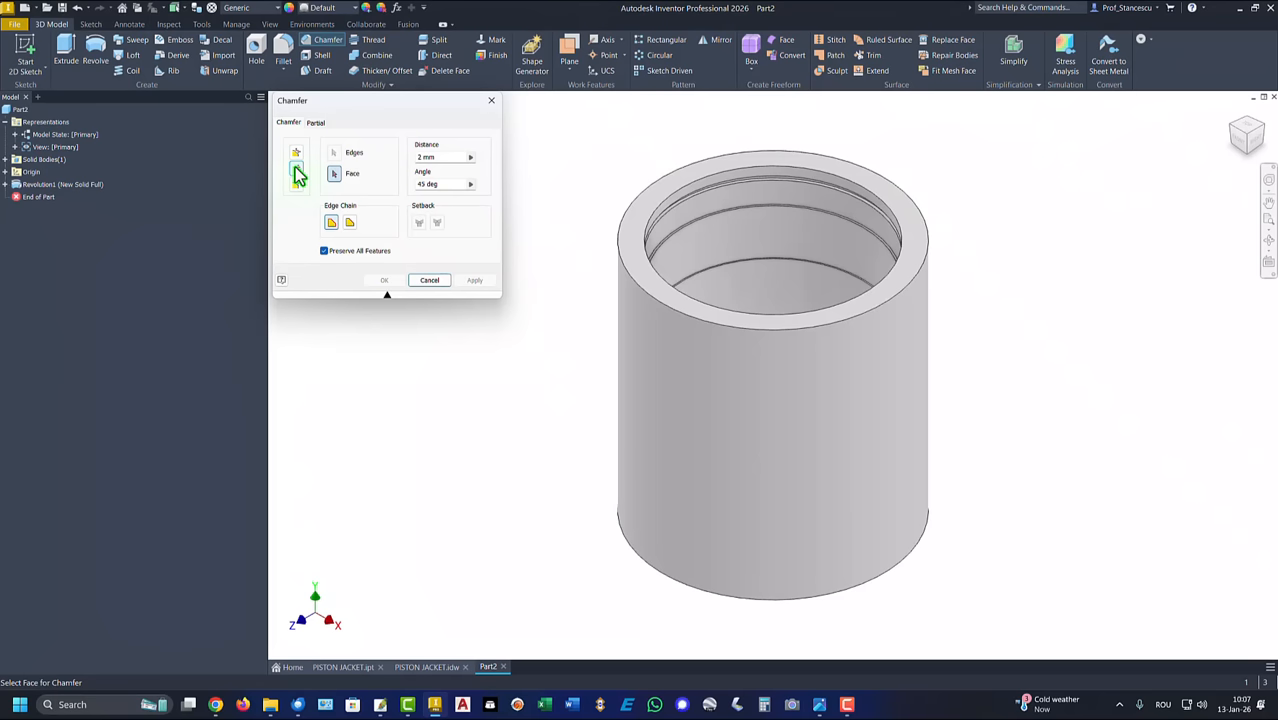
{"action": "double_click", "coordinate": [438, 158]}
{"action": "key", "text": "Tab"}
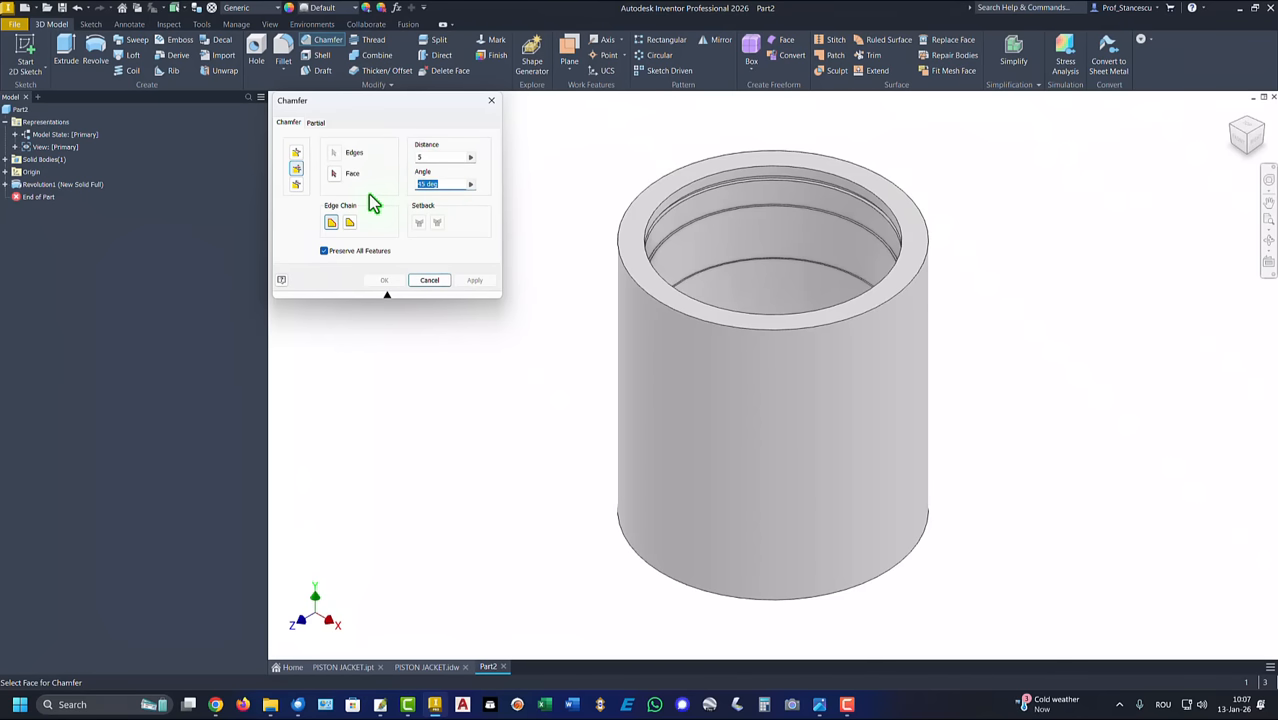
{"action": "type", "text": "30"}
{"action": "left_click", "coordinate": [630, 258]}
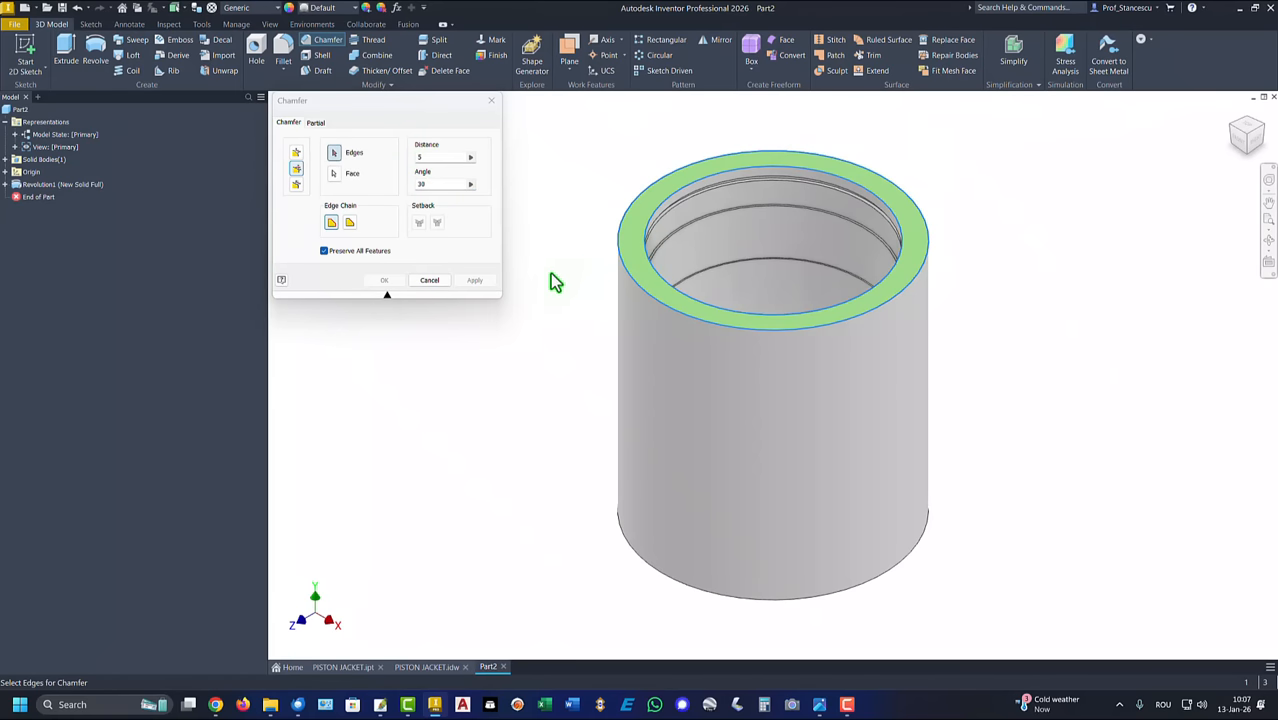
{"action": "left_click", "coordinate": [620, 258]}
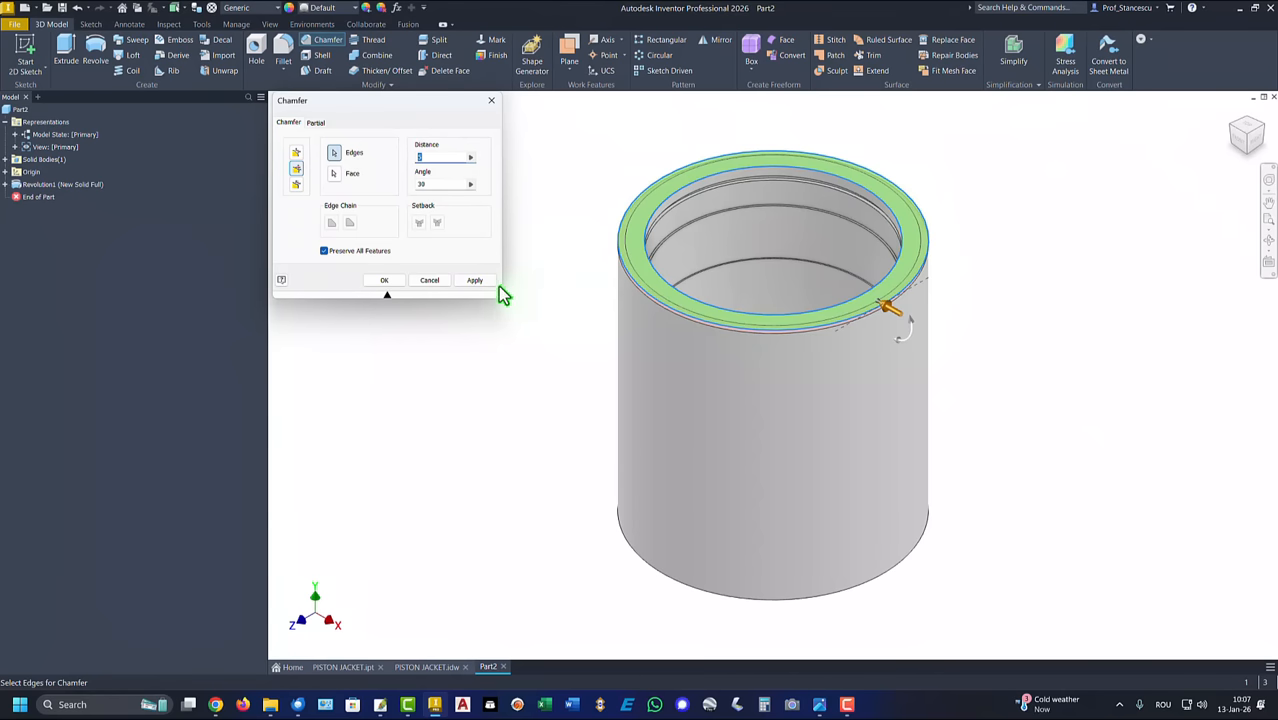
{"action": "left_click", "coordinate": [473, 281]}
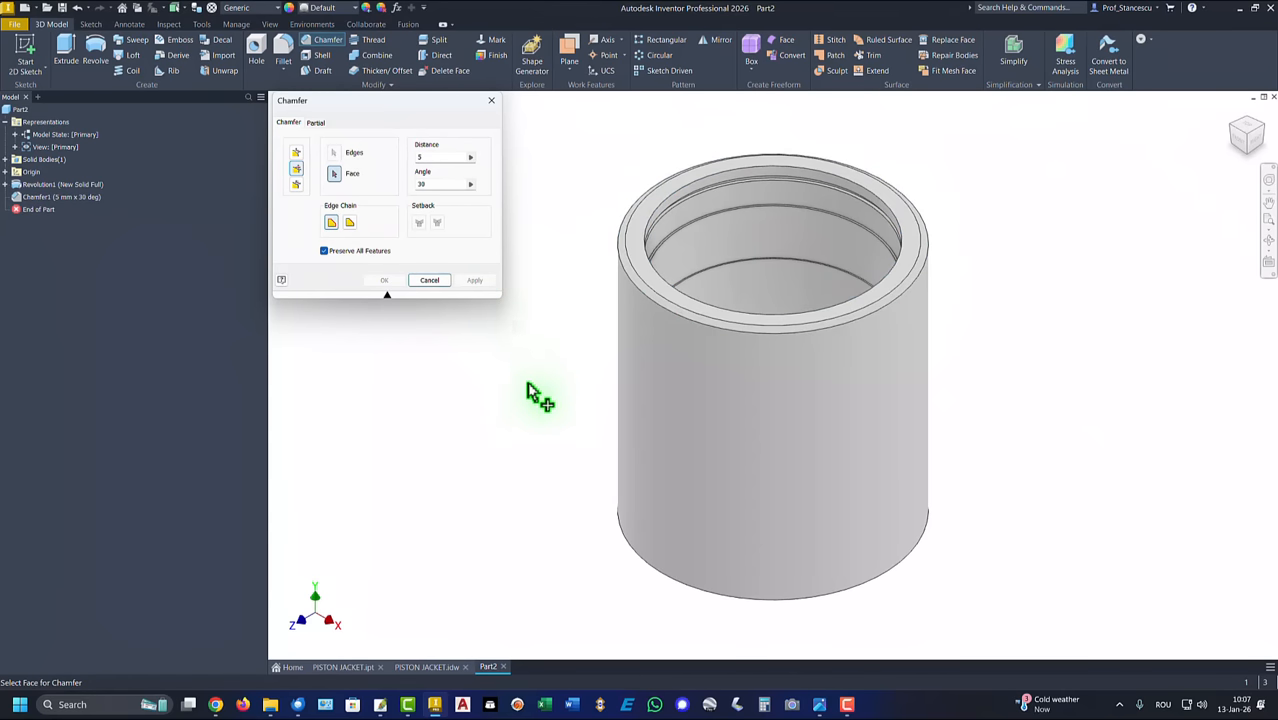
Step: Chamfer the outer edge of the cylinder's bottom face 5 mm by 30°, with the bottom face as reference
{"action": "middle_click_drag", "start_coordinate": [528, 408], "coordinate": [639, 505], "text": "shift"}
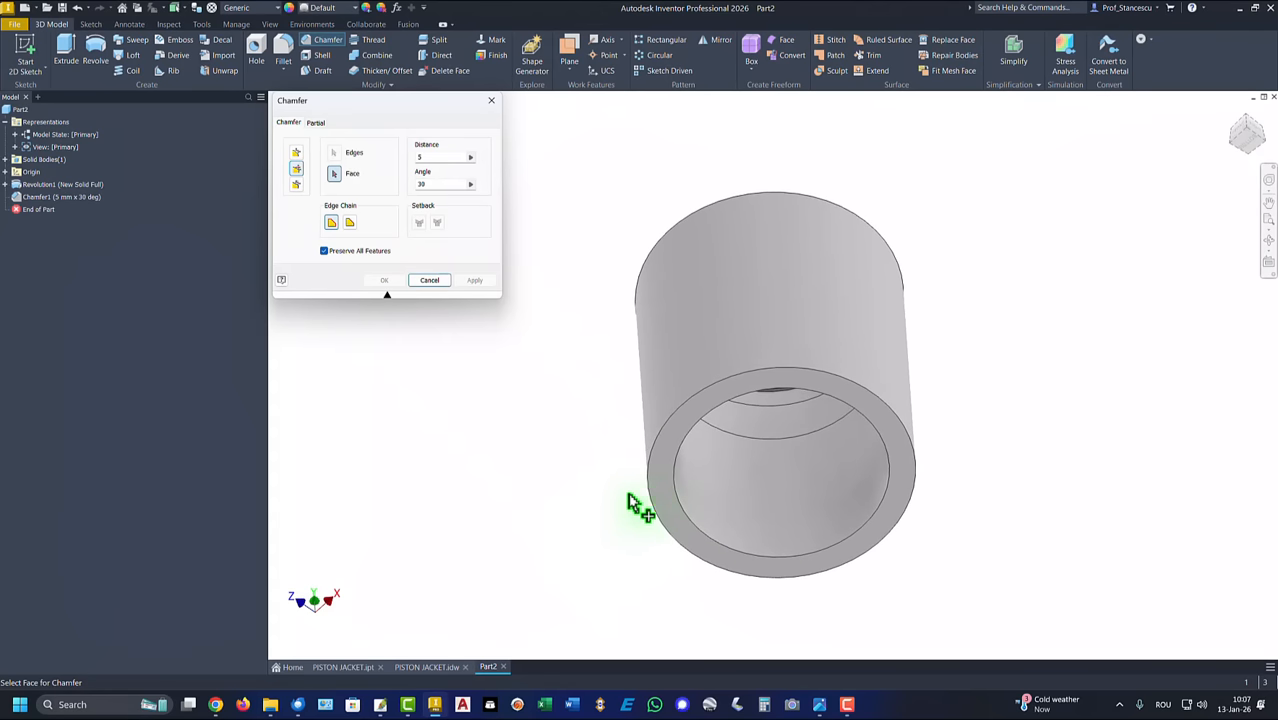
{"action": "left_click", "coordinate": [668, 488]}
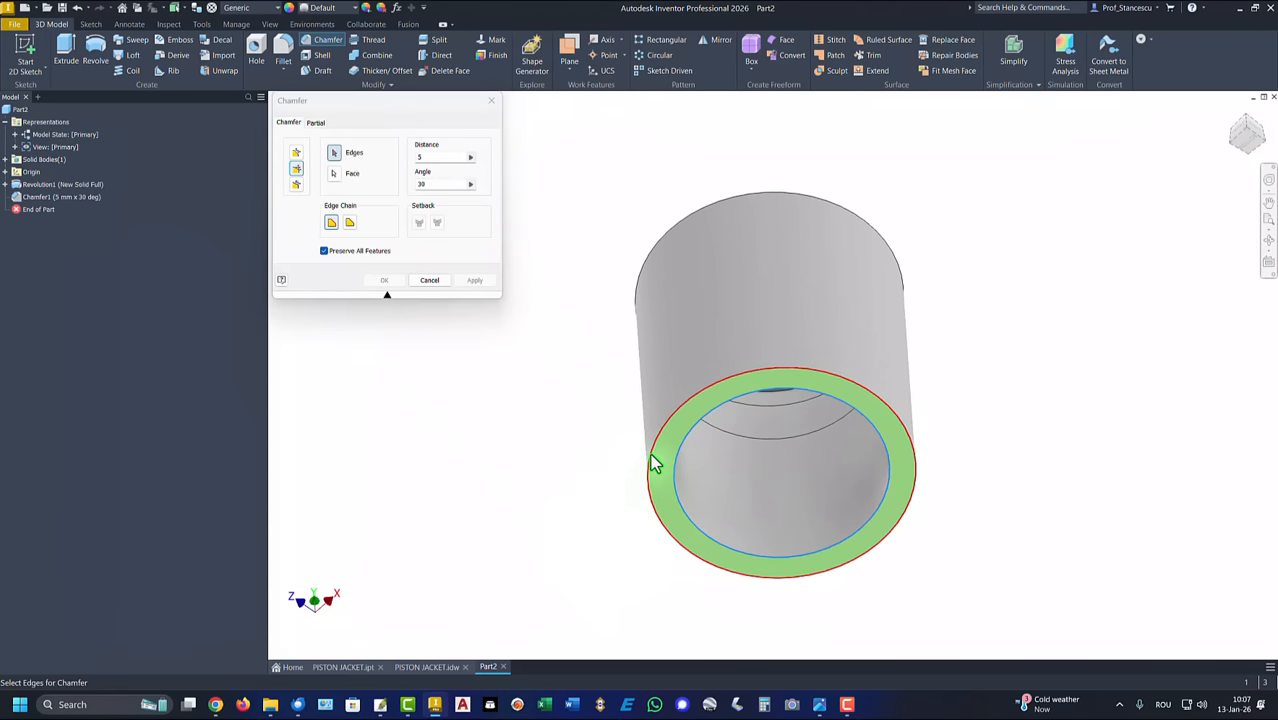
{"action": "left_click", "coordinate": [652, 463]}
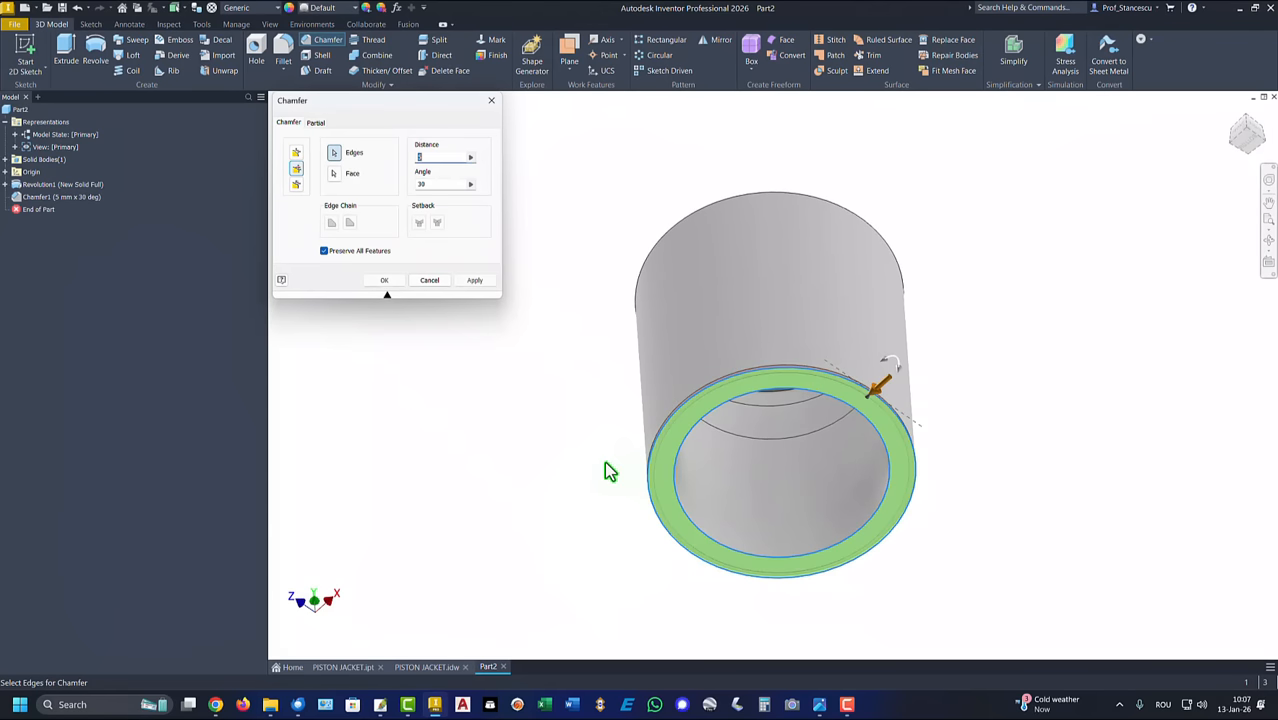
{"action": "left_click", "coordinate": [386, 281]}
{"action": "key", "text": "F6"}
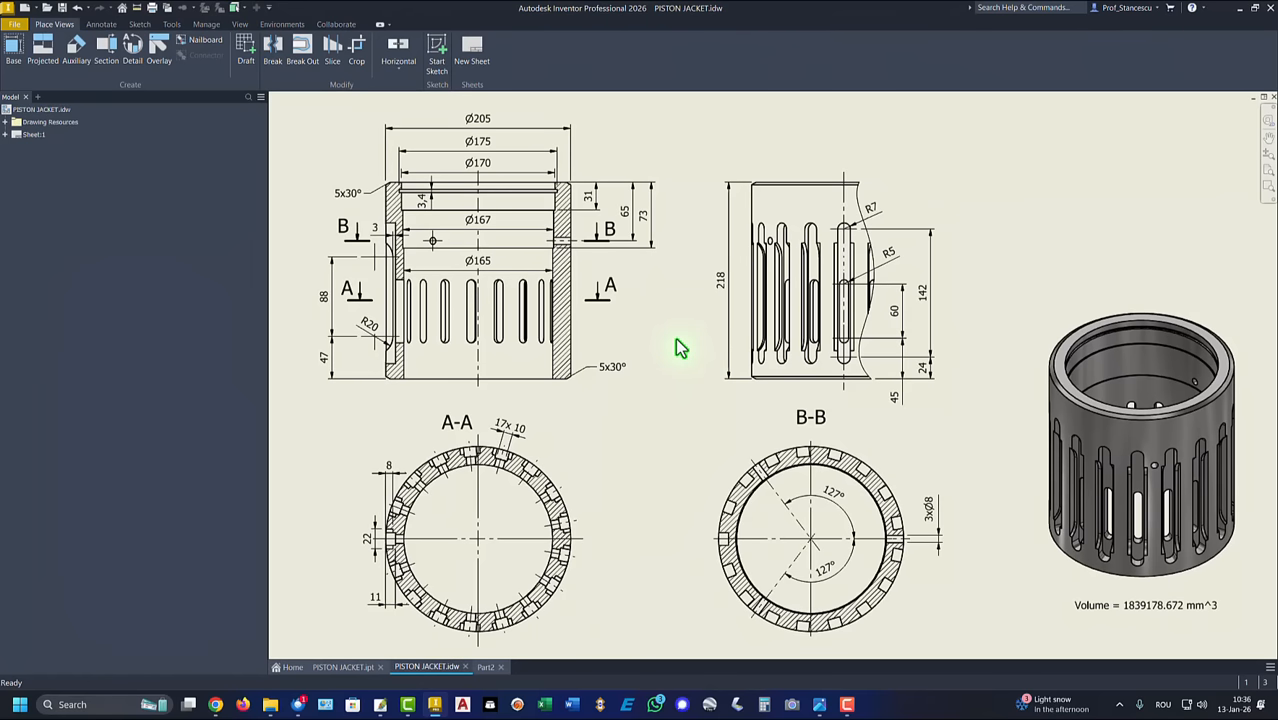
{"action": "left_click", "coordinate": [895, 330]}
{"action": "mouse_move", "coordinate": [885, 213]}
{"action": "left_mouse_down"}
{"action": "mouse_move", "coordinate": [830, 224]}
{"action": "mouse_move", "coordinate": [879, 218]}
{"action": "left_mouse_up"}
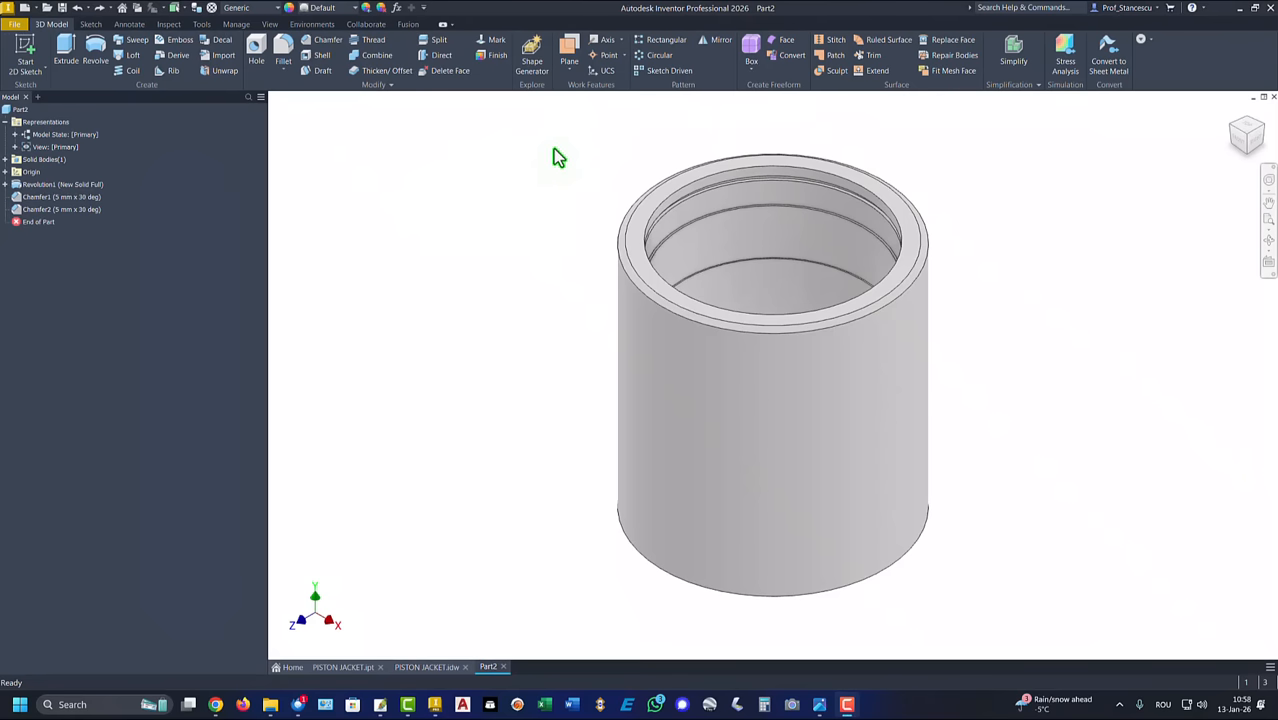
Step: Create a work plane parallel to the XY plane and tangent to the front of the cylinder's outer surface
{"action": "left_click", "coordinate": [567, 55]}
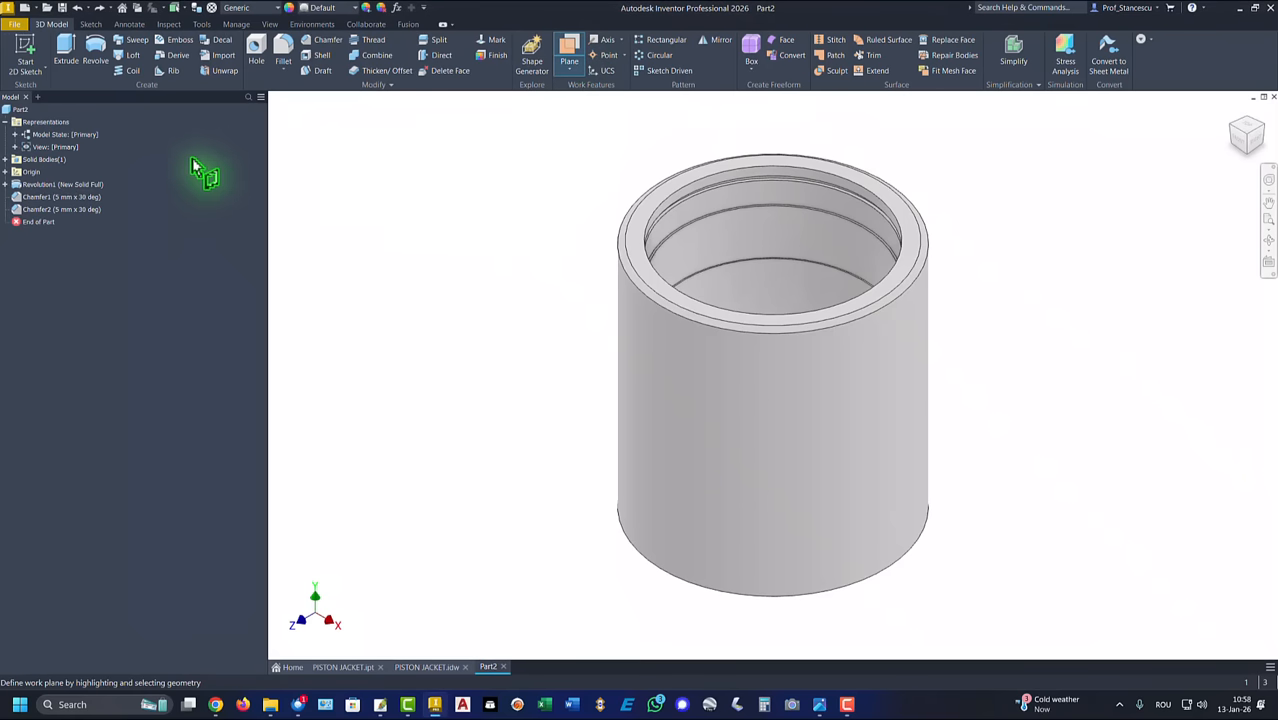
{"action": "left_click", "coordinate": [6, 173]}
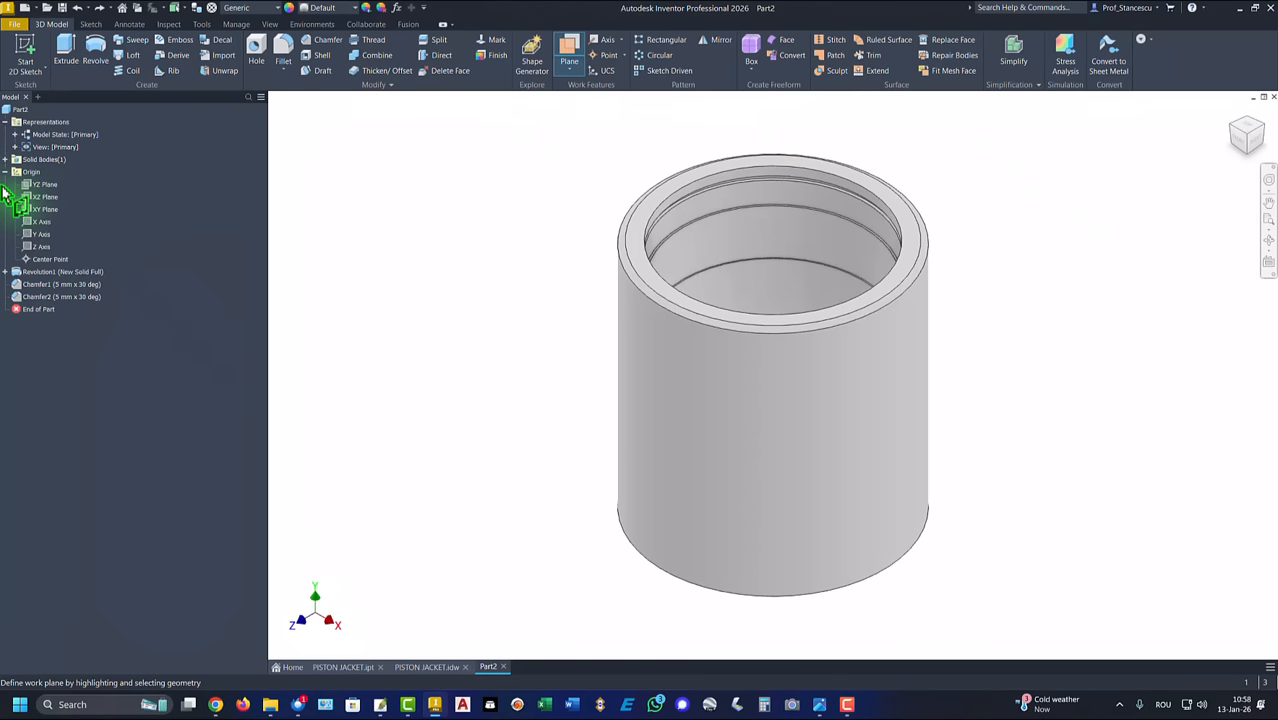
{"action": "left_click", "coordinate": [40, 210]}
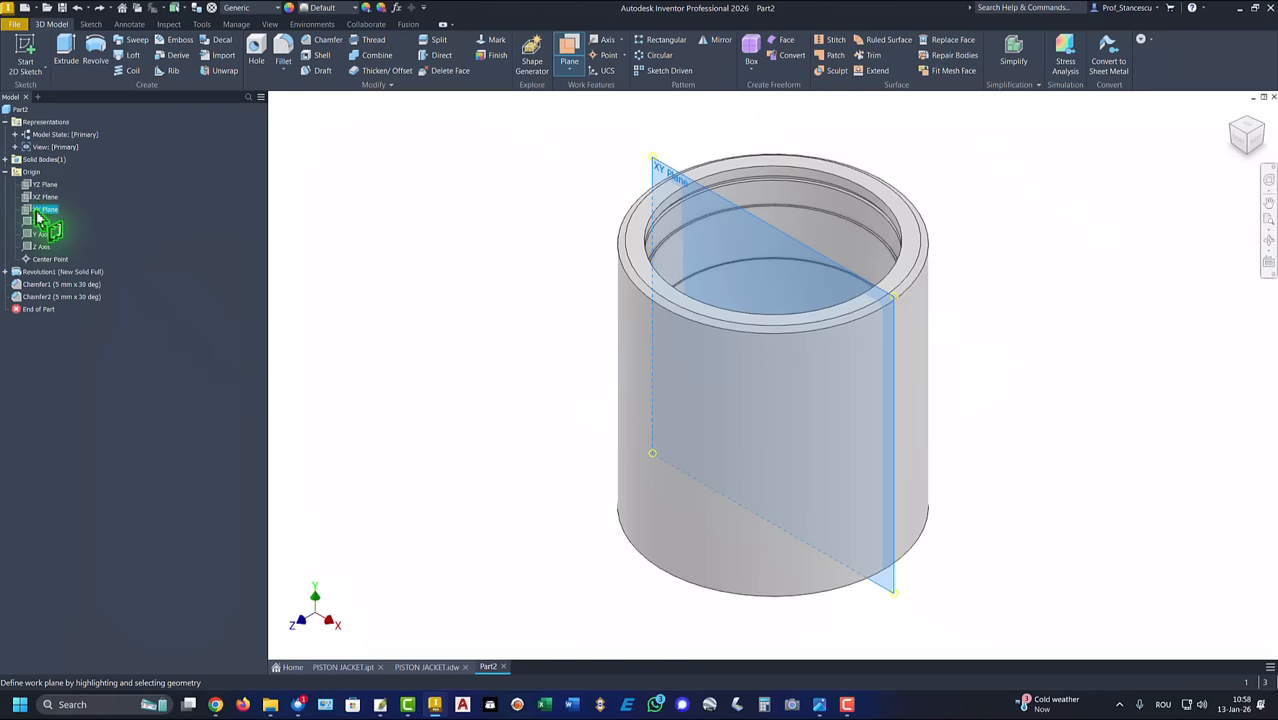
{"action": "left_click", "coordinate": [648, 393]}
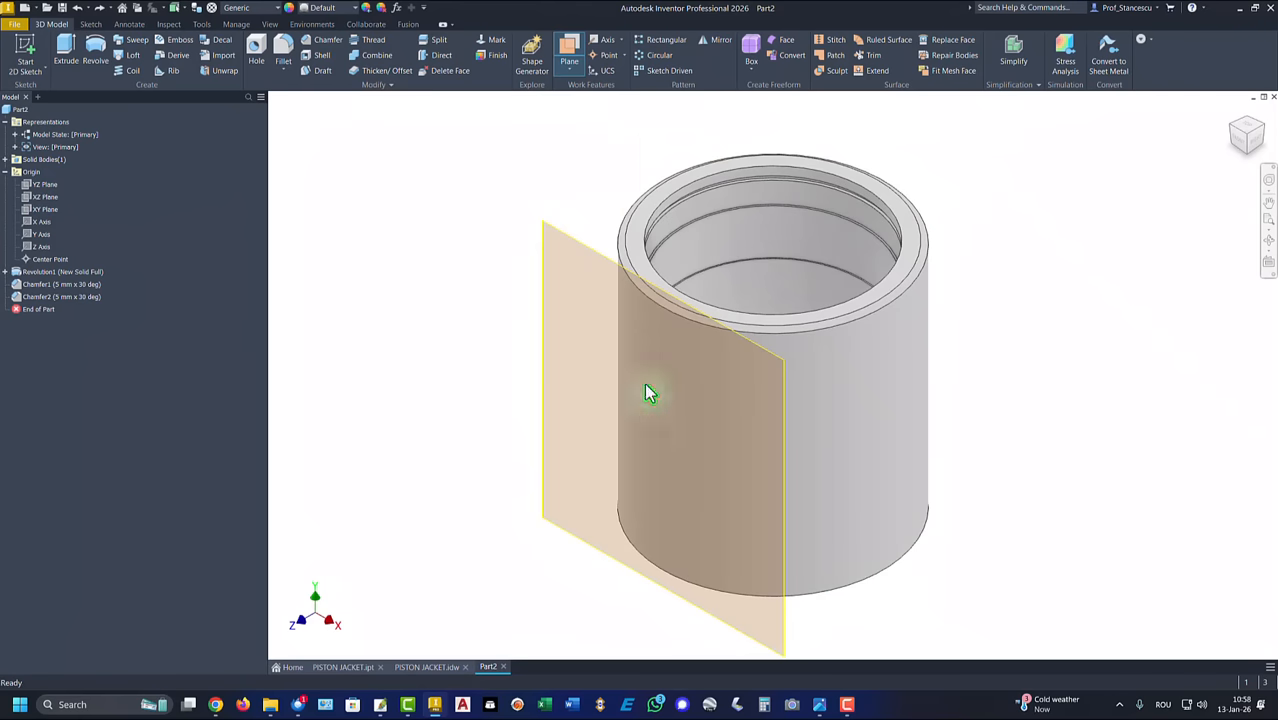
Step: On the tangent work plane, sketch a vertical center-to-center slot with 60 mm between centers and a width of 10 mm, beside the cylinder
{"action": "left_click", "coordinate": [588, 258]}
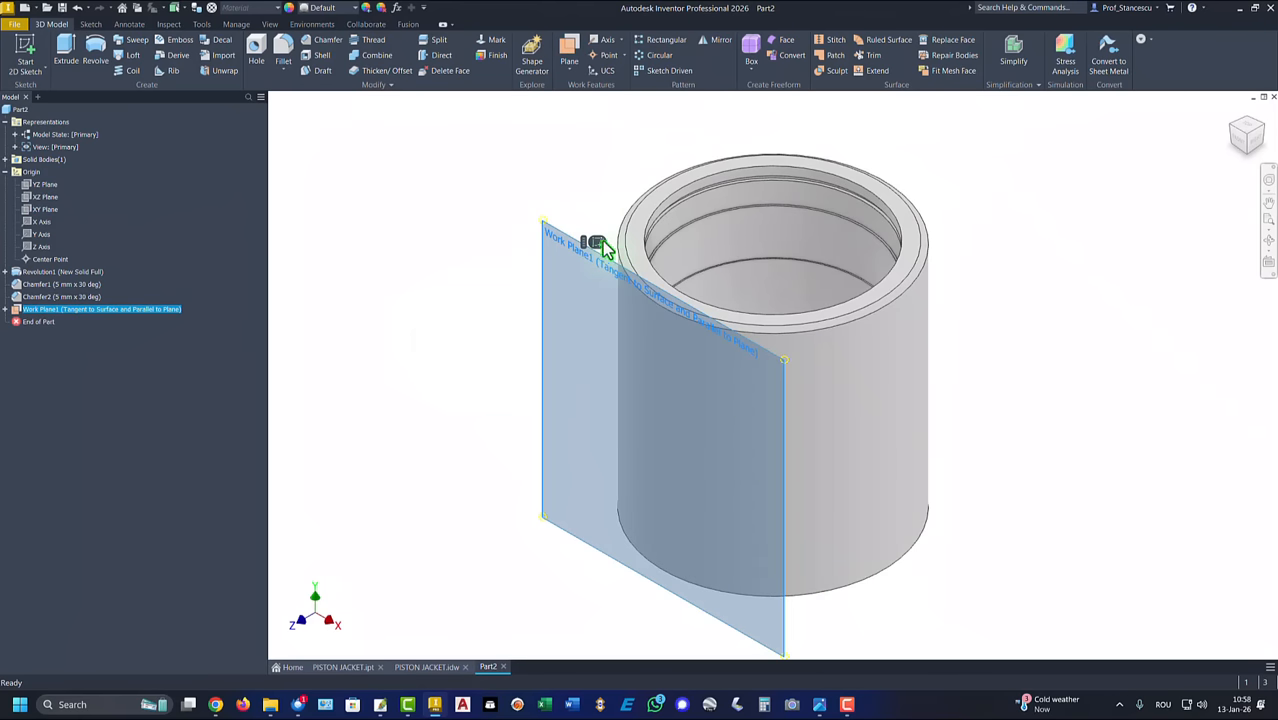
{"action": "key", "text": "s"}
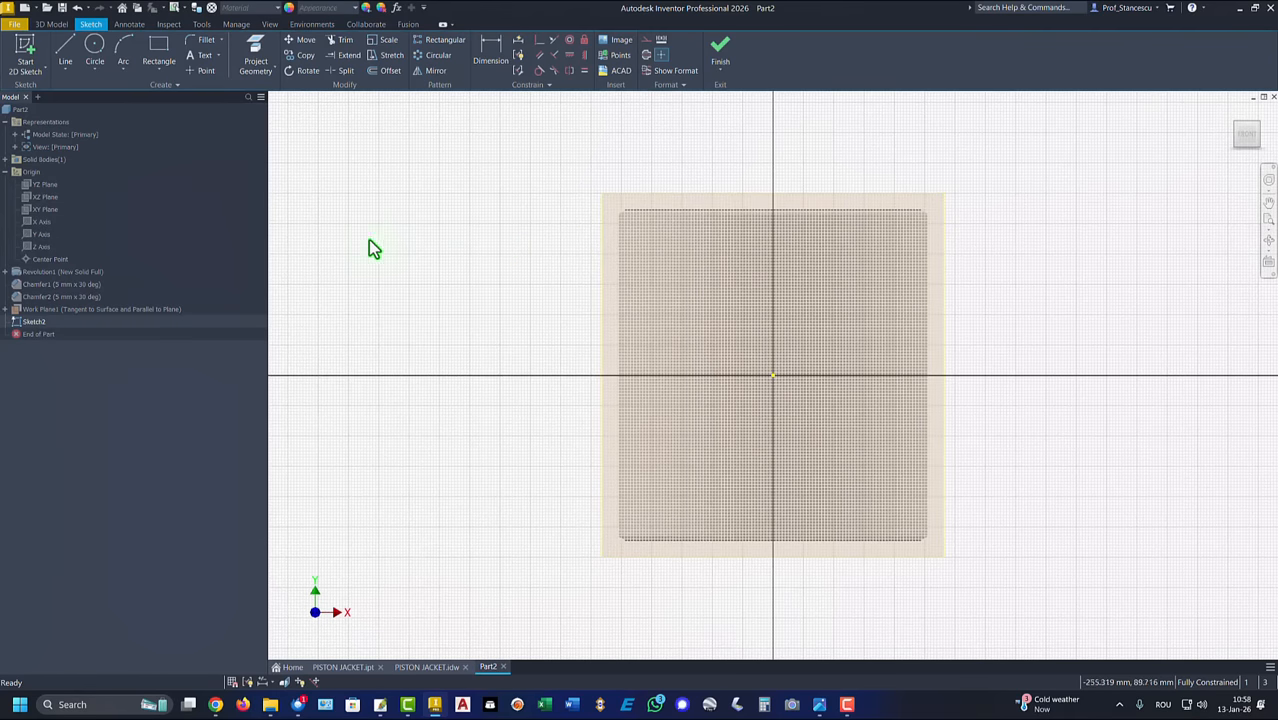
{"action": "left_click", "coordinate": [159, 72]}
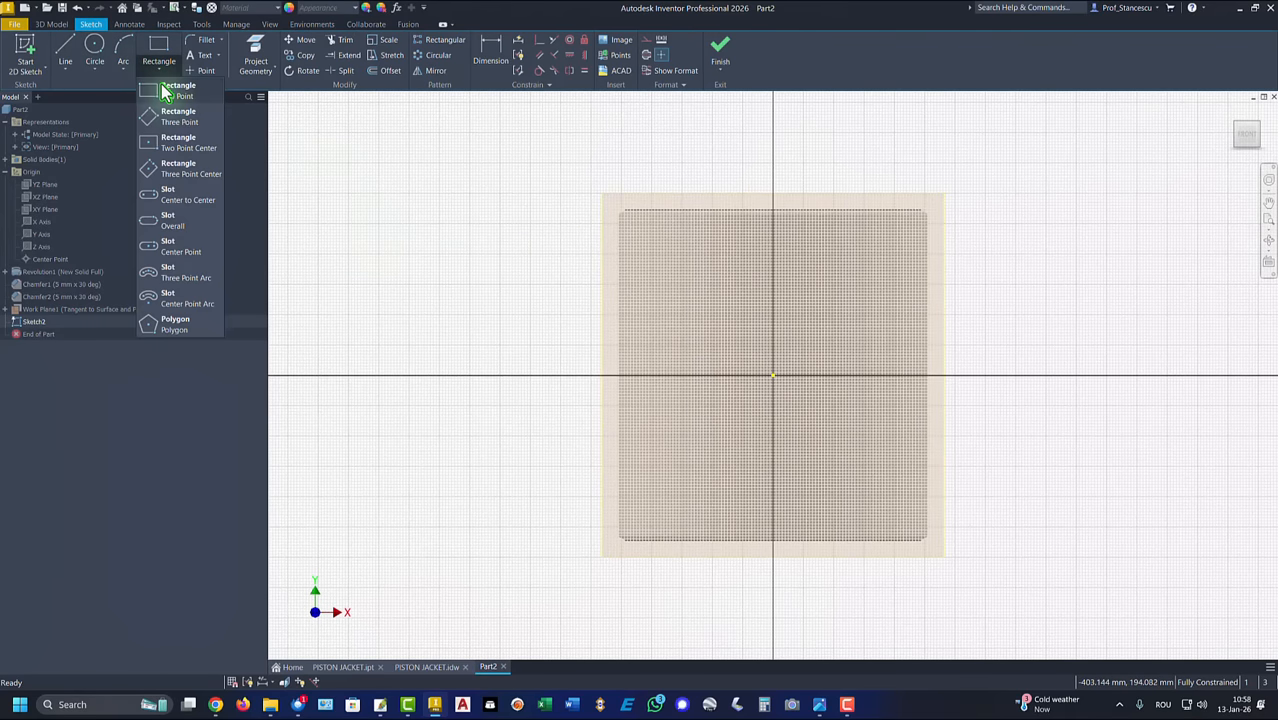
{"action": "left_click", "coordinate": [181, 207]}
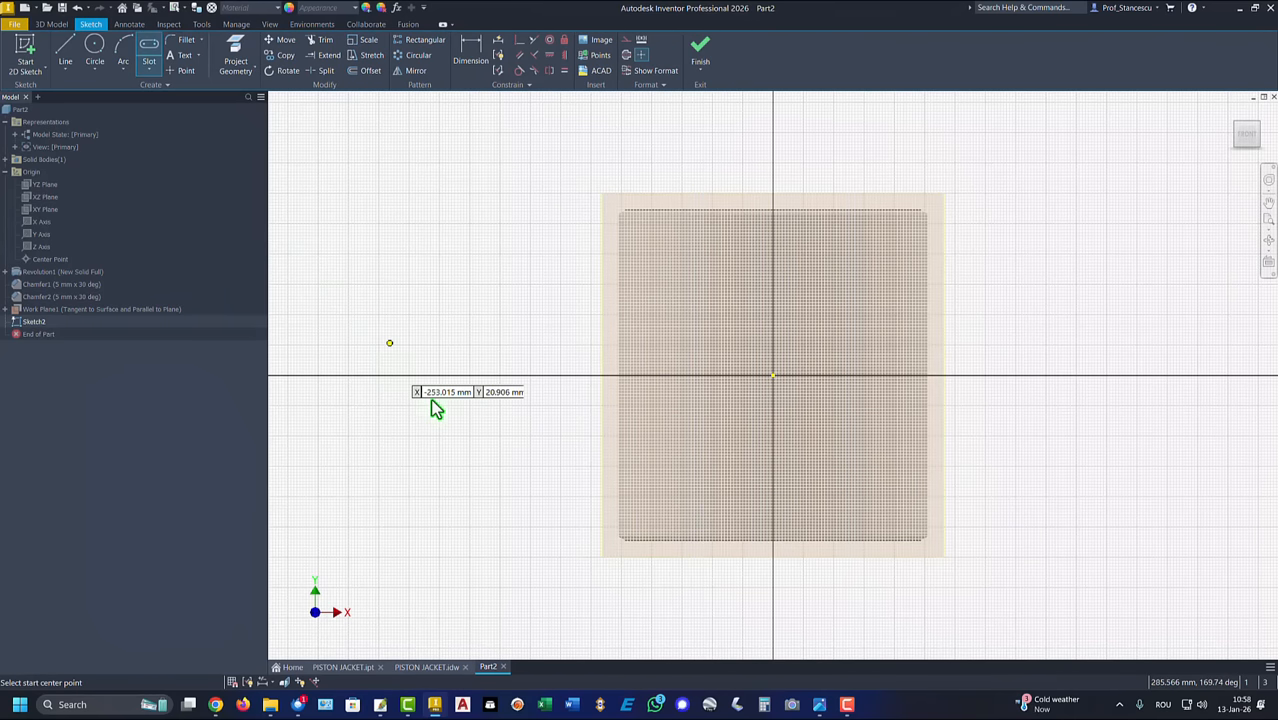
{"action": "left_click", "coordinate": [474, 437]}
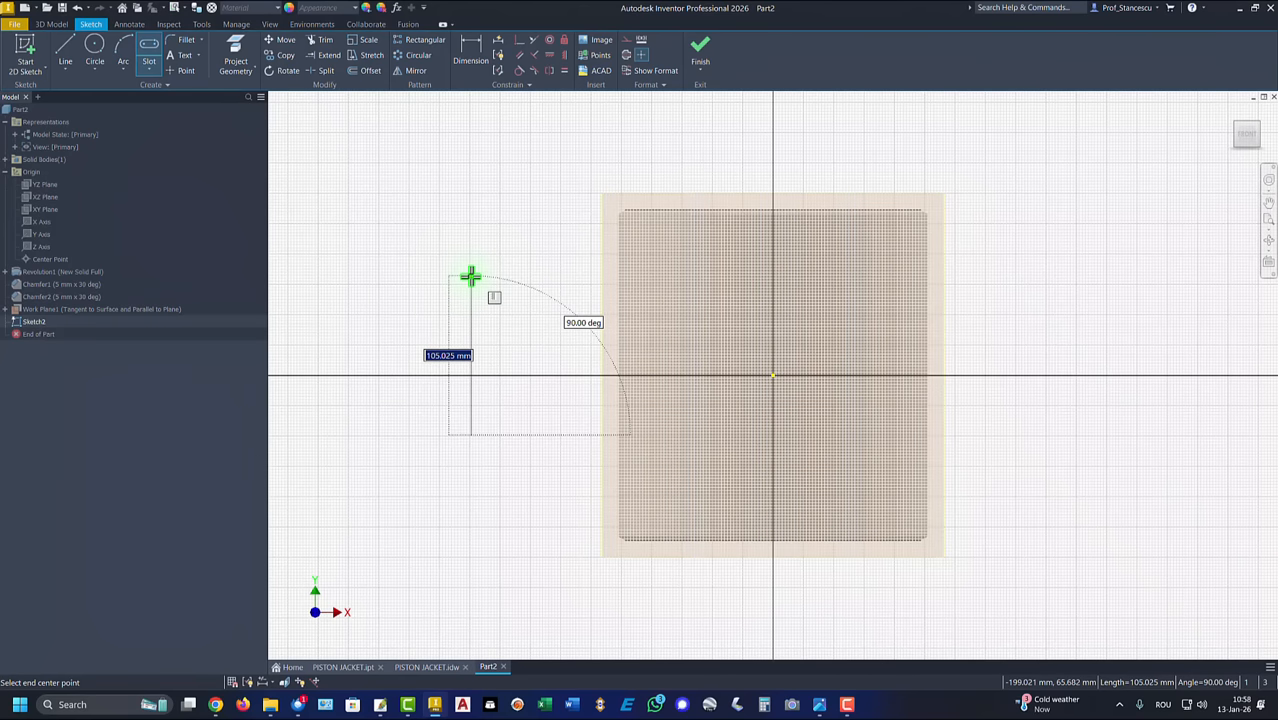
{"action": "type", "text": "60"}
{"action": "key", "text": "Return"}
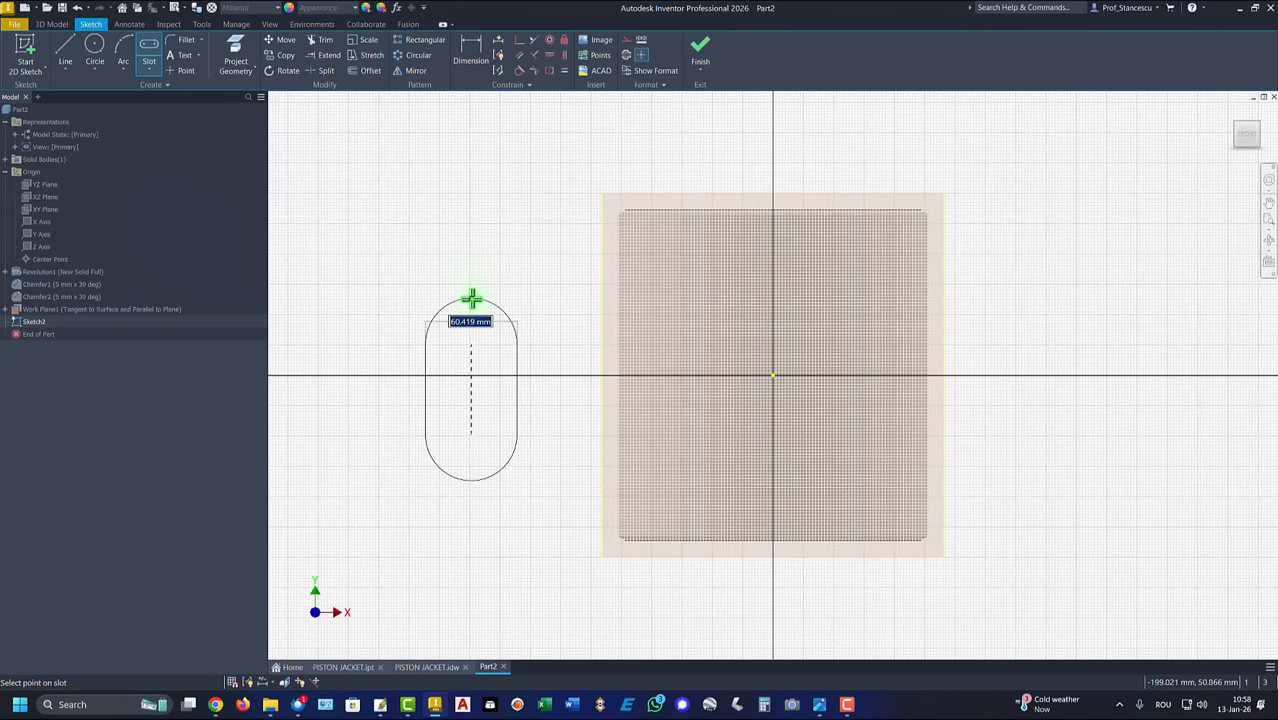
{"action": "type", "text": "5*2"}
{"action": "key", "text": "Return"}
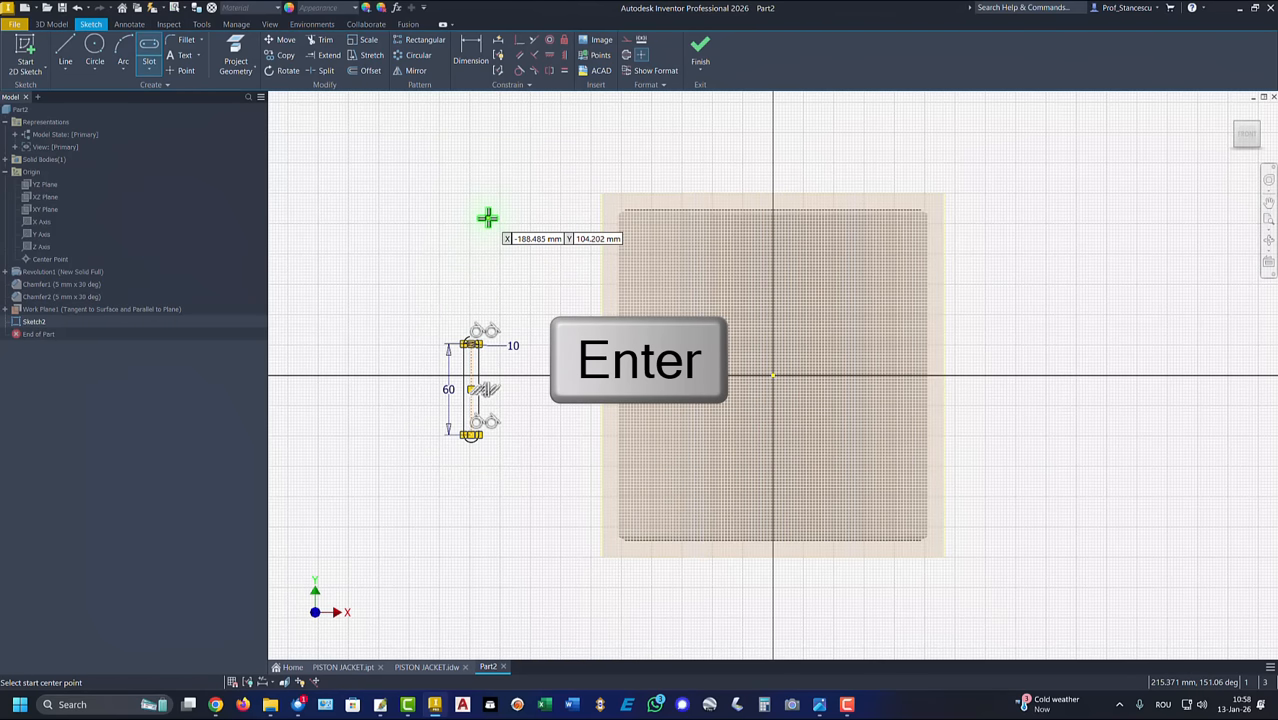
{"action": "key", "text": "Escape"}
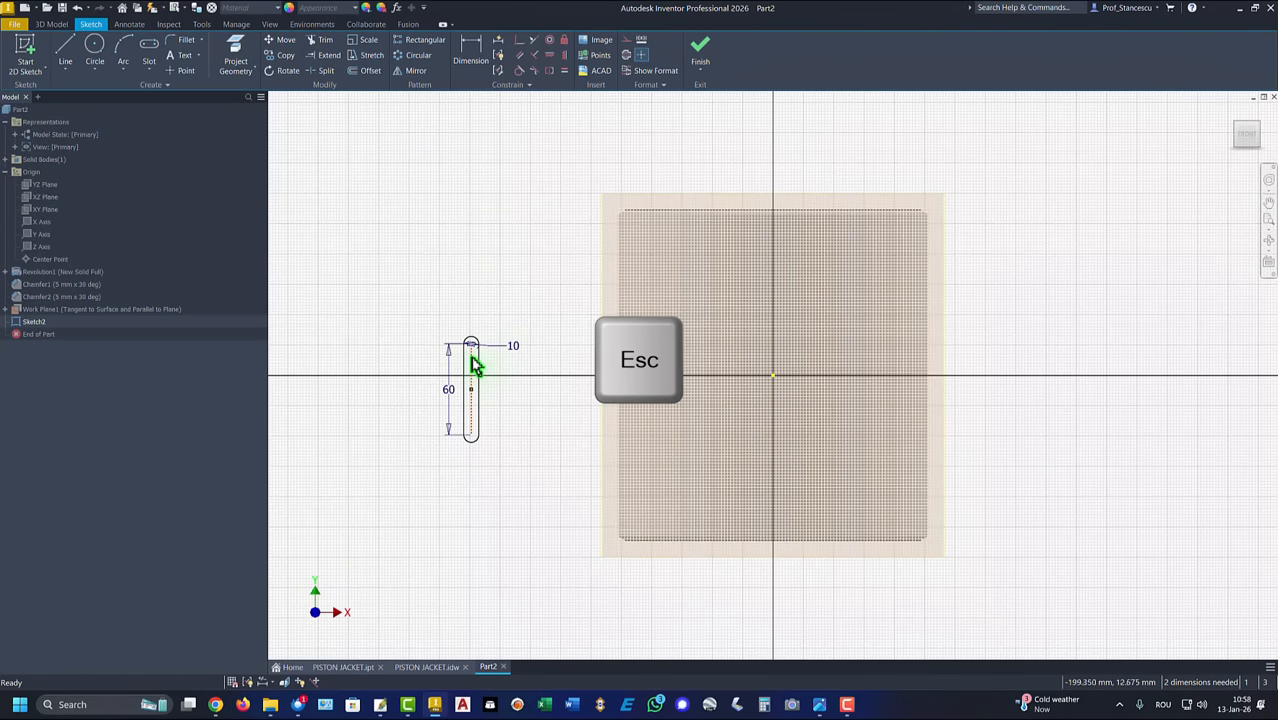
Step: Align the slot's midpoint vertically with the sketch origin using a vertical constraint
{"action": "scroll", "coordinate": [499, 362], "scroll_direction": "down", "scroll_amount": 3}
{"action": "scroll", "coordinate": [503, 361], "scroll_direction": "up", "scroll_amount": 2}
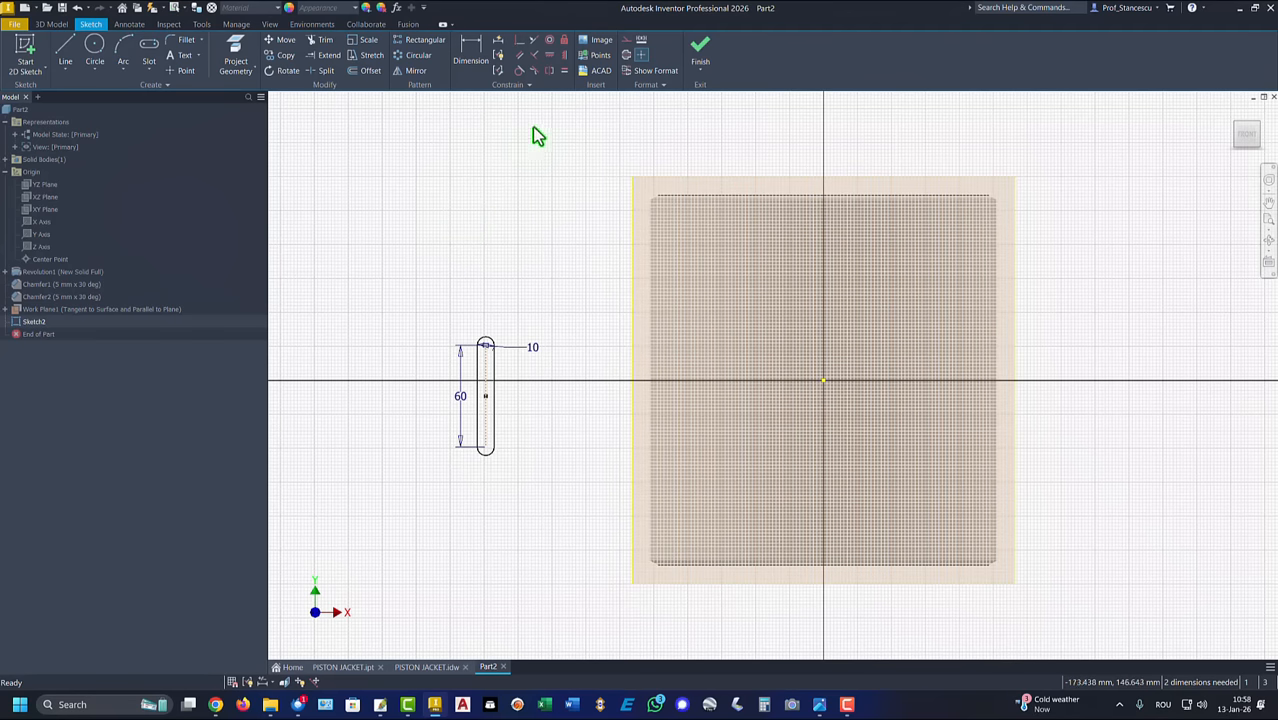
{"action": "left_click", "coordinate": [564, 74]}
{"action": "left_click", "coordinate": [485, 396]}
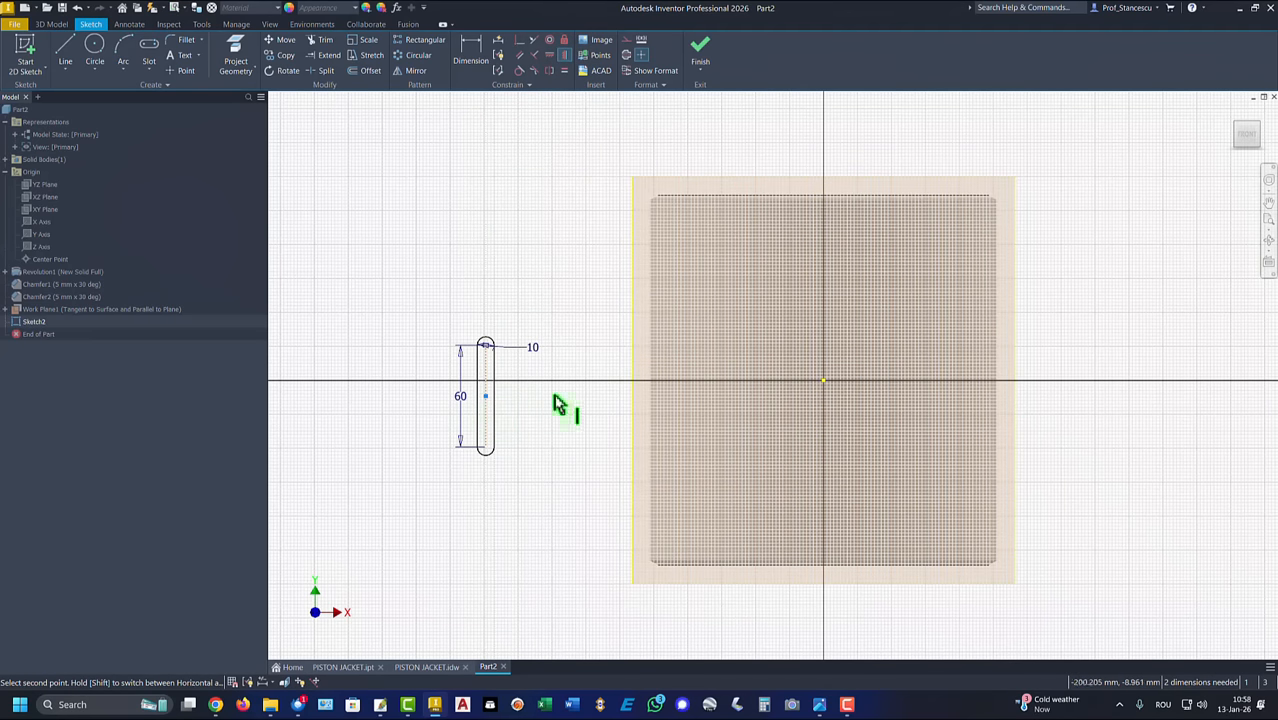
{"action": "left_click", "coordinate": [825, 381]}
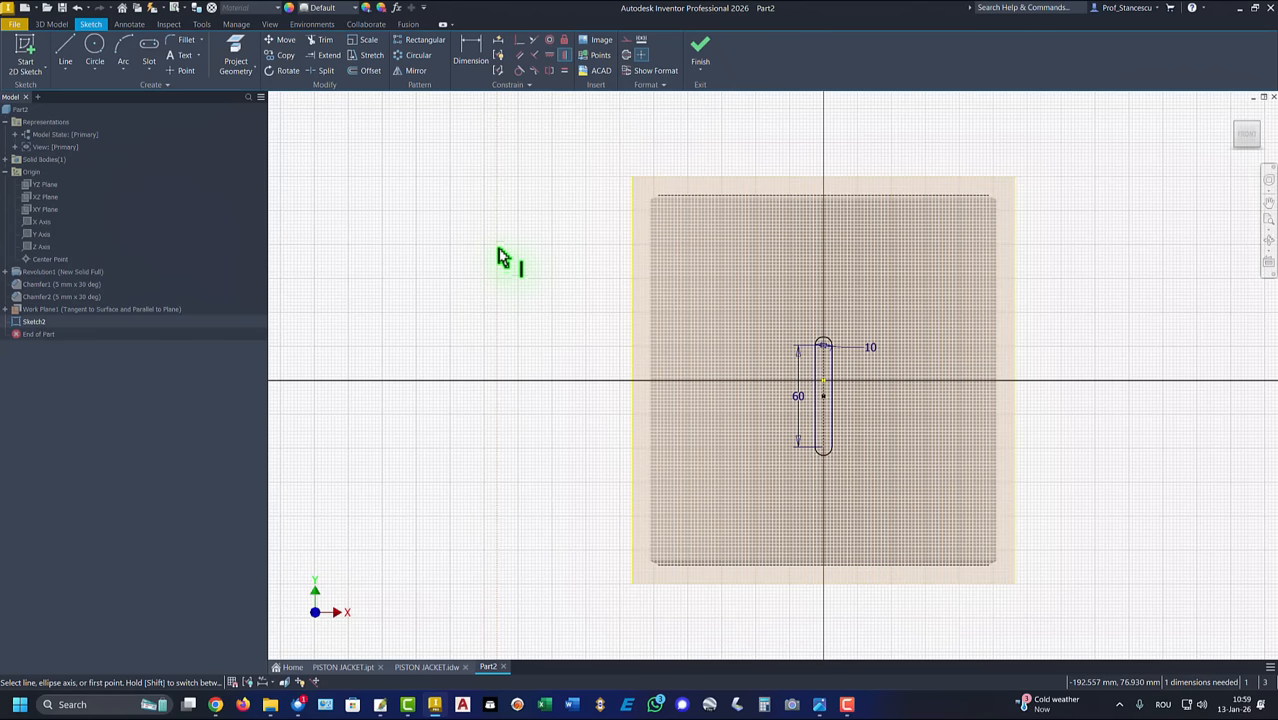
Step: Dimension the slot's lower arc center 45 mm above the cylinder's bottom edge
{"action": "left_click", "coordinate": [478, 78]}
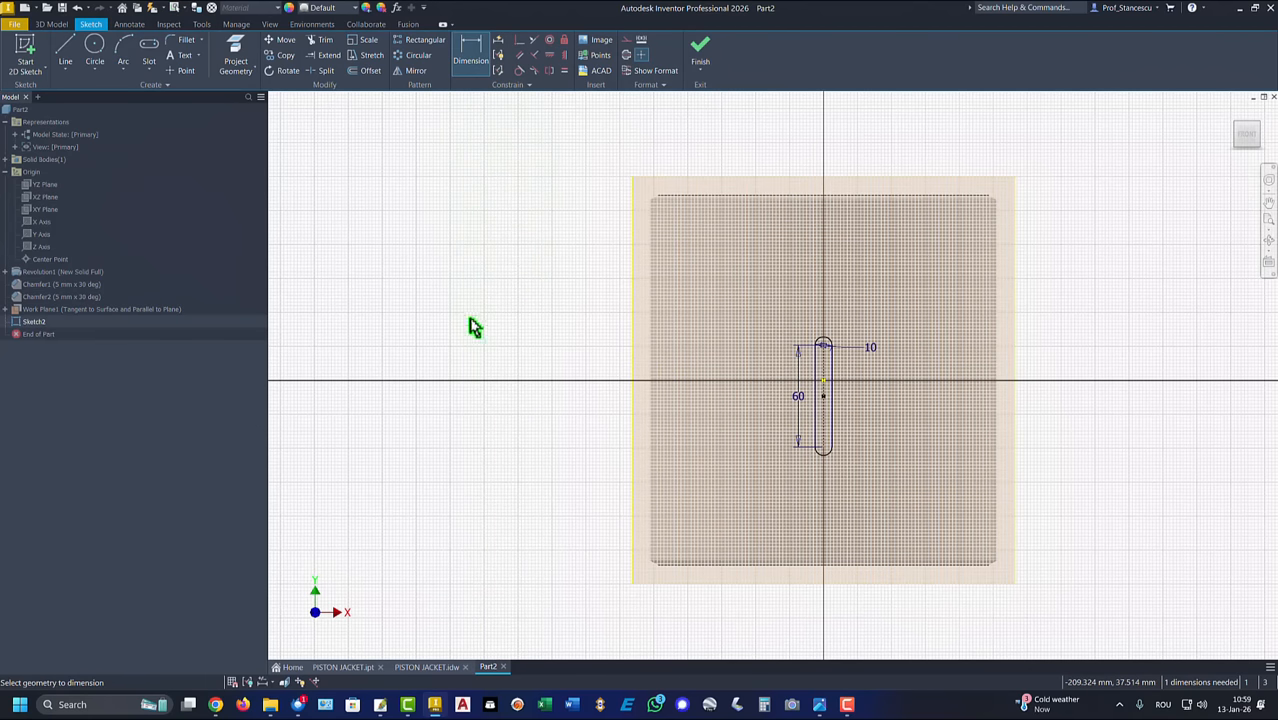
{"action": "left_click", "coordinate": [823, 449]}
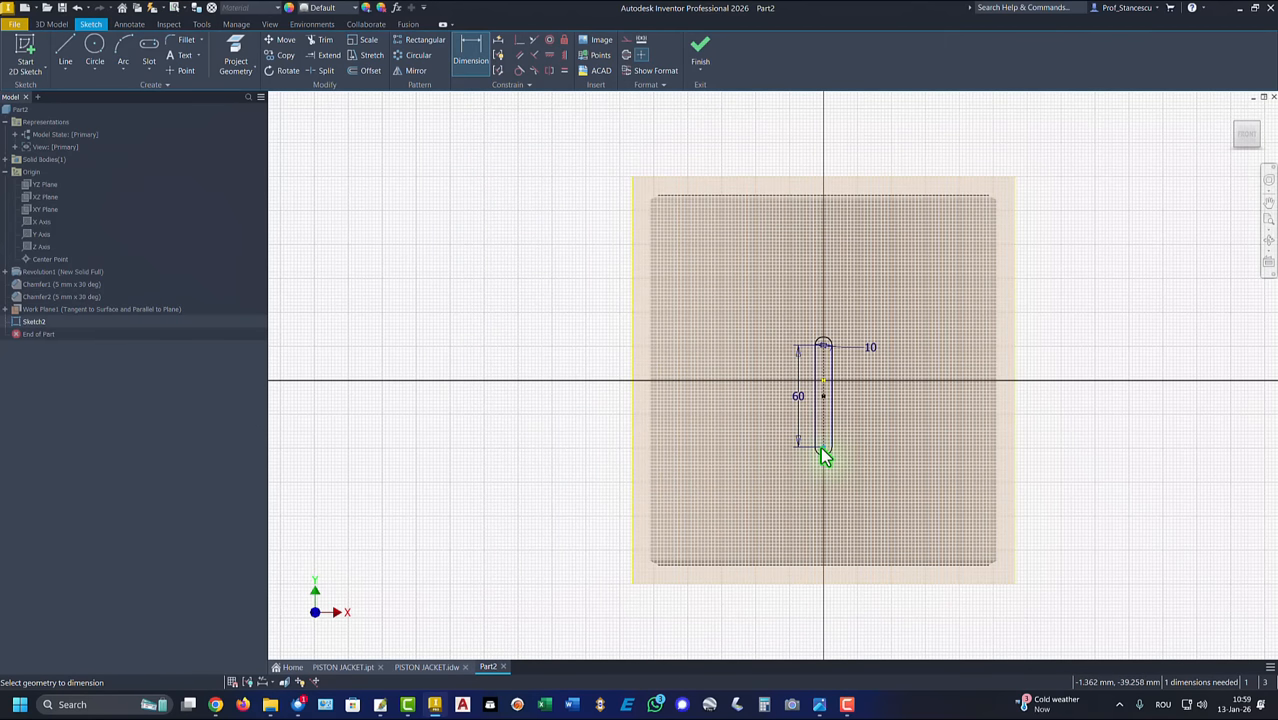
{"action": "left_click", "coordinate": [805, 565]}
{"action": "left_click", "coordinate": [868, 510]}
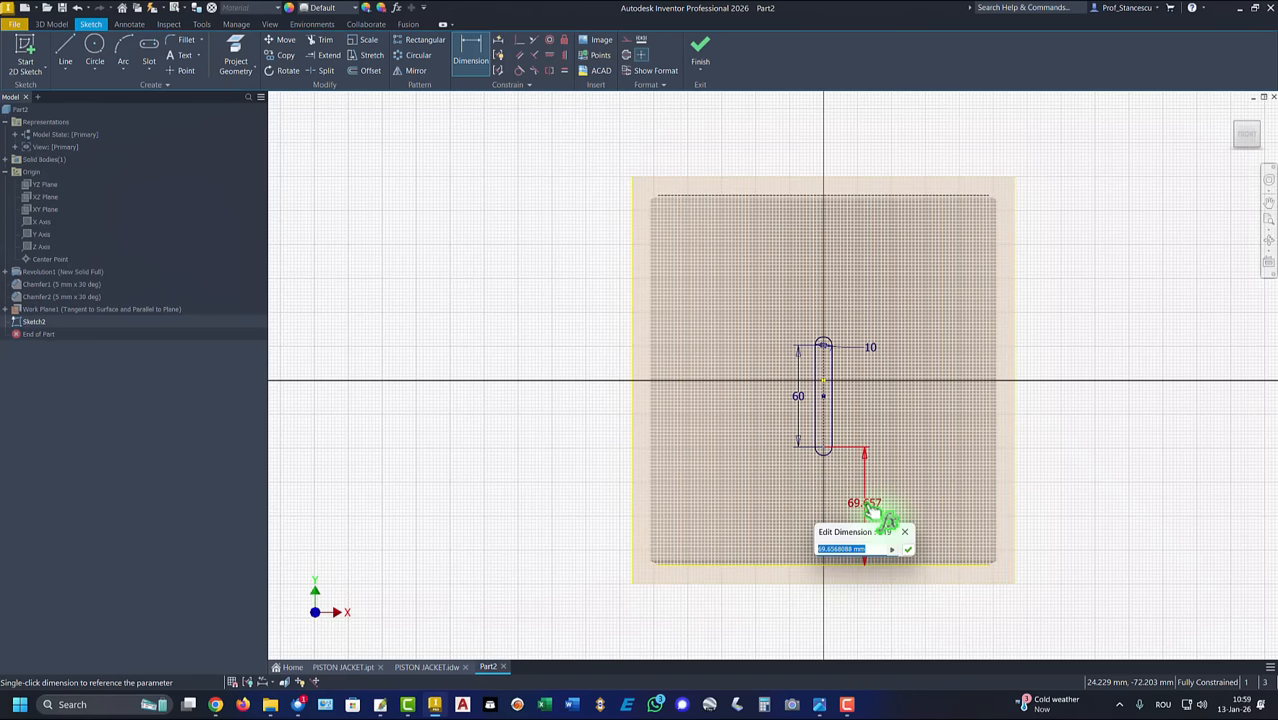
{"action": "key", "text": "Return"}
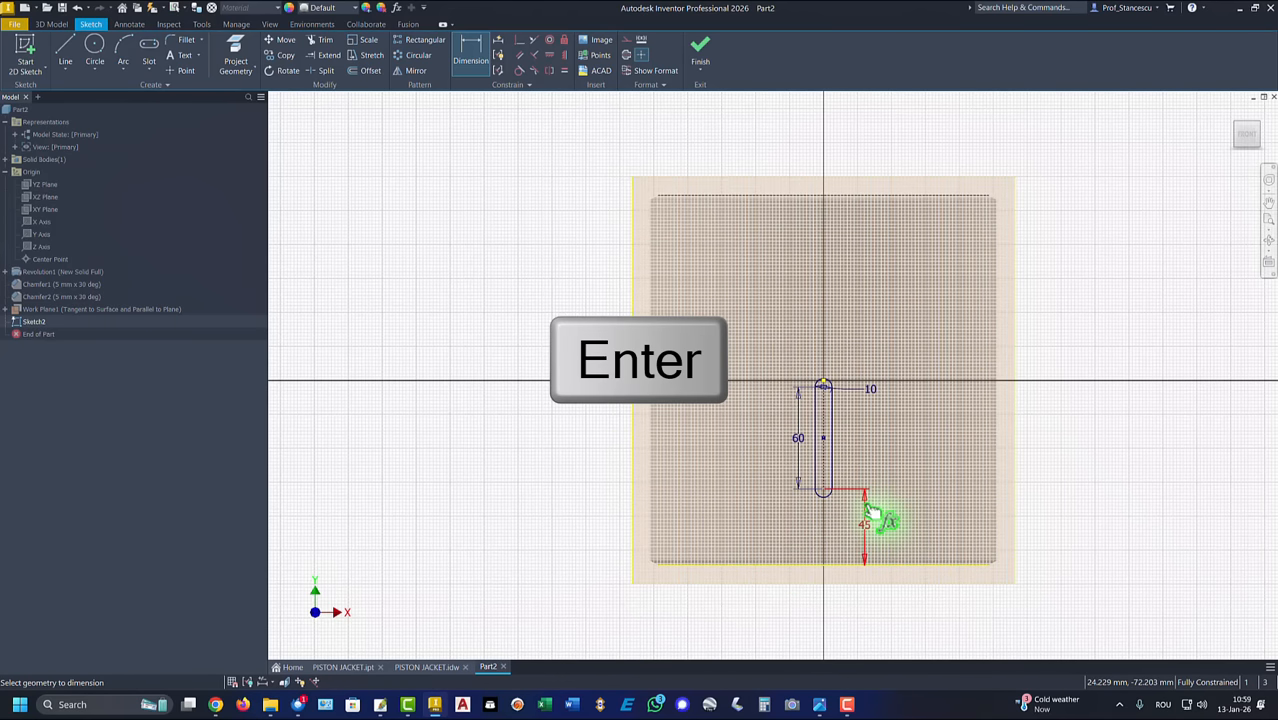
Step: Finish the sketch and extrude the slot profile as a cut up to the cylinder's inner bore face
{"action": "left_click", "coordinate": [700, 55]}
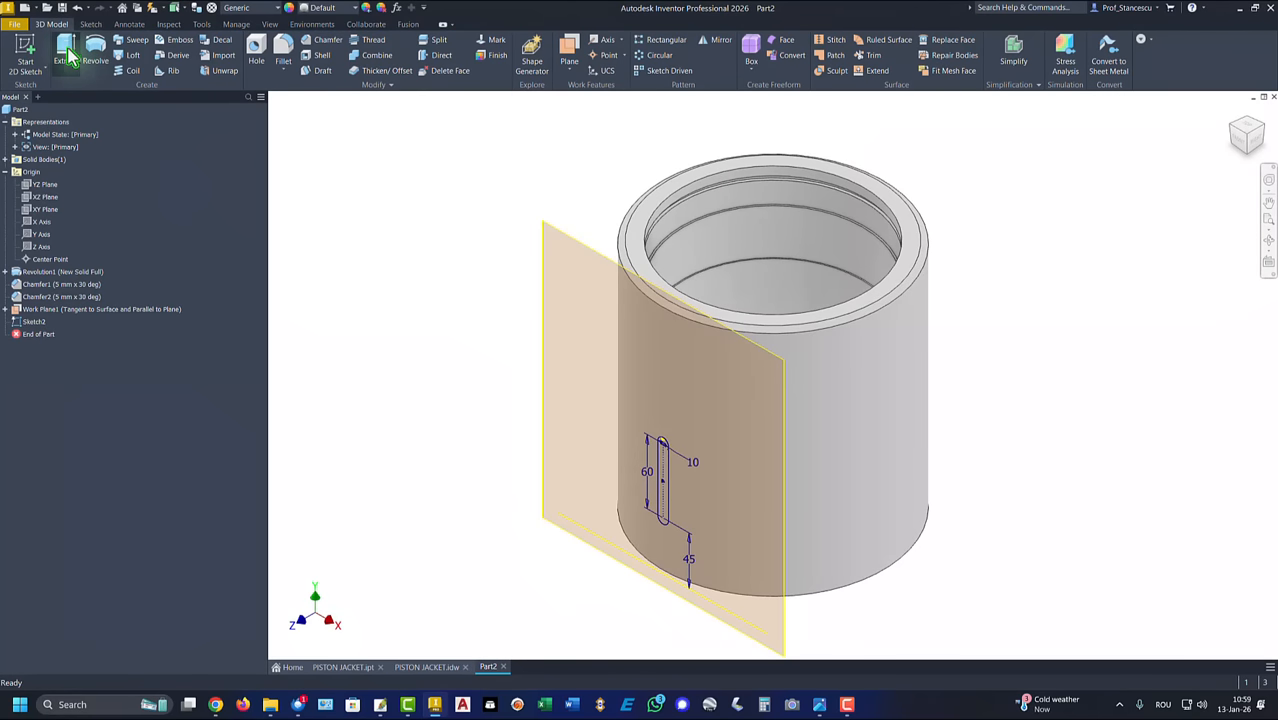
{"action": "left_click", "coordinate": [66, 52]}
{"action": "left_click", "coordinate": [367, 255]}
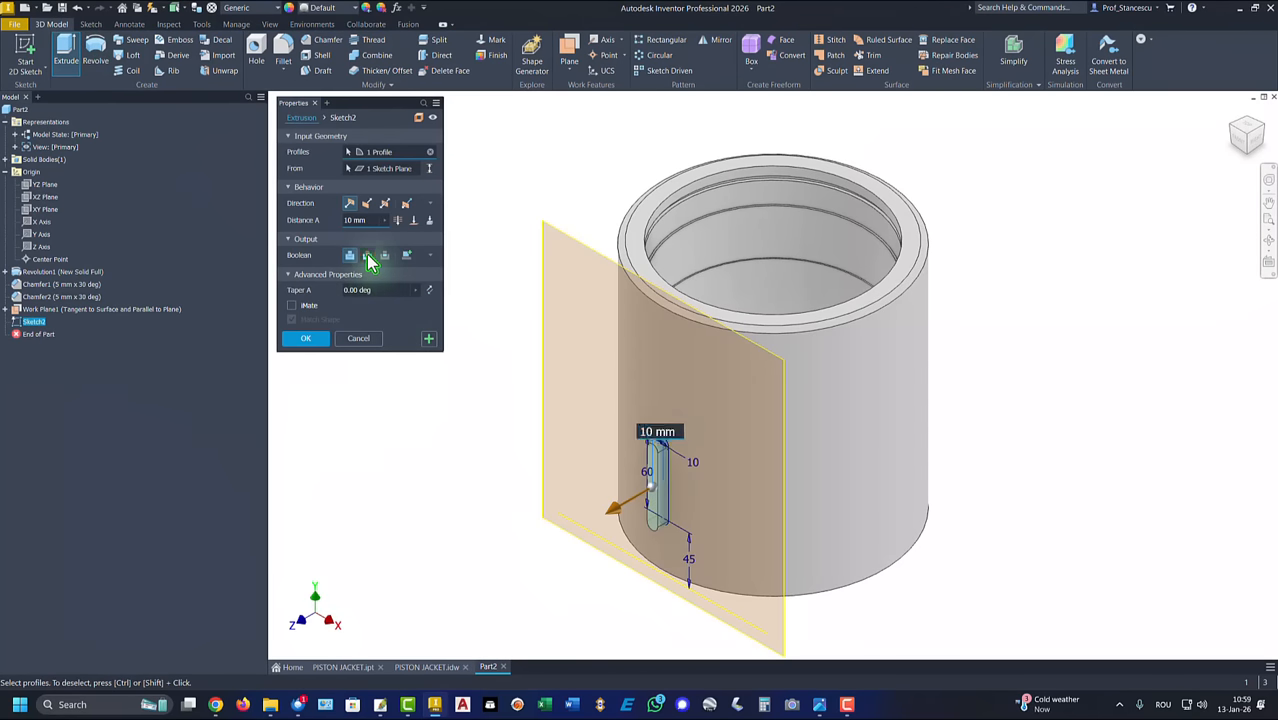
{"action": "left_click", "coordinate": [414, 221]}
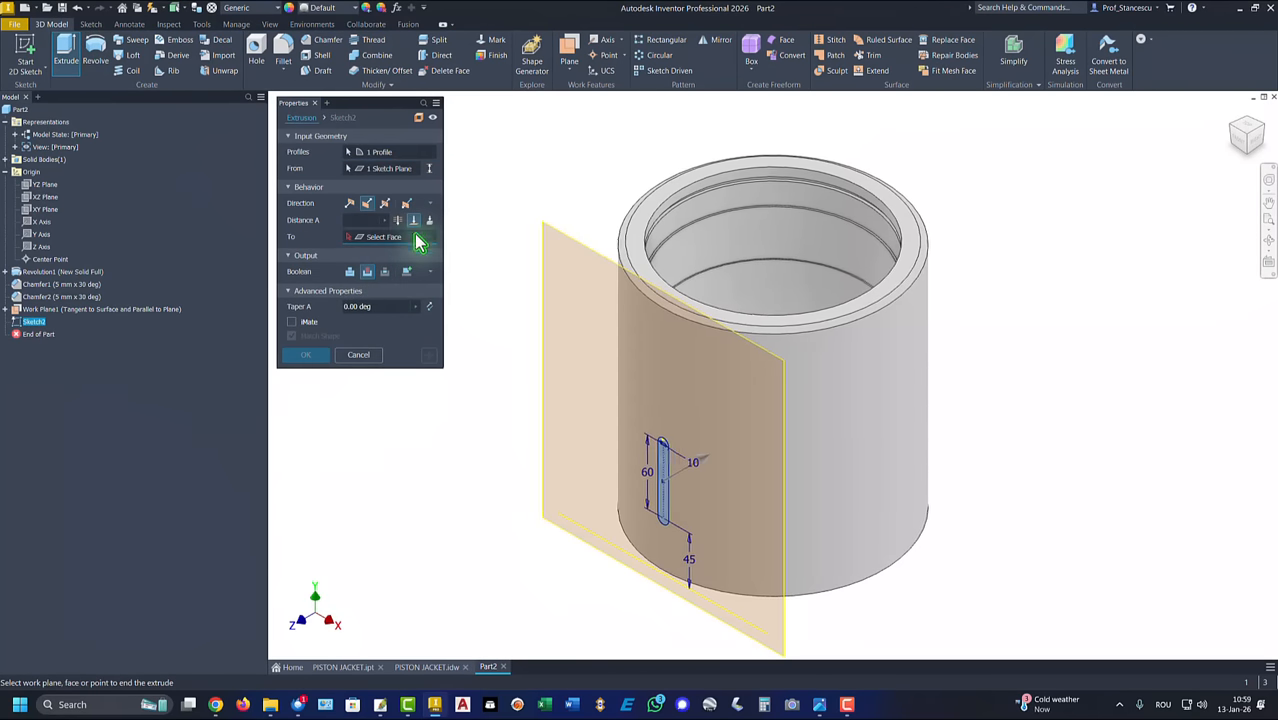
{"action": "middle_click_drag", "start_coordinate": [810, 300], "coordinate": [748, 388], "text": "shift"}
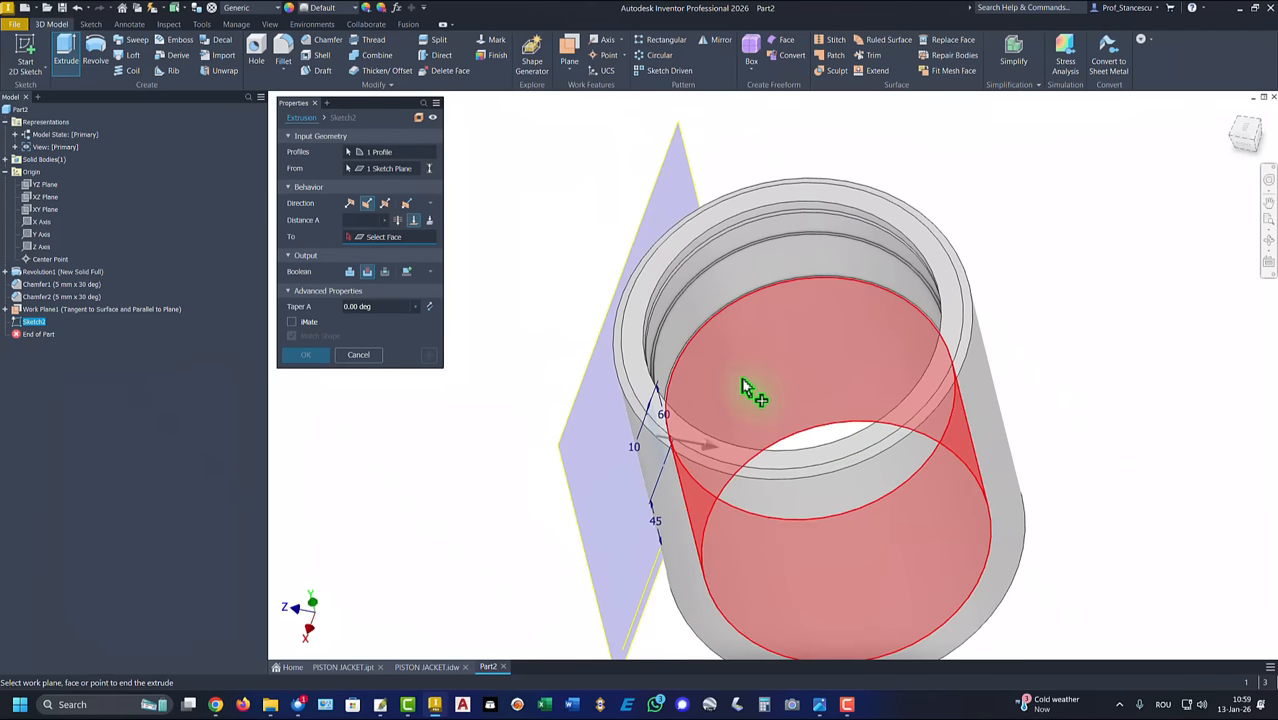
{"action": "left_click", "coordinate": [740, 390]}
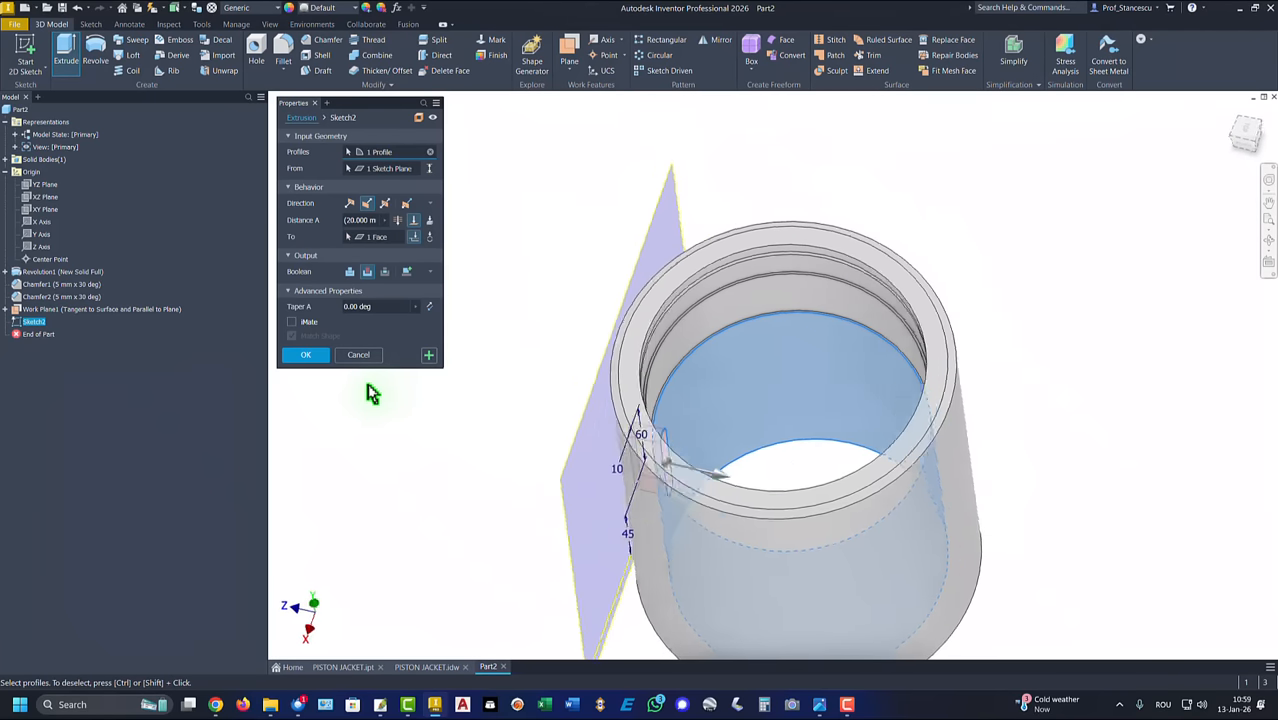
{"action": "left_click", "coordinate": [297, 354]}
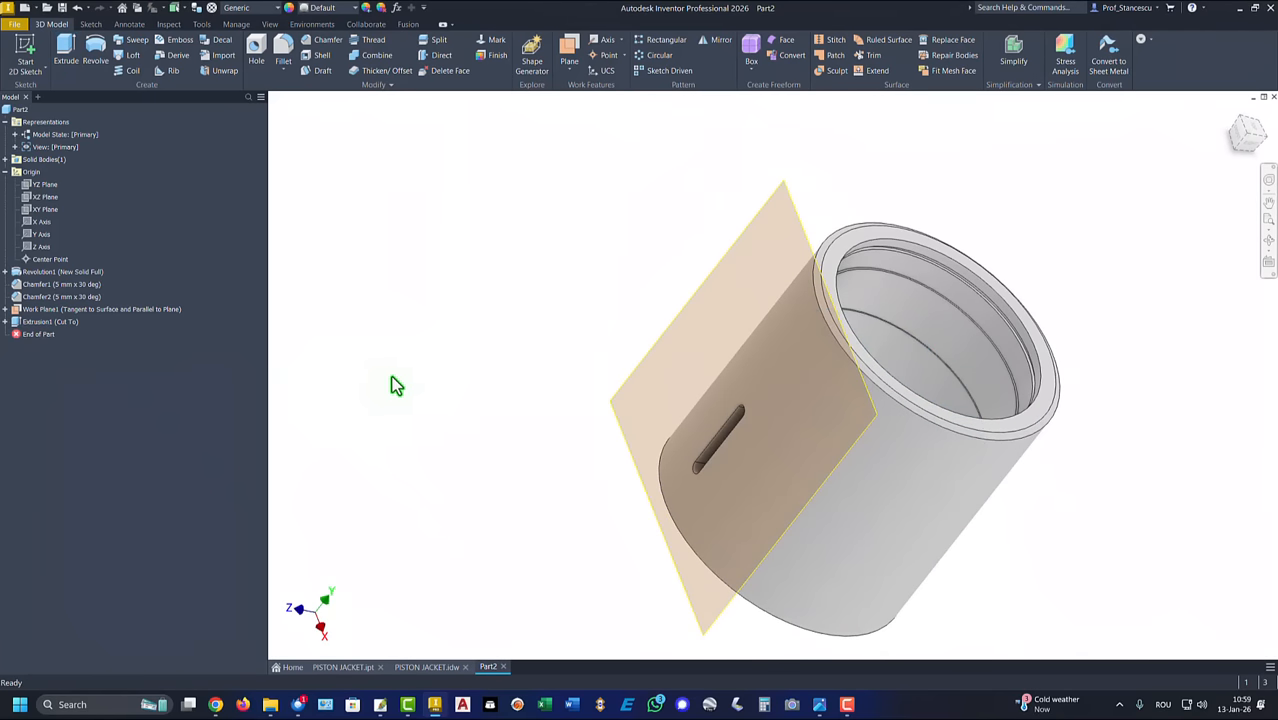
Step: Start another sketch on the tangent work plane and draw a vertical center-to-center slot, 142 mm between centers and 14 mm wide, beside the cylinder
{"action": "key", "text": "F6"}
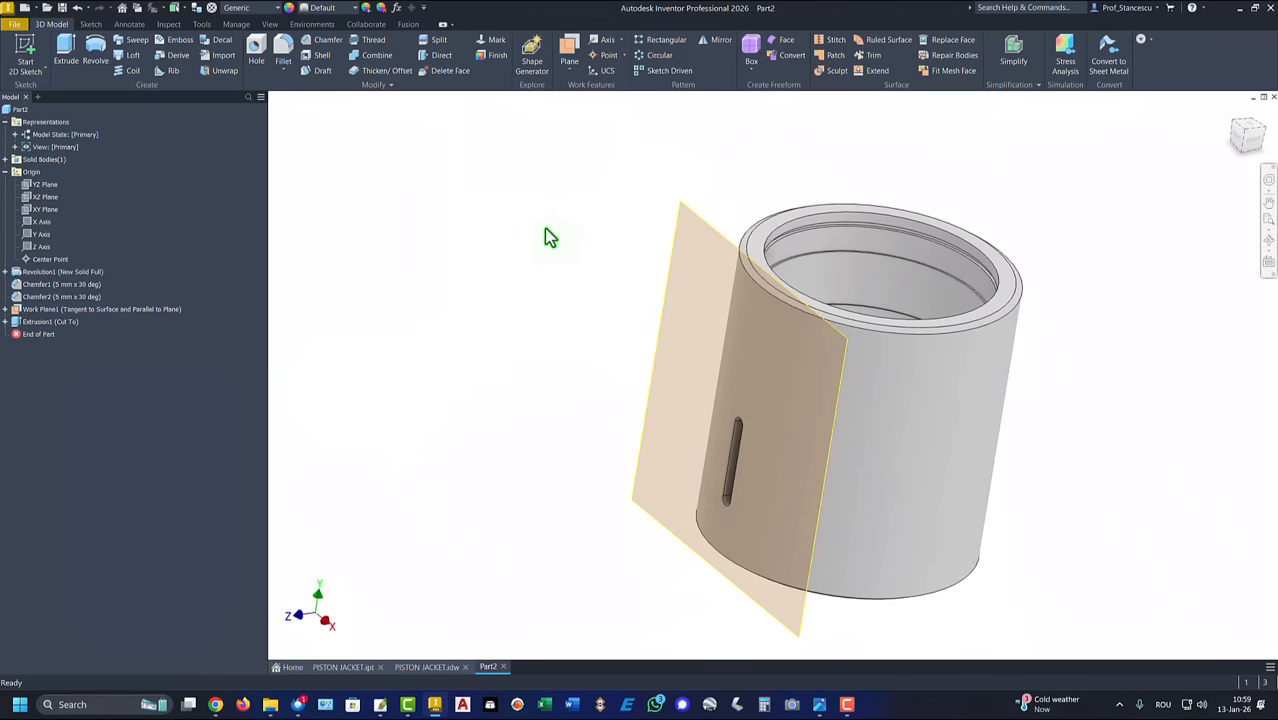
{"action": "key", "text": "F6"}
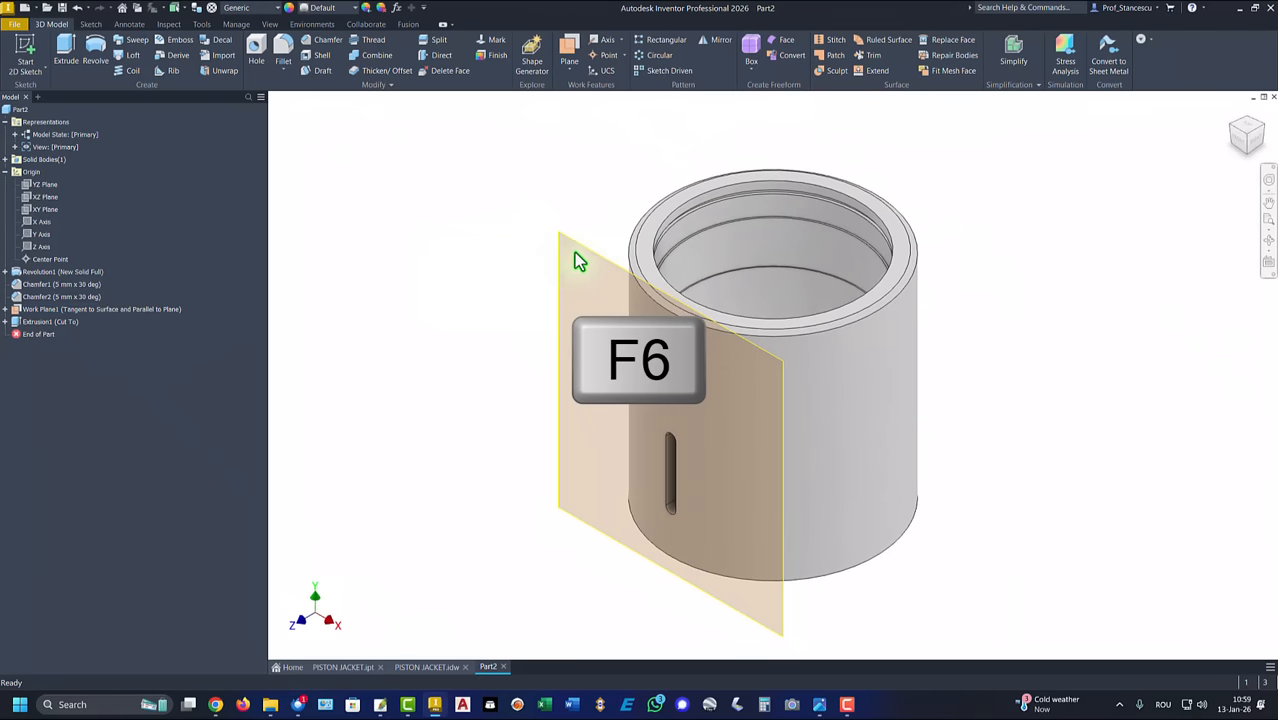
{"action": "left_click", "coordinate": [590, 255]}
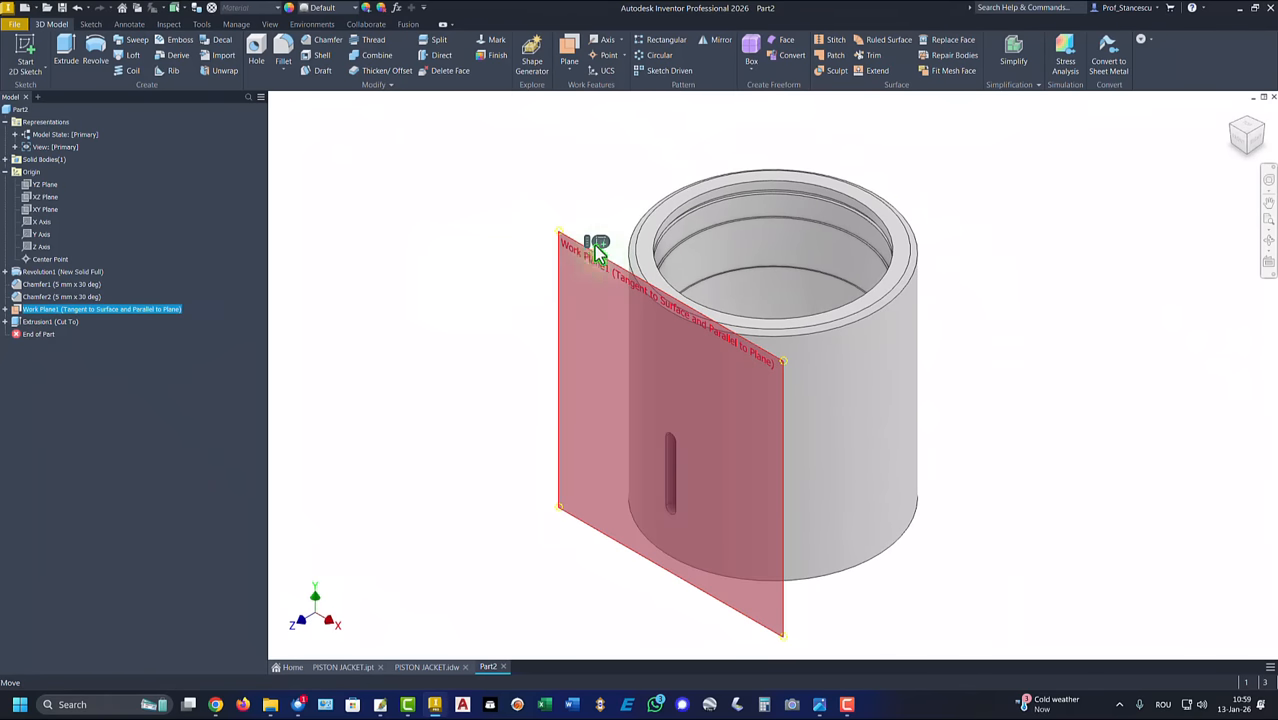
{"action": "key", "text": "s"}
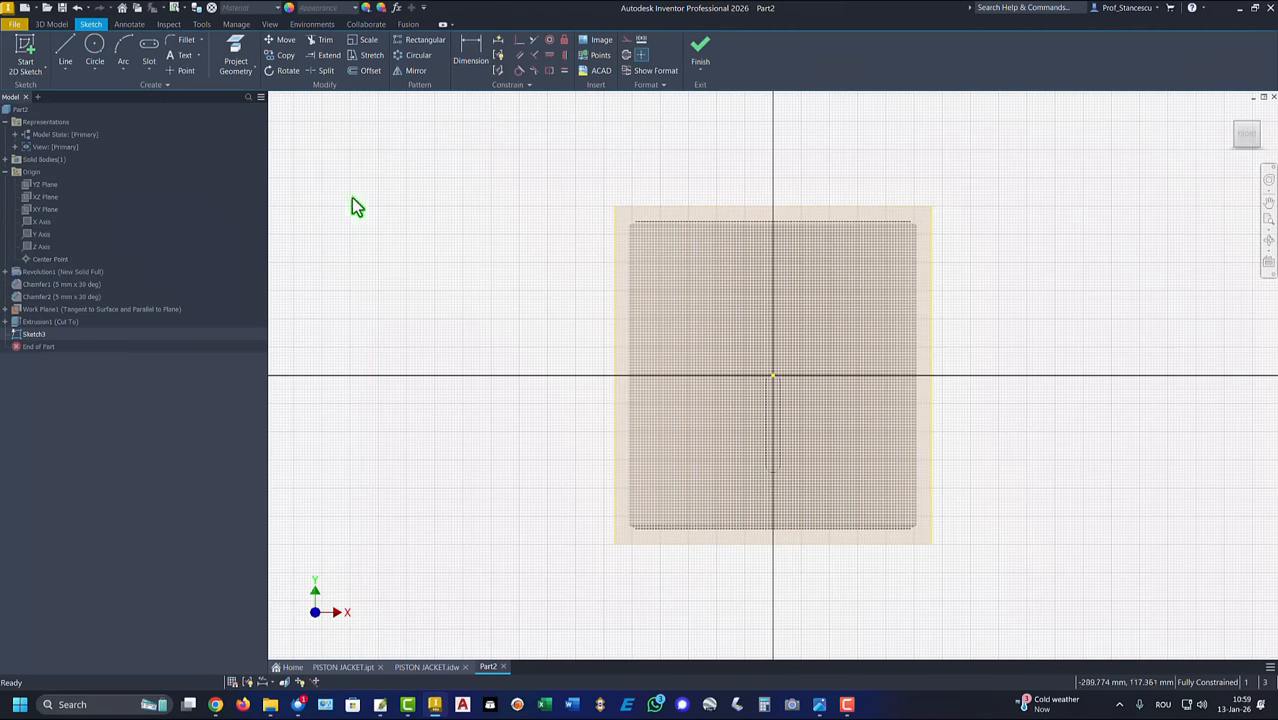
{"action": "left_click", "coordinate": [148, 53]}
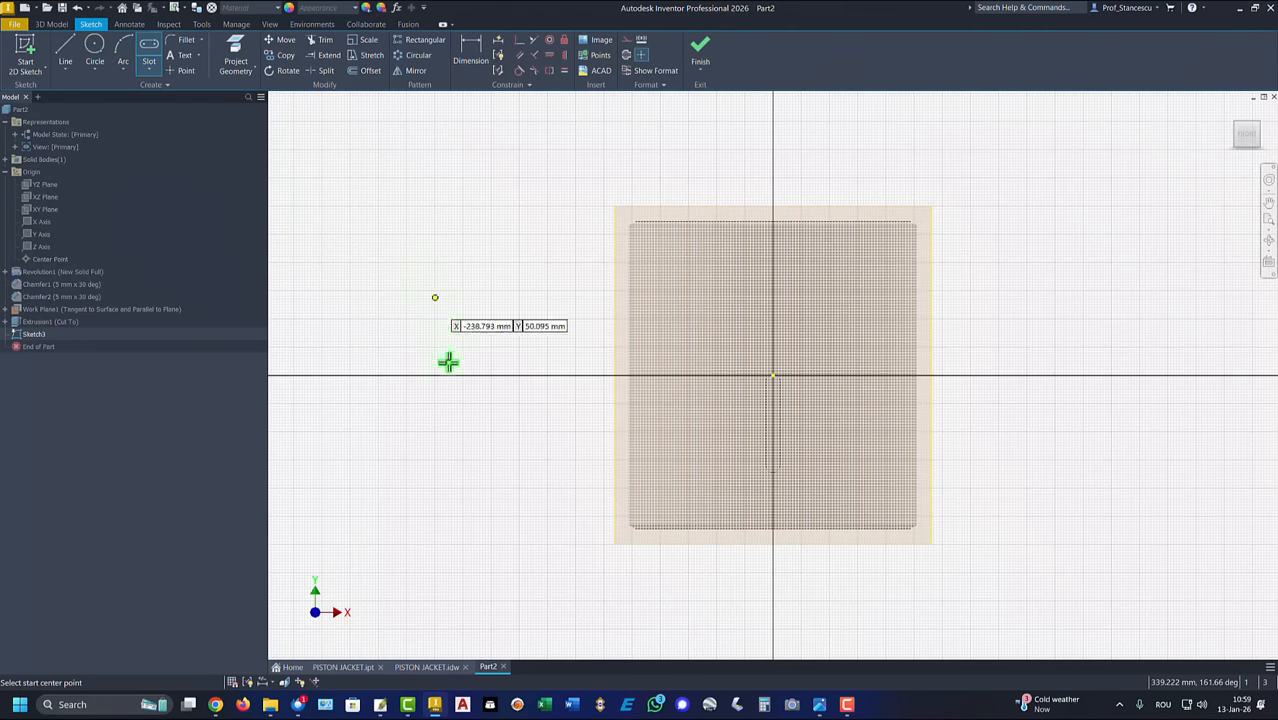
{"action": "left_click", "coordinate": [460, 454]}
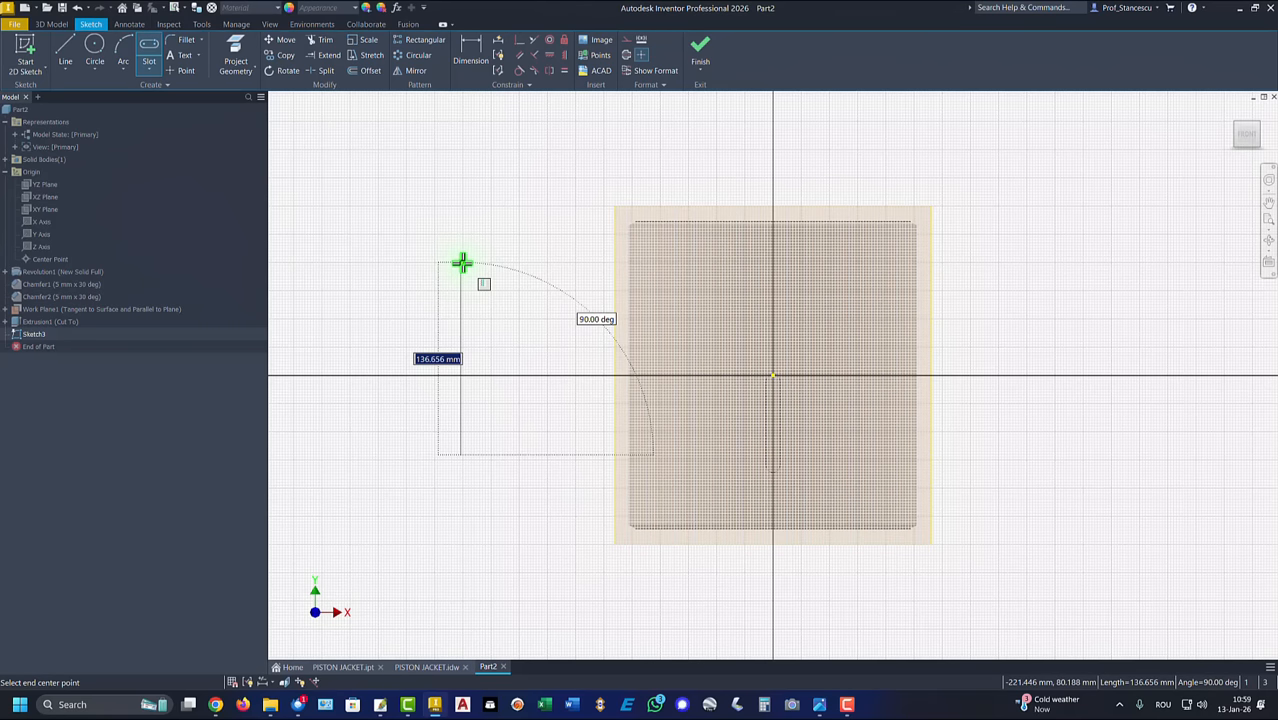
{"action": "type", "text": "142"}
{"action": "key", "text": "Return"}
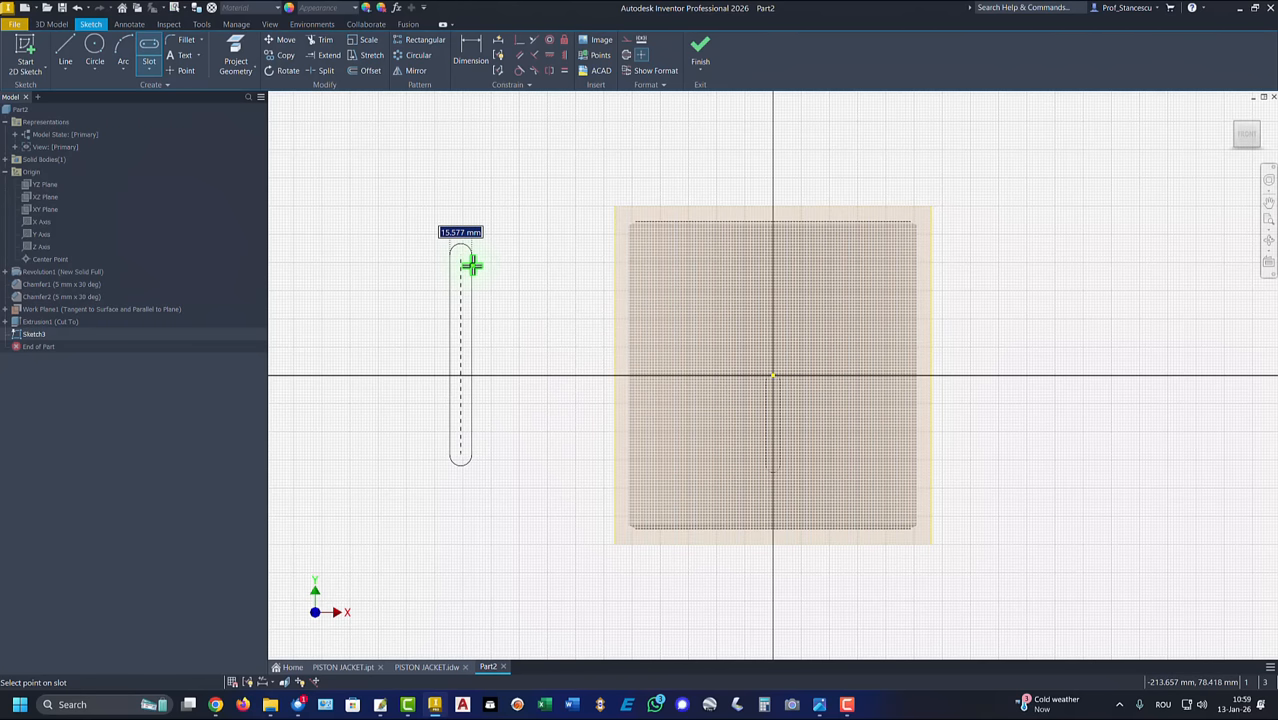
{"action": "type", "text": "7*2"}
{"action": "key", "text": "Return"}
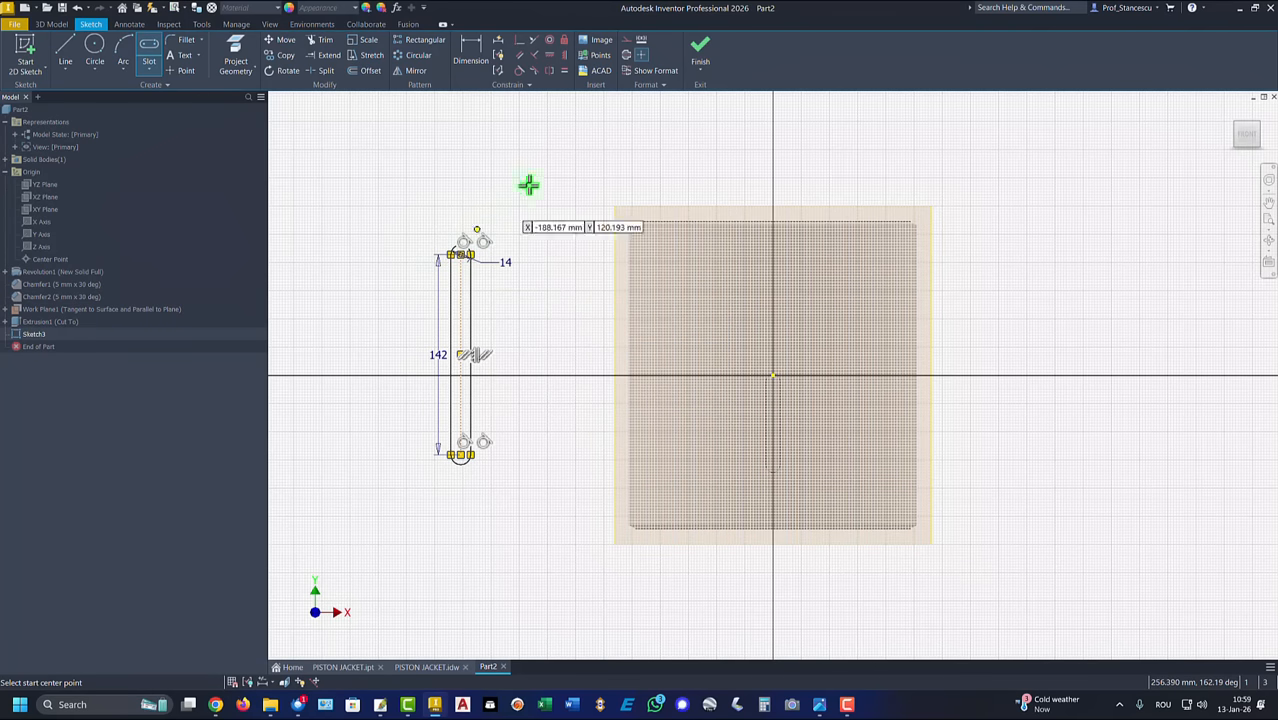
Step: Make the 142 mm slot's centerline coincident with the sketch origin
{"action": "left_click", "coordinate": [519, 40]}
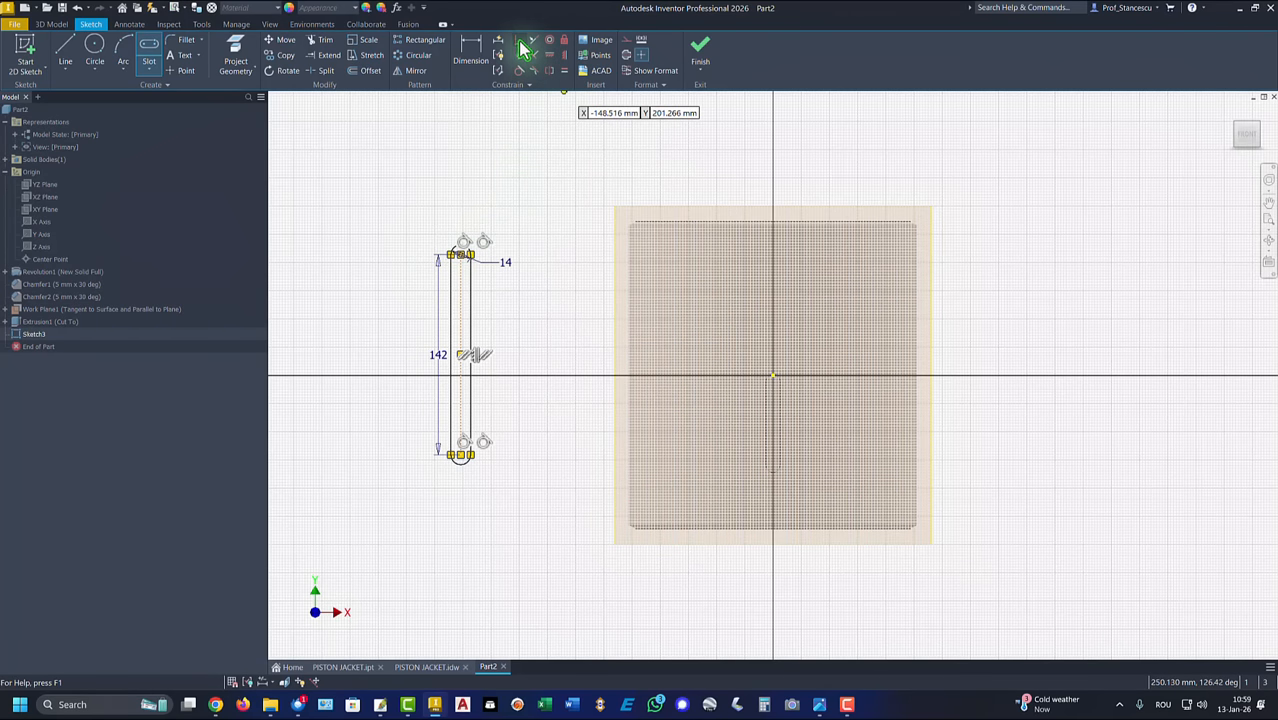
{"action": "left_click", "coordinate": [471, 320]}
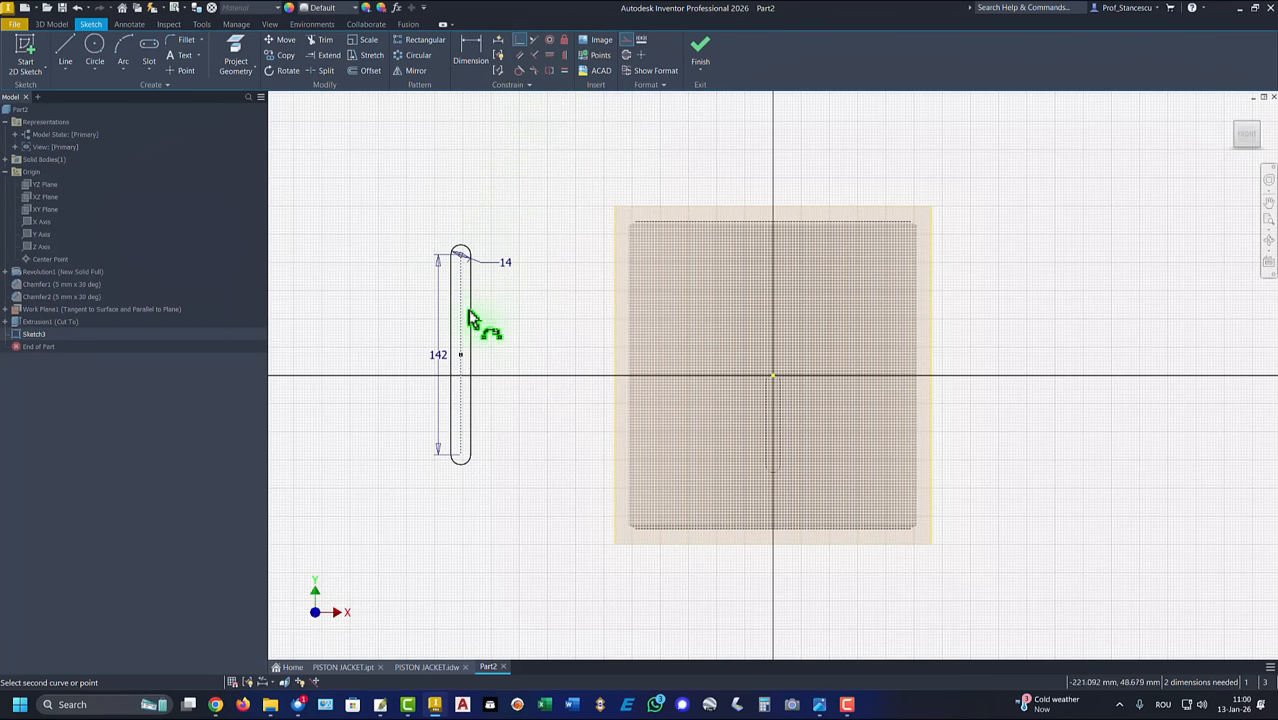
{"action": "left_click", "coordinate": [773, 377]}
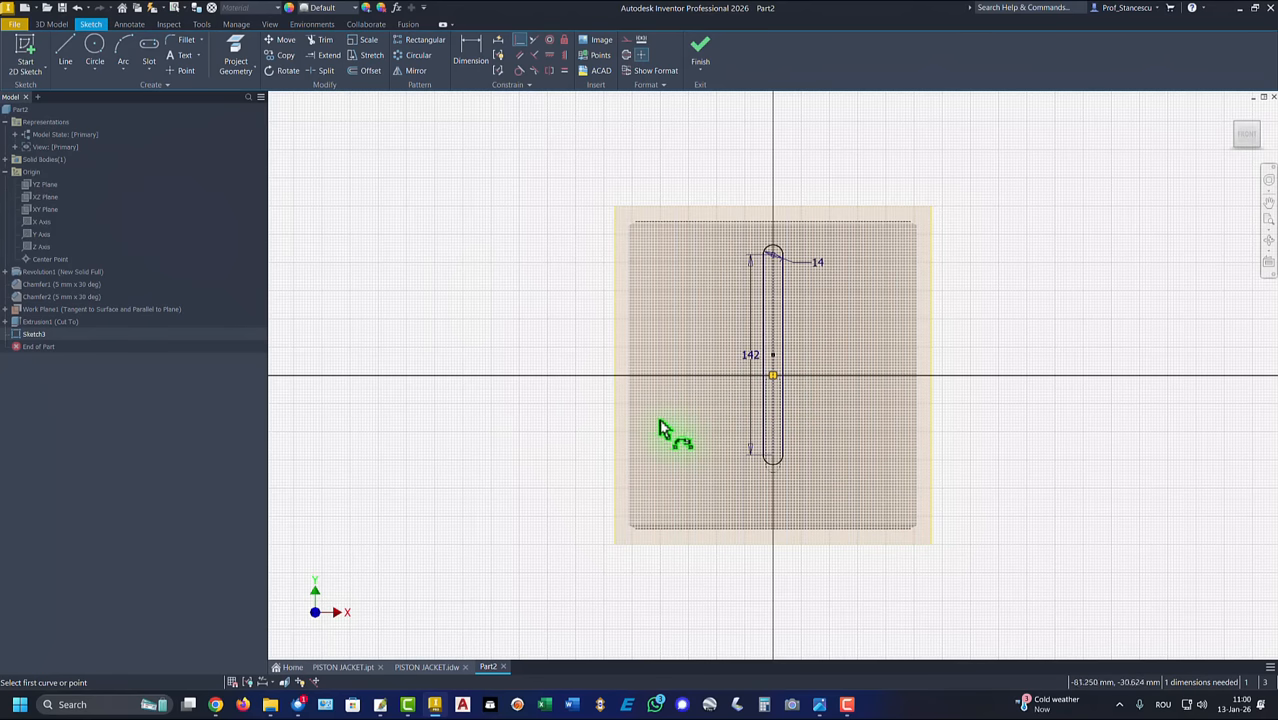
{"action": "key", "text": "Escape"}
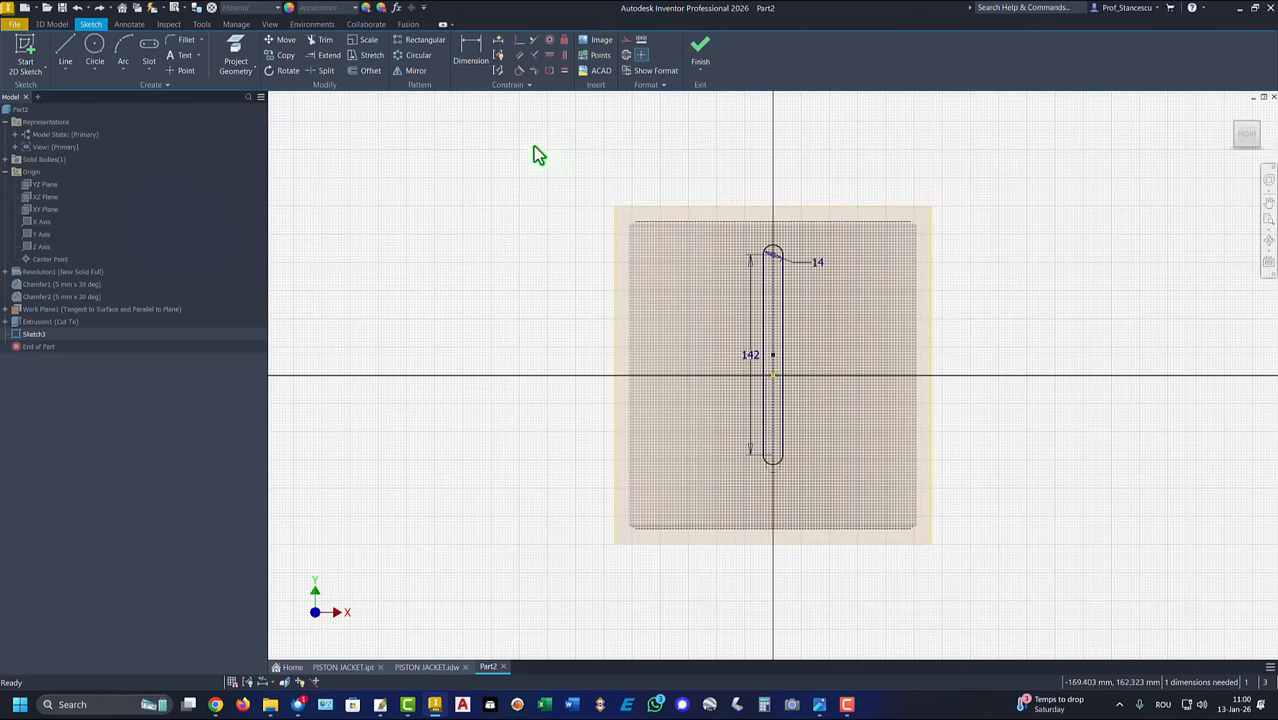
Step: Dimension the 142 mm slot's lower arc center 24 mm above the cylinder's bottom edge
{"action": "left_click", "coordinate": [474, 58]}
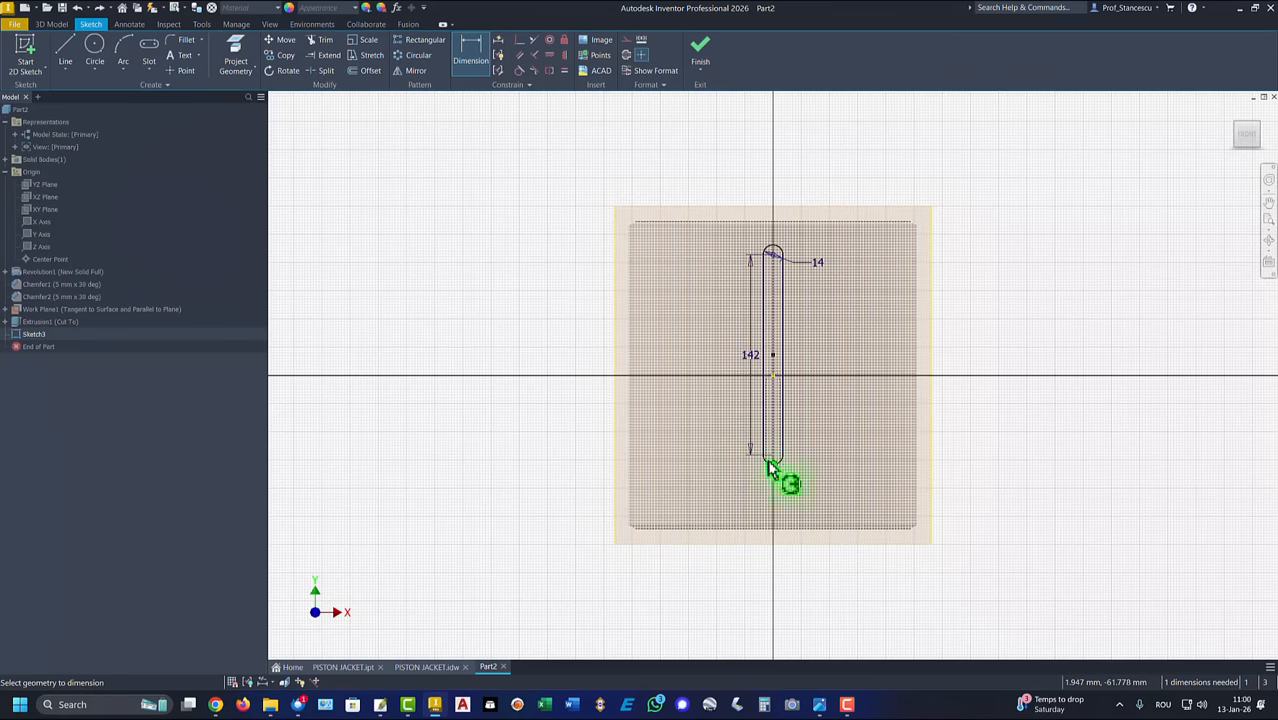
{"action": "left_click", "coordinate": [797, 541]}
{"action": "left_click", "coordinate": [980, 498]}
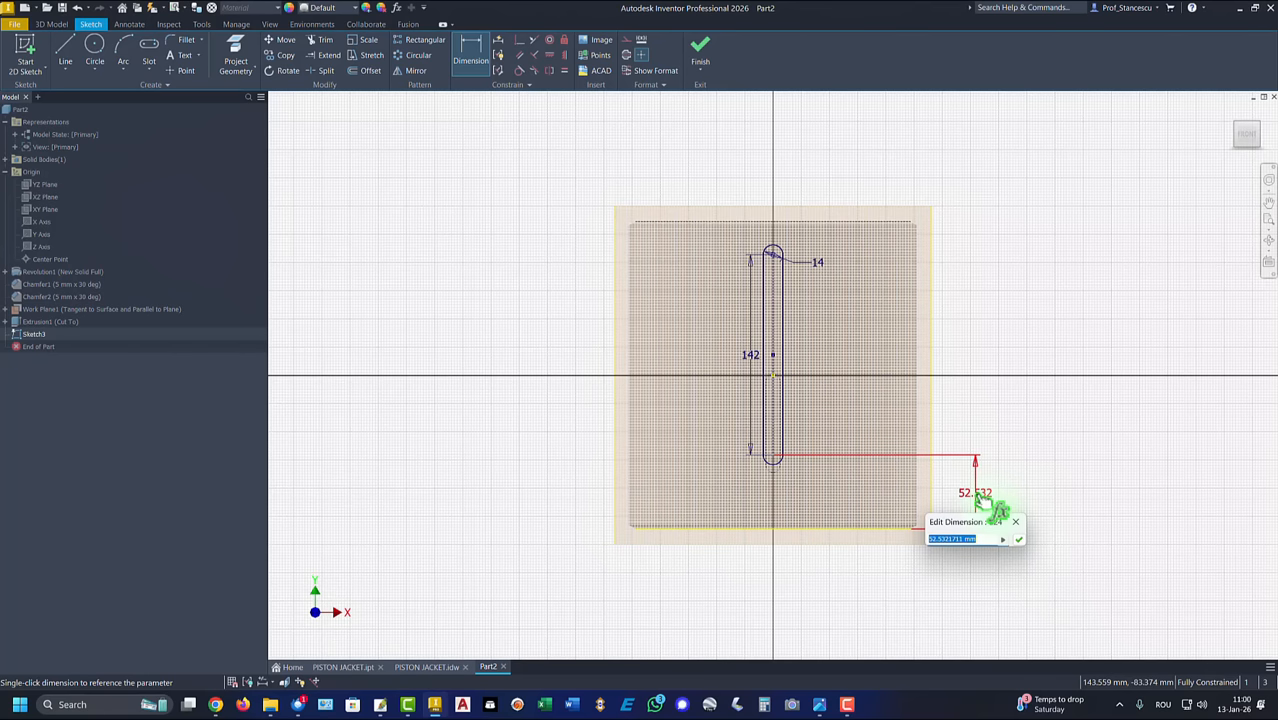
{"action": "type", "text": "24"}
{"action": "key", "text": "Return"}
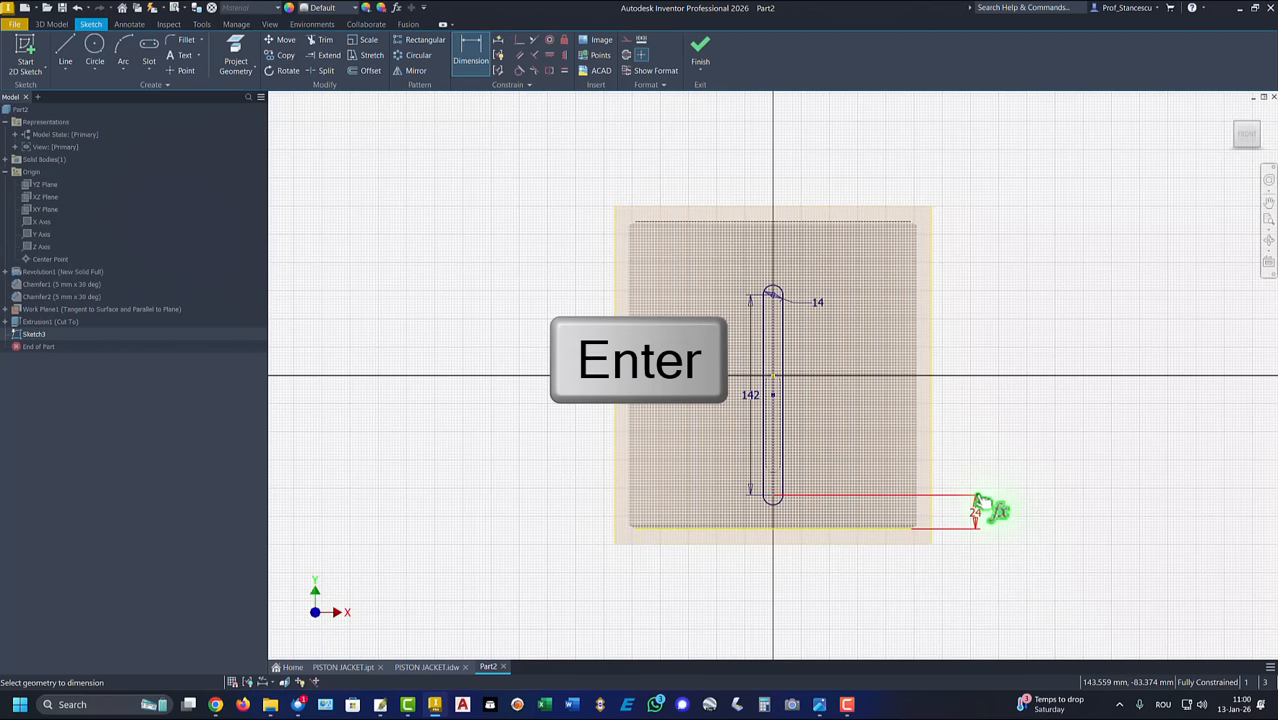
Step: Finish the sketch and extrude the 142 mm slot profile as an 11 mm deep cut into the cylinder wall
{"action": "left_click", "coordinate": [699, 50]}
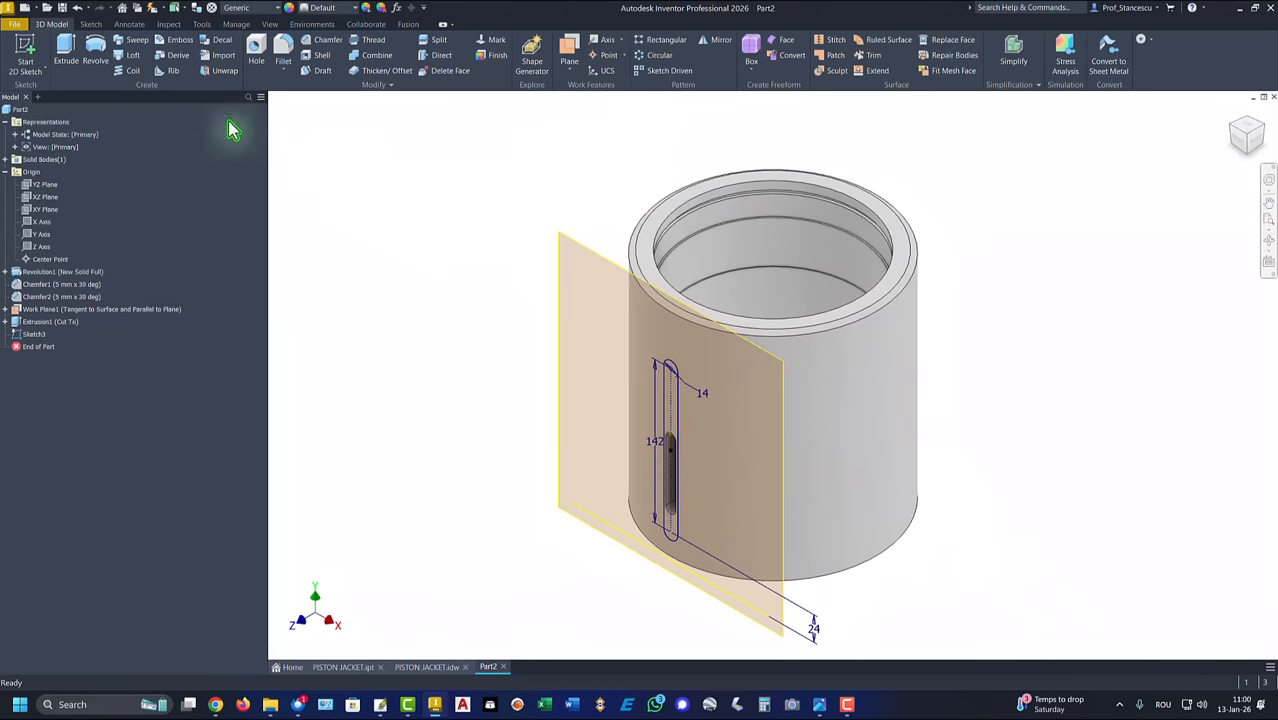
{"action": "left_click", "coordinate": [73, 55]}
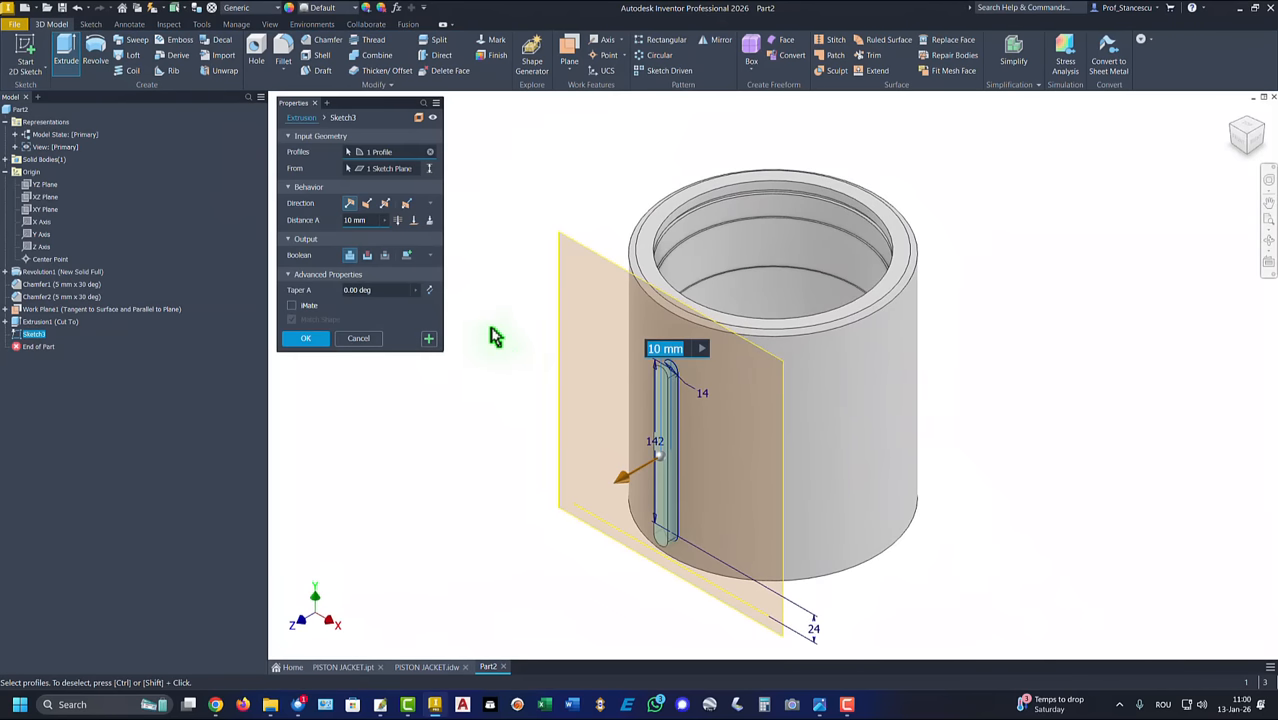
{"action": "left_click", "coordinate": [366, 258]}
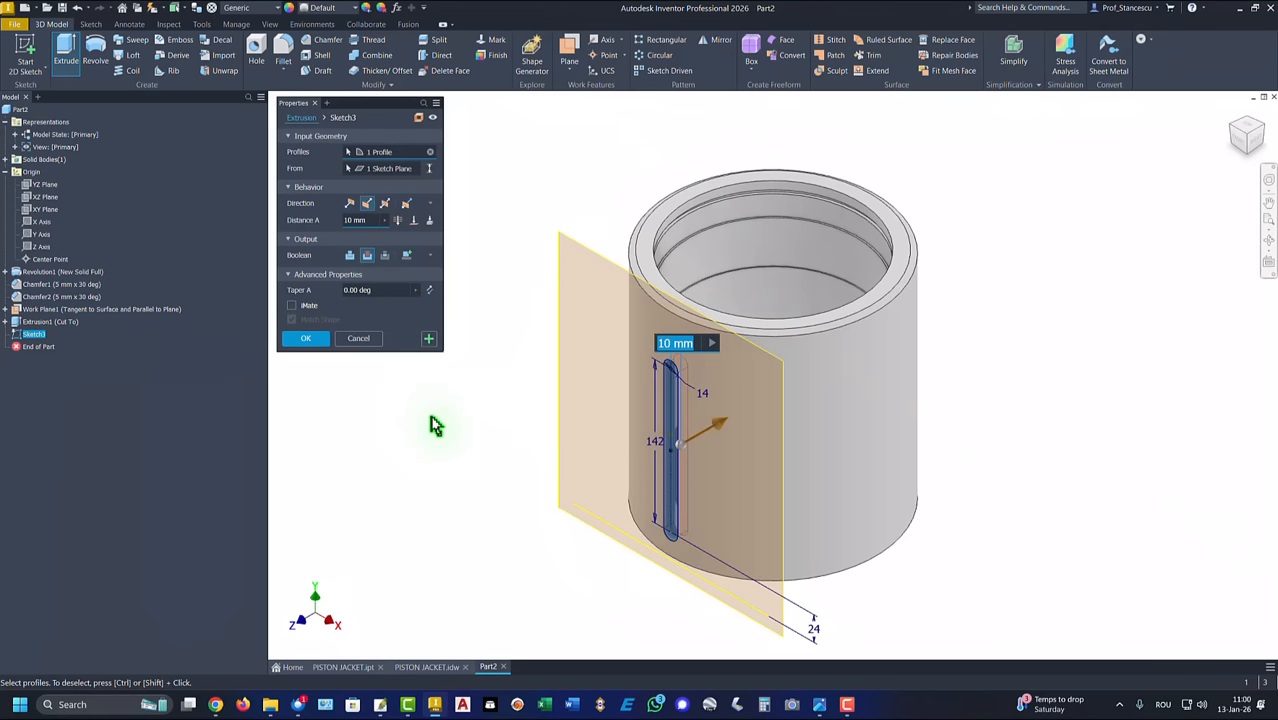
{"action": "type", "text": "11"}
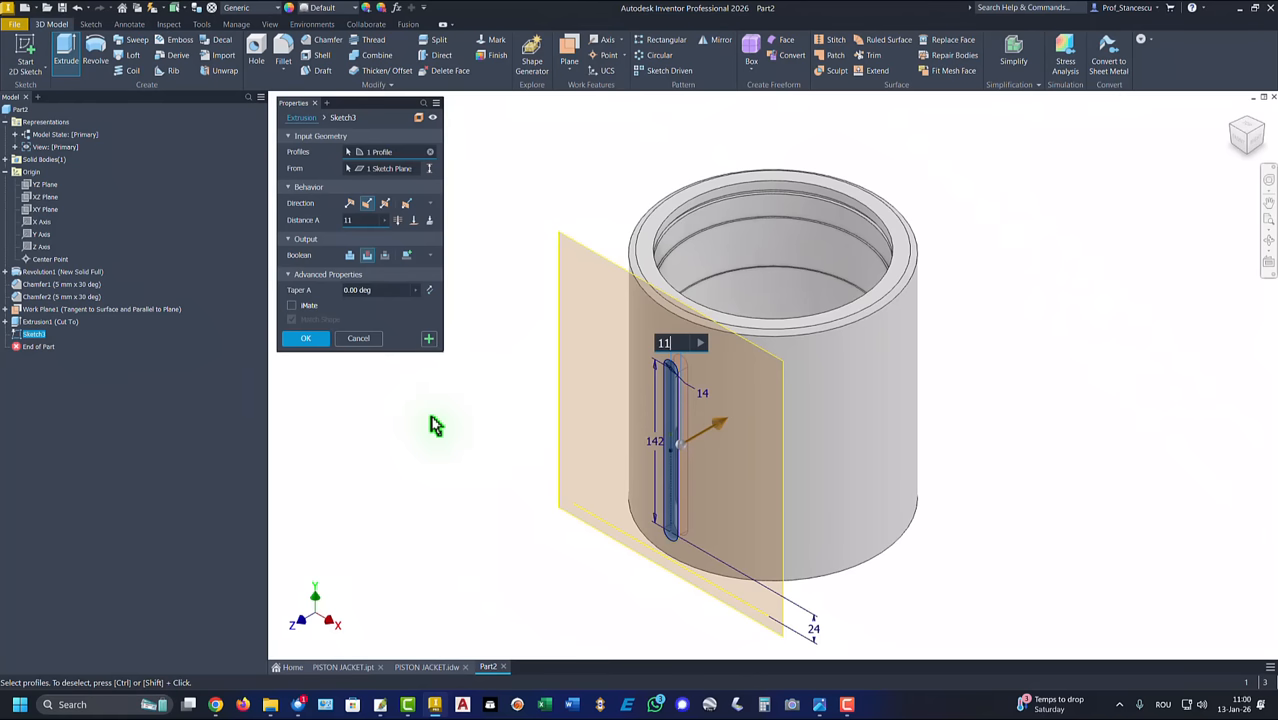
{"action": "left_click", "coordinate": [307, 339]}
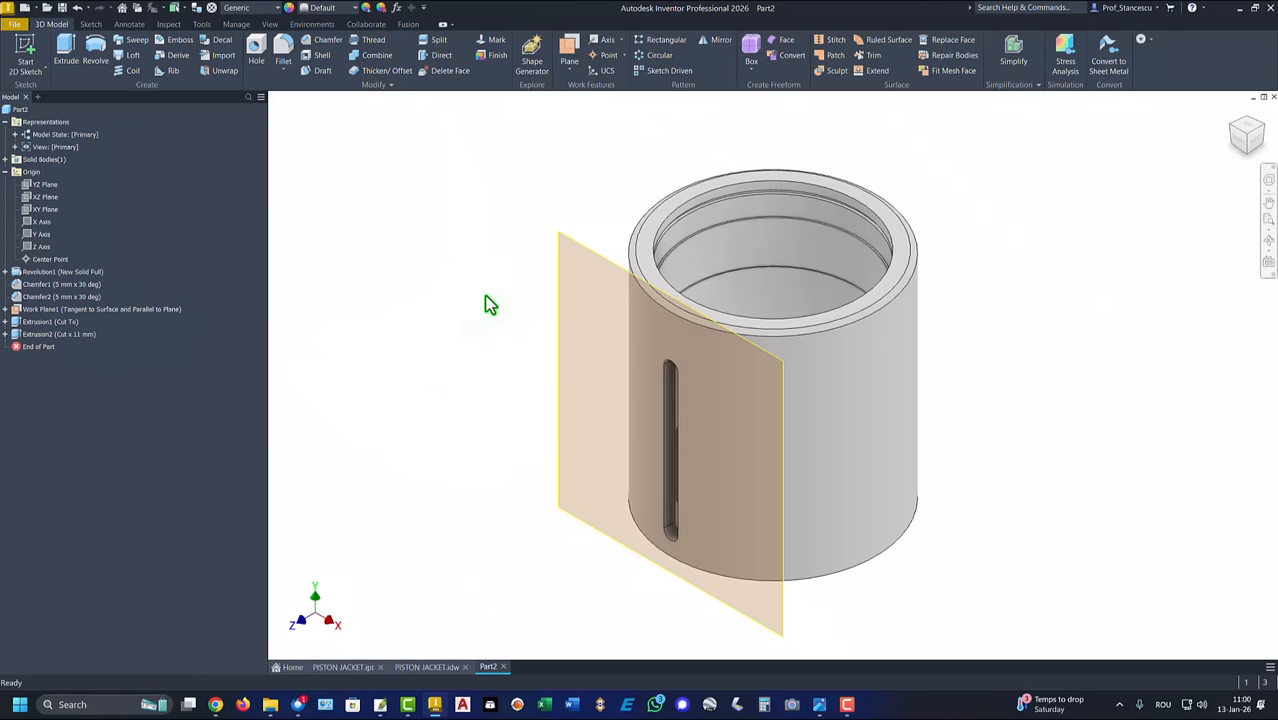
Step: Hide the tangent work plane
{"action": "right_click", "coordinate": [576, 247]}
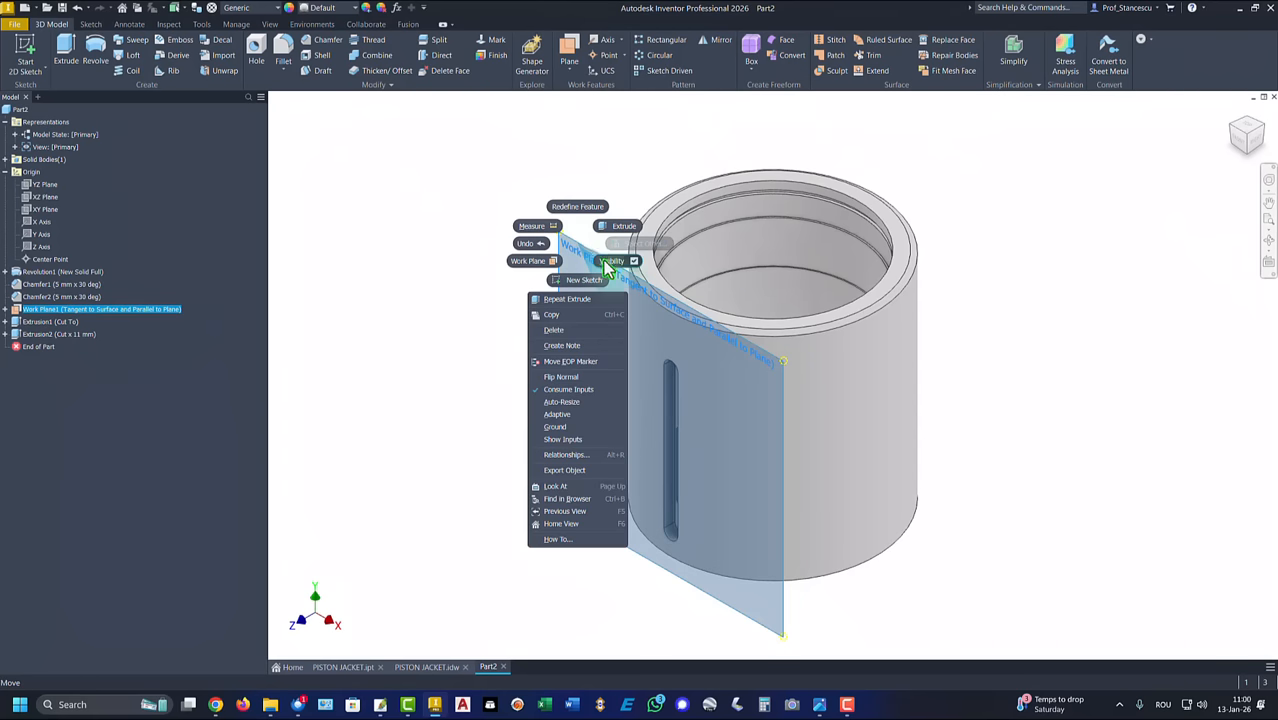
{"action": "left_click", "coordinate": [616, 266]}
{"action": "key", "text": "F6"}
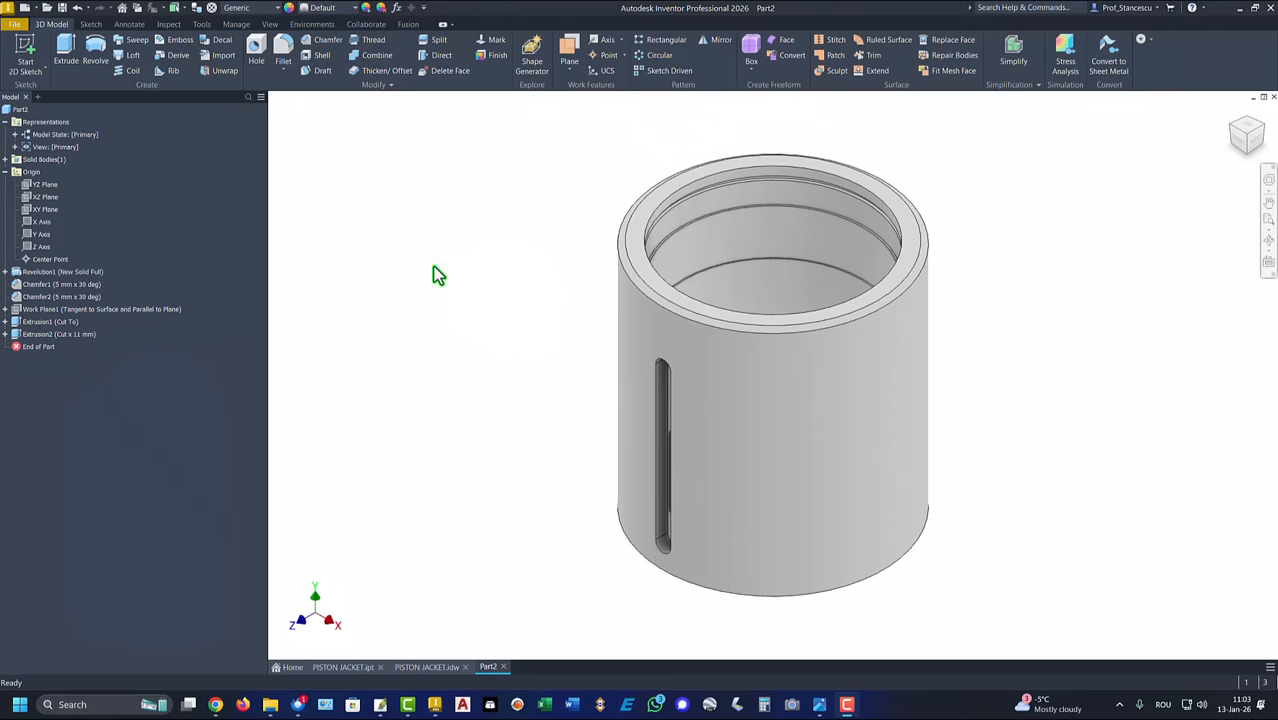
Step: On the YZ plane, sketch a vertical center-to-center slot beside the sliced cylinder, 88 mm between centers and 2*20 mm wide
{"action": "left_click", "coordinate": [42, 187]}
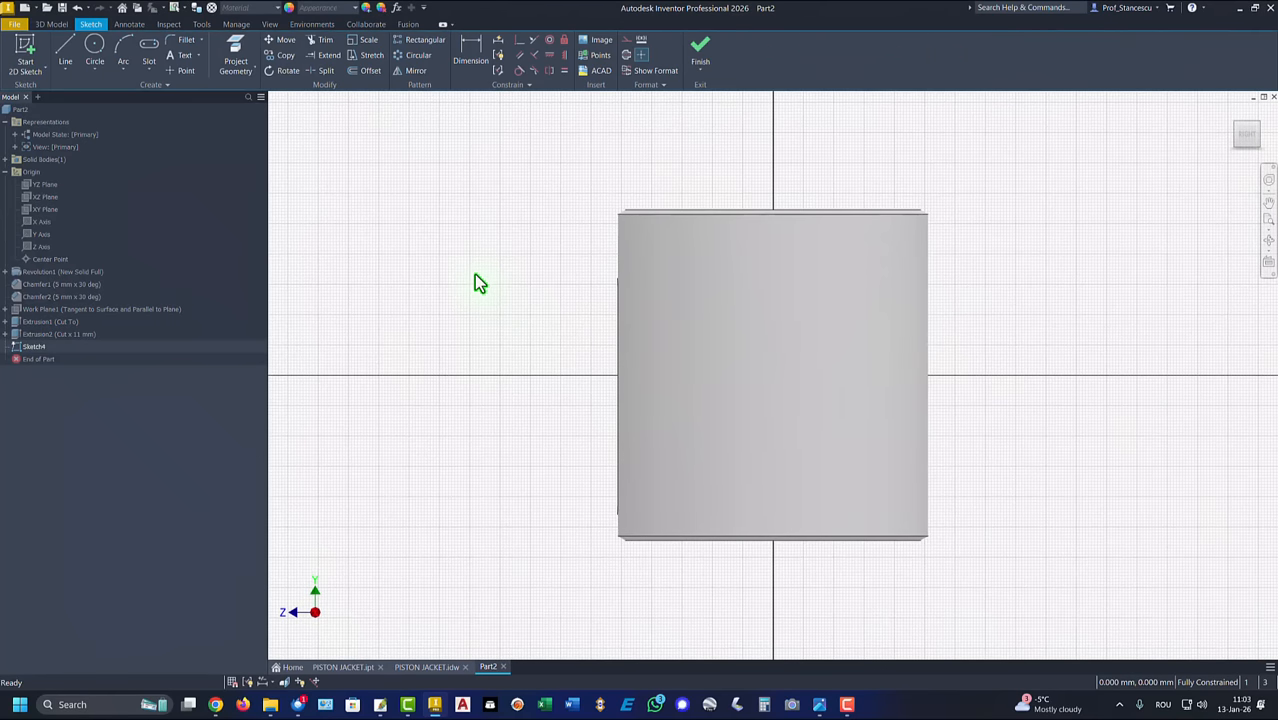
{"action": "key", "text": "F7"}
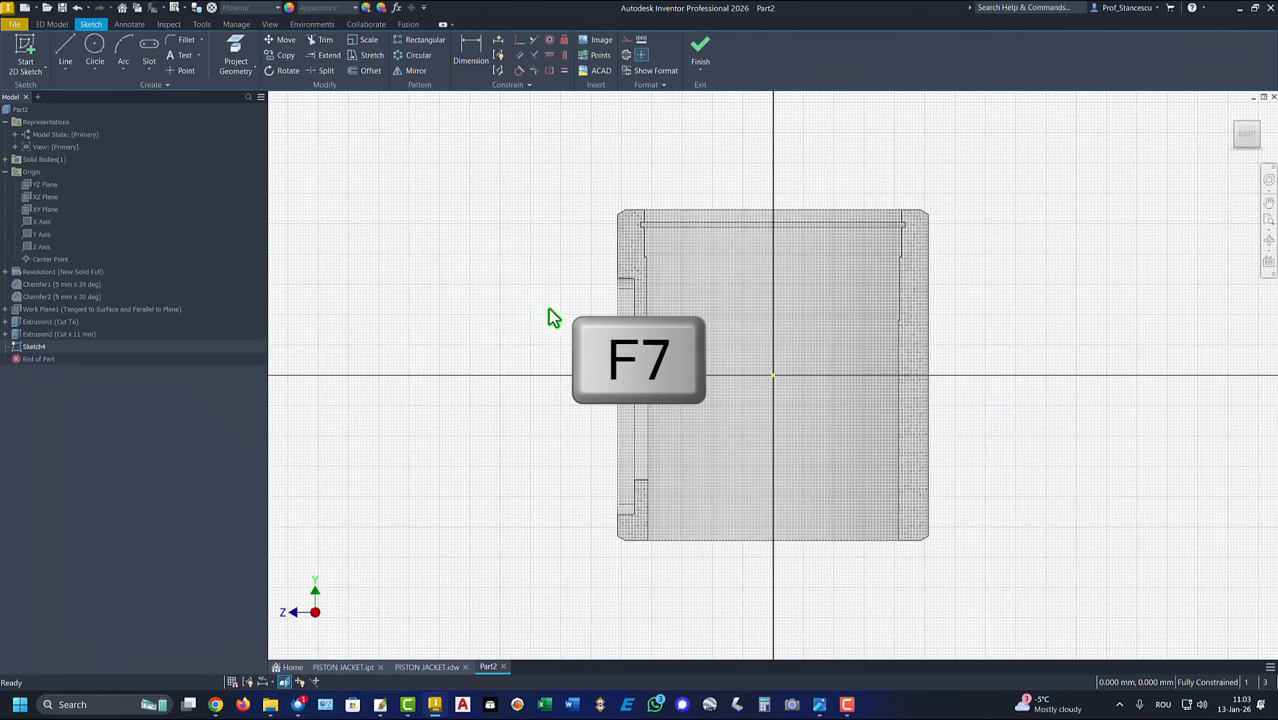
{"action": "left_click", "coordinate": [149, 50]}
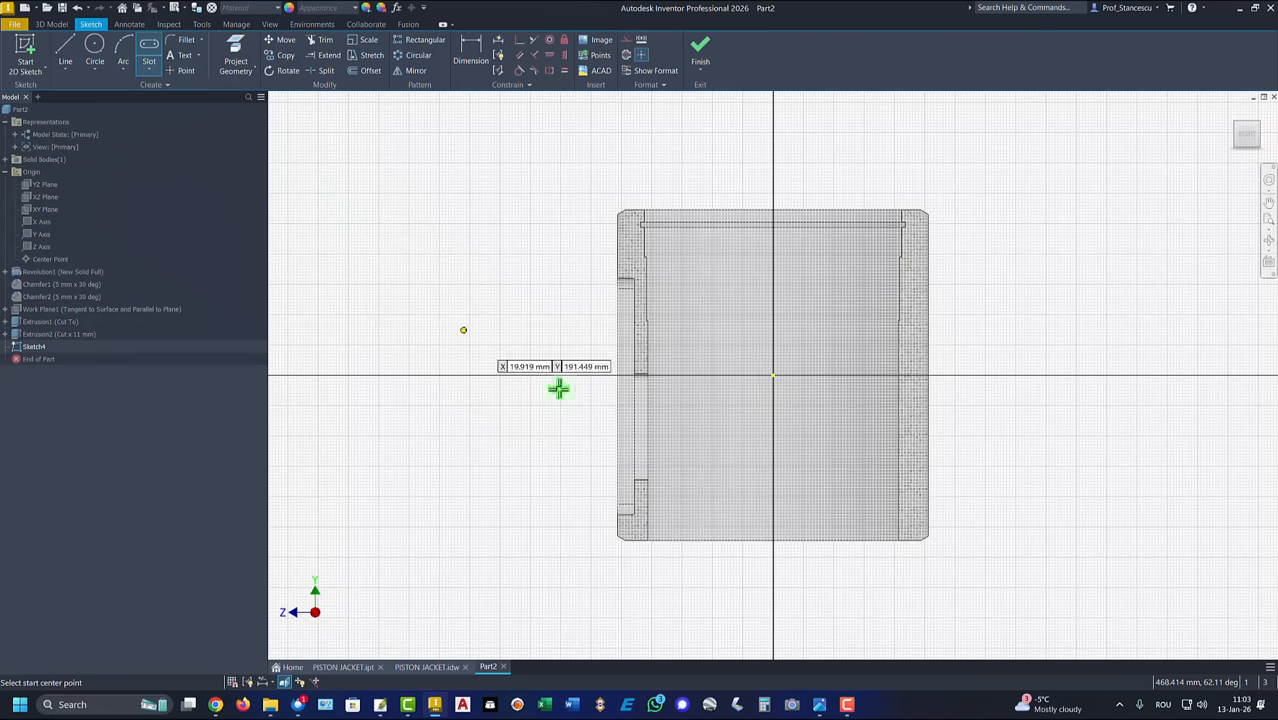
{"action": "left_click", "coordinate": [550, 469]}
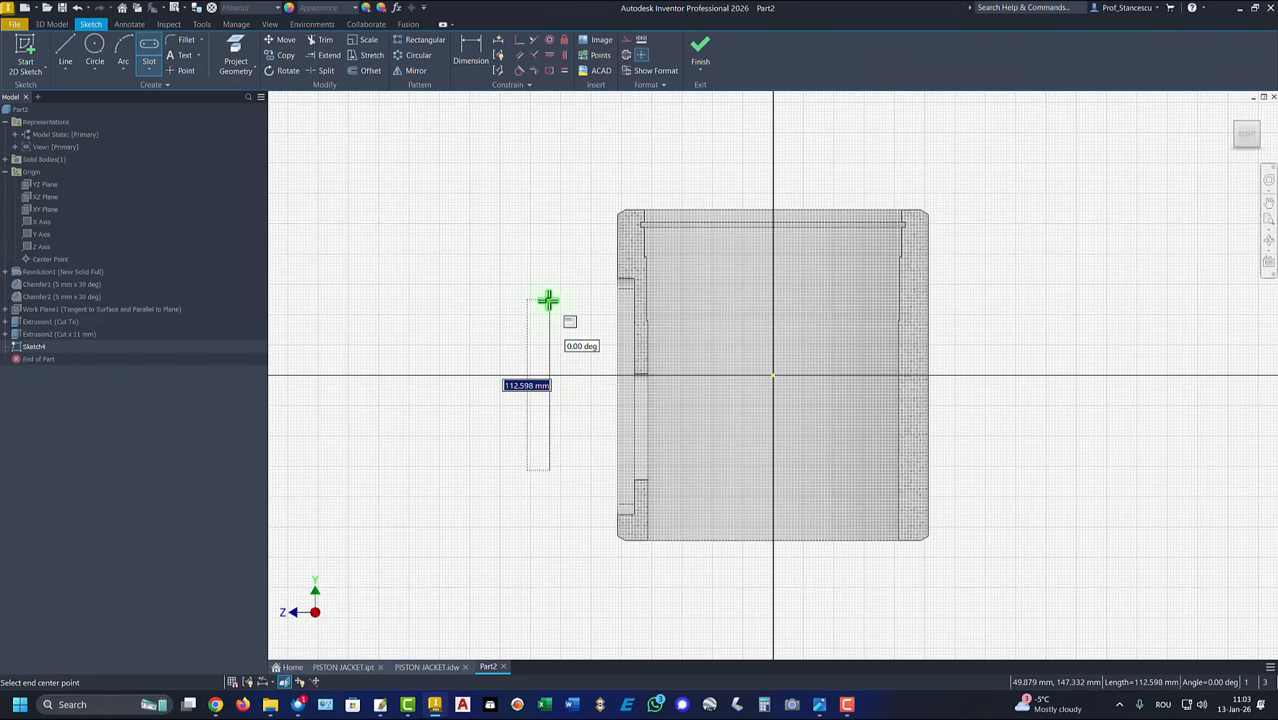
{"action": "type", "text": "88"}
{"action": "key", "text": "Return"}
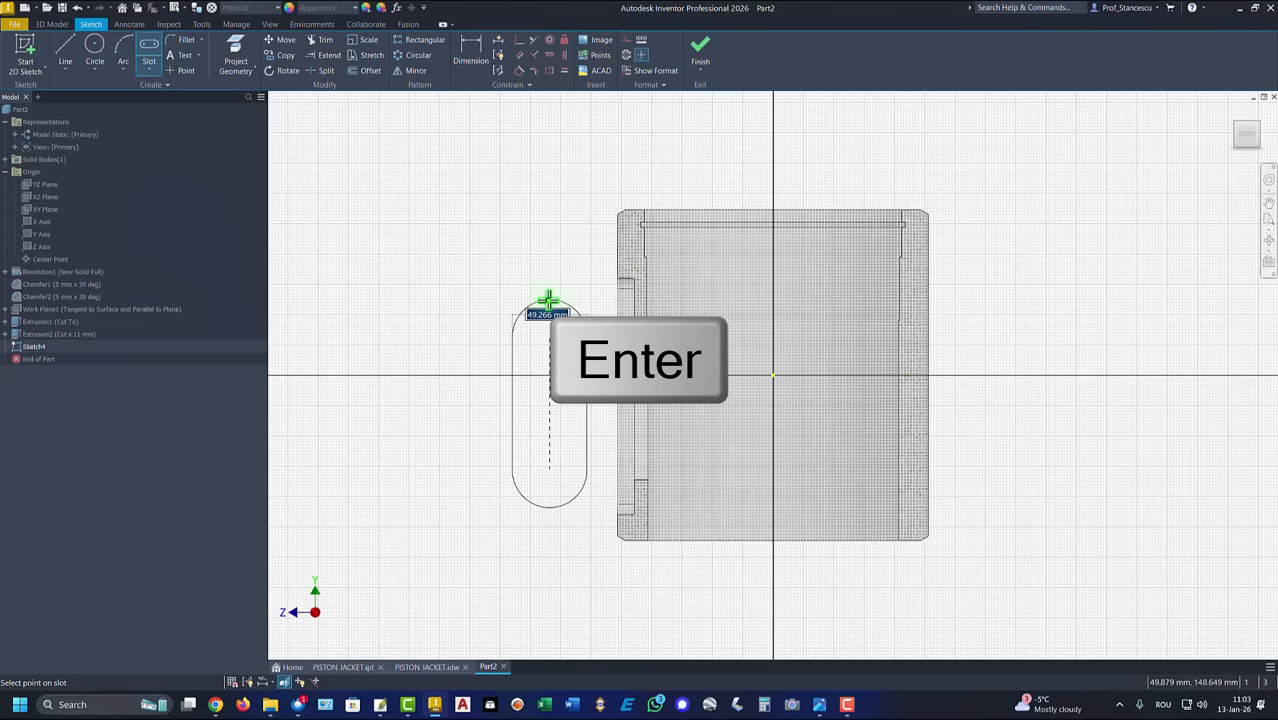
{"action": "key", "text": "Return"}
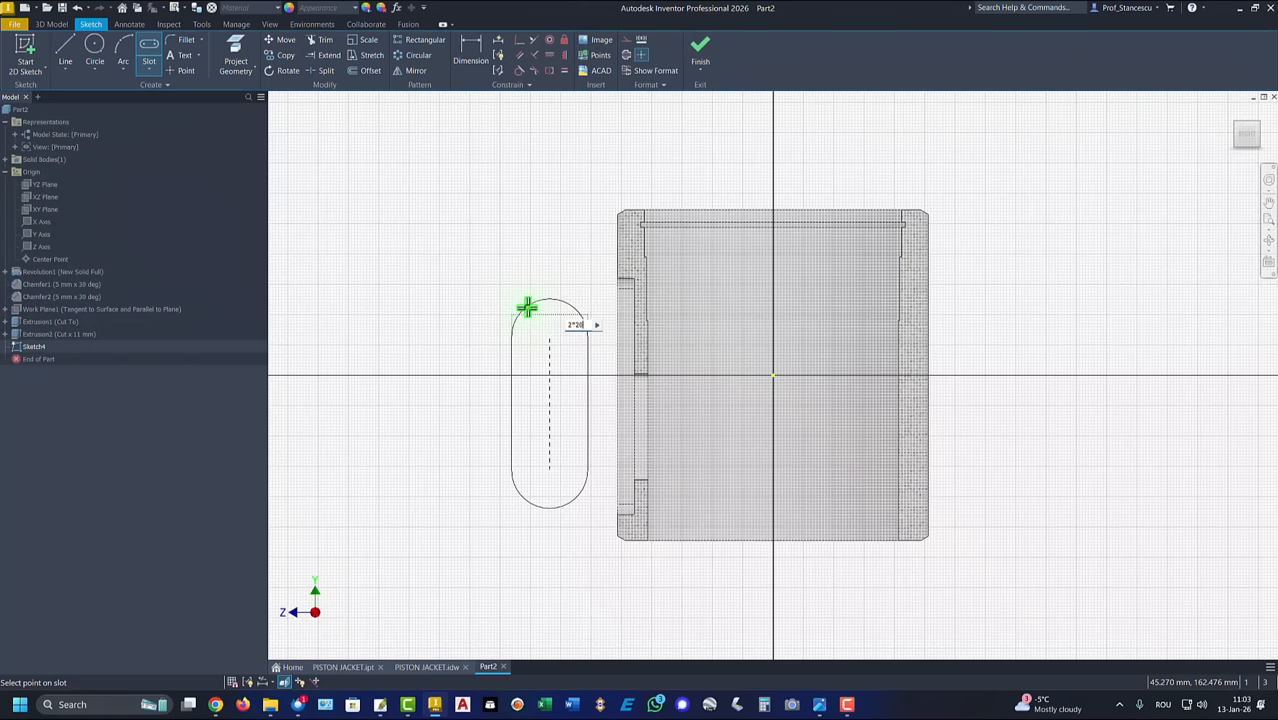
{"action": "key", "text": "Return"}
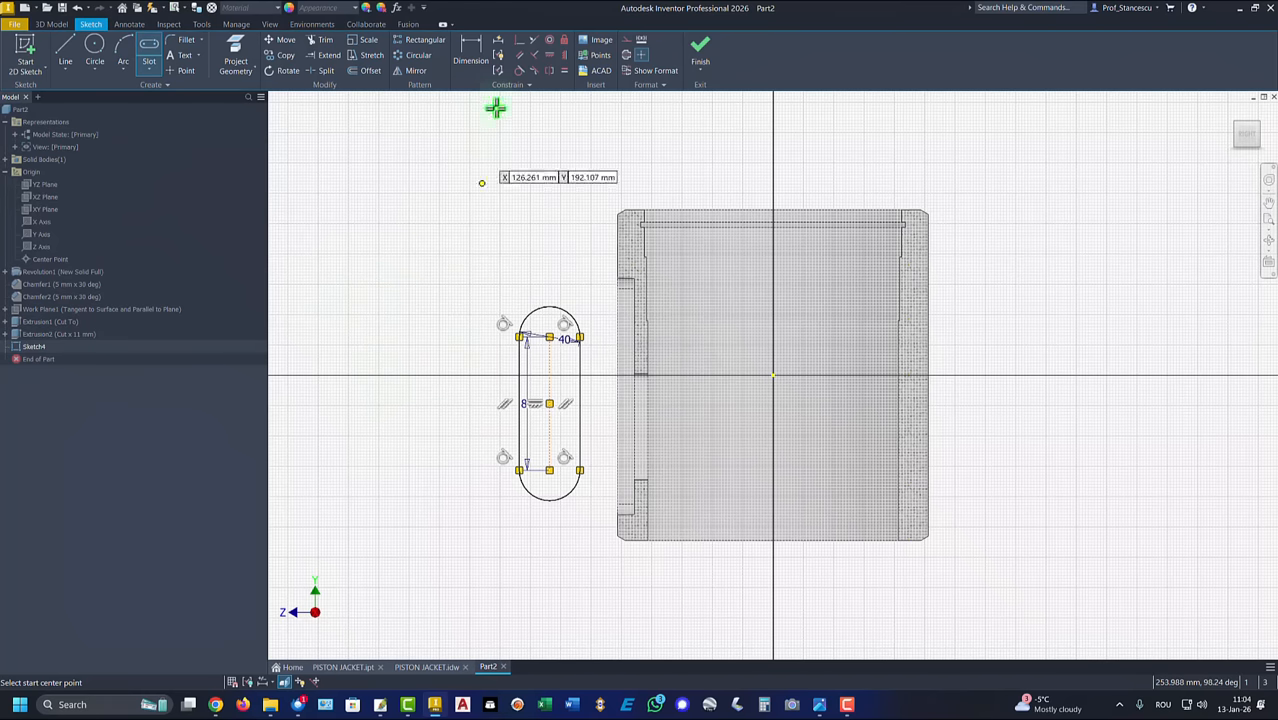
Step: Dimension the 88 mm slot's lower arc center 47 mm above the cylinder's bottom edge
{"action": "left_click", "coordinate": [474, 50]}
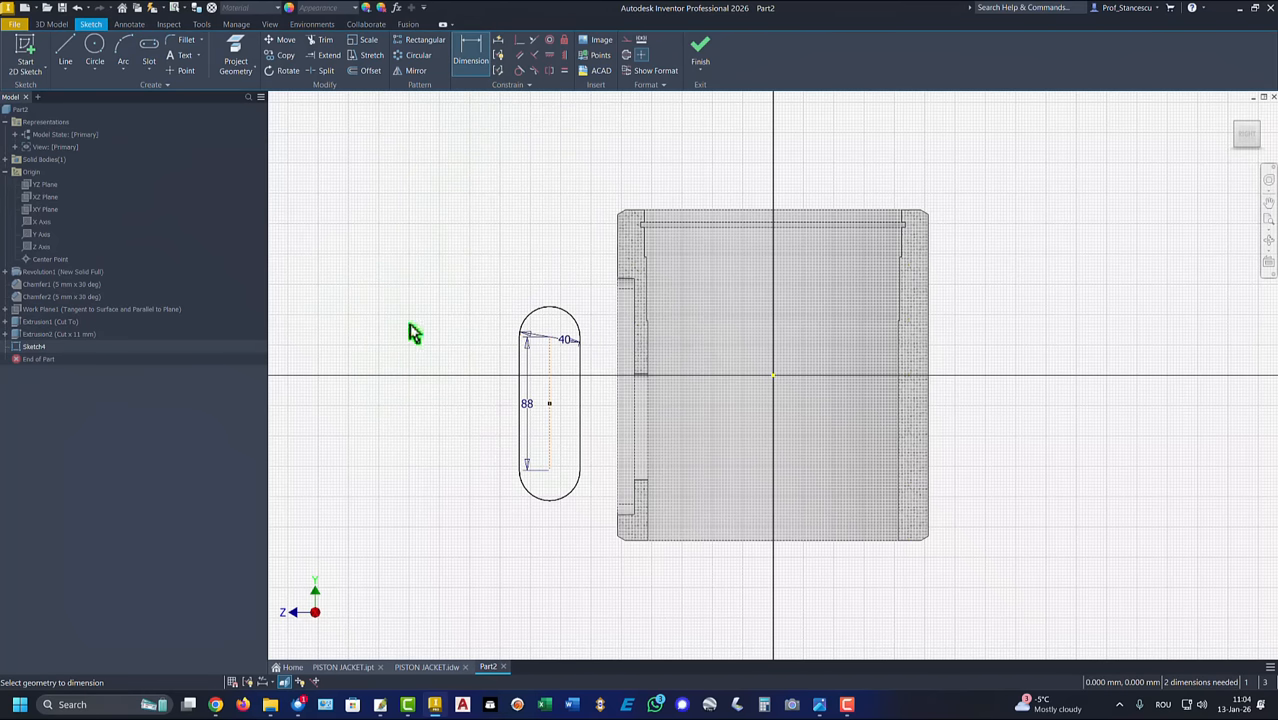
{"action": "left_click", "coordinate": [550, 470]}
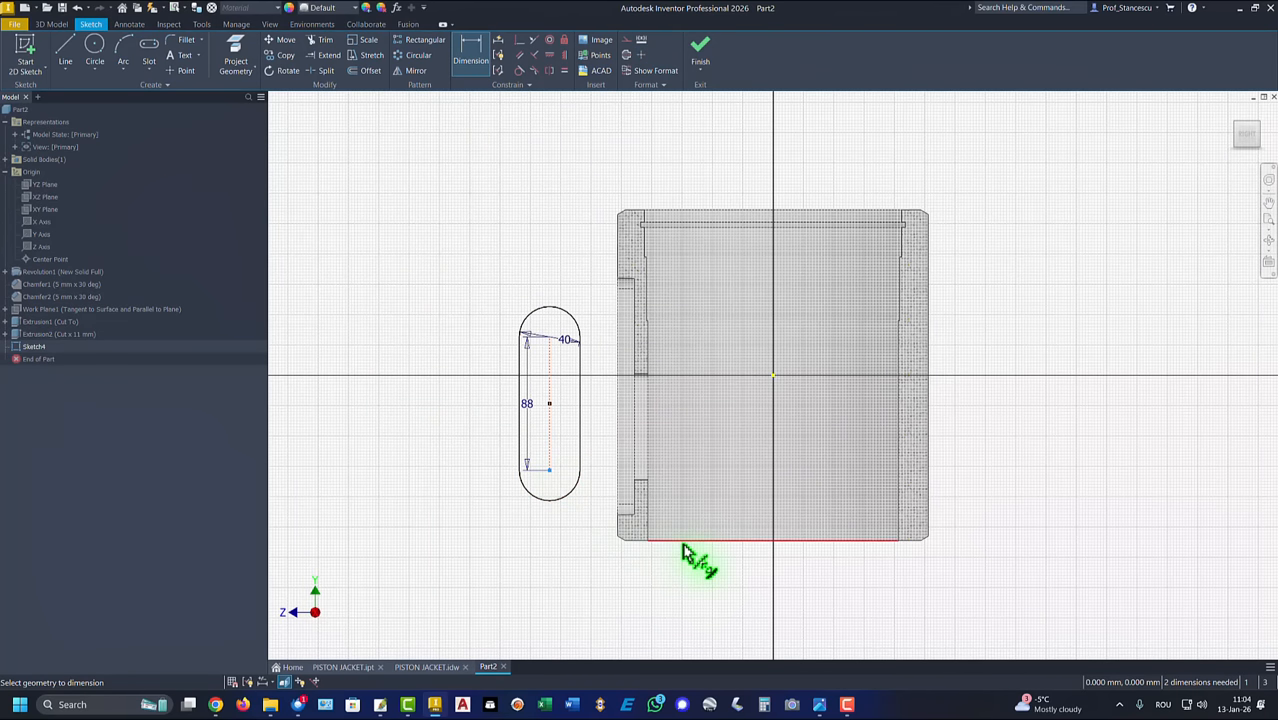
{"action": "left_click", "coordinate": [682, 545]}
{"action": "left_click", "coordinate": [478, 515]}
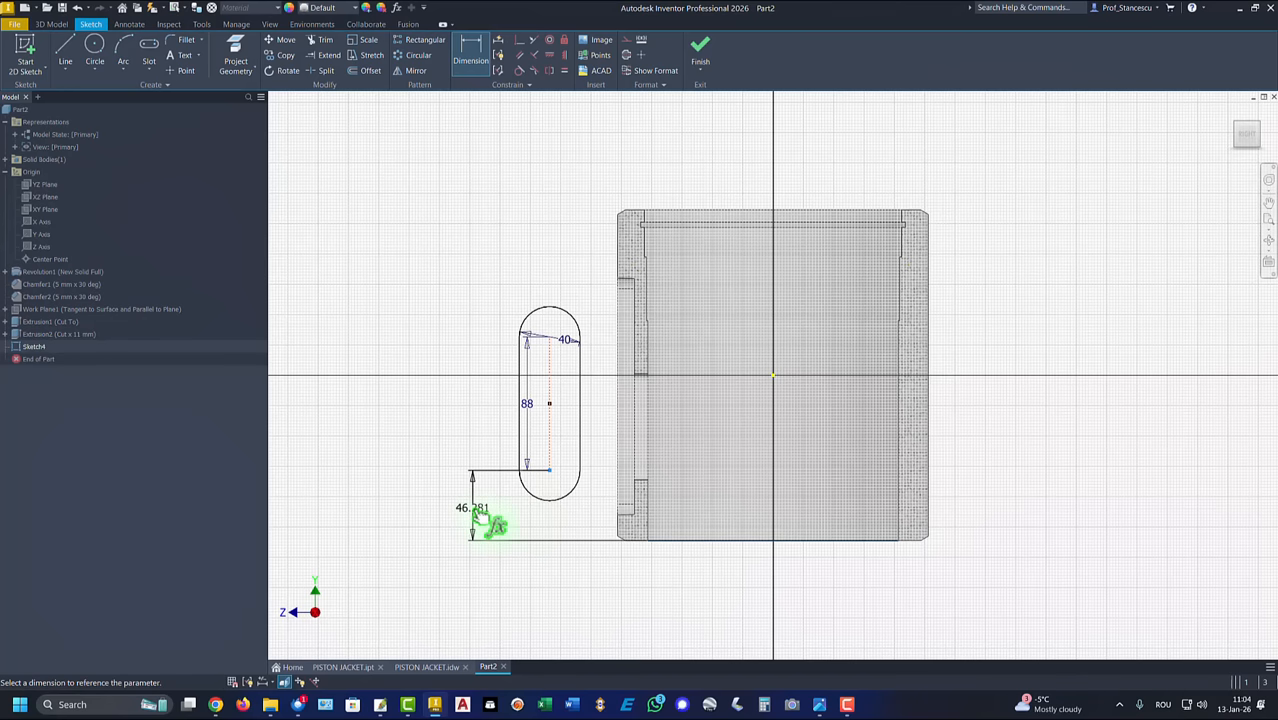
{"action": "type", "text": "47"}
{"action": "key", "text": "Return"}
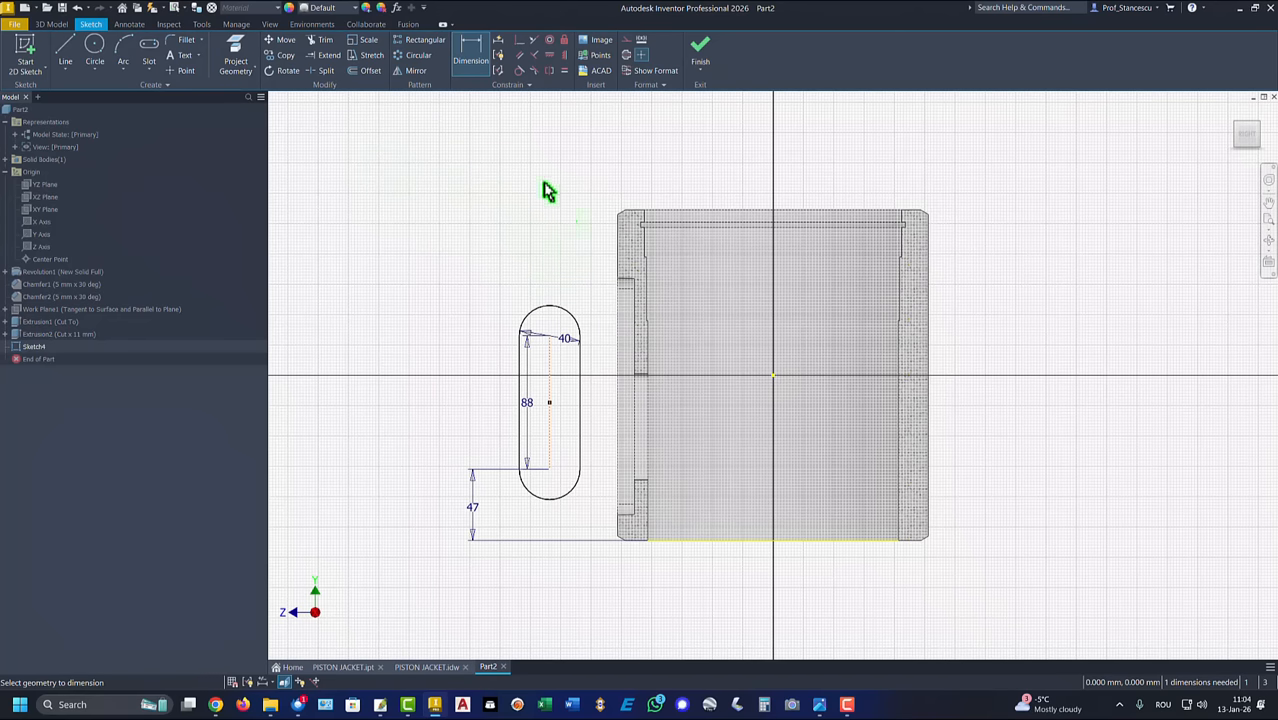
Step: Dimension the 88 mm slot's straight side facing the cylinder 3 mm from the floor edge of the 142 mm slot
{"action": "left_click", "coordinate": [583, 365]}
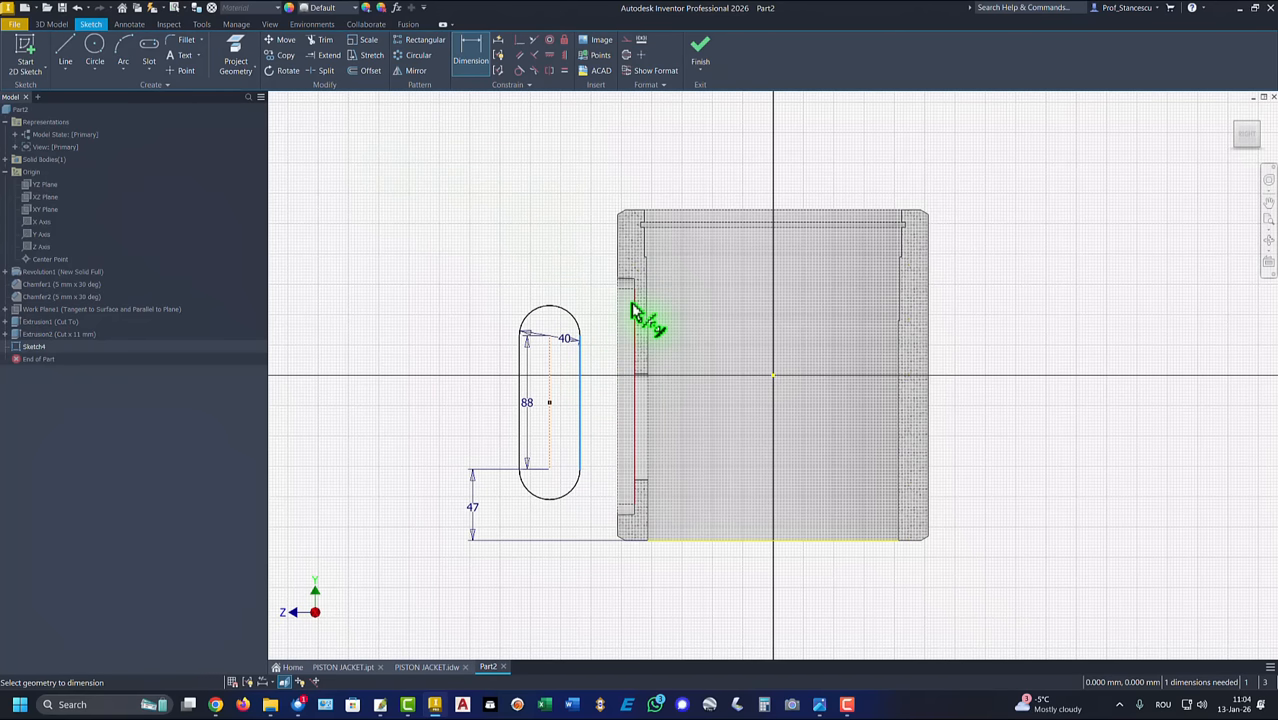
{"action": "left_click", "coordinate": [633, 310]}
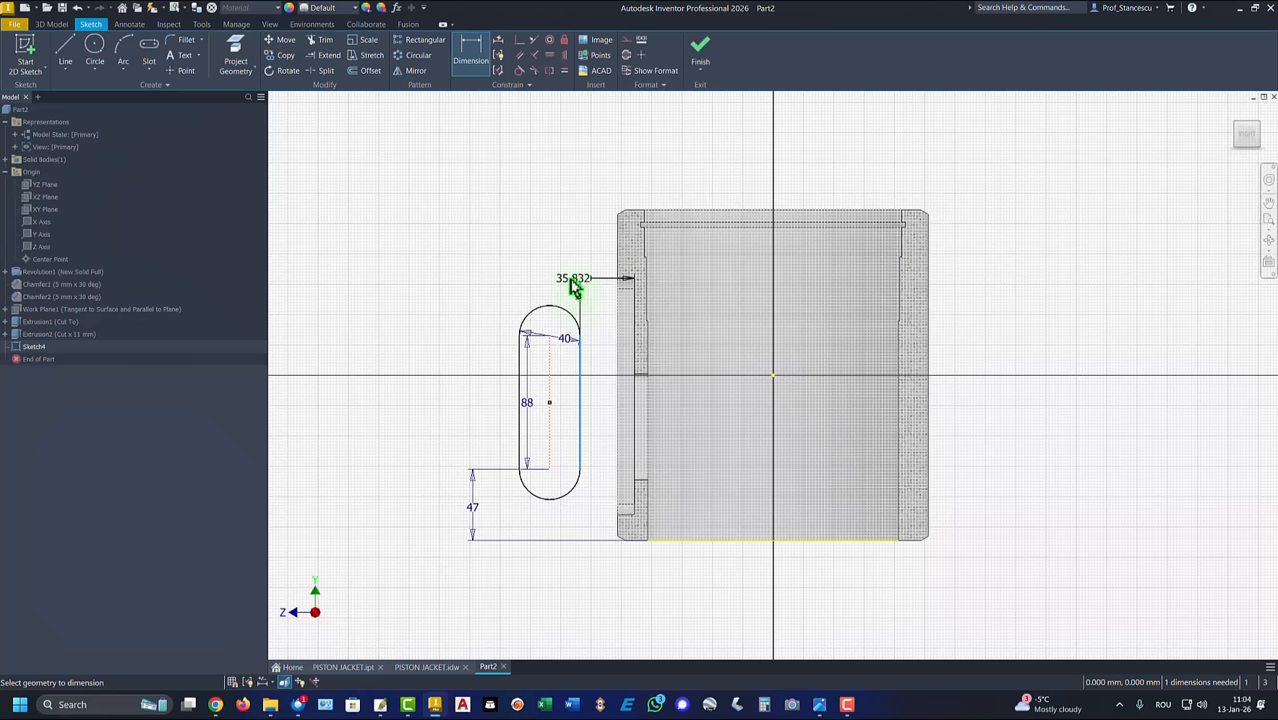
{"action": "left_click", "coordinate": [558, 279]}
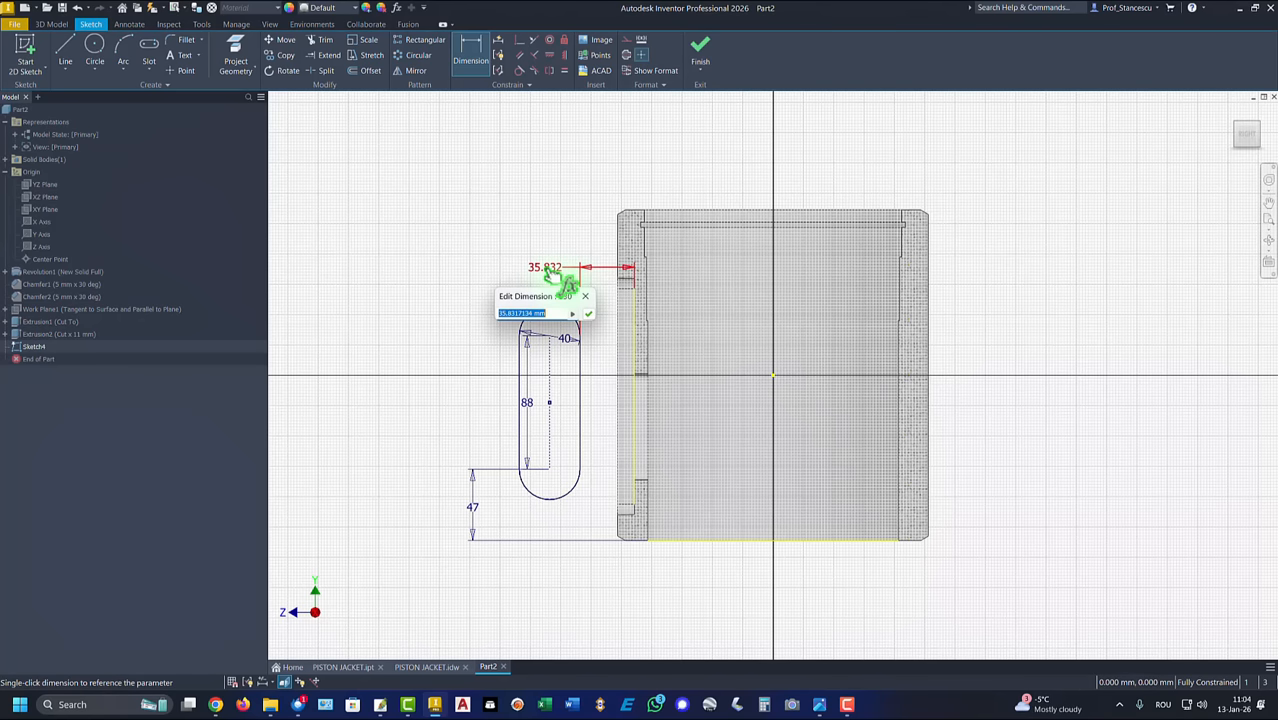
{"action": "type", "text": "3"}
{"action": "key", "text": "Return"}
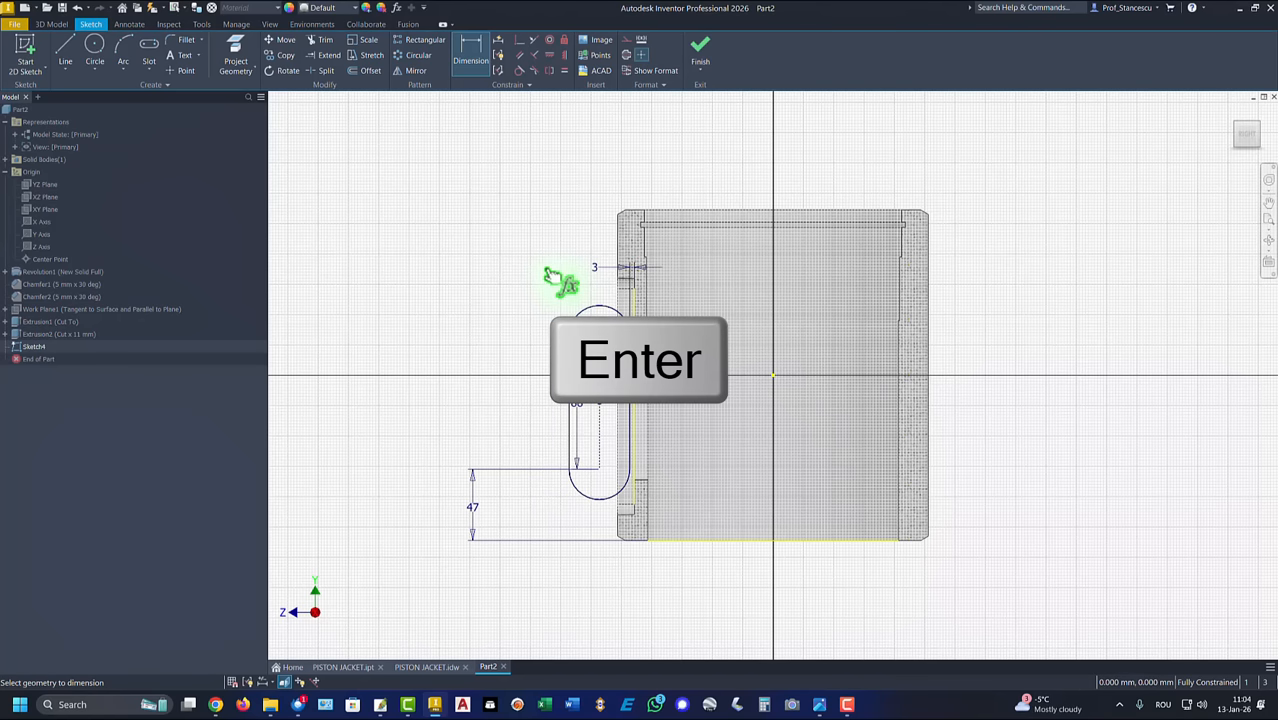
Step: Finish the sketch and extrude the 88 mm slot profile as a symmetric cut with a total distance of 22 mm
{"action": "left_click", "coordinate": [699, 48]}
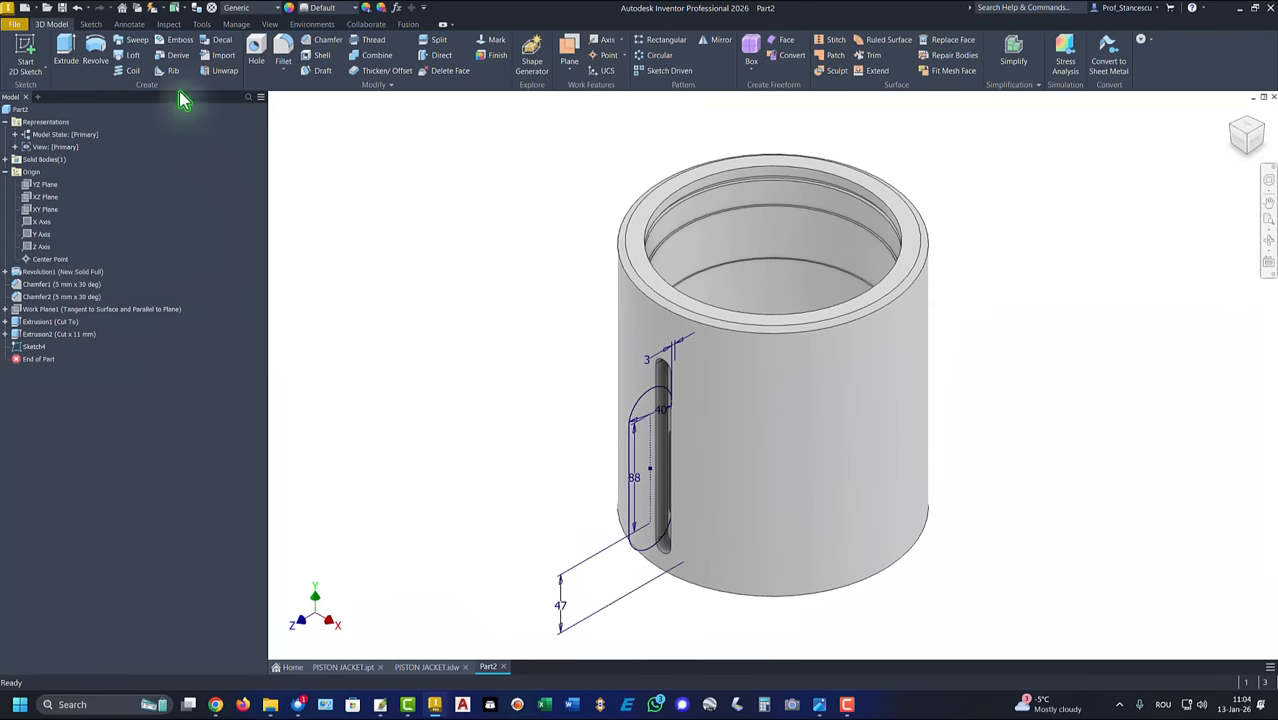
{"action": "left_click", "coordinate": [65, 55]}
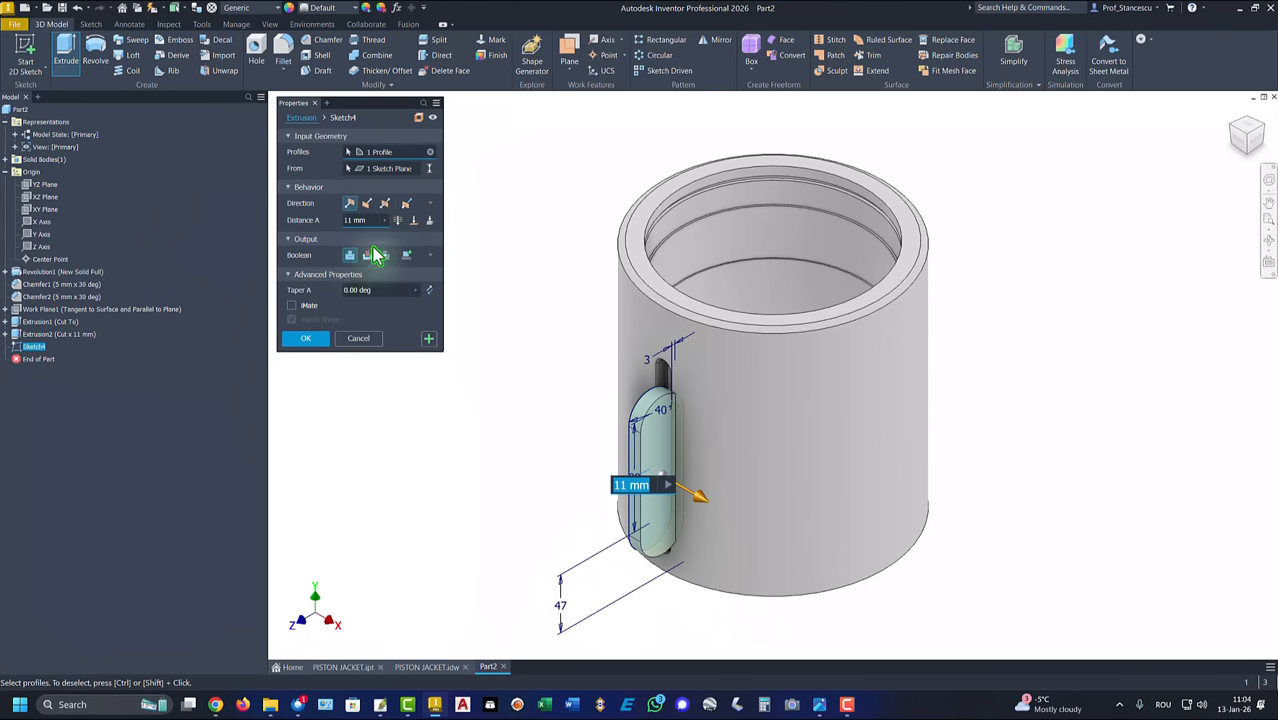
{"action": "left_click", "coordinate": [385, 205]}
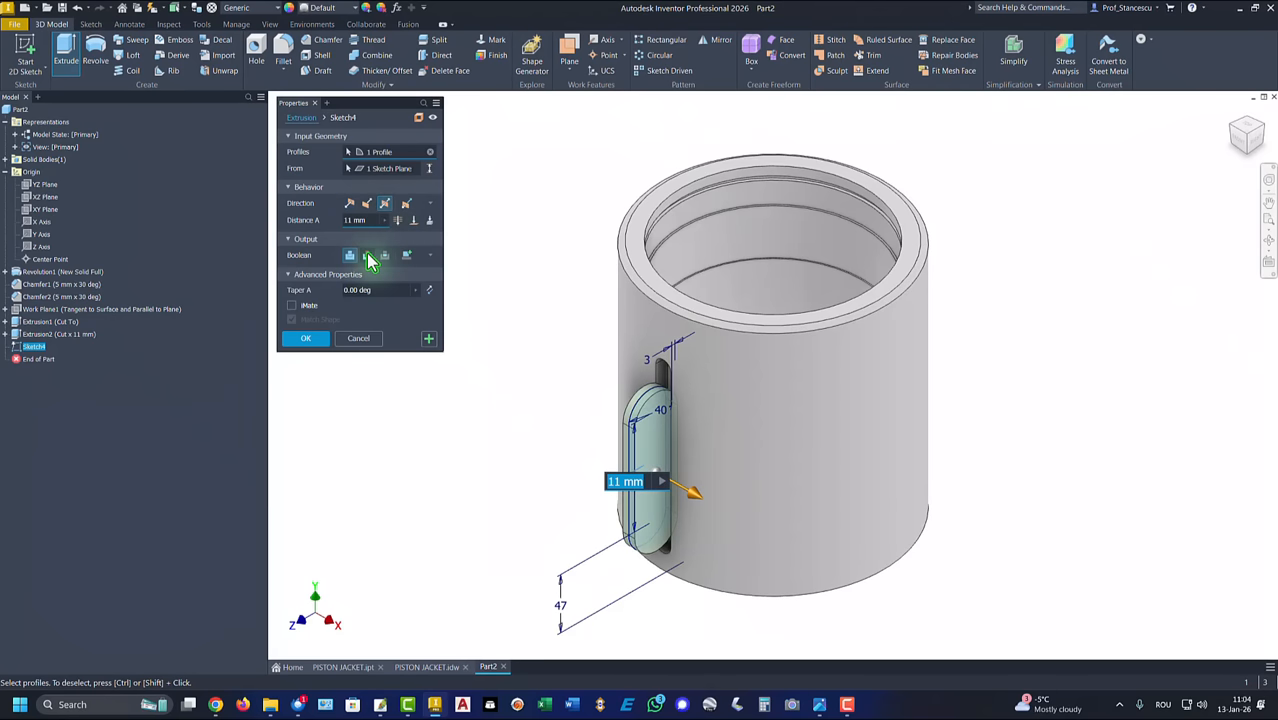
{"action": "left_click", "coordinate": [368, 256]}
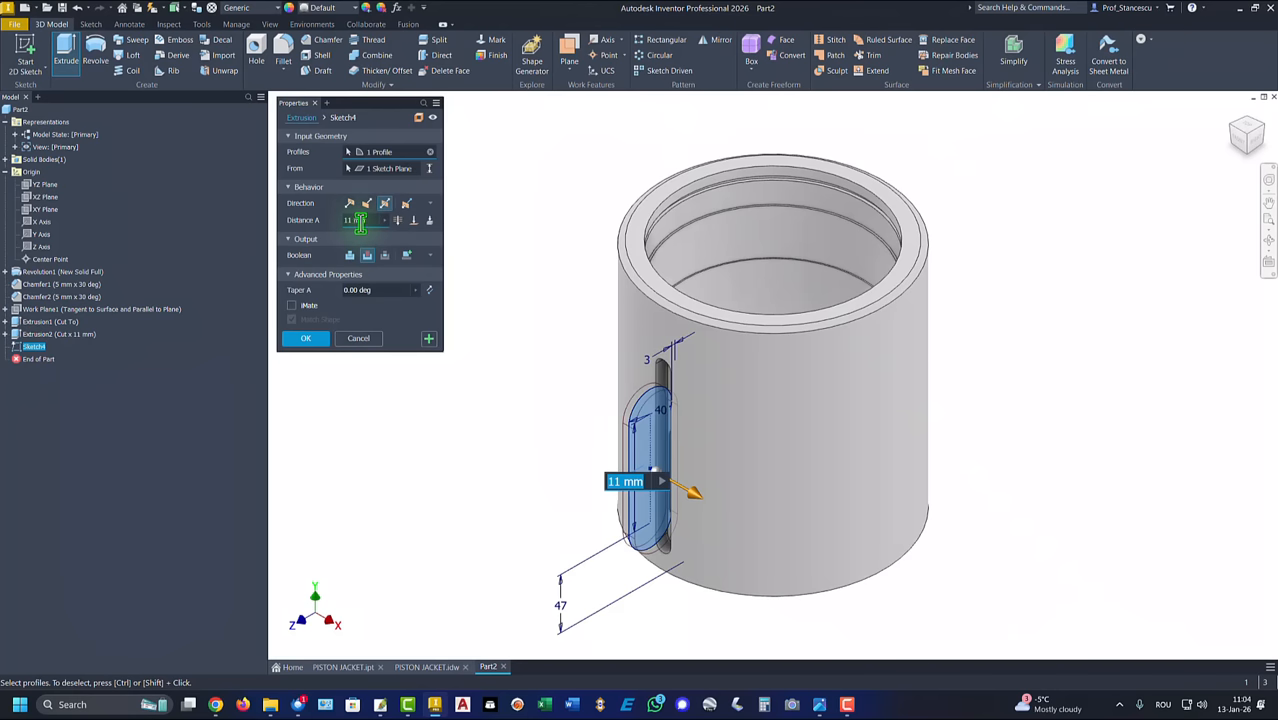
{"action": "left_click", "coordinate": [366, 221]}
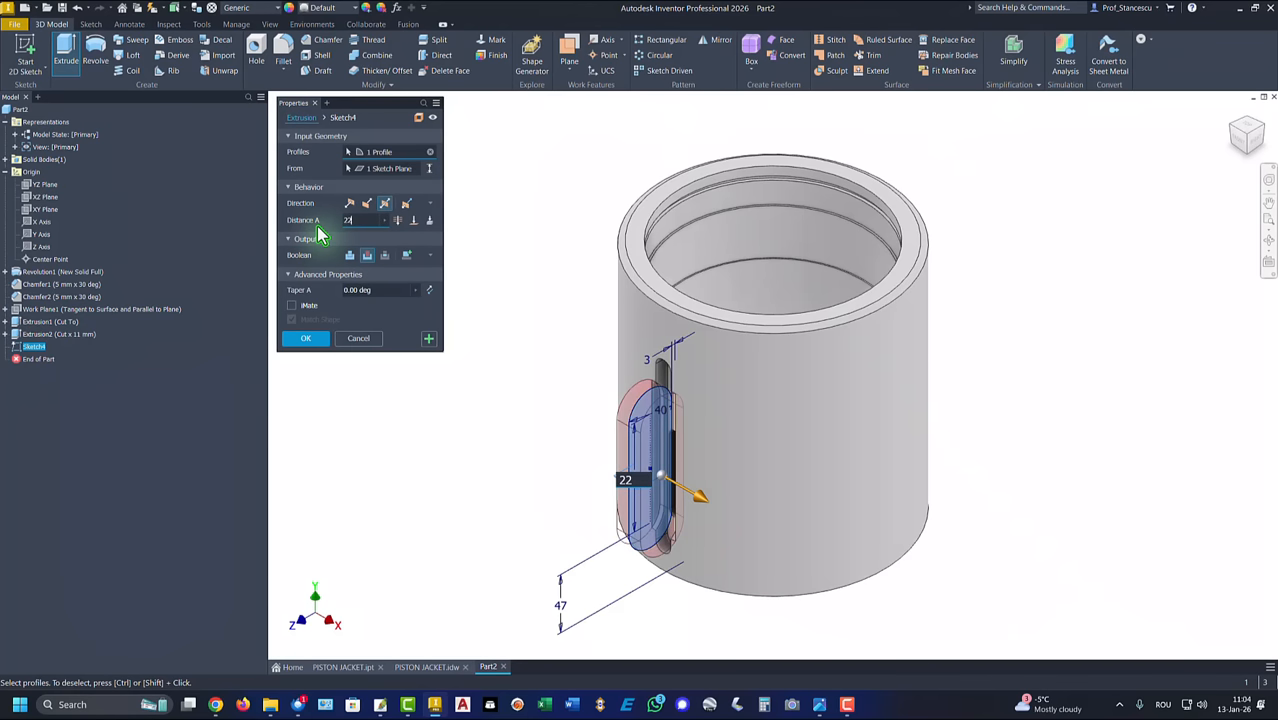
{"action": "left_click", "coordinate": [307, 340]}
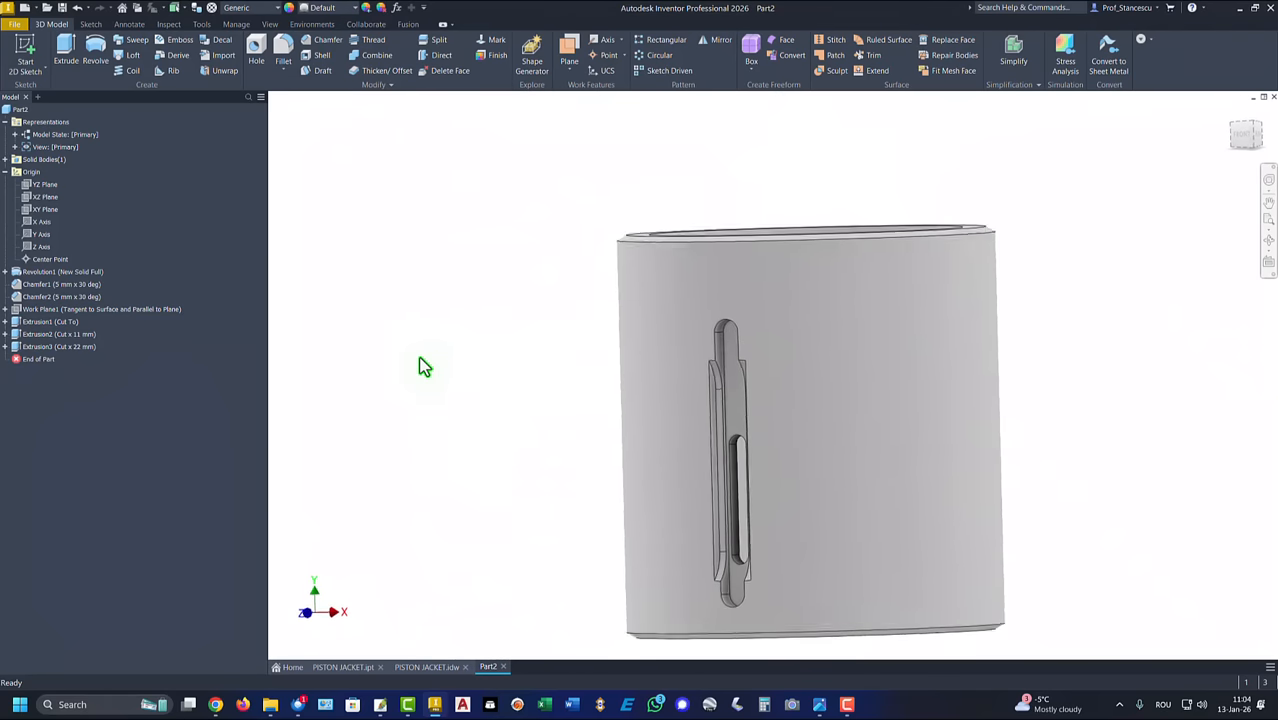
{"action": "key", "text": "F6"}
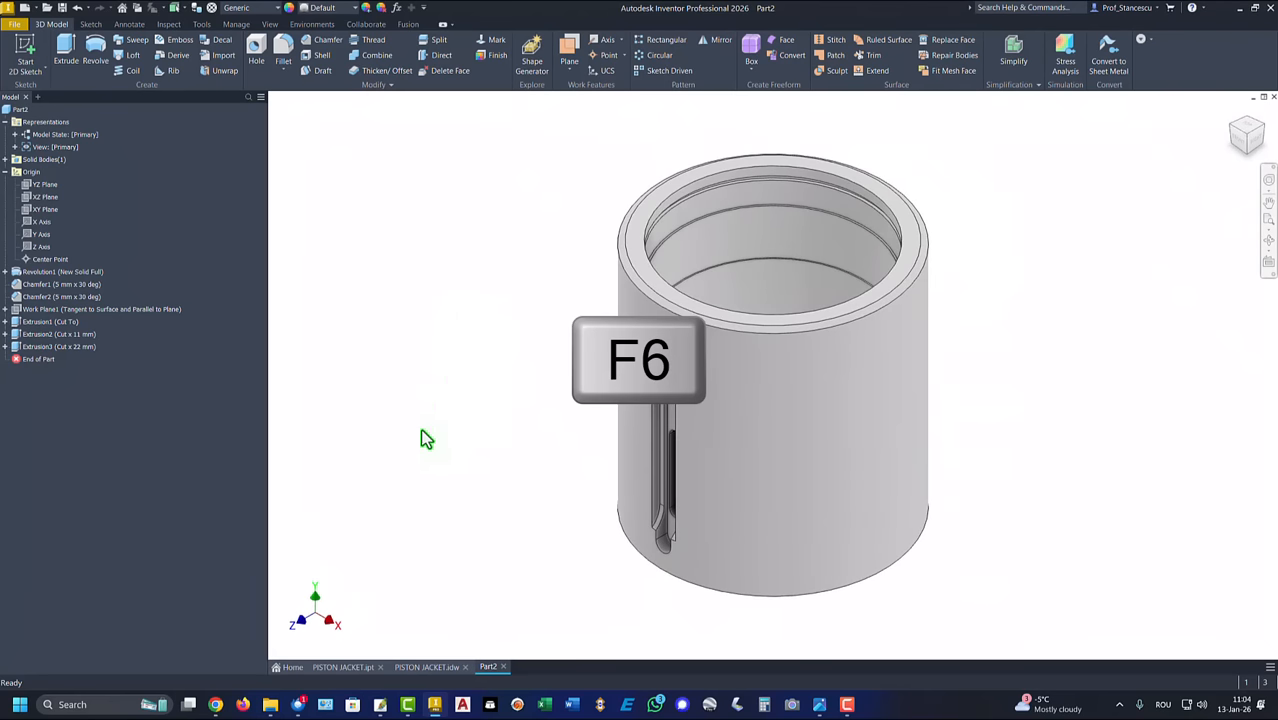
Step: Check the drawing, then circular-pattern the 60, 142 and 88 mm slot cuts around the cylinder axis with 17 instances over 360 degrees
{"action": "left_click", "coordinate": [438, 667]}
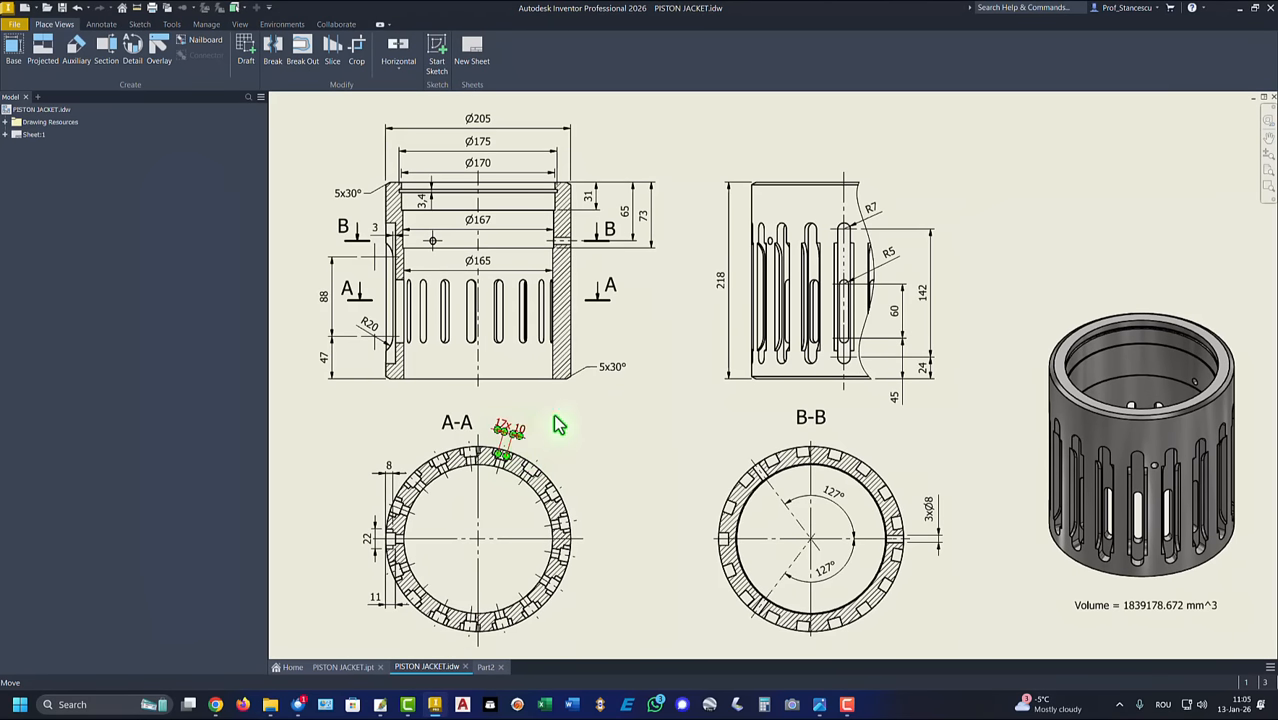
{"action": "left_click", "coordinate": [486, 667]}
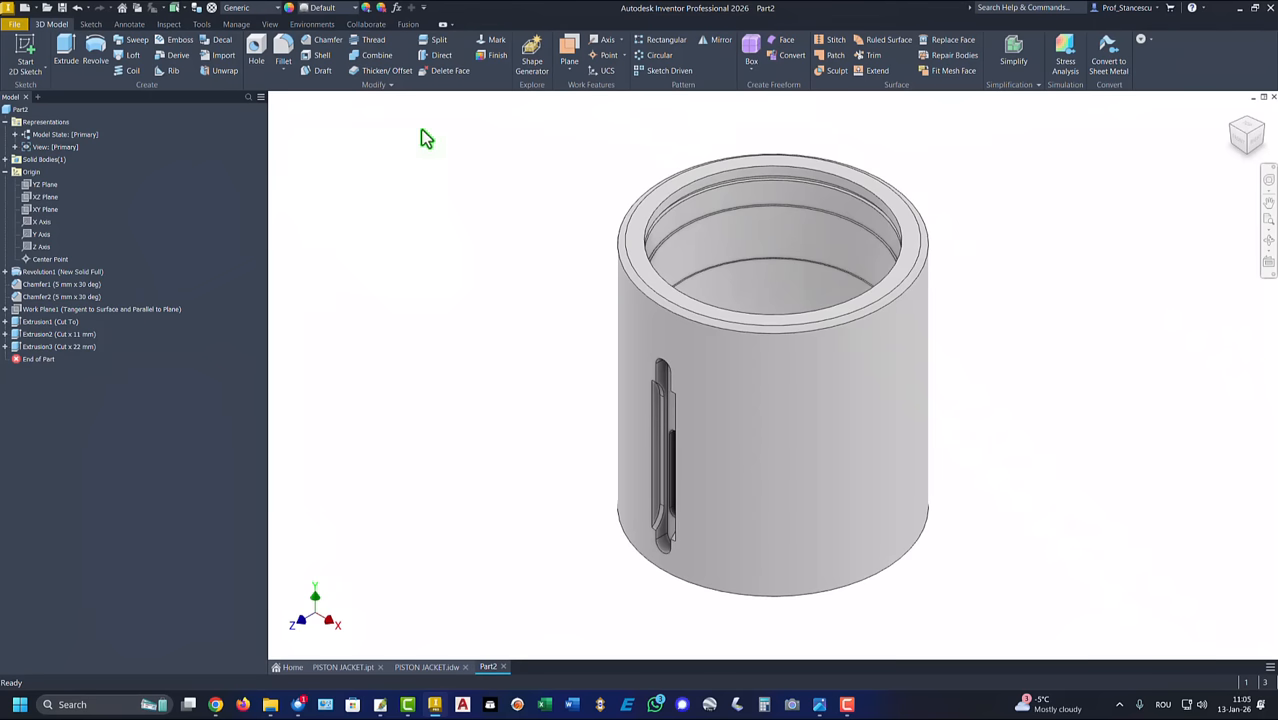
{"action": "left_click", "coordinate": [657, 58]}
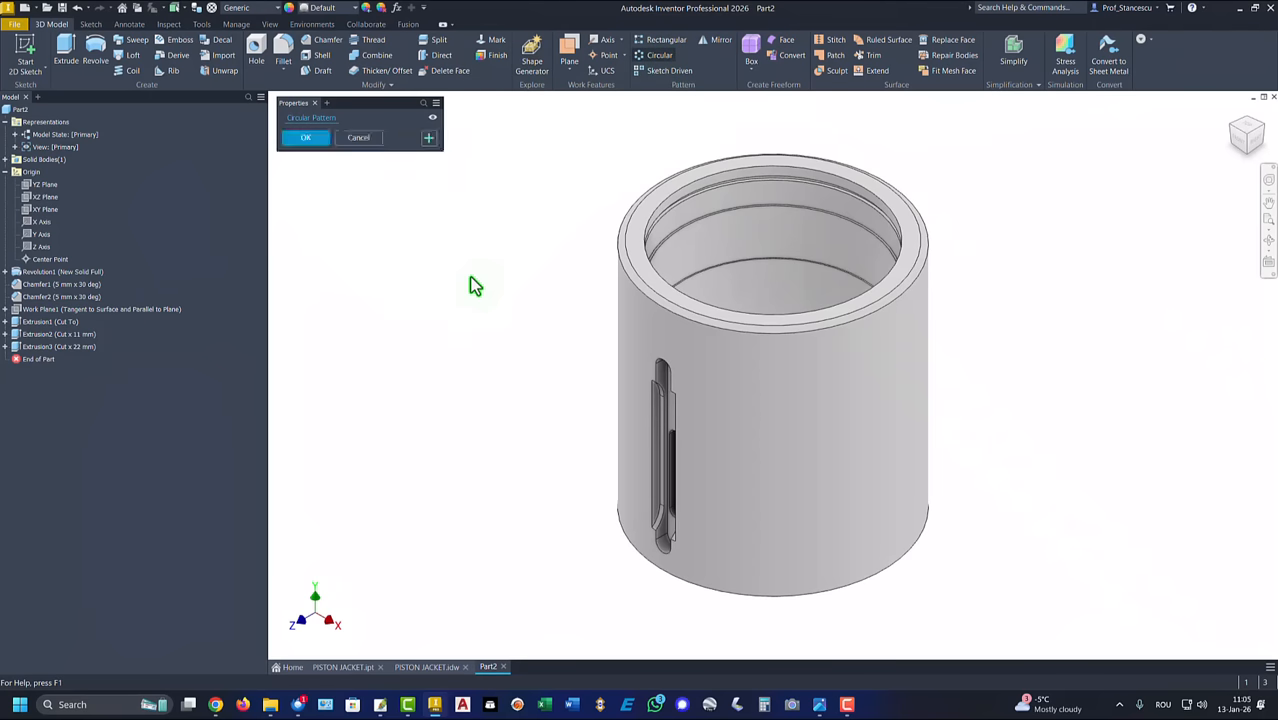
{"action": "left_click", "coordinate": [55, 346]}
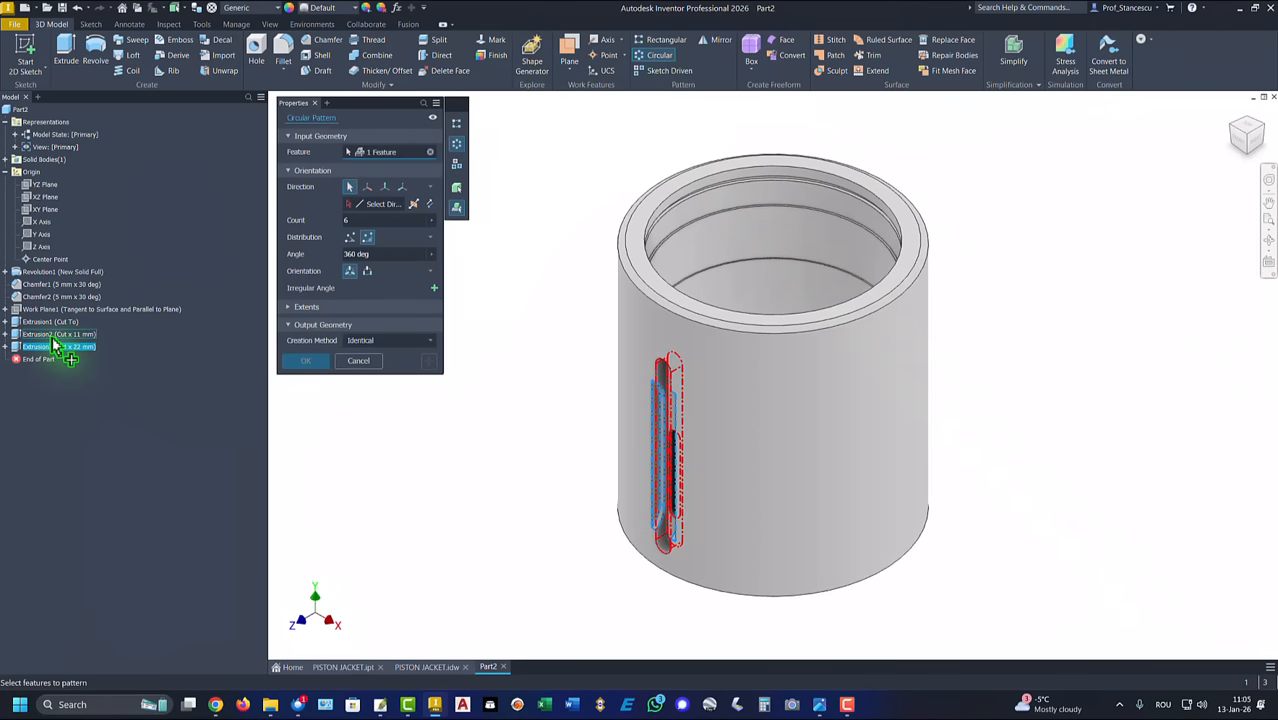
{"action": "left_click", "coordinate": [55, 334]}
{"action": "left_click", "coordinate": [55, 322]}
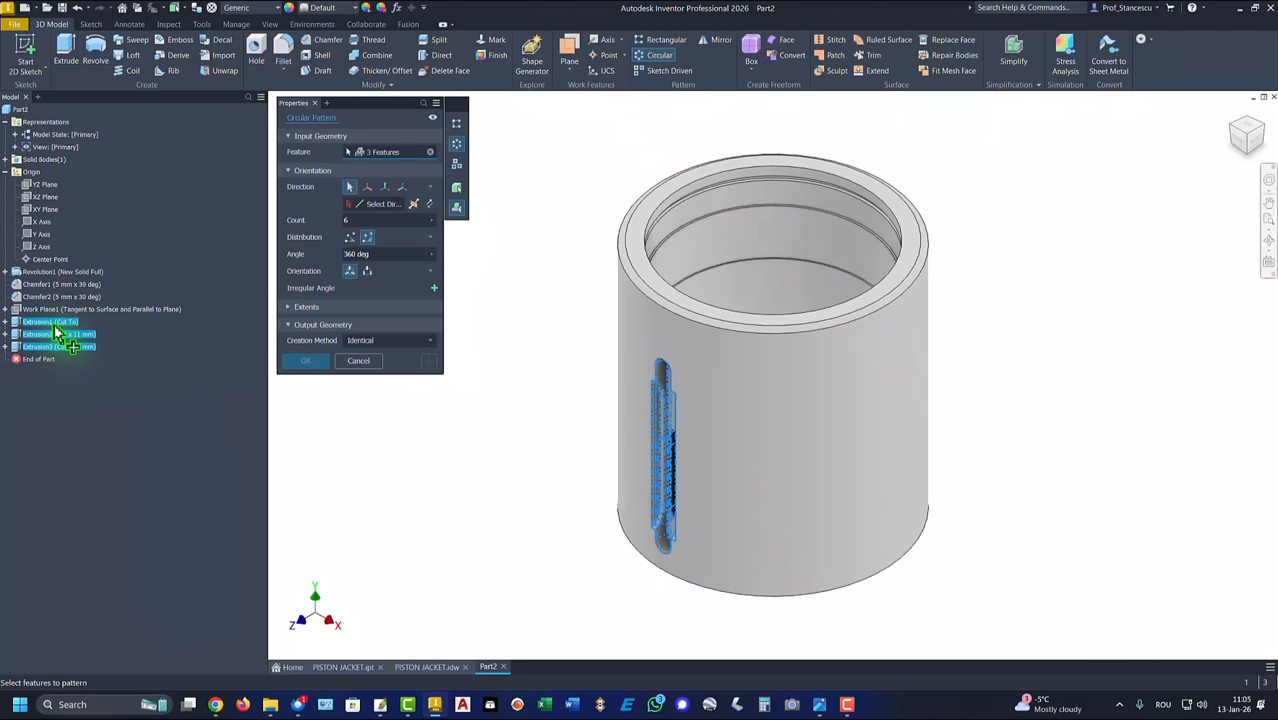
{"action": "left_click", "coordinate": [366, 204]}
{"action": "left_click", "coordinate": [738, 430]}
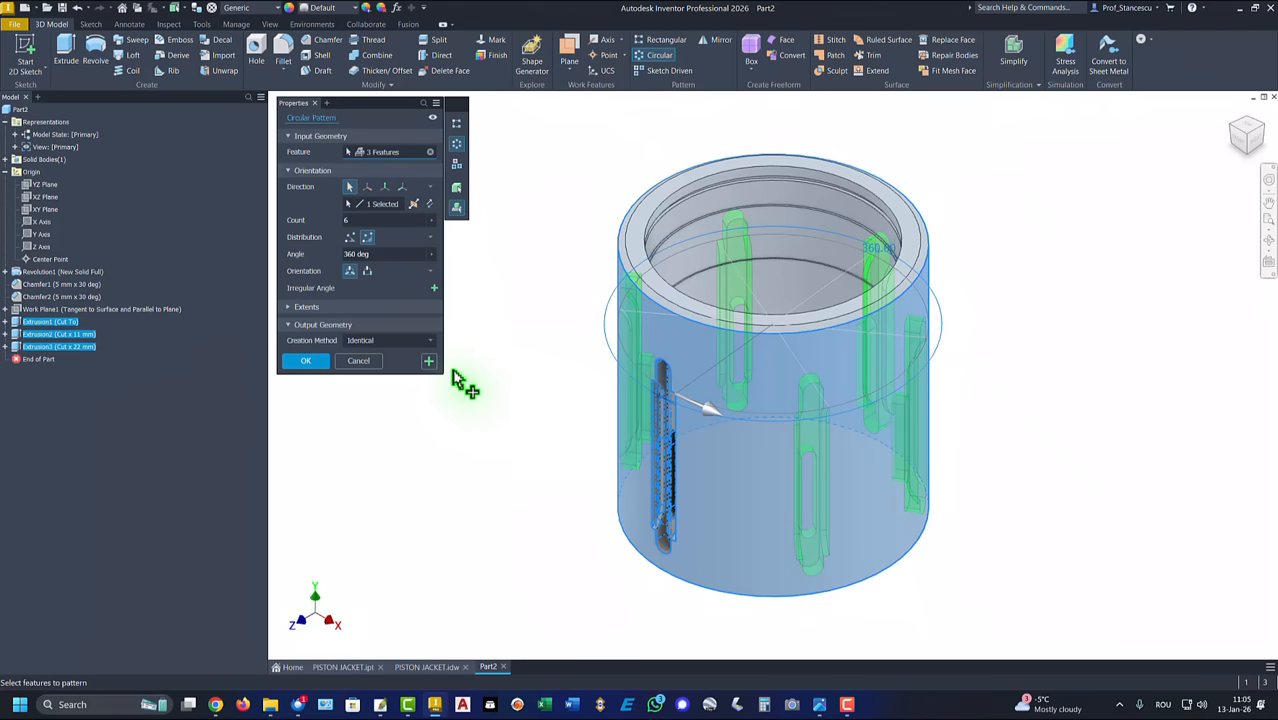
{"action": "left_click", "coordinate": [347, 221]}
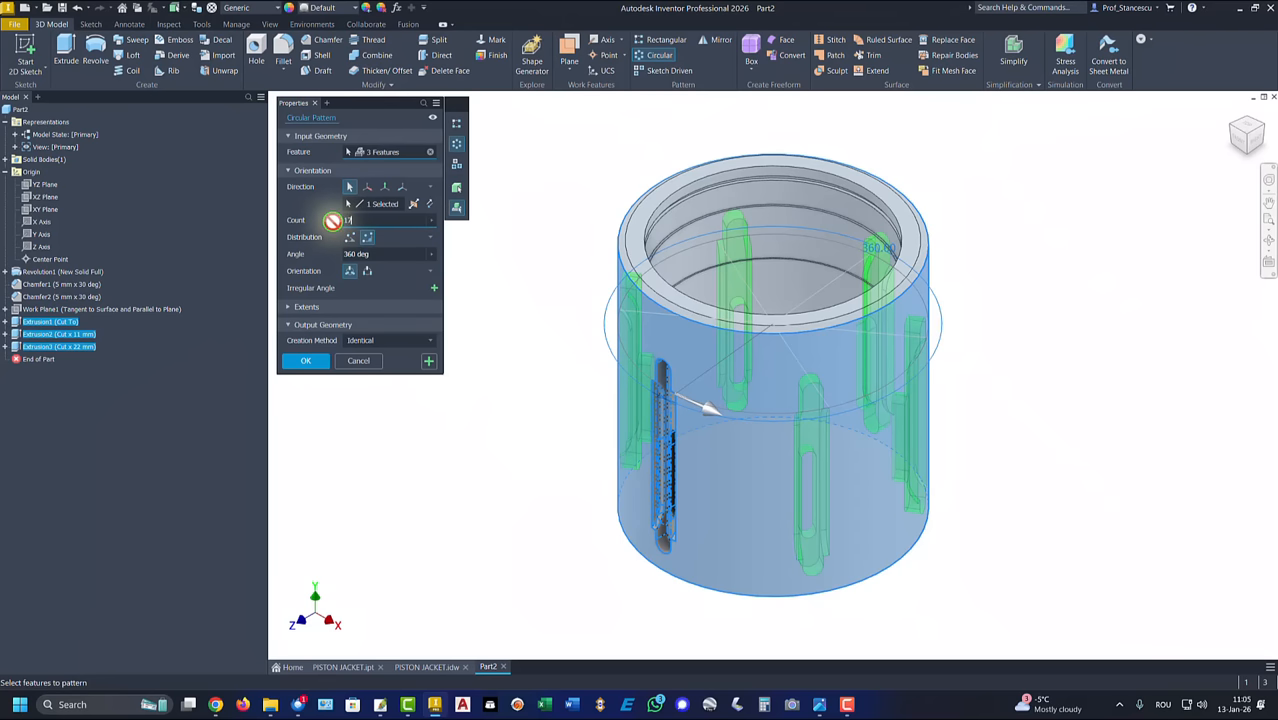
{"action": "type", "text": "17"}
{"action": "left_click", "coordinate": [308, 361]}
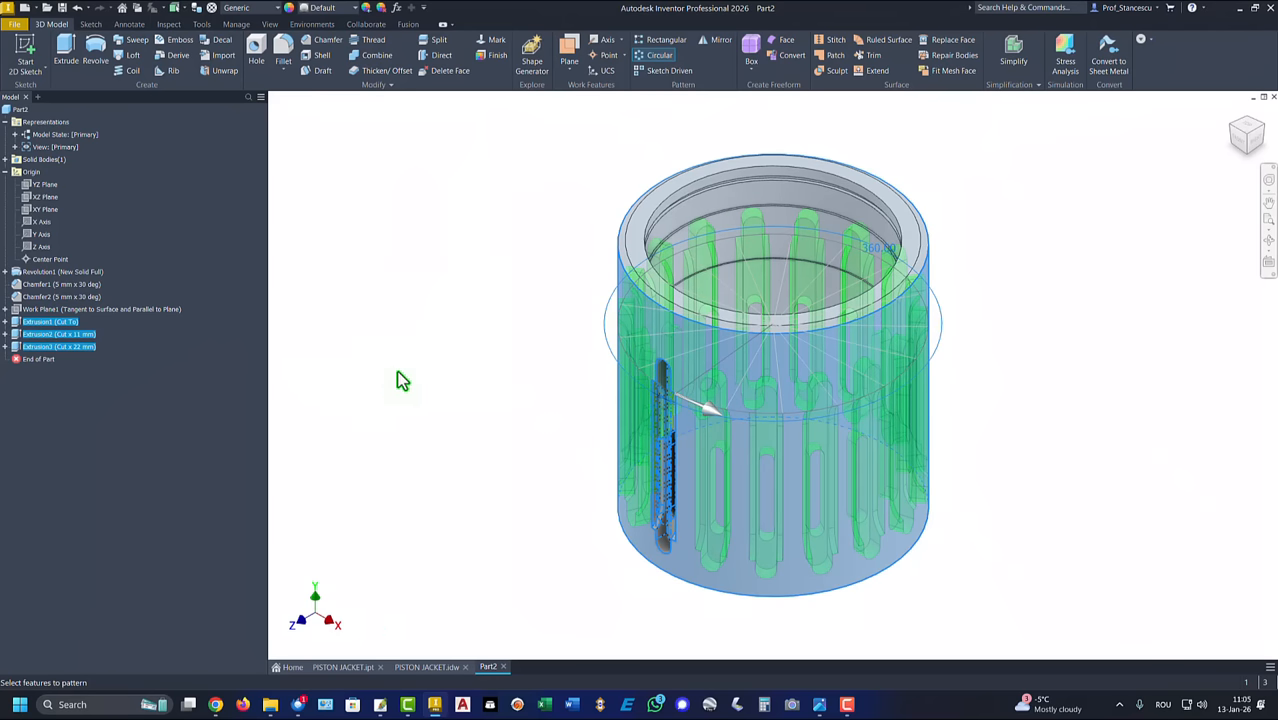
{"action": "key", "text": "F6"}
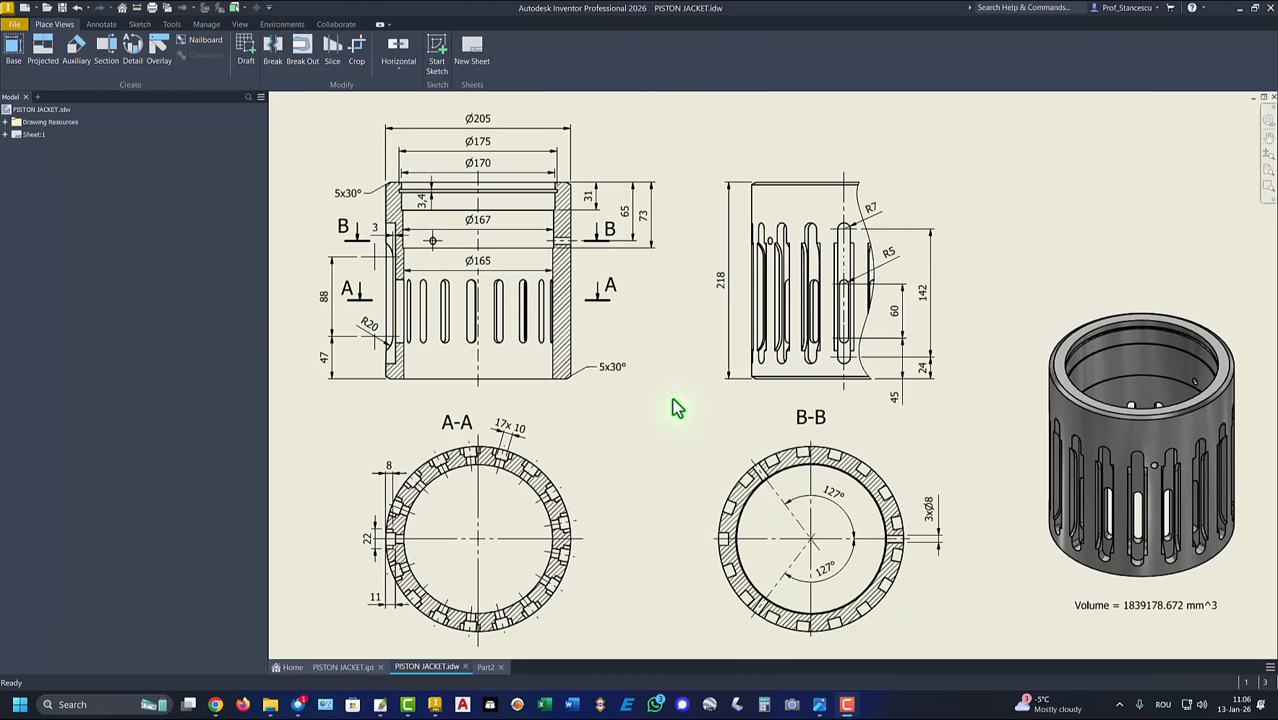
Step: Start a sketch on the YZ plane and slice the graphics to expose the cylinder wall
{"action": "left_click", "coordinate": [633, 205]}
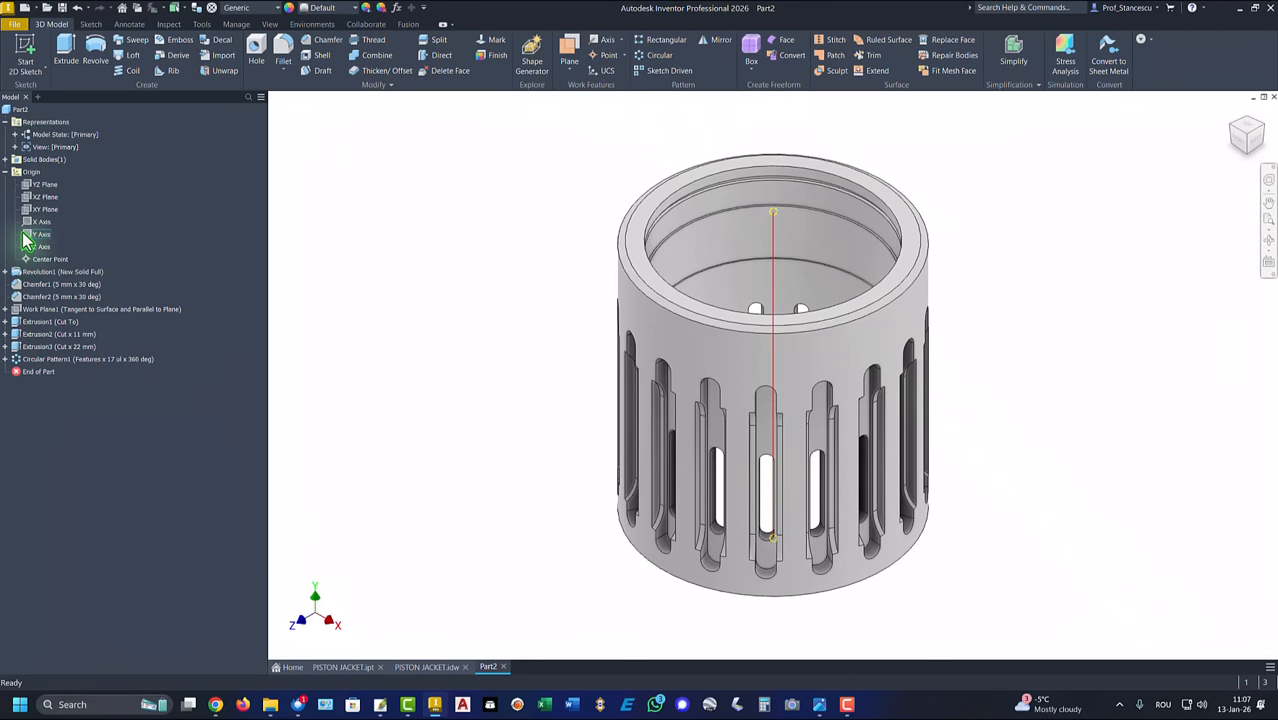
{"action": "left_click", "coordinate": [36, 185]}
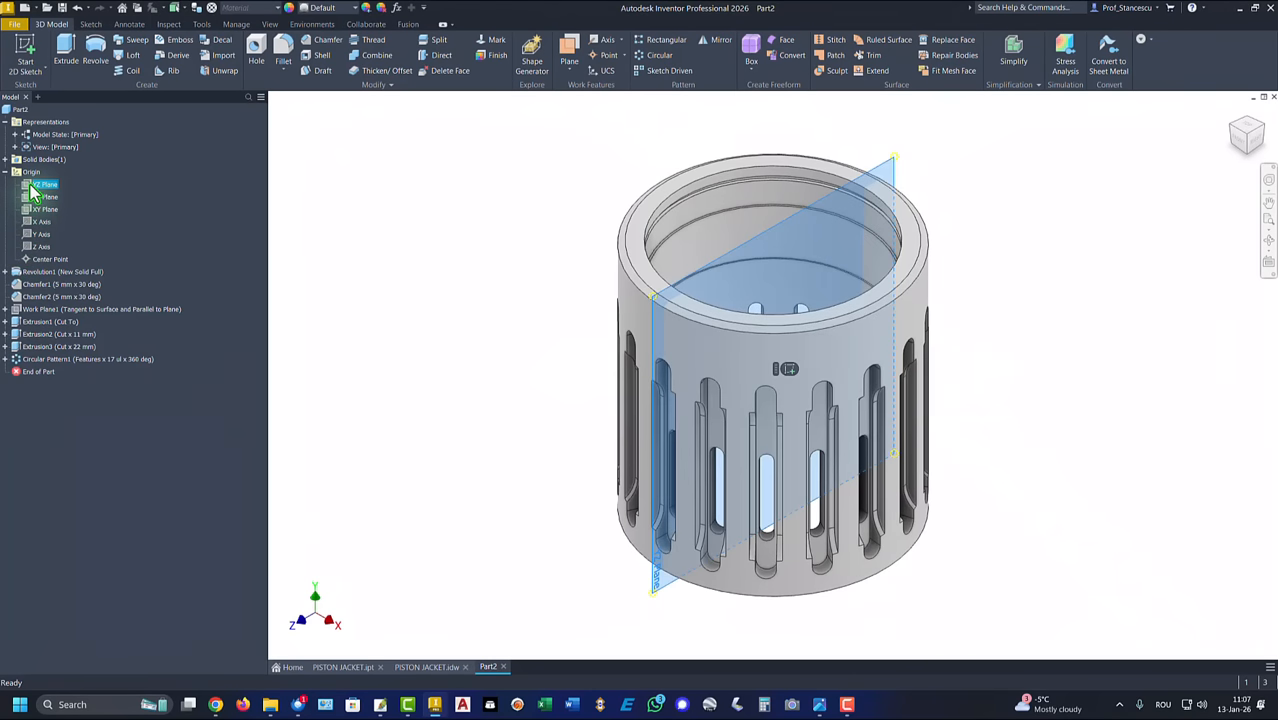
{"action": "left_click", "coordinate": [785, 369]}
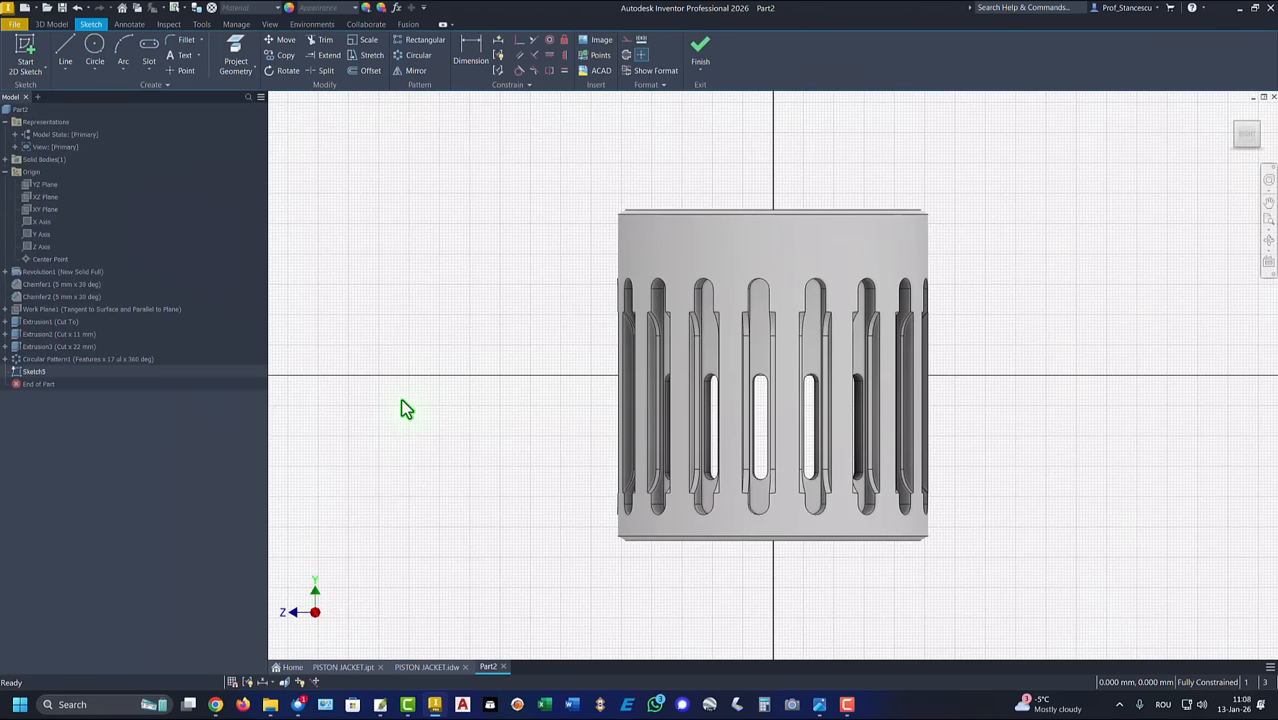
{"action": "key", "text": "Home"}
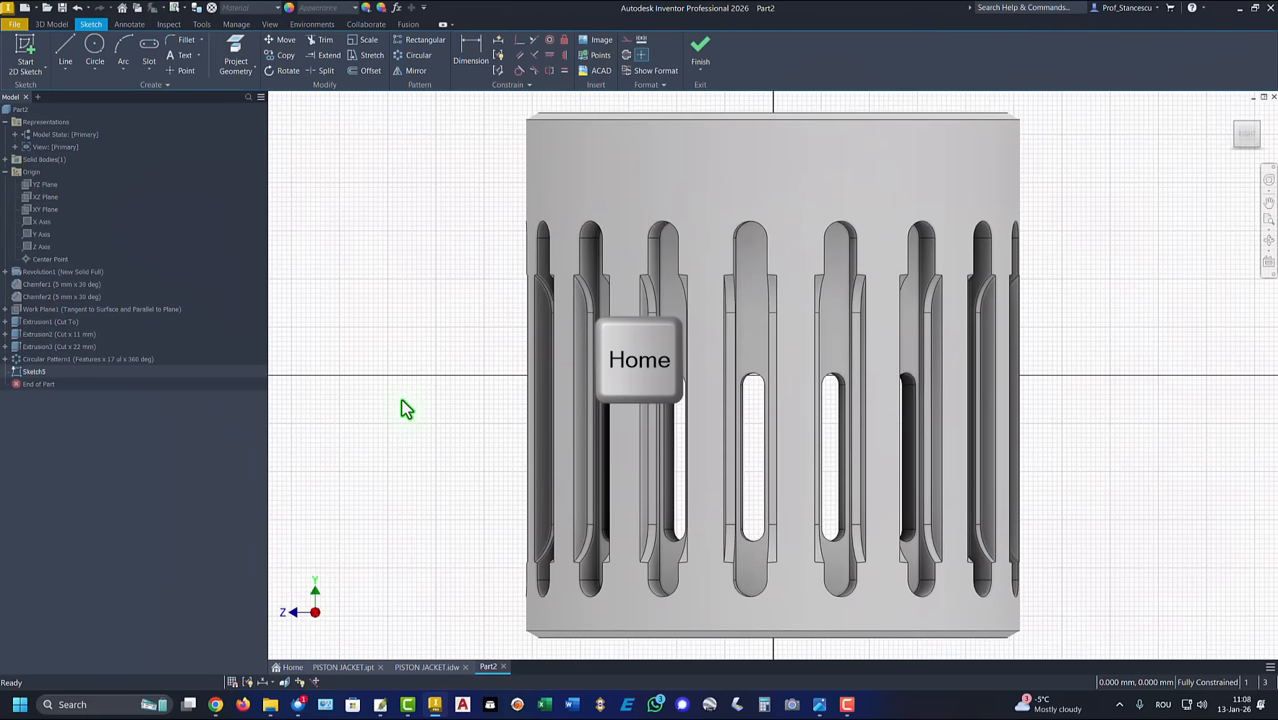
{"action": "key", "text": "F7"}
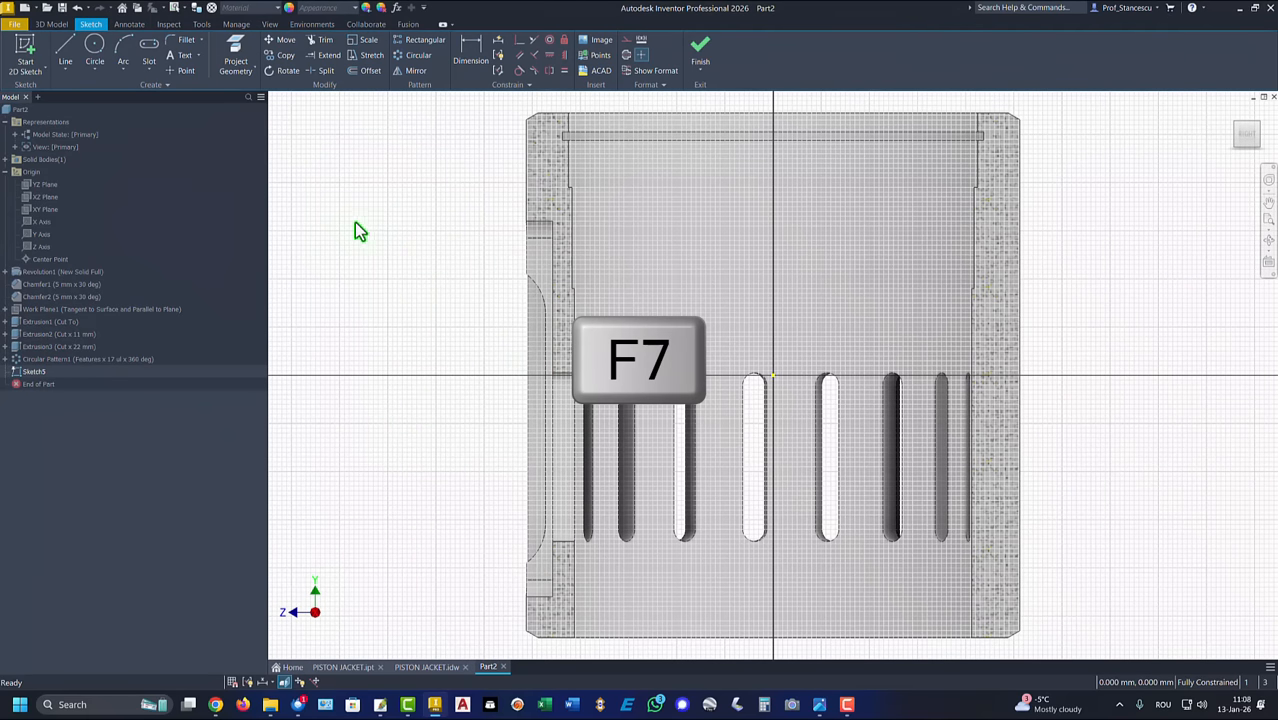
Step: Sketch a horizontal rectangle about 115 mm long above the slots, from near the cylinder axis through the uncut wall
{"action": "left_click", "coordinate": [153, 70]}
{"action": "left_click", "coordinate": [150, 97]}
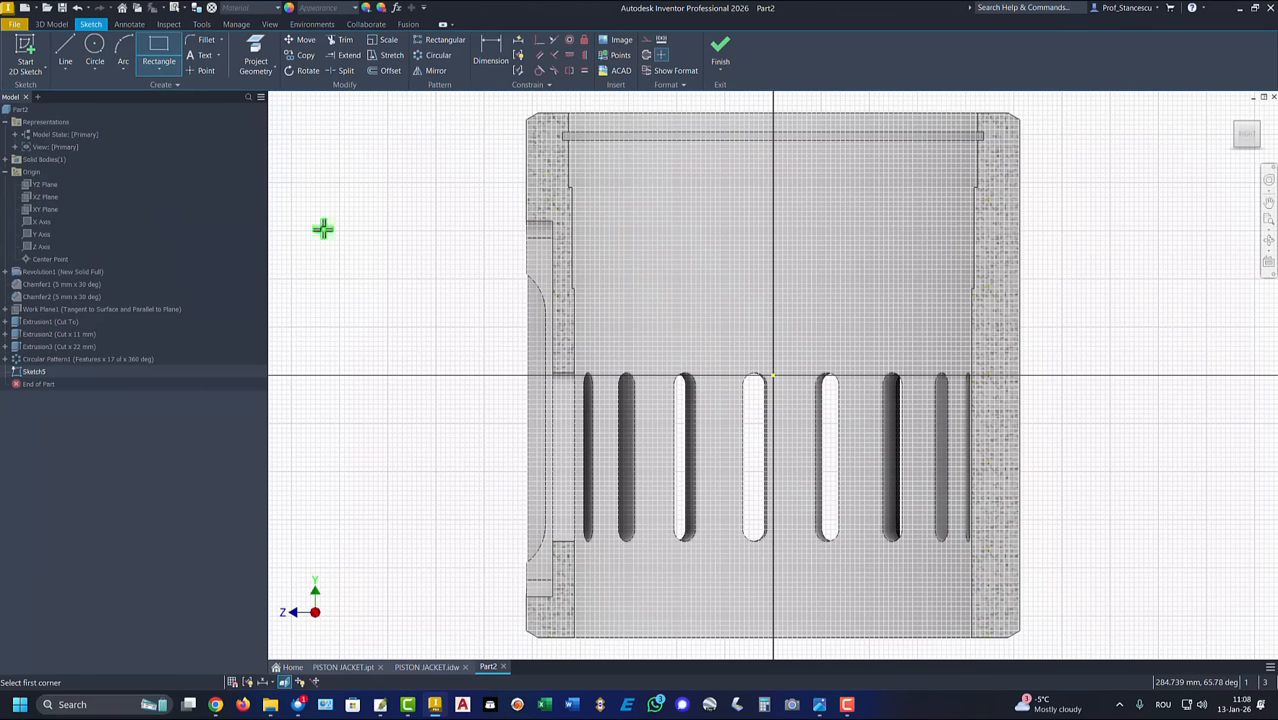
{"action": "left_click", "coordinate": [790, 239]}
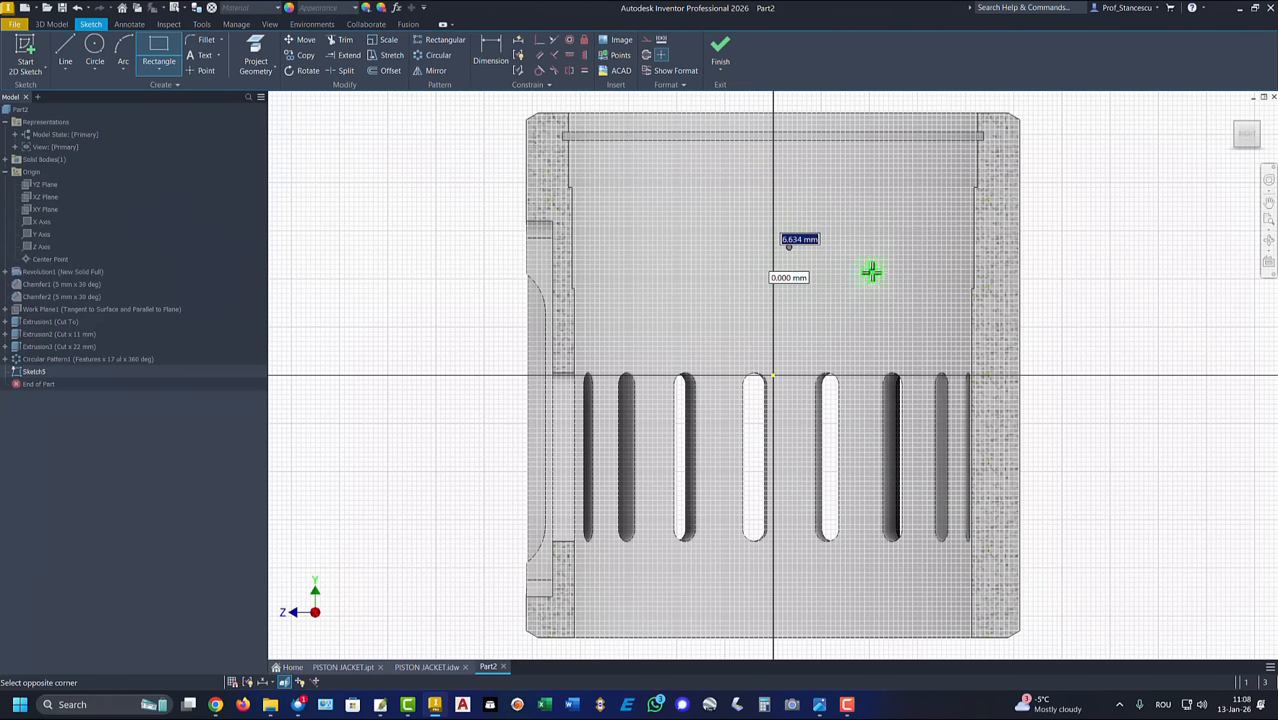
{"action": "left_click", "coordinate": [1065, 260]}
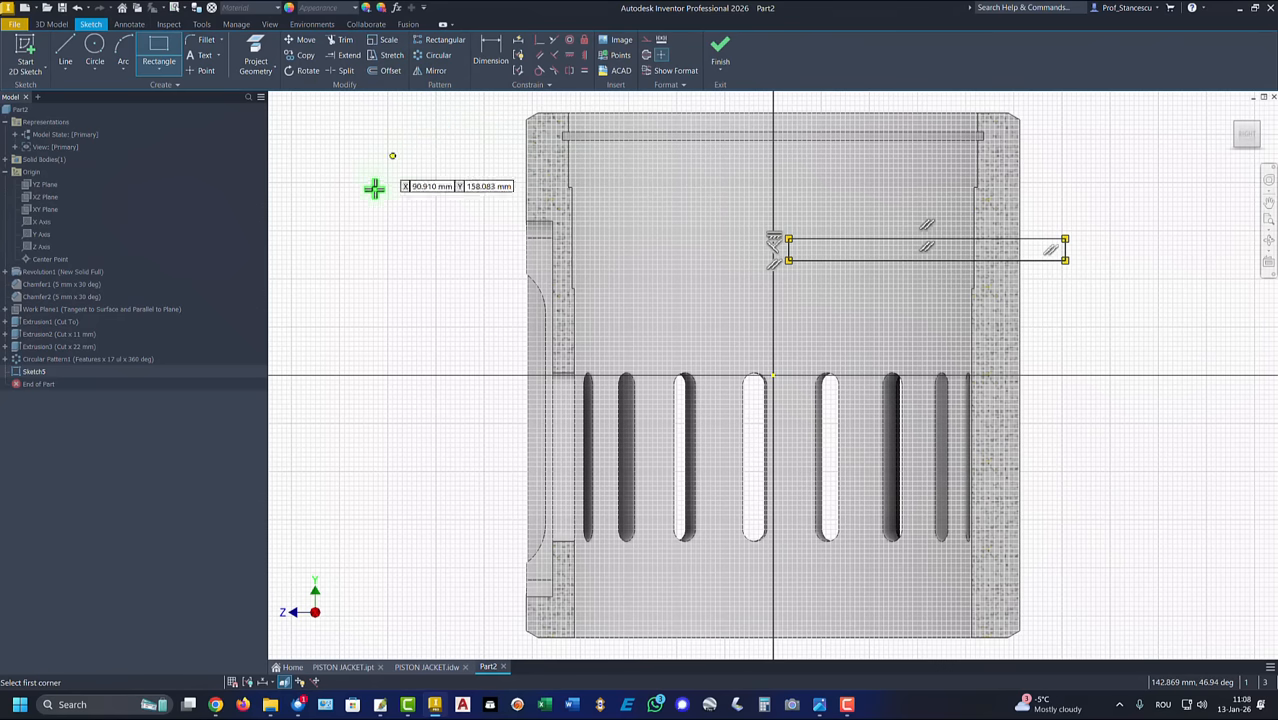
{"action": "key", "text": "Escape"}
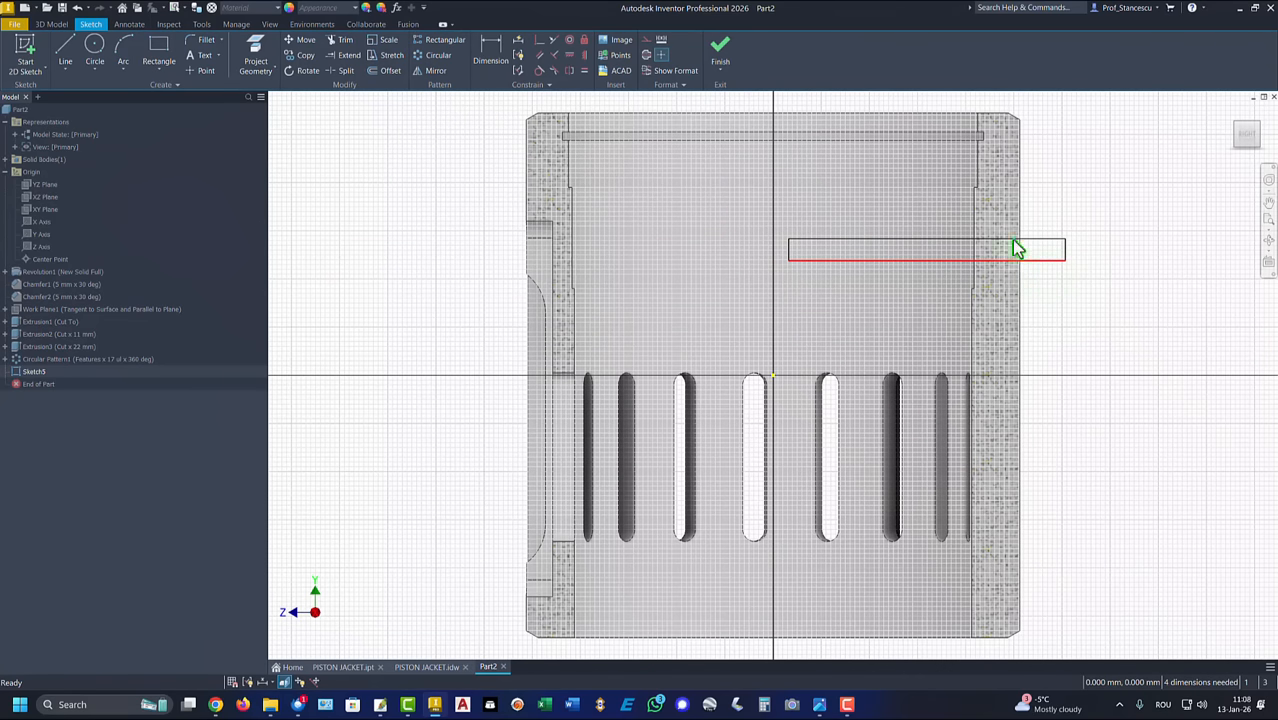
Step: Dimension the rectangle's lower edge 65 mm below the cylinder's top edge
{"action": "left_click", "coordinate": [490, 50]}
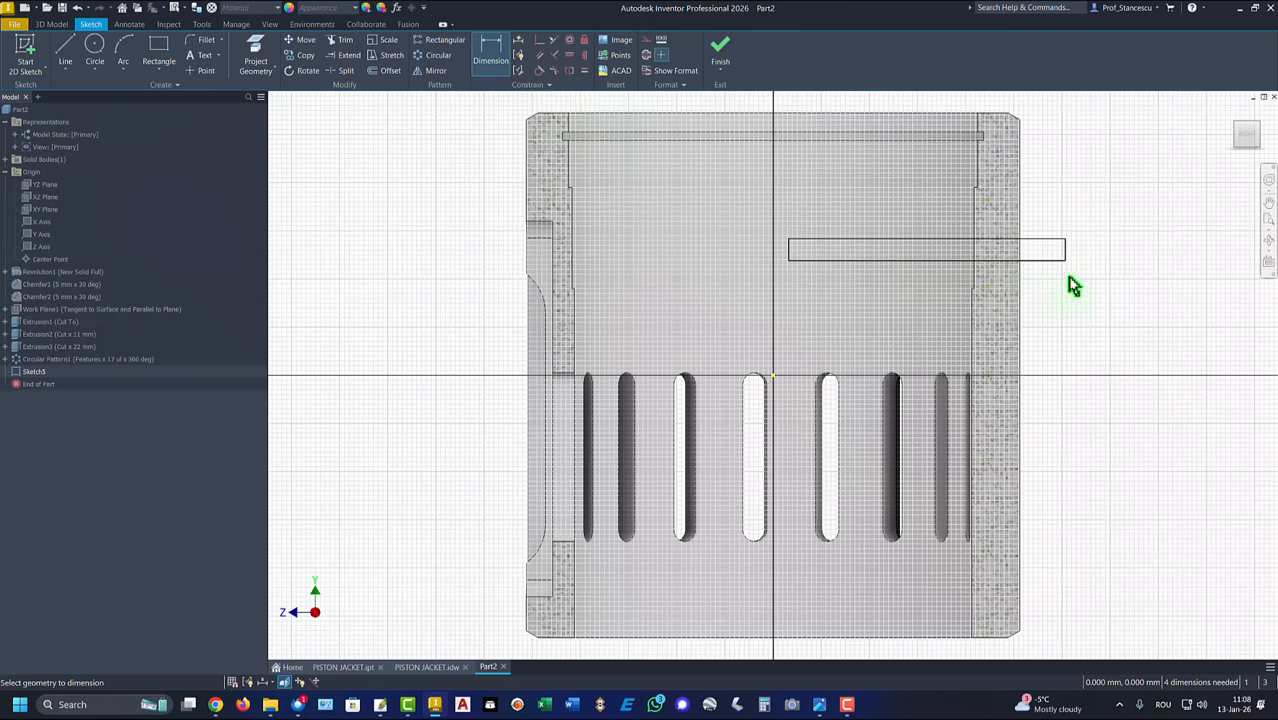
{"action": "left_click", "coordinate": [1044, 260]}
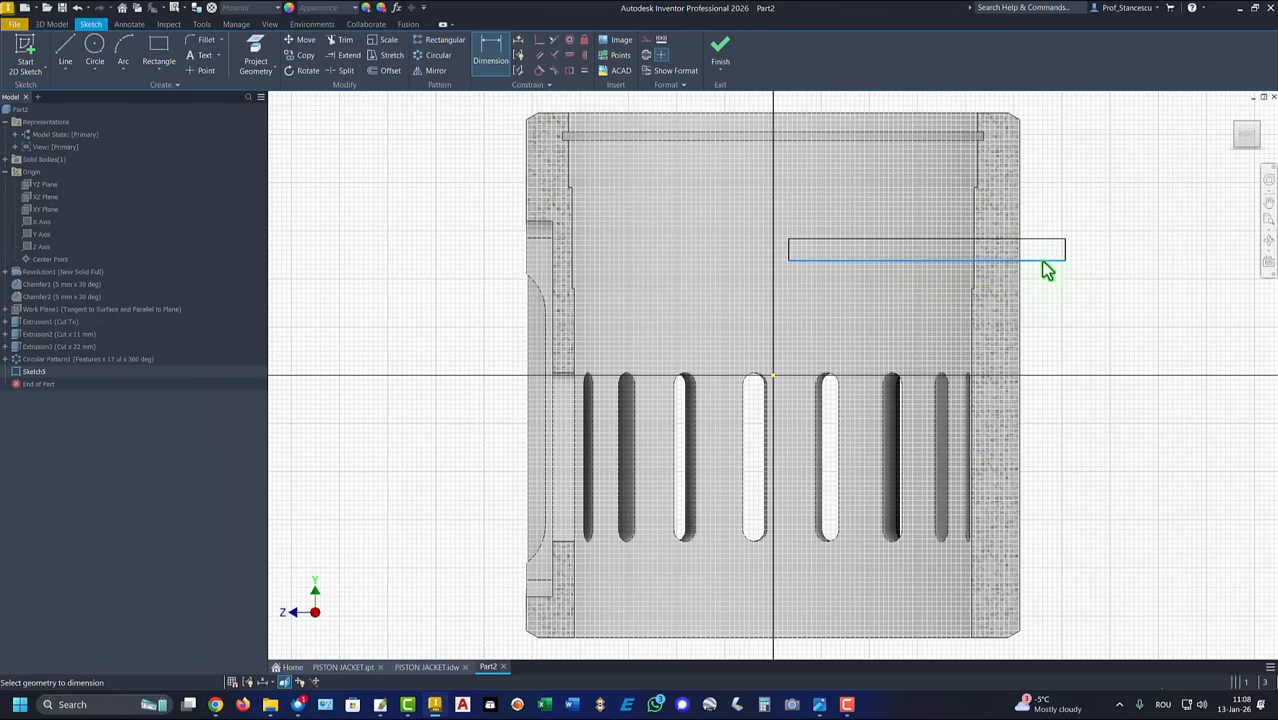
{"action": "left_click", "coordinate": [1002, 116]}
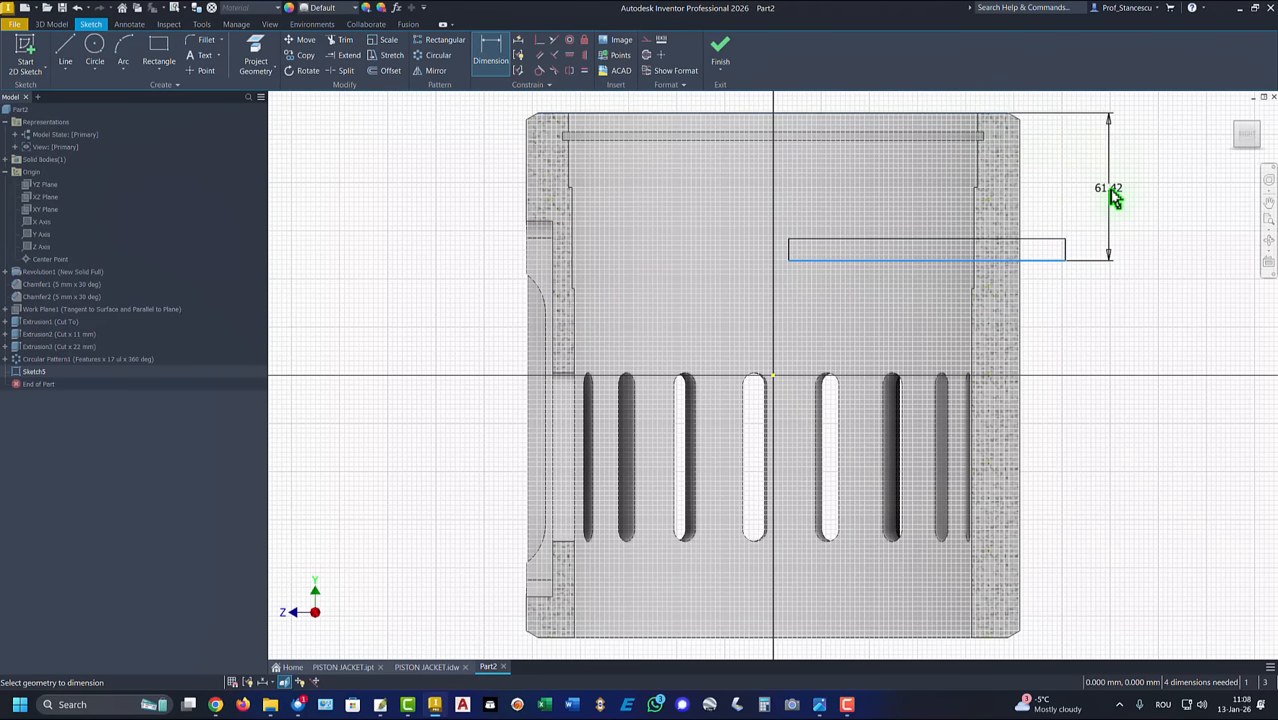
{"action": "left_click", "coordinate": [1114, 192]}
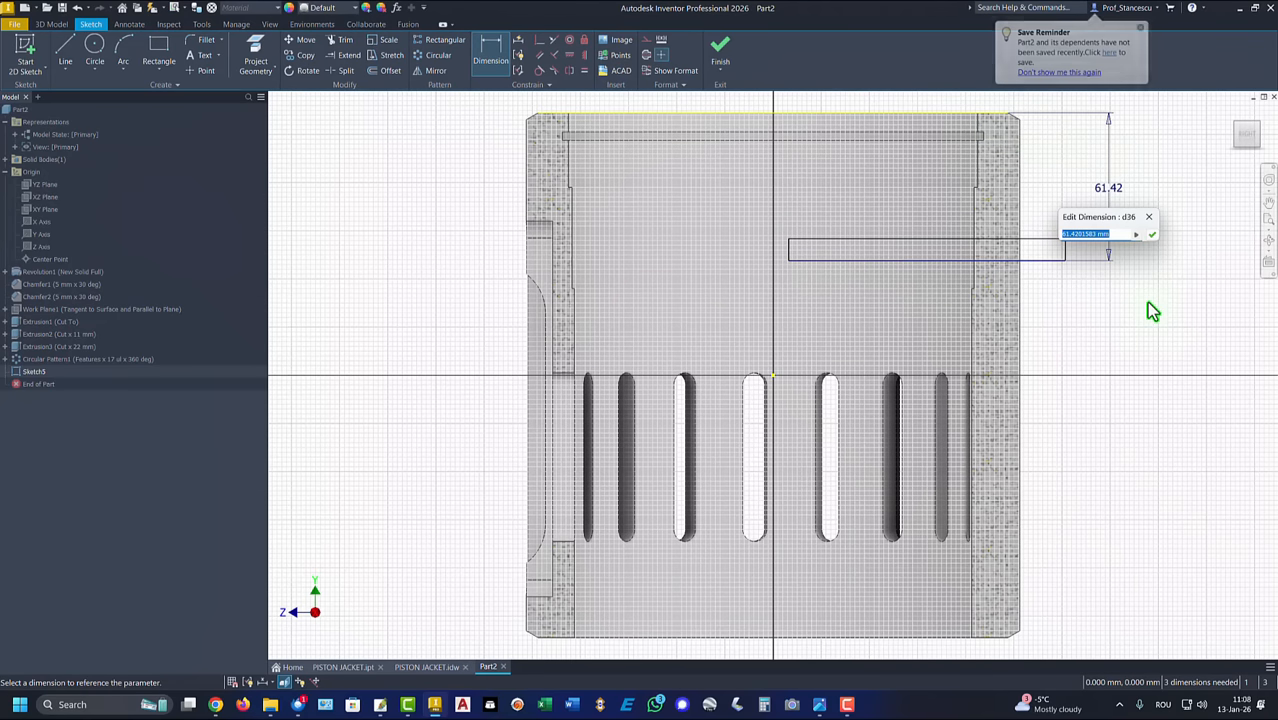
{"action": "type", "text": "62"}
{"action": "key", "text": "BackSpace"}
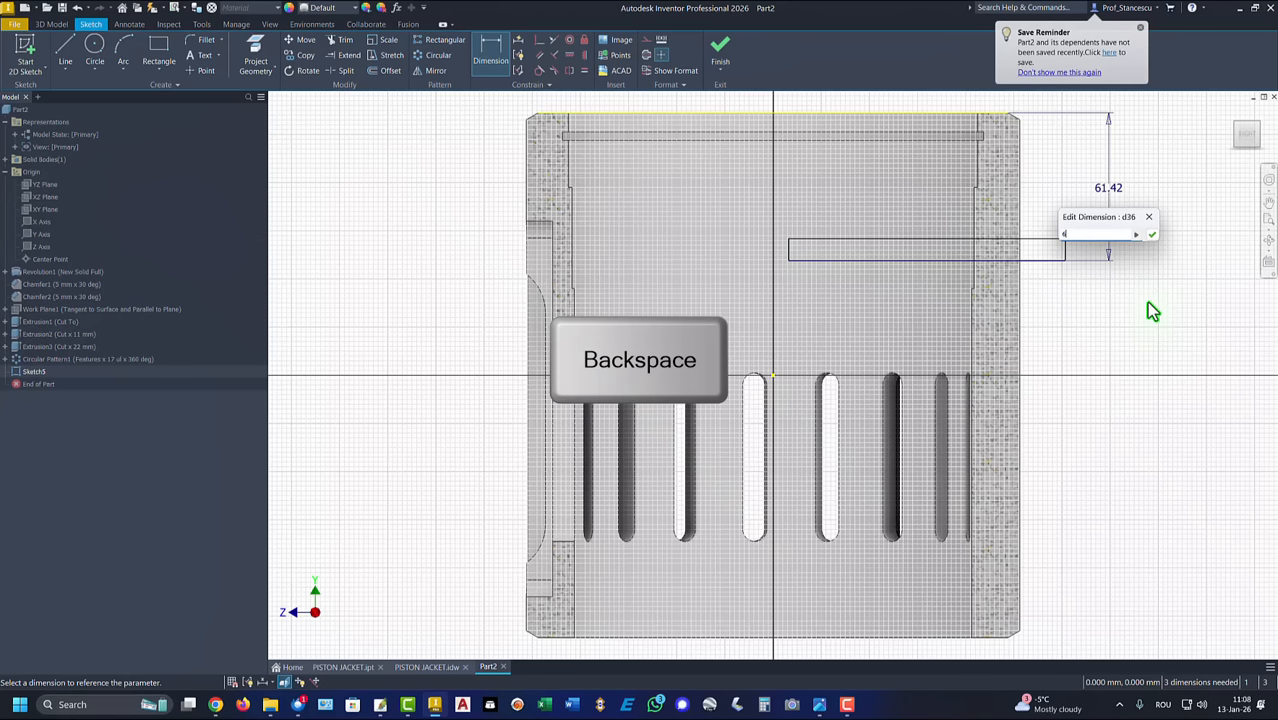
{"action": "type", "text": "5"}
{"action": "key", "text": "Return"}
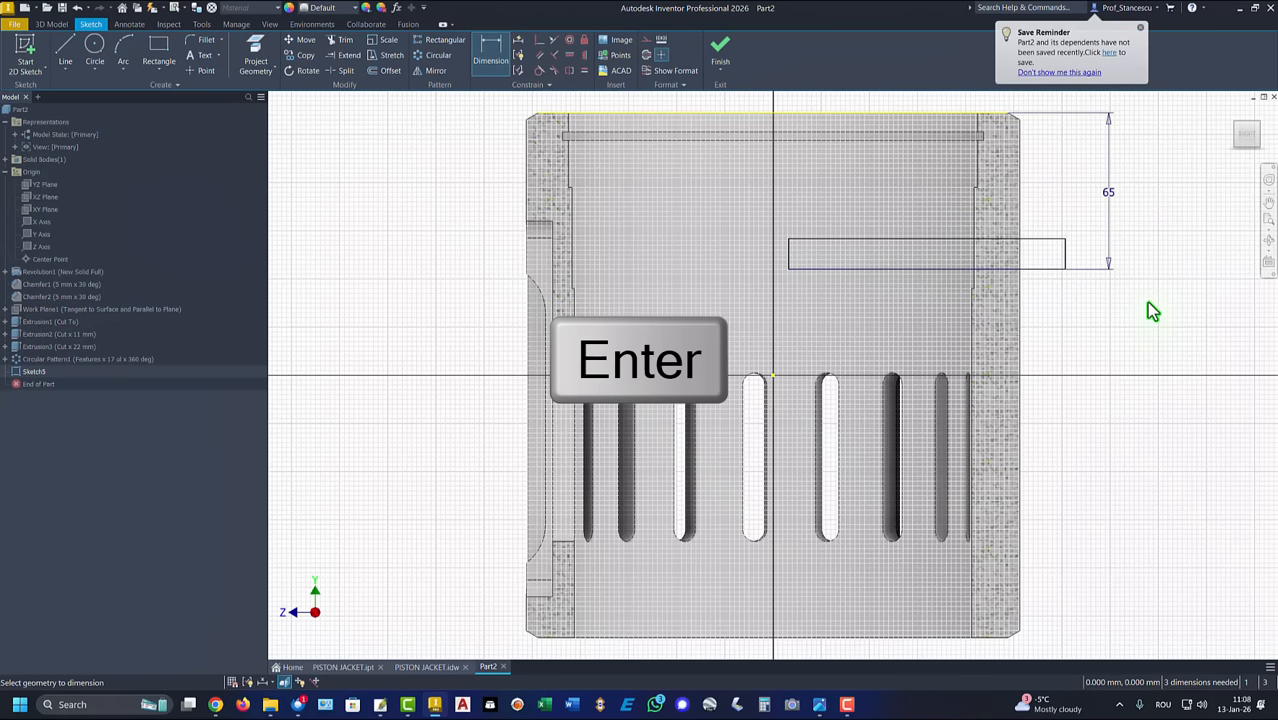
{"action": "key", "text": "Escape"}
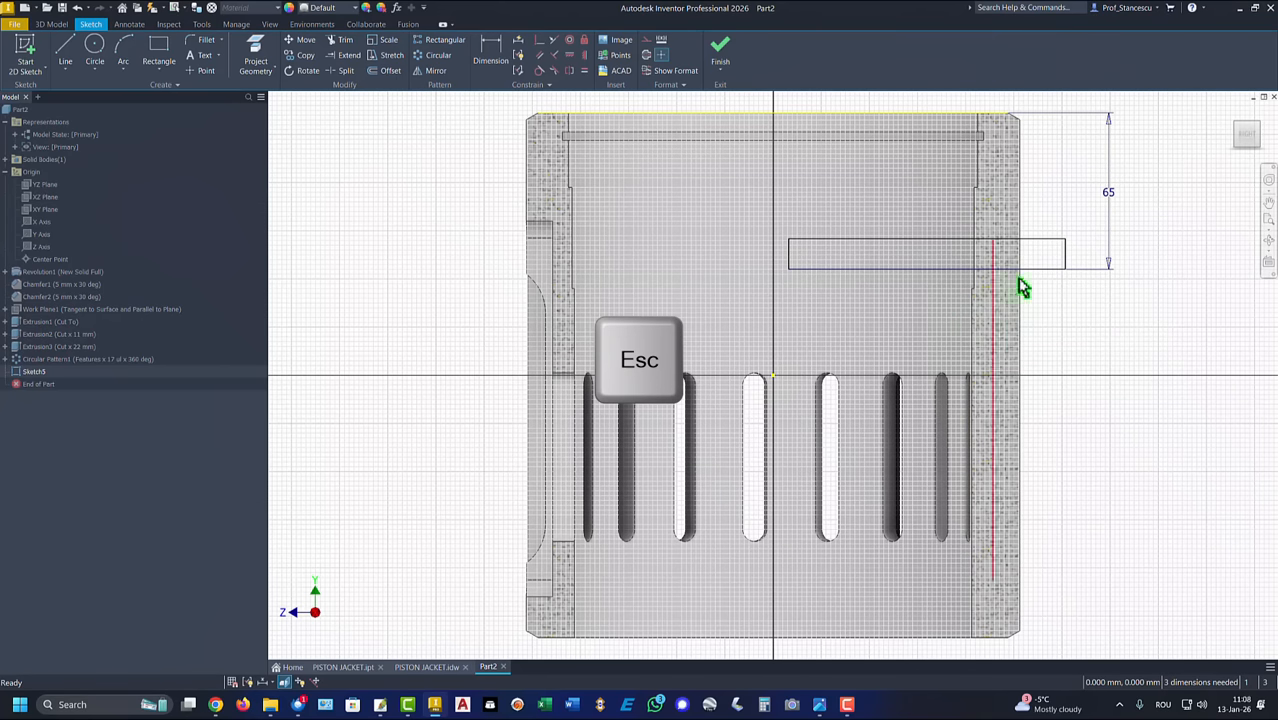
Step: Convert the rectangle's lower edge to a centerline and dimension its upper edge as an 8 mm diameter about it
{"action": "left_click", "coordinate": [1057, 270]}
{"action": "right_click", "coordinate": [1061, 322]}
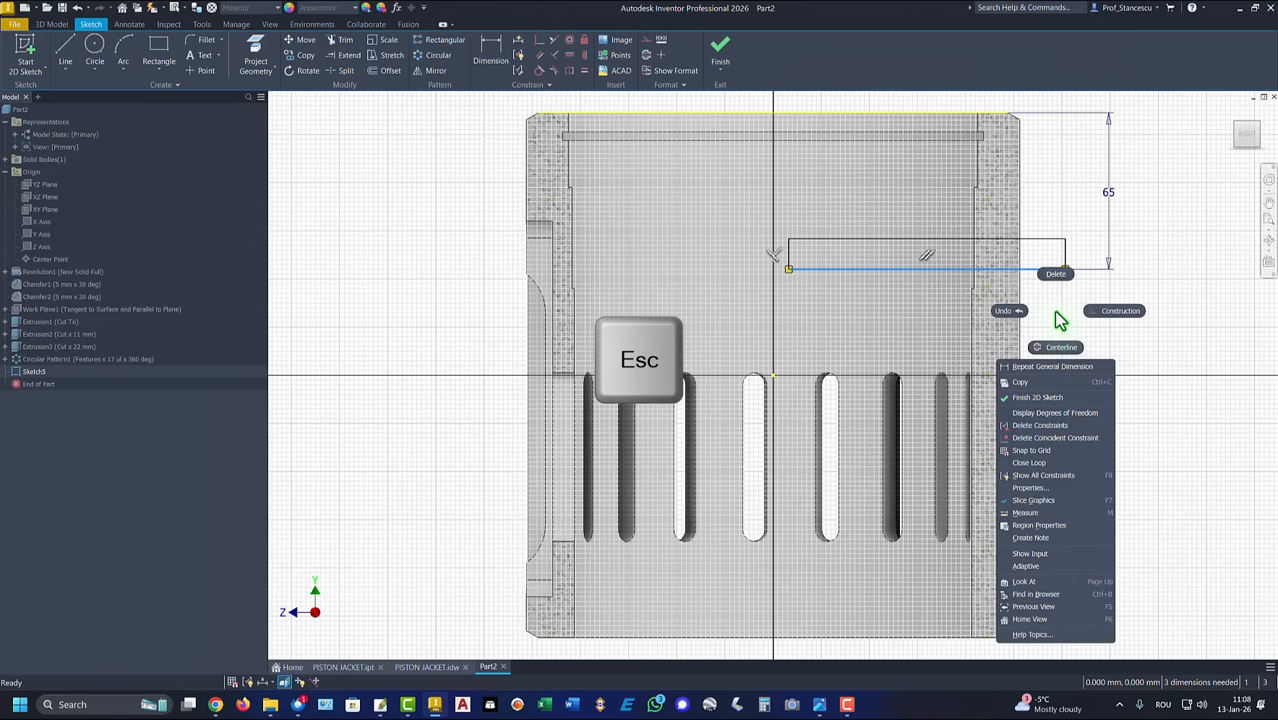
{"action": "left_click", "coordinate": [1057, 350]}
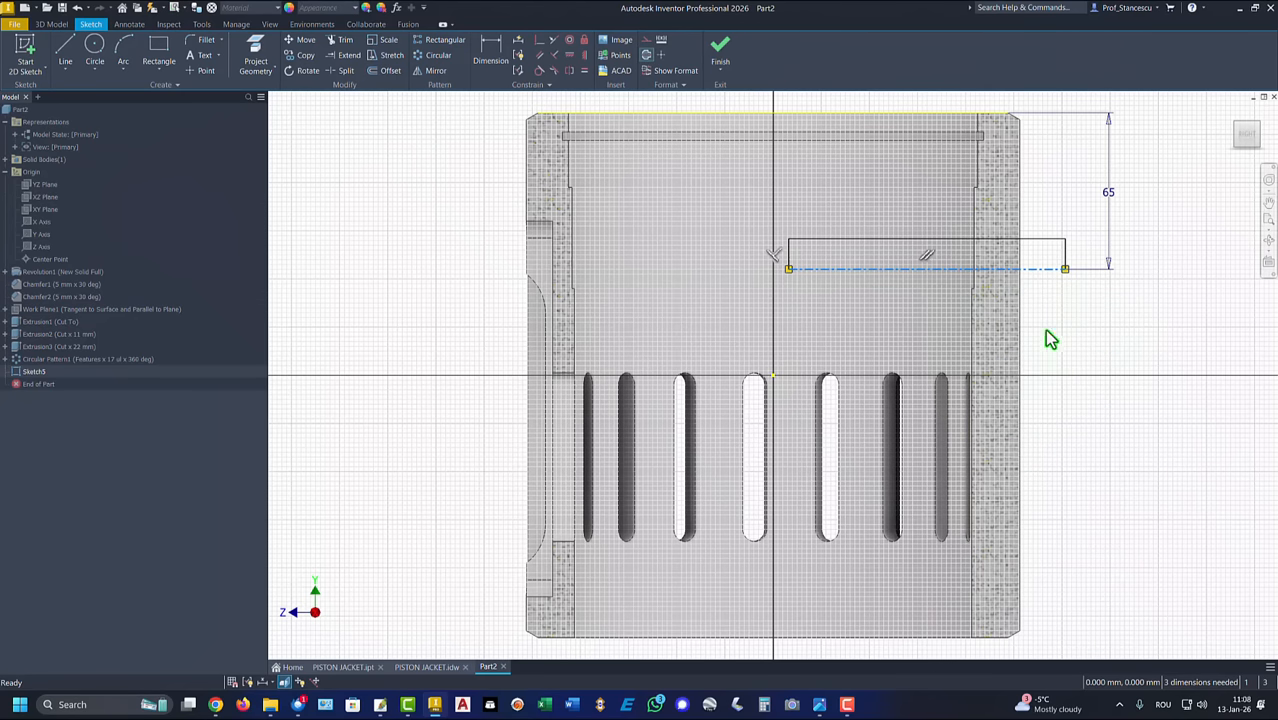
{"action": "left_click", "coordinate": [490, 50]}
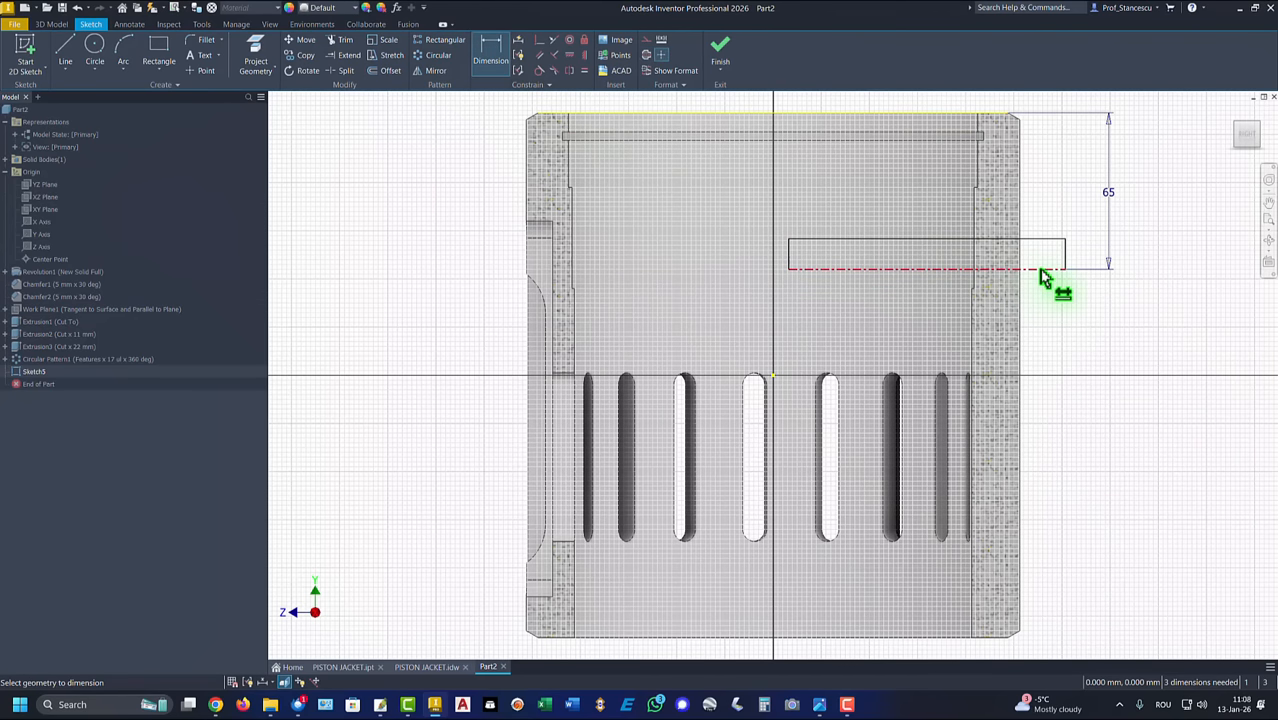
{"action": "left_click", "coordinate": [1045, 269]}
{"action": "left_click", "coordinate": [1047, 240]}
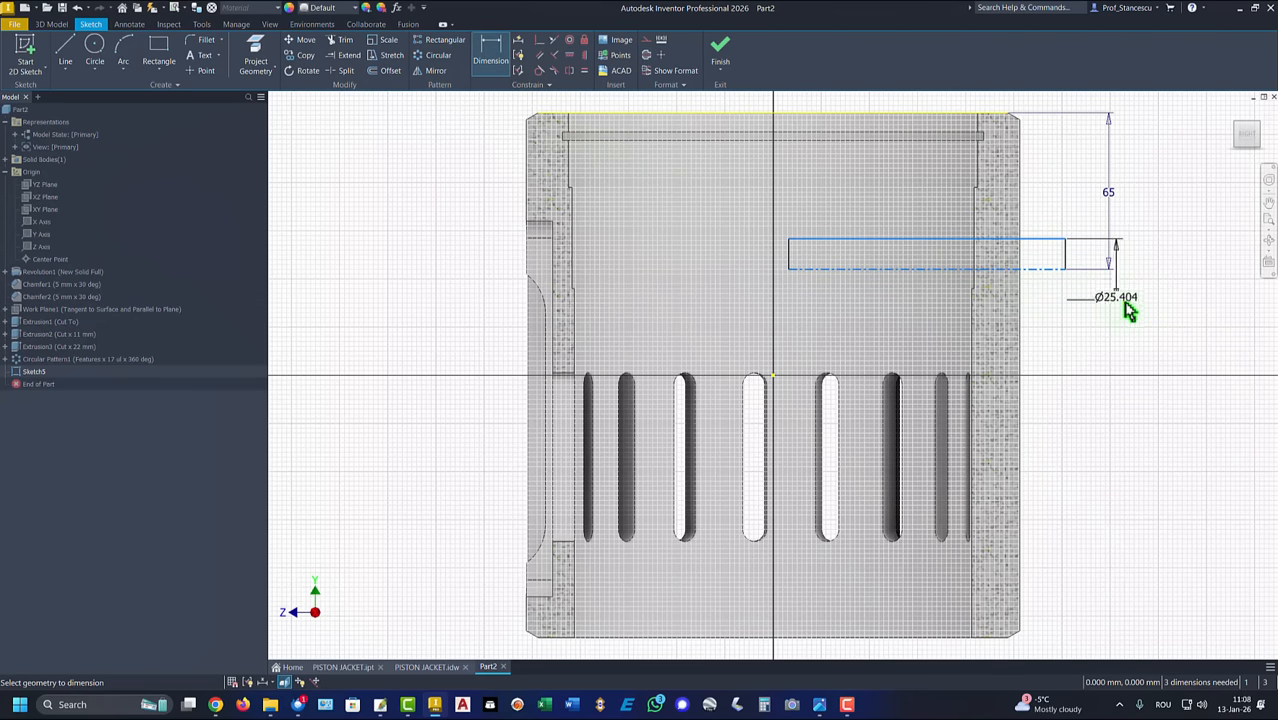
{"action": "left_click", "coordinate": [1142, 269]}
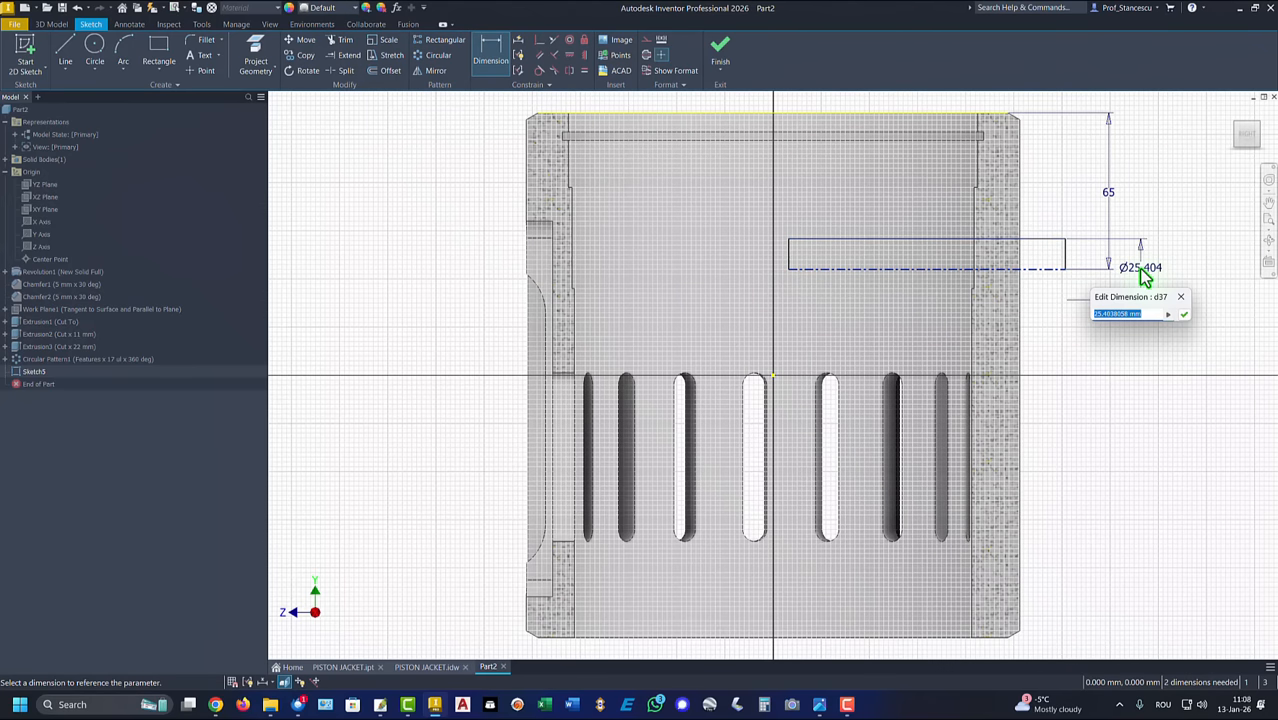
{"action": "type", "text": "8"}
{"action": "key", "text": "Return"}
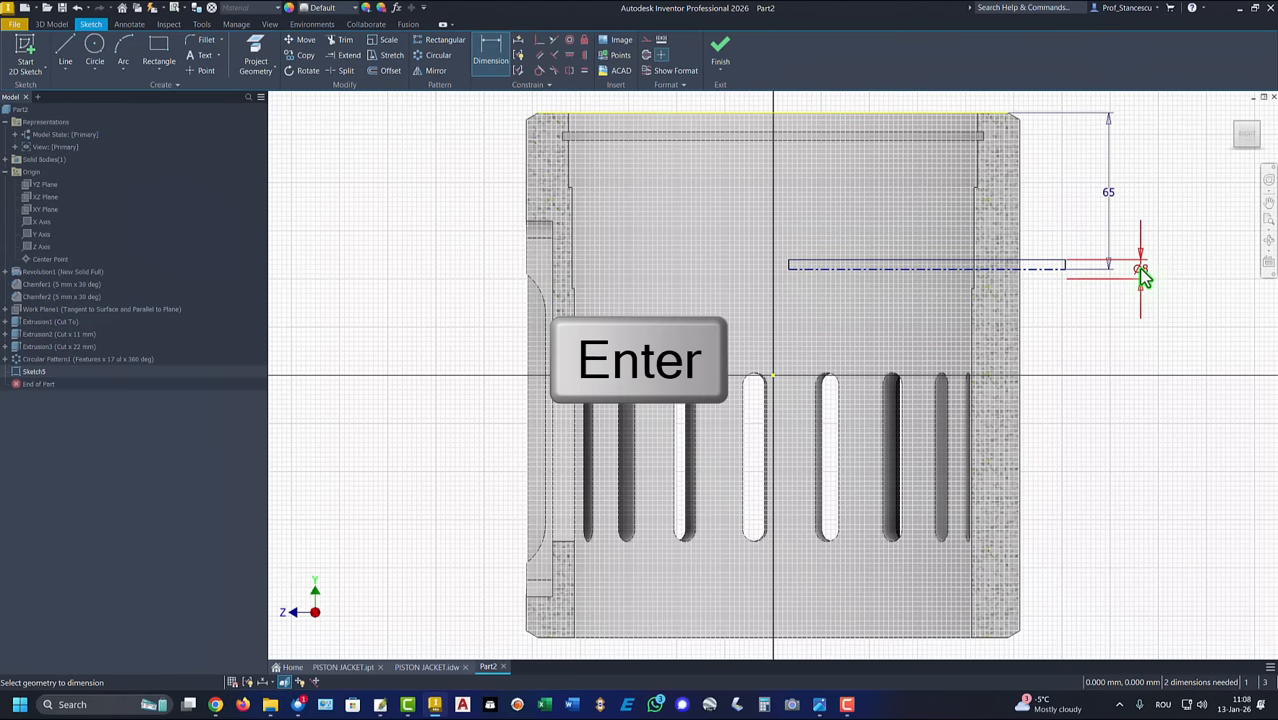
Step: Project the cylinder's outer wall edge and constrain the rectangle's outer lower corner coincident with it
{"action": "left_click", "coordinate": [254, 50]}
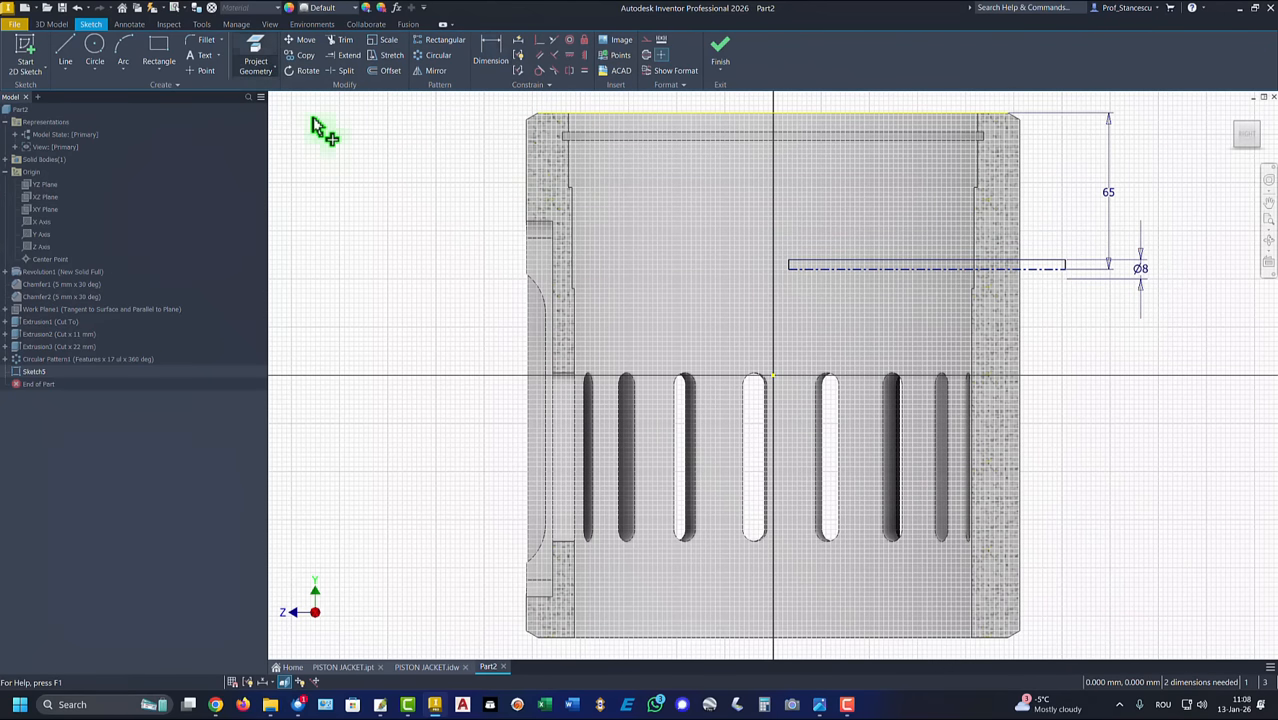
{"action": "left_click", "coordinate": [1031, 309]}
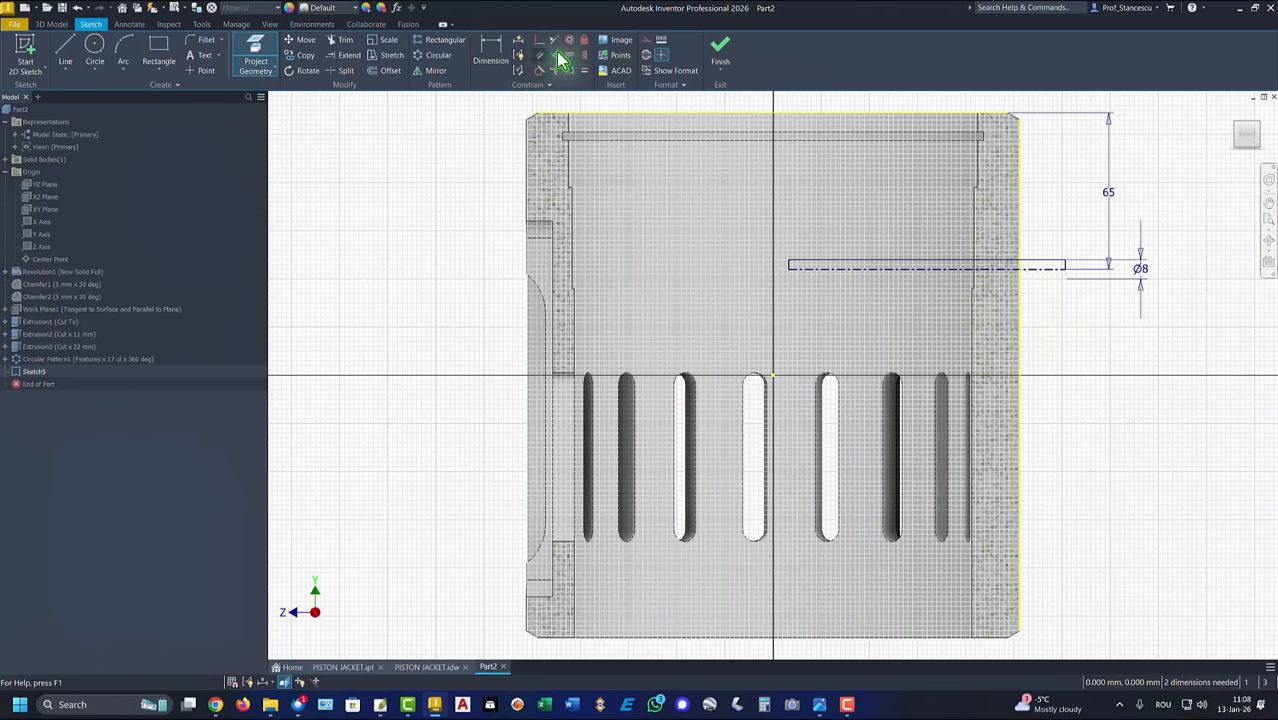
{"action": "left_click", "coordinate": [539, 42]}
{"action": "left_click", "coordinate": [539, 42]}
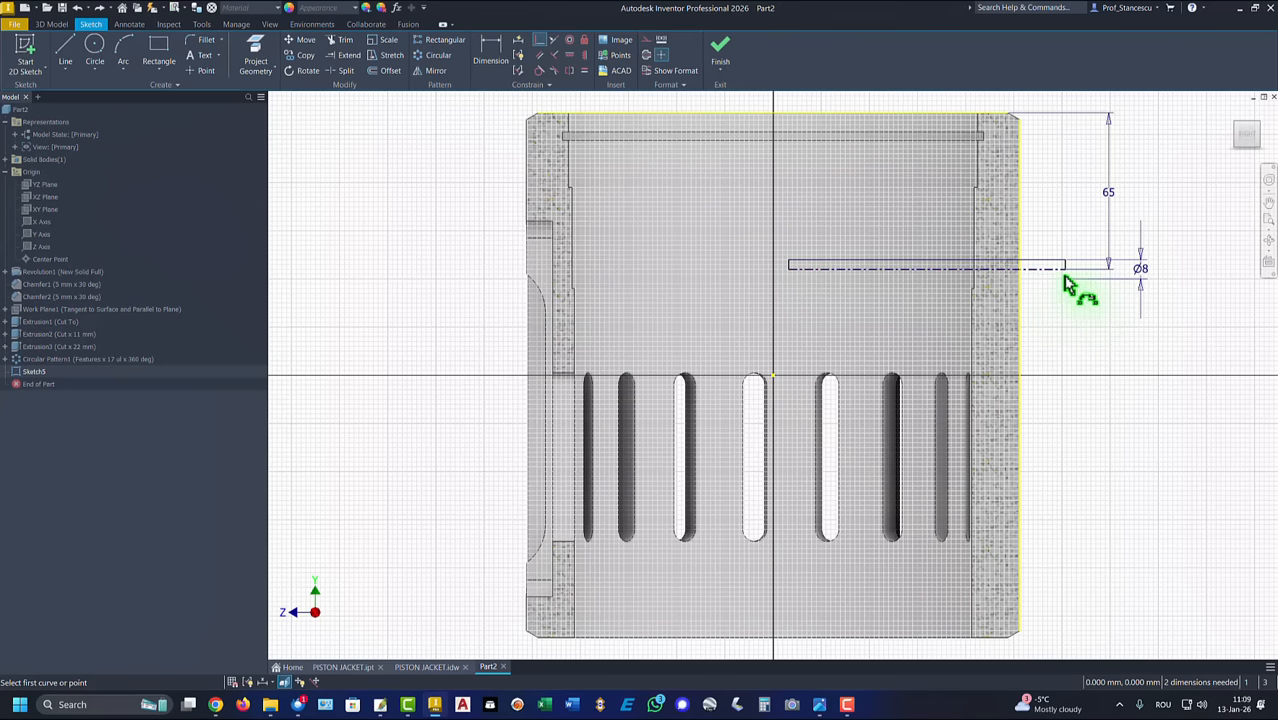
{"action": "left_click", "coordinate": [1066, 273]}
{"action": "left_click", "coordinate": [1022, 300]}
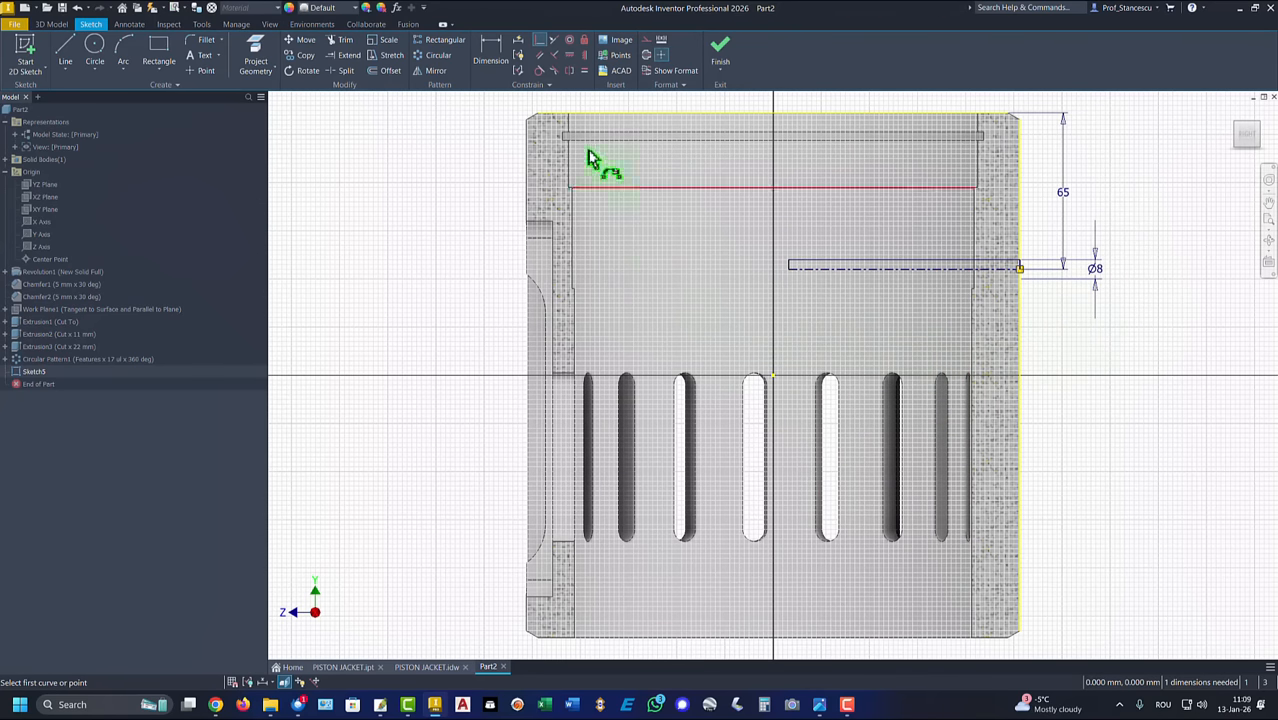
Step: Constrain the rectangle's inner lower corner to align vertically with the origin point and finish the sketch
{"action": "left_click", "coordinate": [569, 55]}
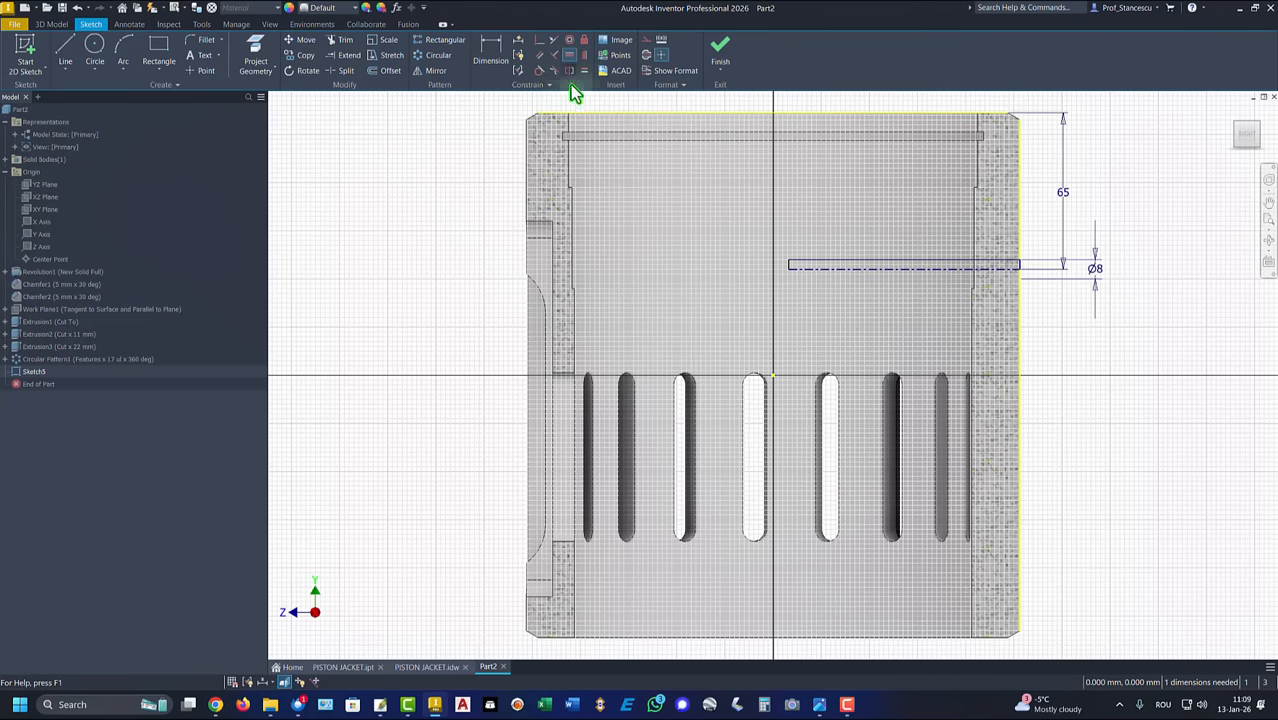
{"action": "left_click", "coordinate": [789, 270]}
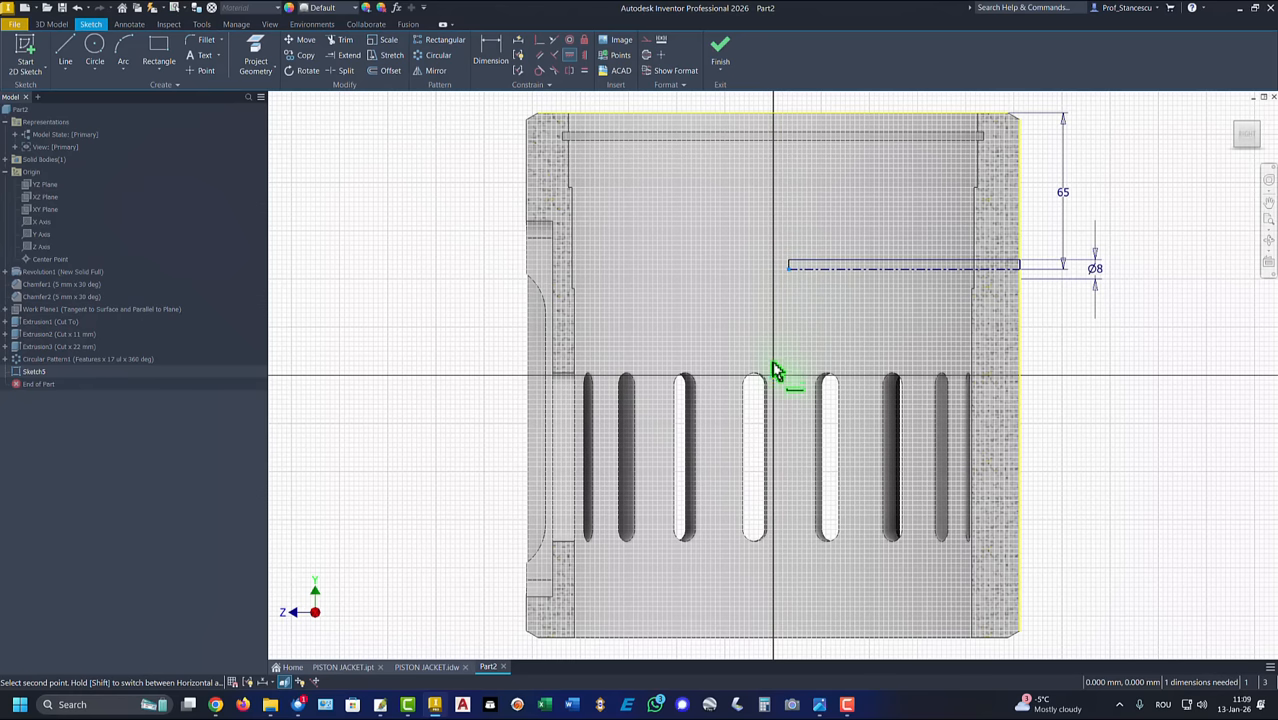
{"action": "left_click", "coordinate": [773, 378]}
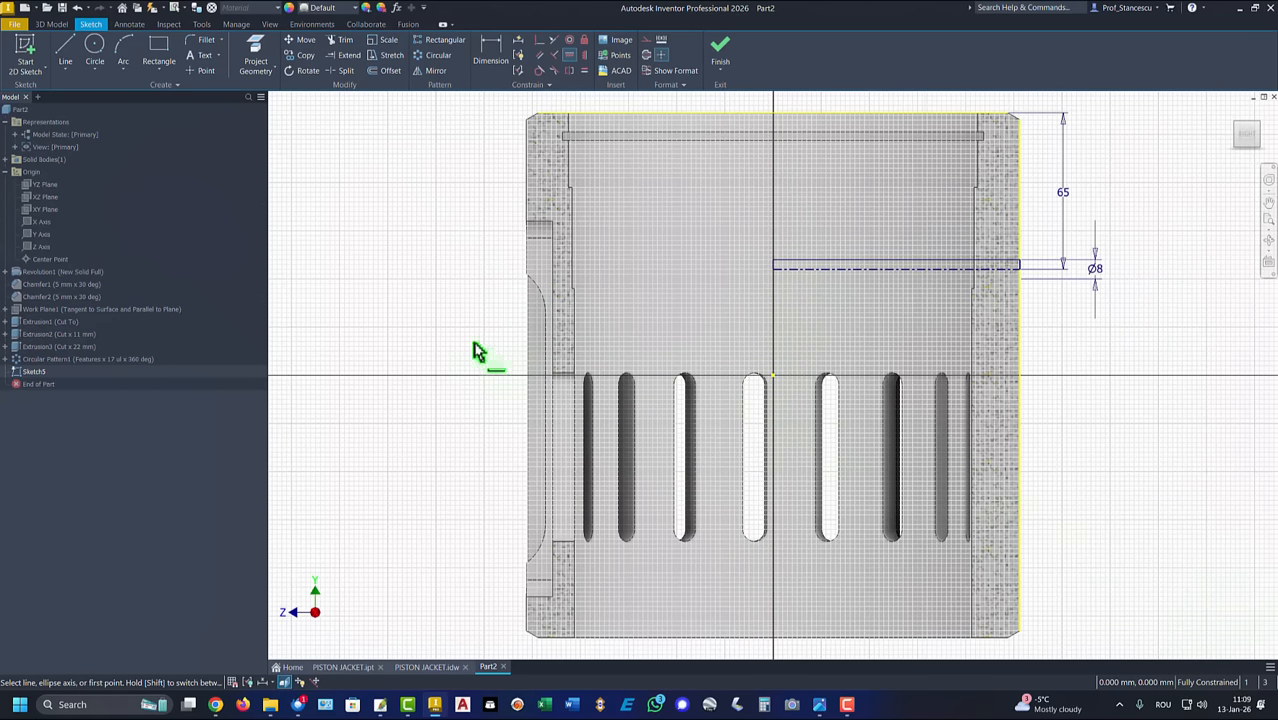
{"action": "left_click", "coordinate": [718, 50]}
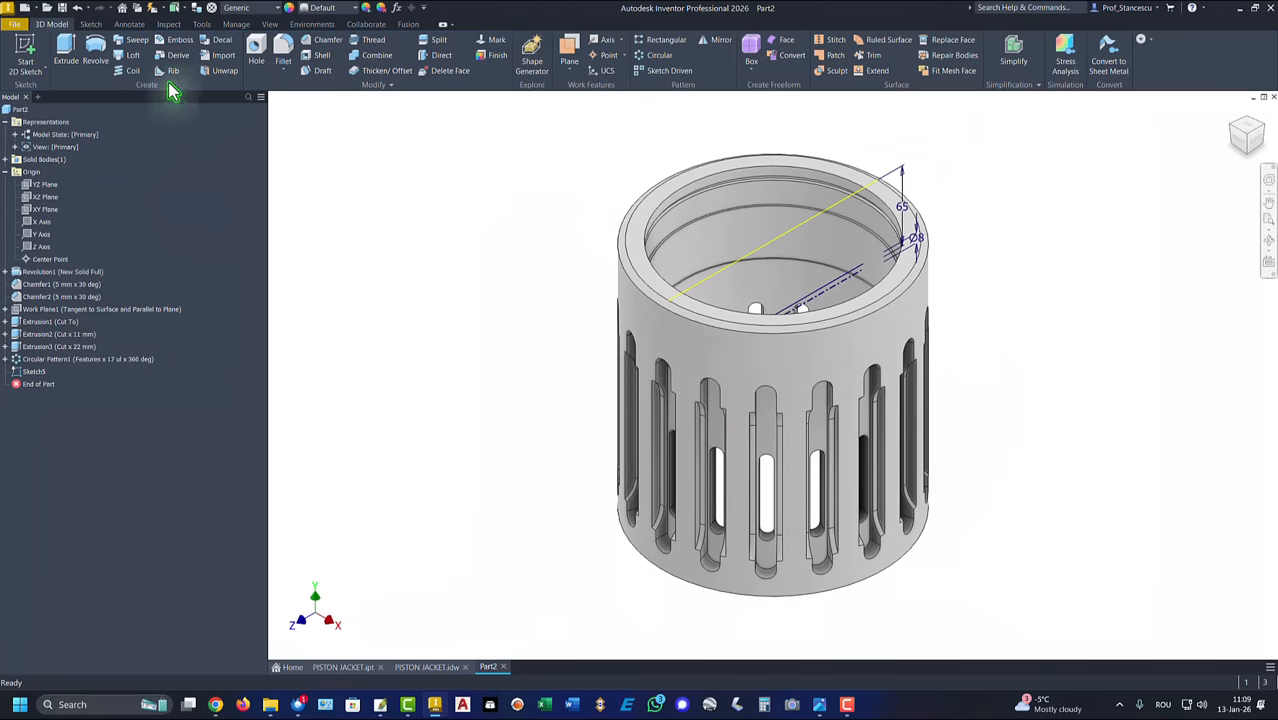
Step: Revolve the rectangle a full 360 degrees about its centerline as a cut to make the radial hole
{"action": "left_click", "coordinate": [94, 52]}
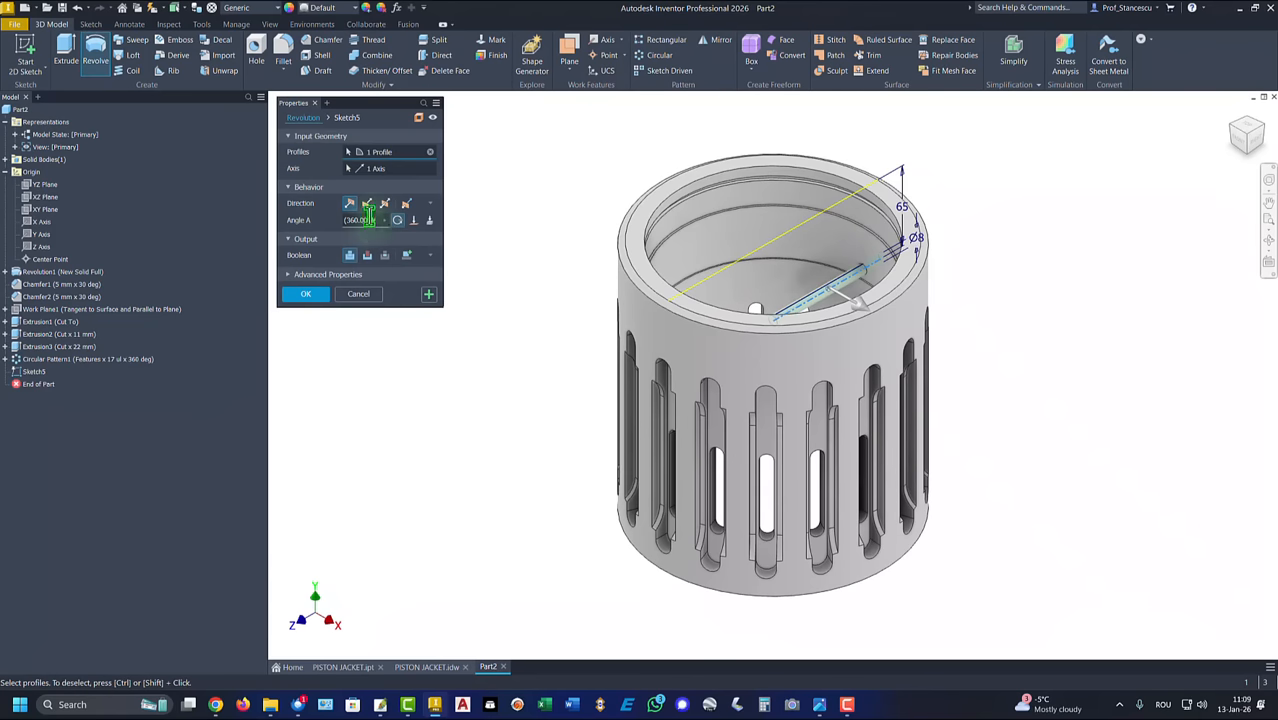
{"action": "left_click", "coordinate": [367, 255]}
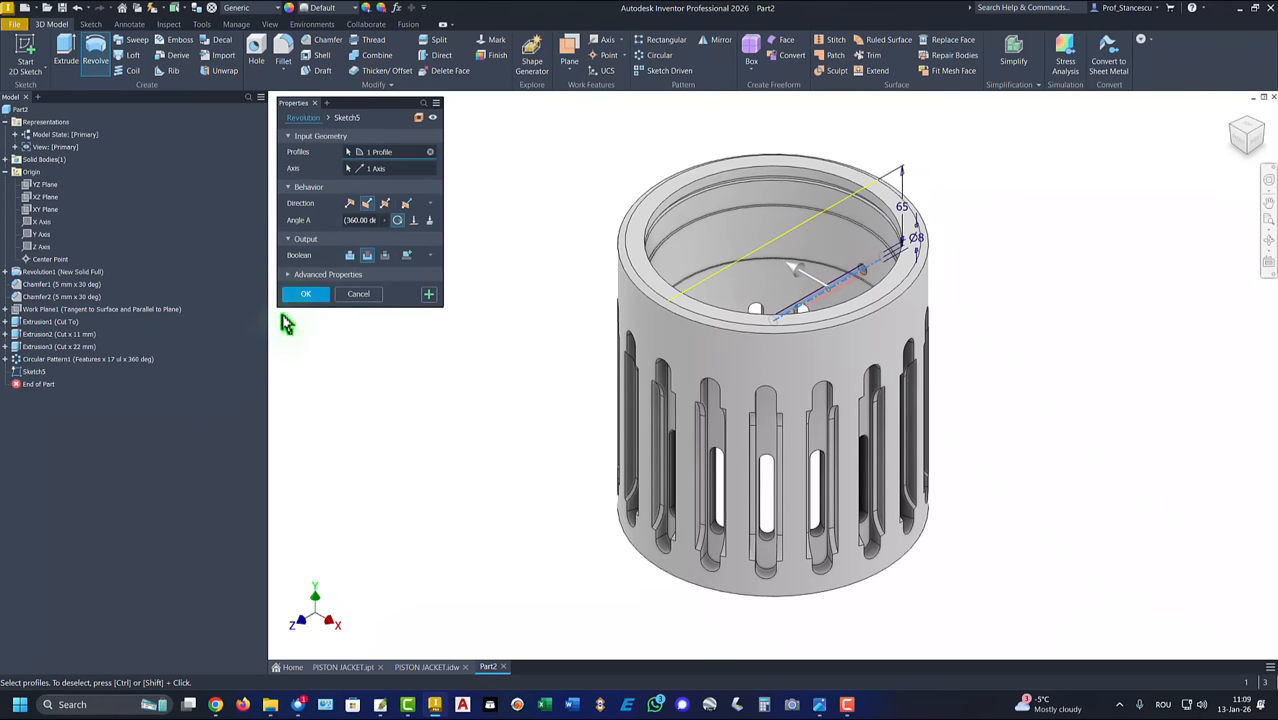
{"action": "left_click", "coordinate": [308, 296]}
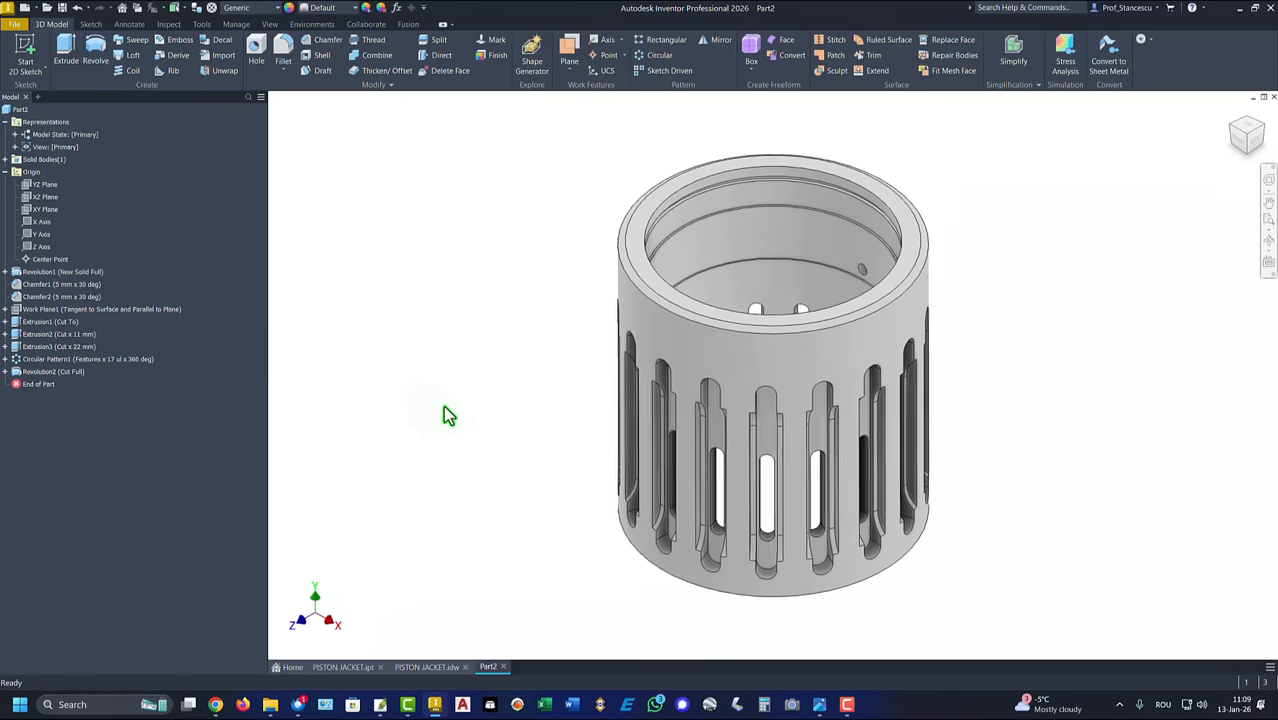
{"action": "middle_click_drag", "start_coordinate": [443, 405], "coordinate": [958, 338], "text": "shift"}
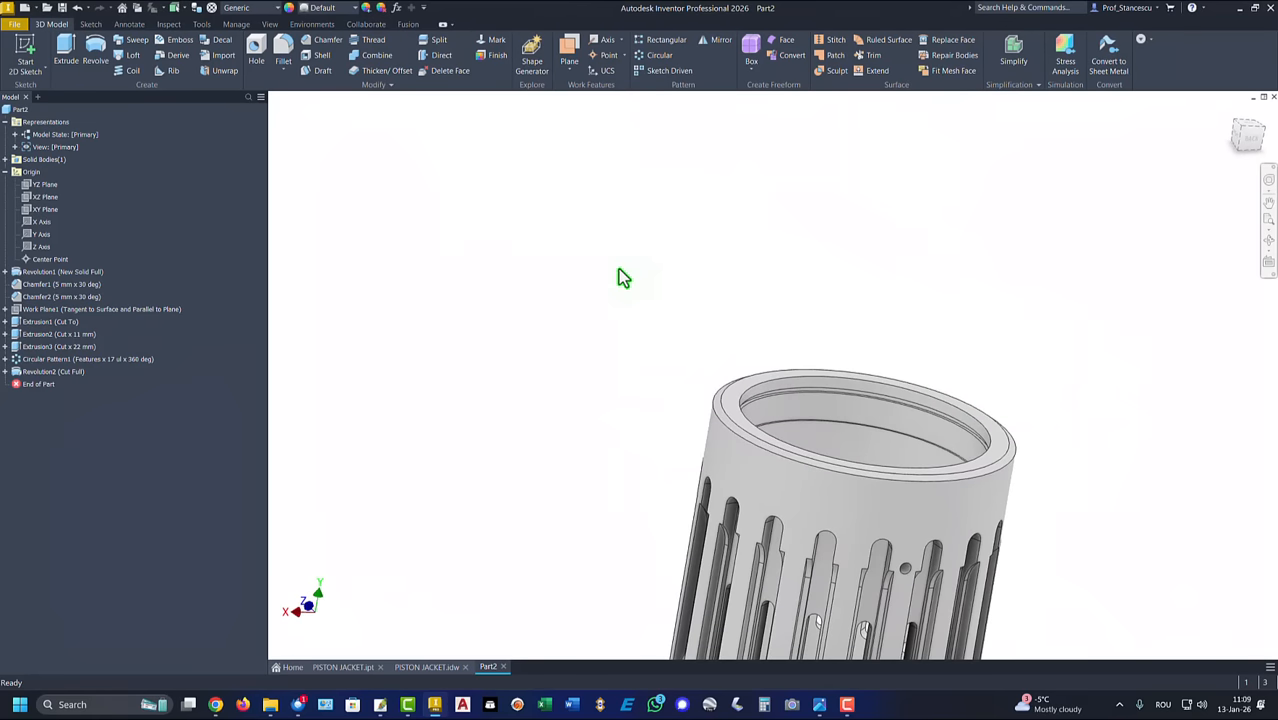
{"action": "key", "text": "F6"}
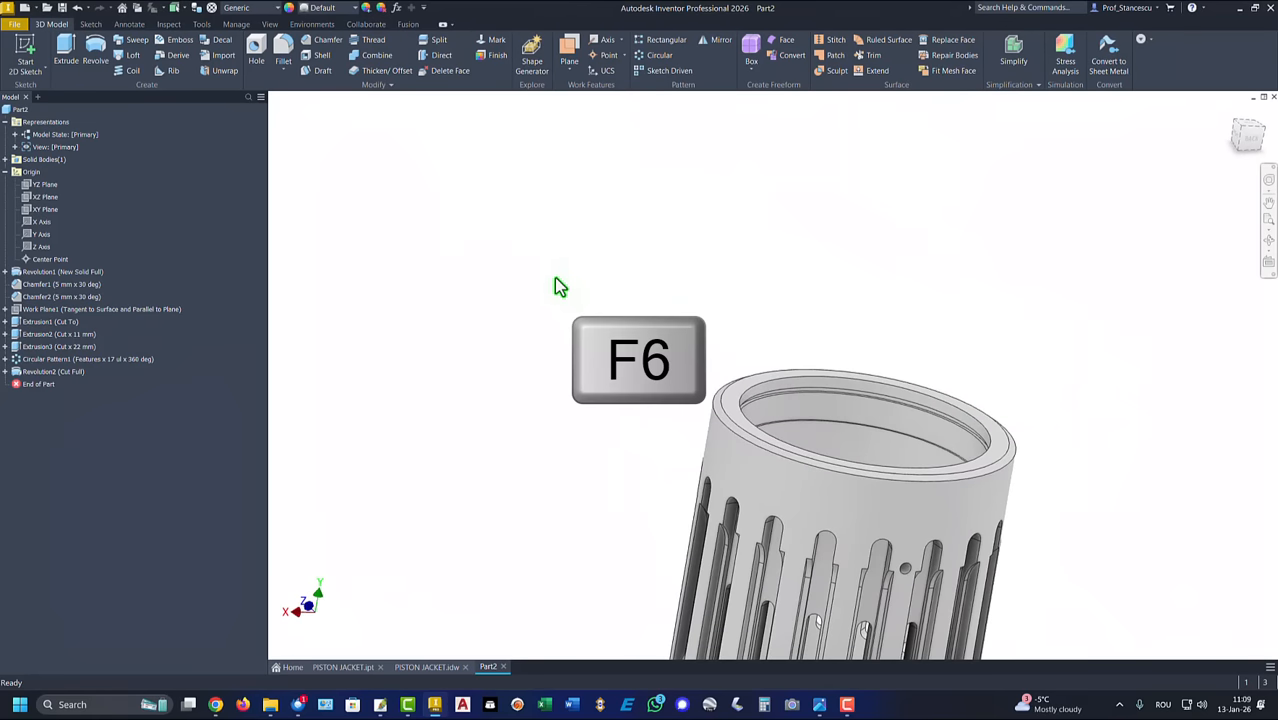
Step: Set up a circular pattern of the revolved hole cut around the outer cylindrical face, with the midplane option enabled
{"action": "left_click", "coordinate": [658, 55]}
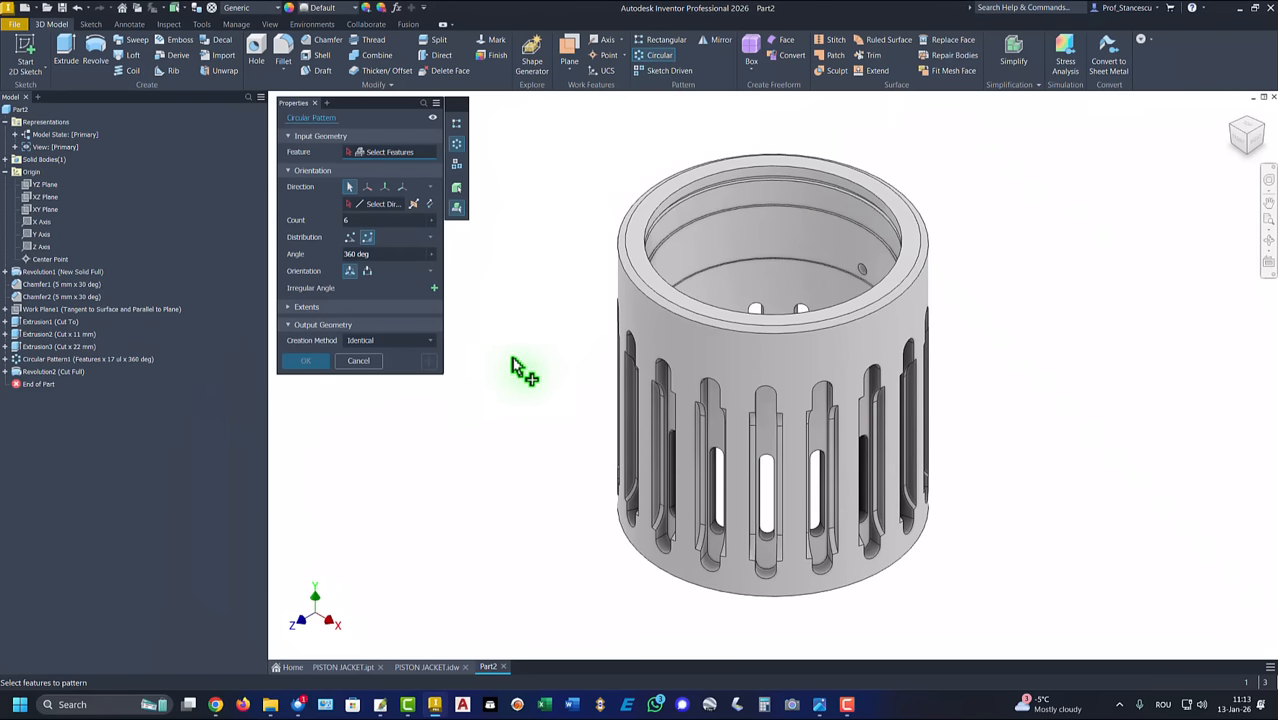
{"action": "left_click", "coordinate": [50, 372]}
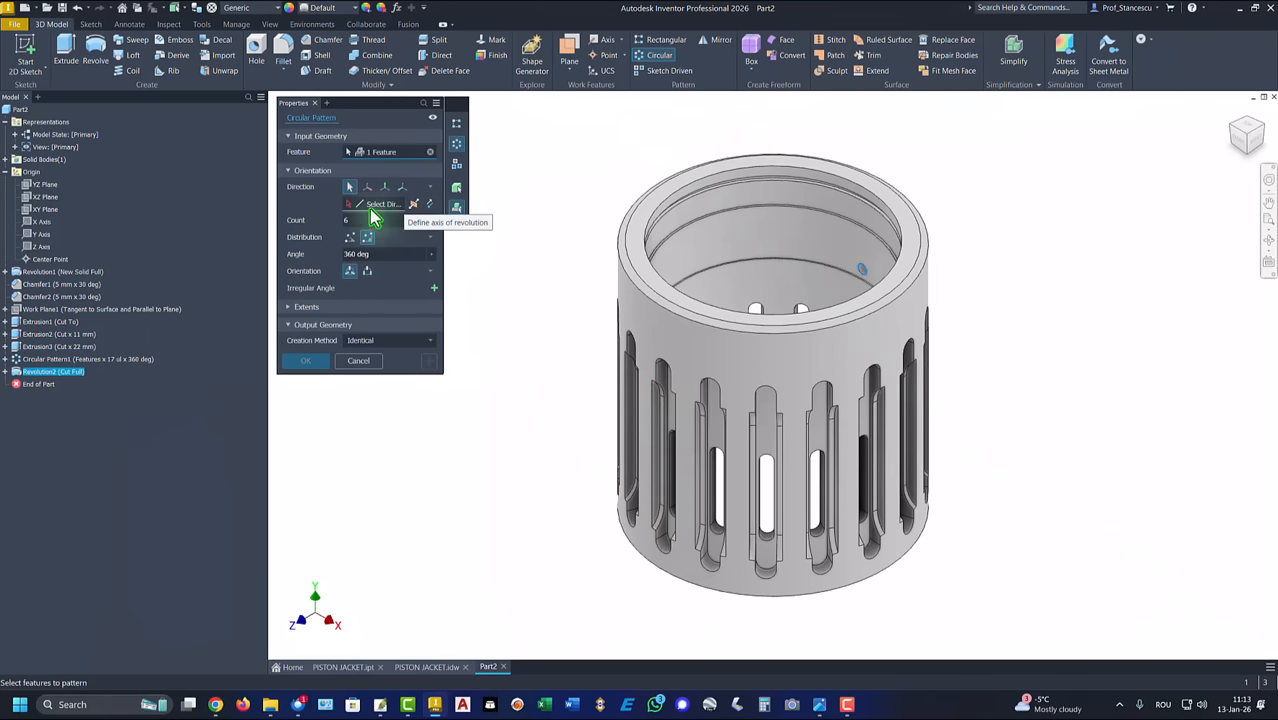
{"action": "left_click", "coordinate": [374, 207]}
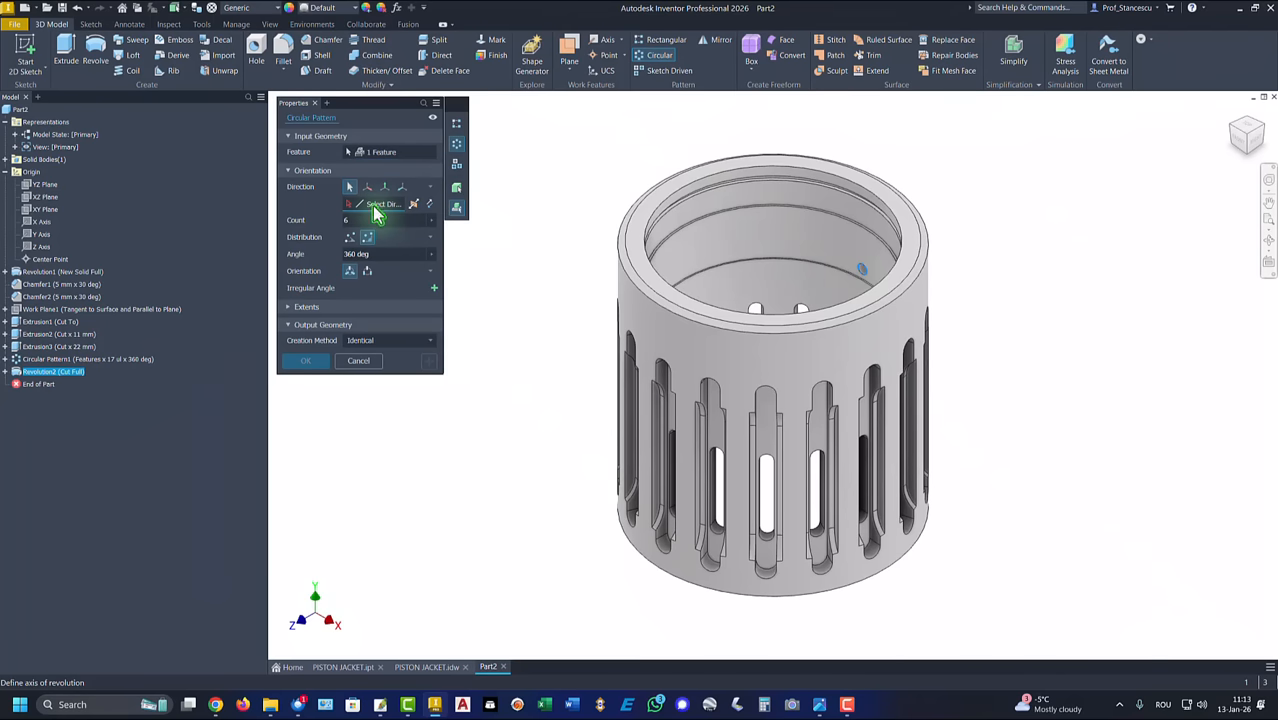
{"action": "left_click", "coordinate": [686, 347]}
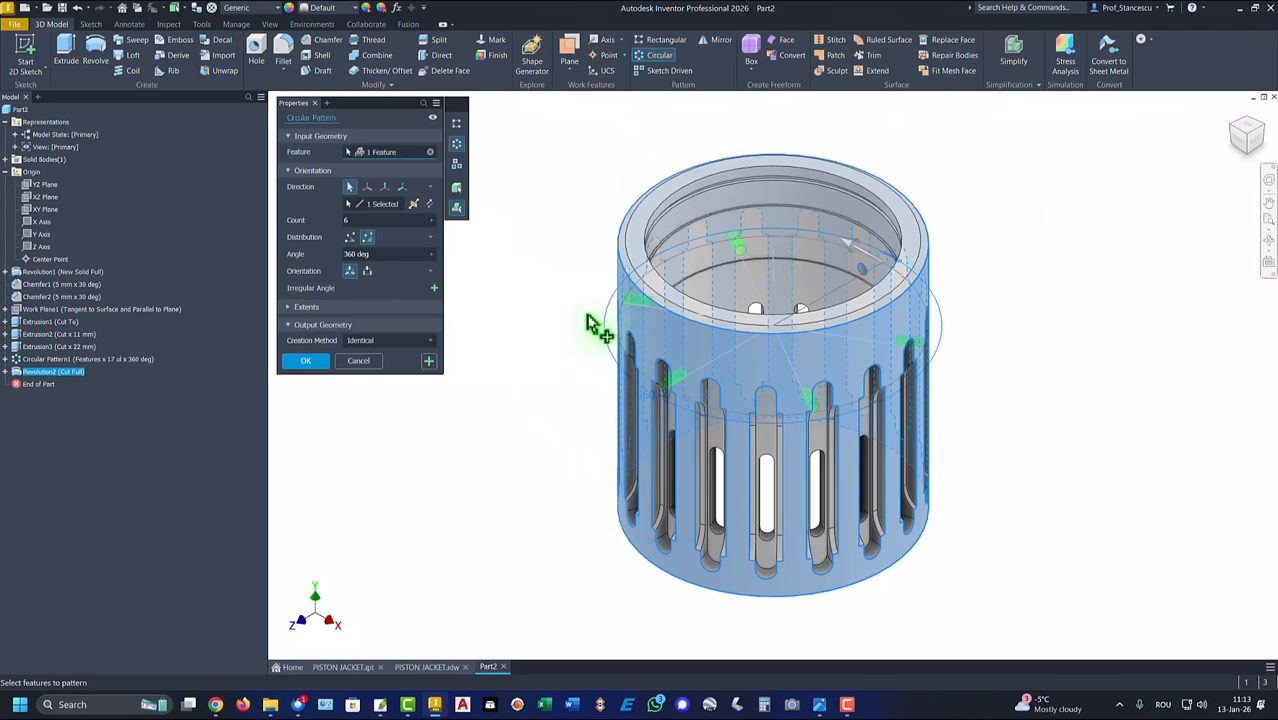
{"action": "left_click", "coordinate": [413, 205]}
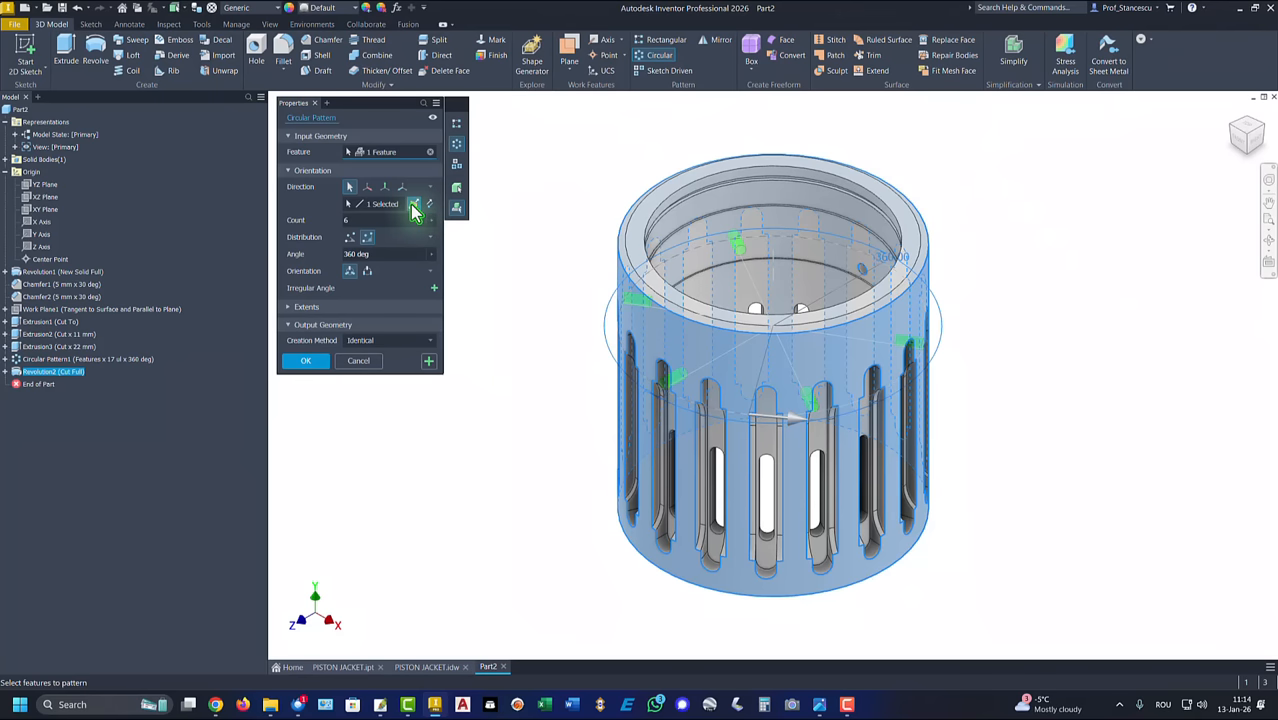
Step: Set the hole pattern to 3 occurrences over an angle of 2*127 degrees and create it
{"action": "left_click", "coordinate": [372, 254]}
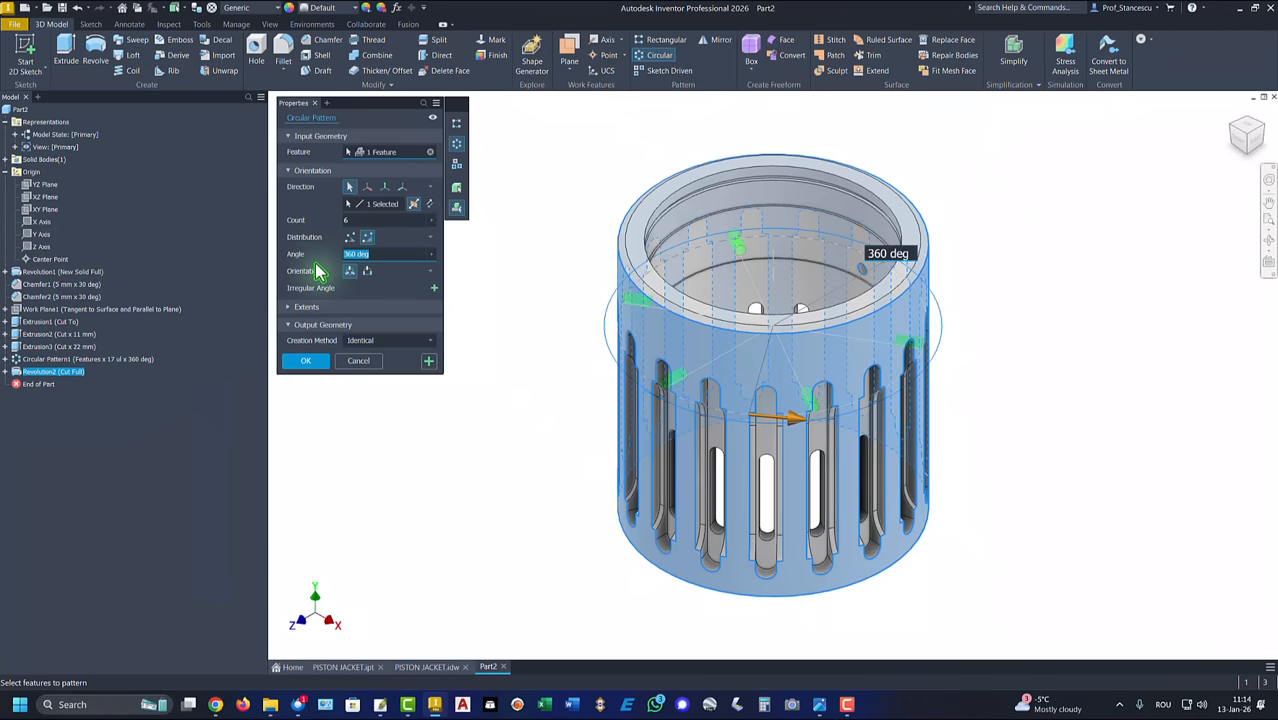
{"action": "type", "text": "2*"}
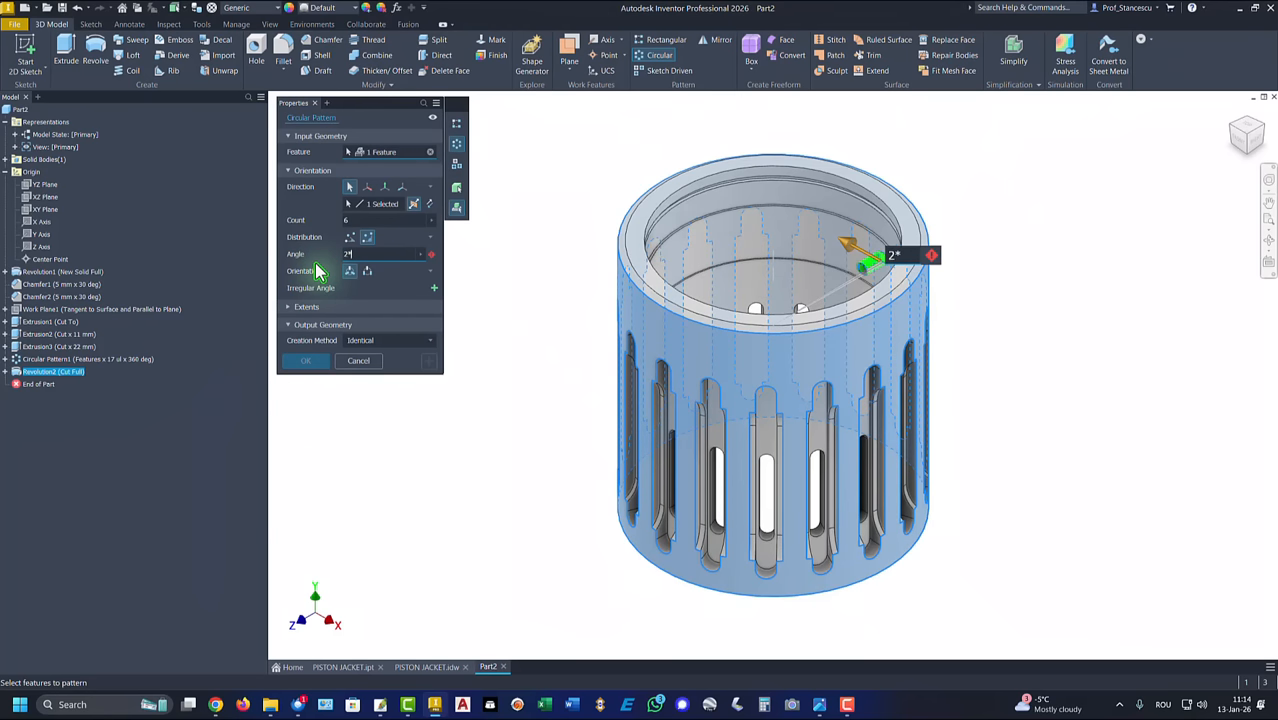
{"action": "type", "text": "127"}
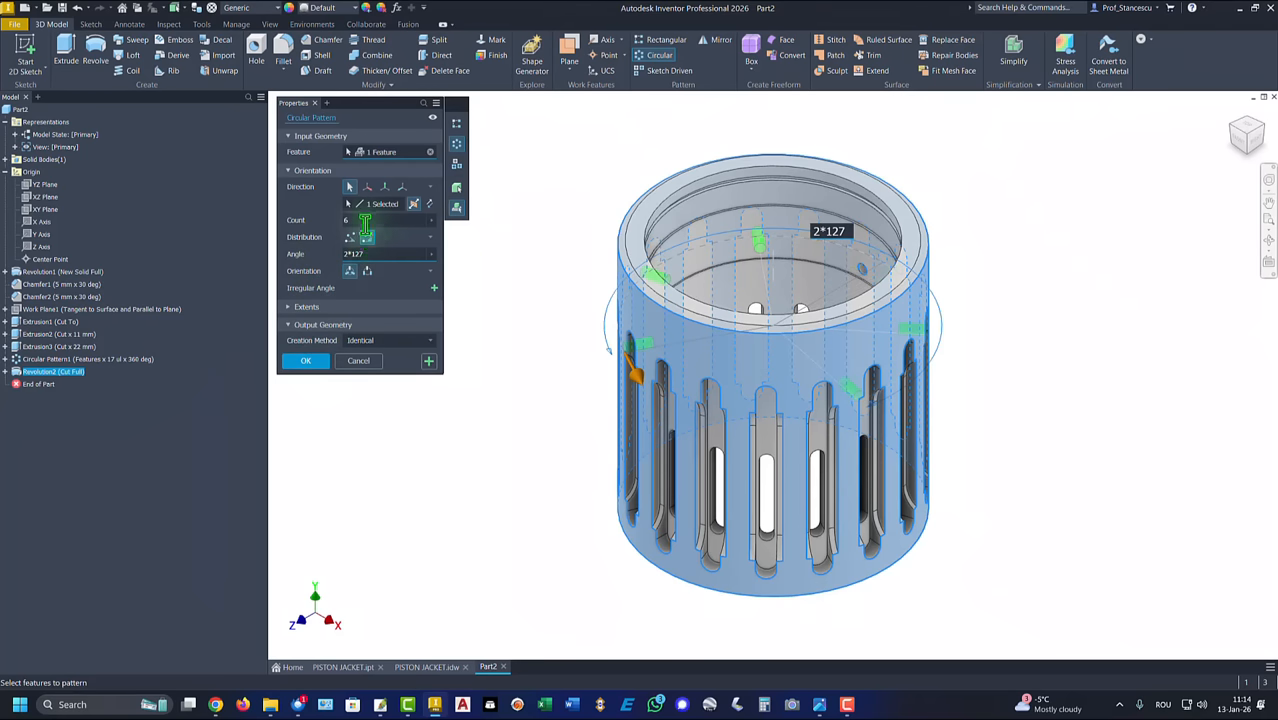
{"action": "left_click", "coordinate": [346, 220]}
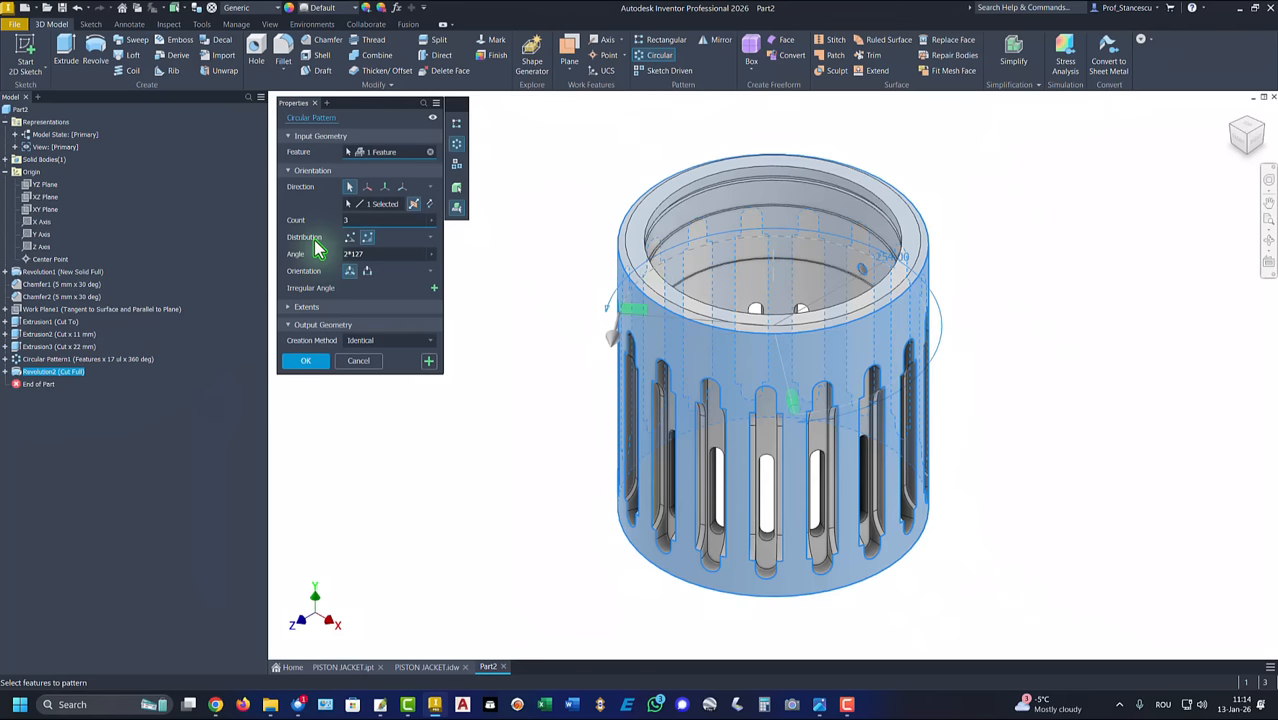
{"action": "left_click", "coordinate": [304, 361]}
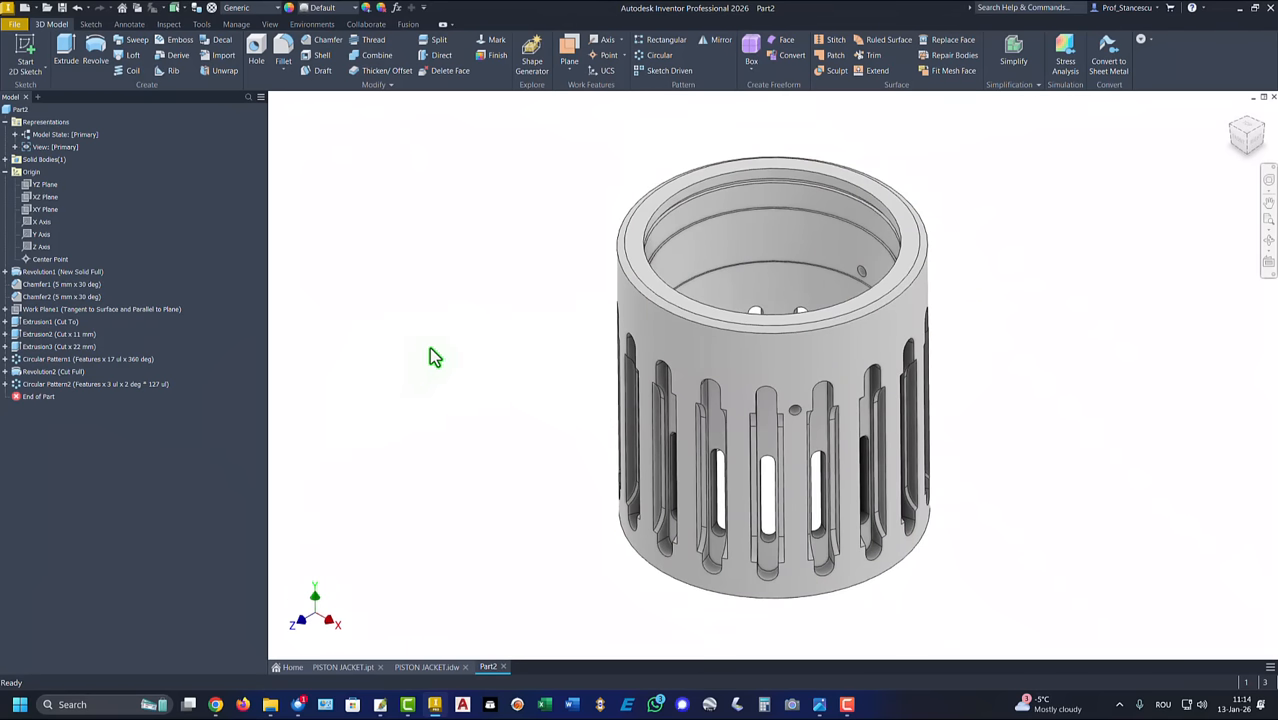
{"action": "key", "text": "F6"}
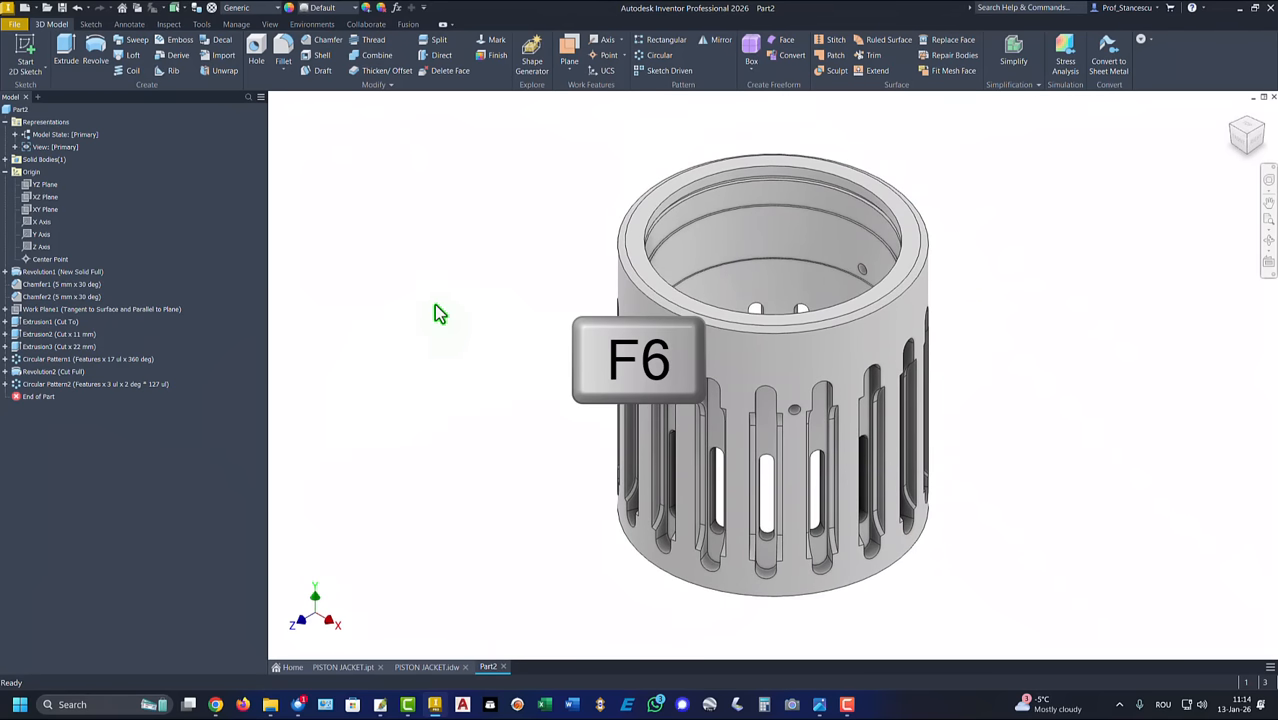
Step: Collapse all children of the part in the model tree and assign the Stainless Steel material
{"action": "right_click", "coordinate": [12, 112]}
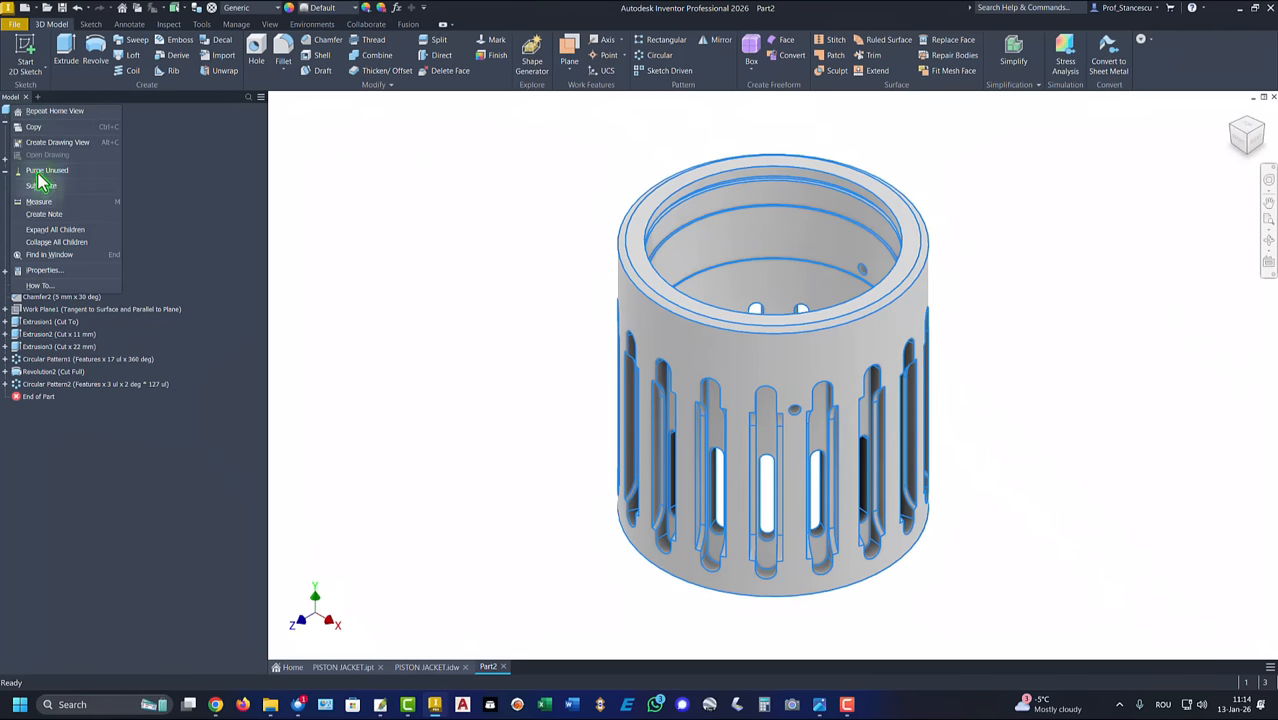
{"action": "left_click", "coordinate": [56, 242]}
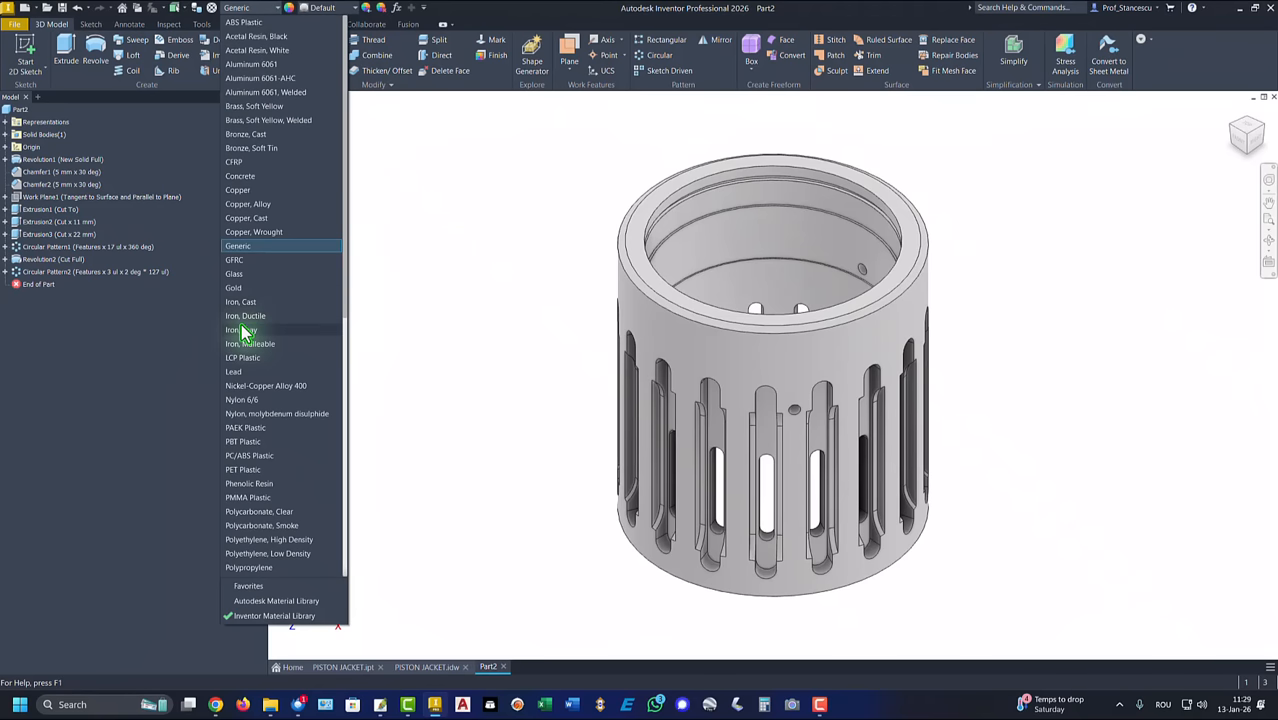
{"action": "scroll", "coordinate": [259, 331], "scroll_direction": "down", "scroll_amount": 8}
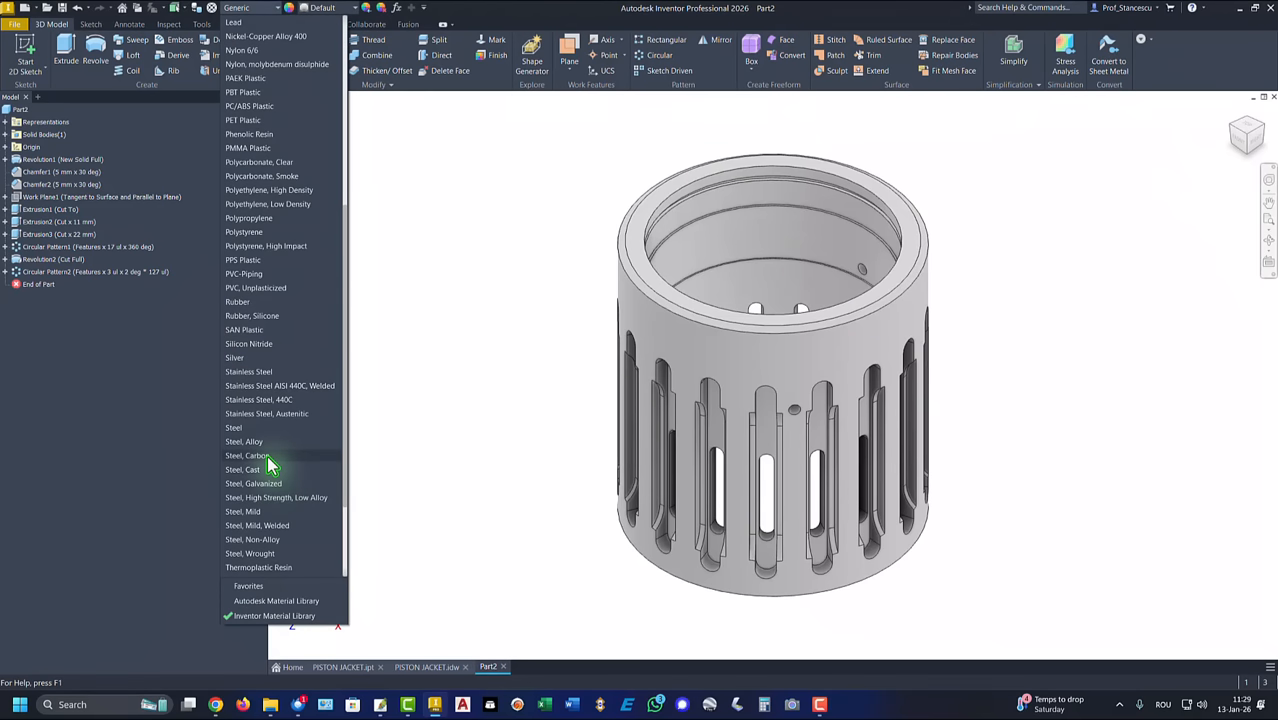
{"action": "left_click", "coordinate": [257, 371]}
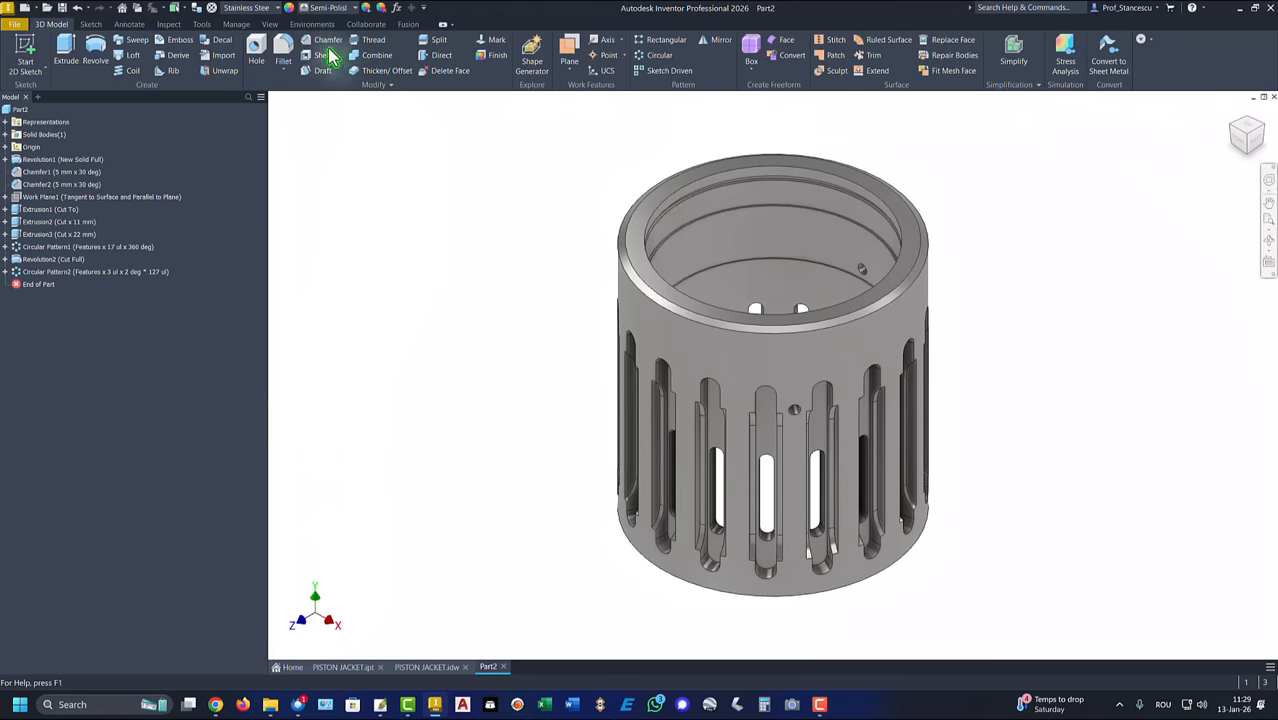
Step: Set the lighting style to Default Lights and compare Part2 with the reference model PISTON JACKET.ipt
{"action": "left_click", "coordinate": [268, 25]}
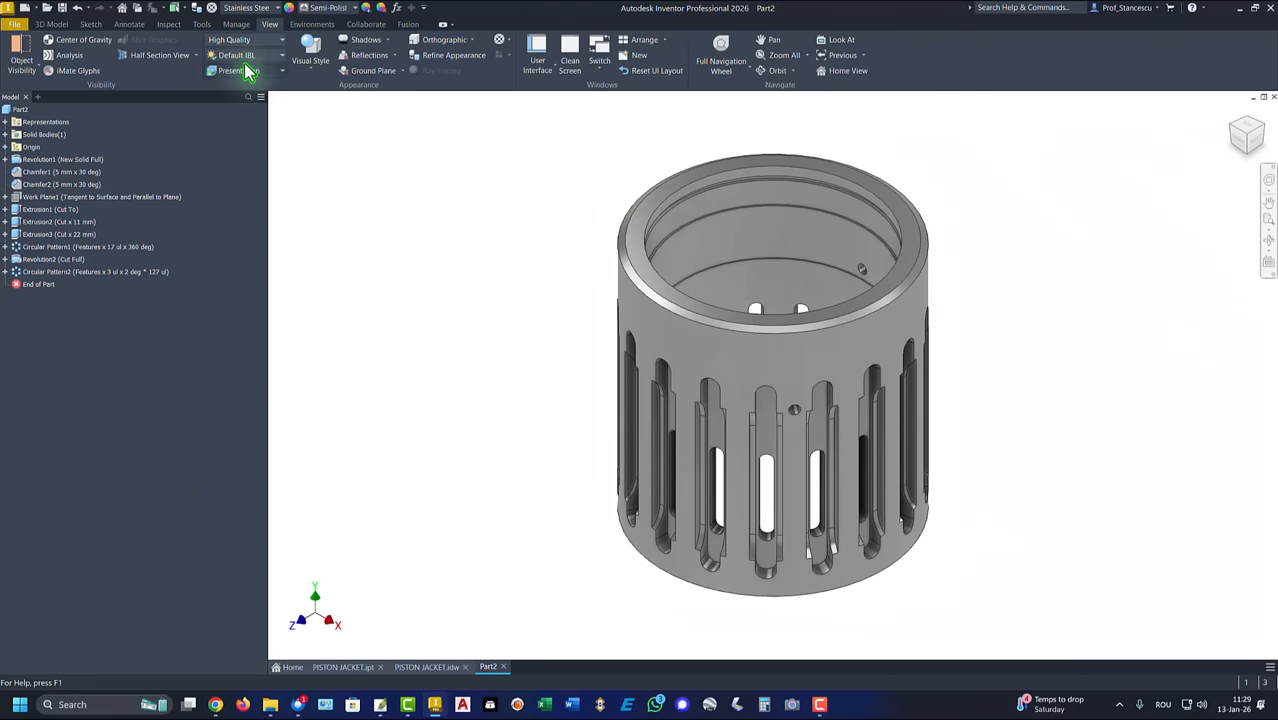
{"action": "left_click", "coordinate": [246, 55]}
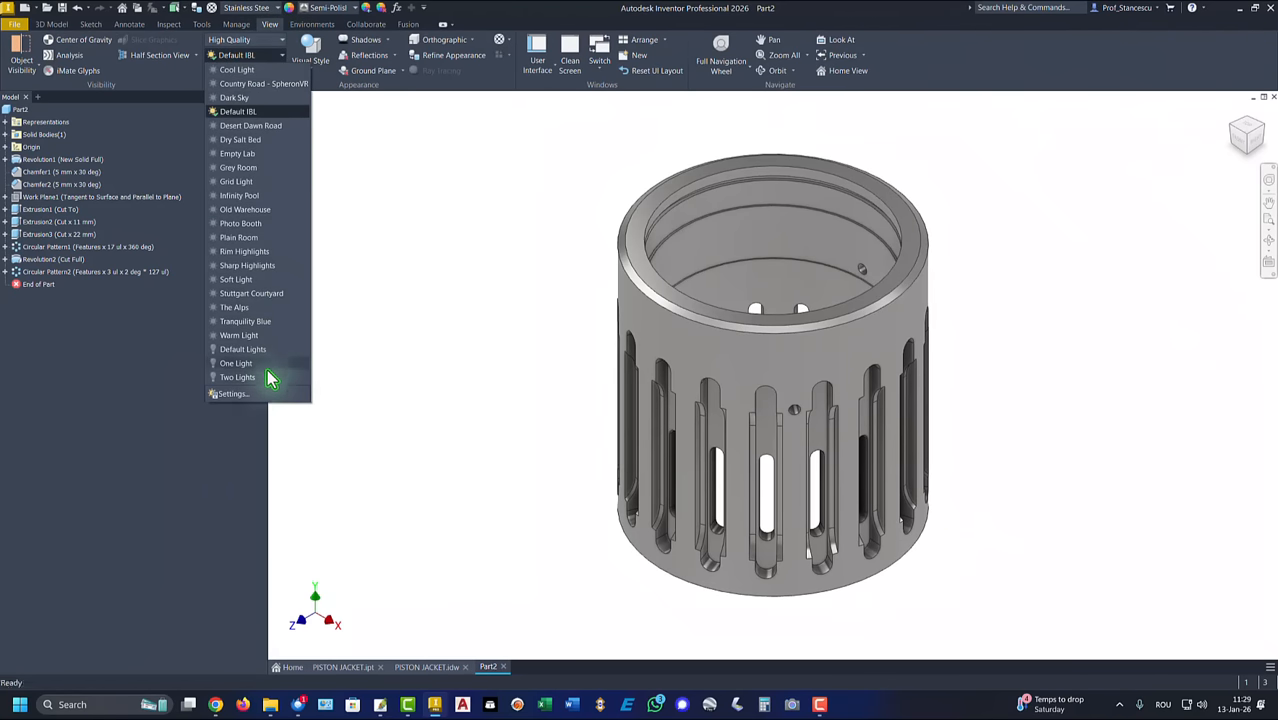
{"action": "left_click", "coordinate": [241, 351]}
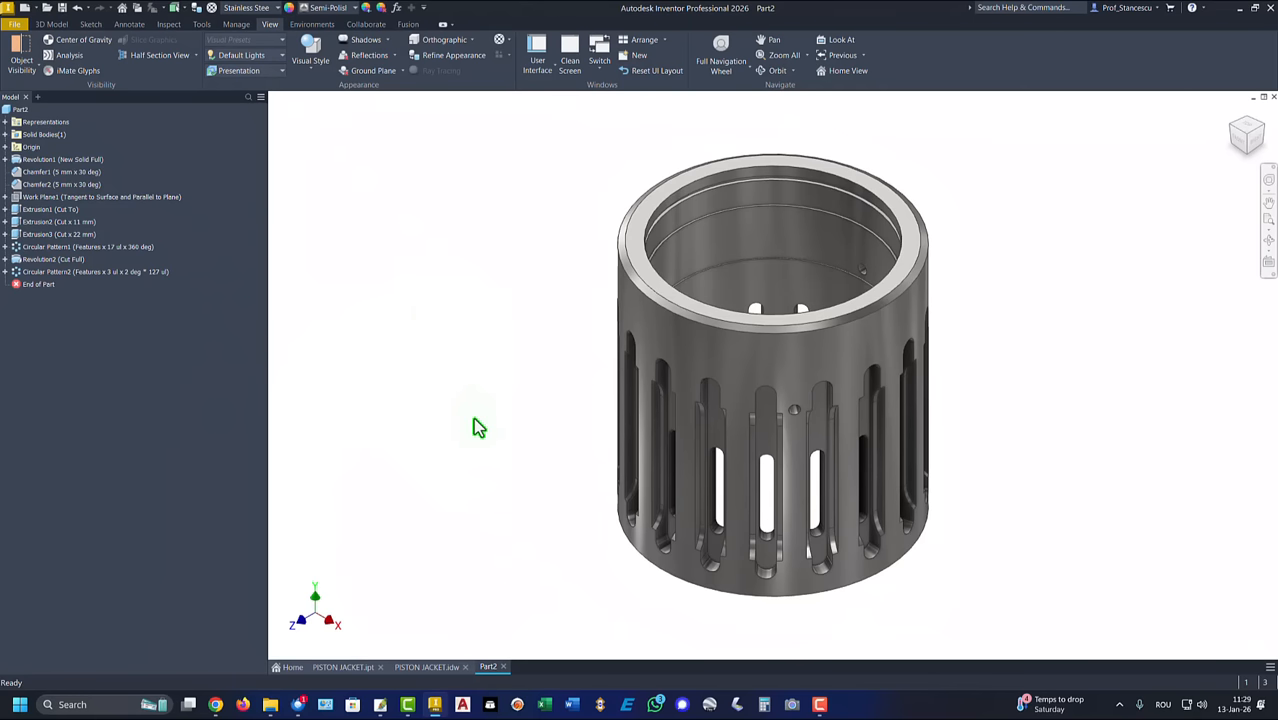
{"action": "left_click", "coordinate": [340, 667]}
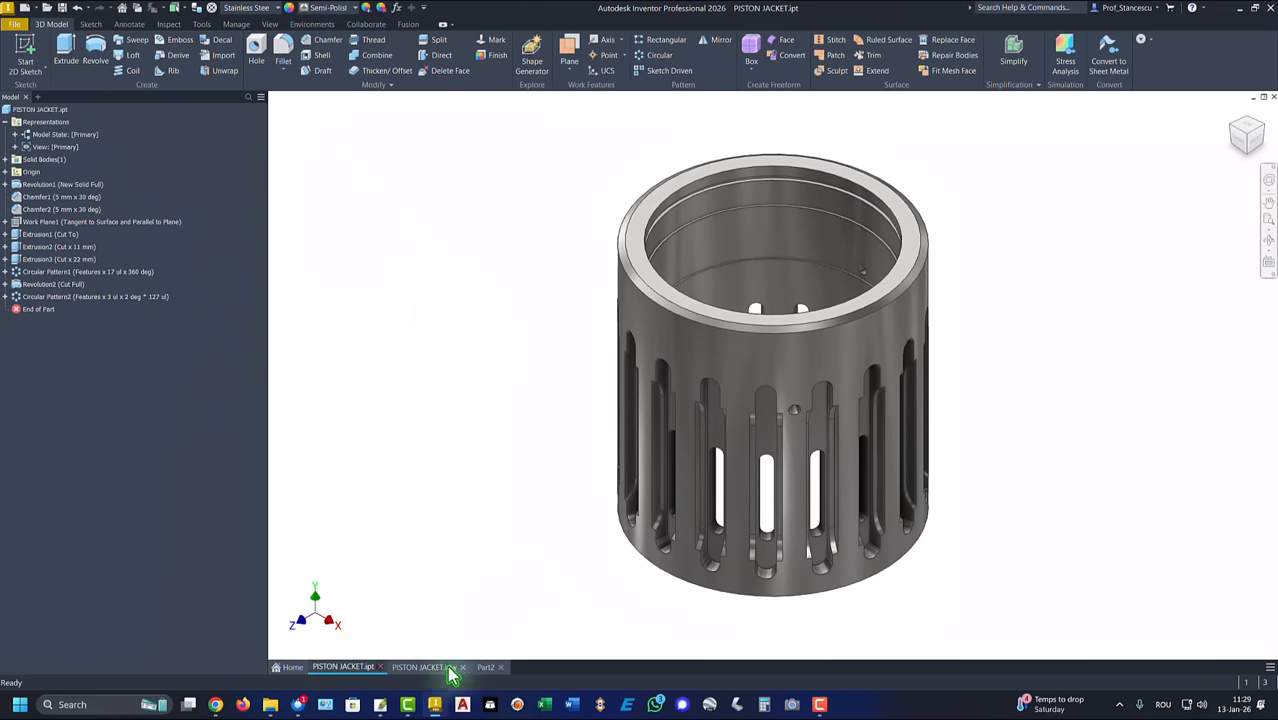
{"action": "left_click", "coordinate": [487, 667]}
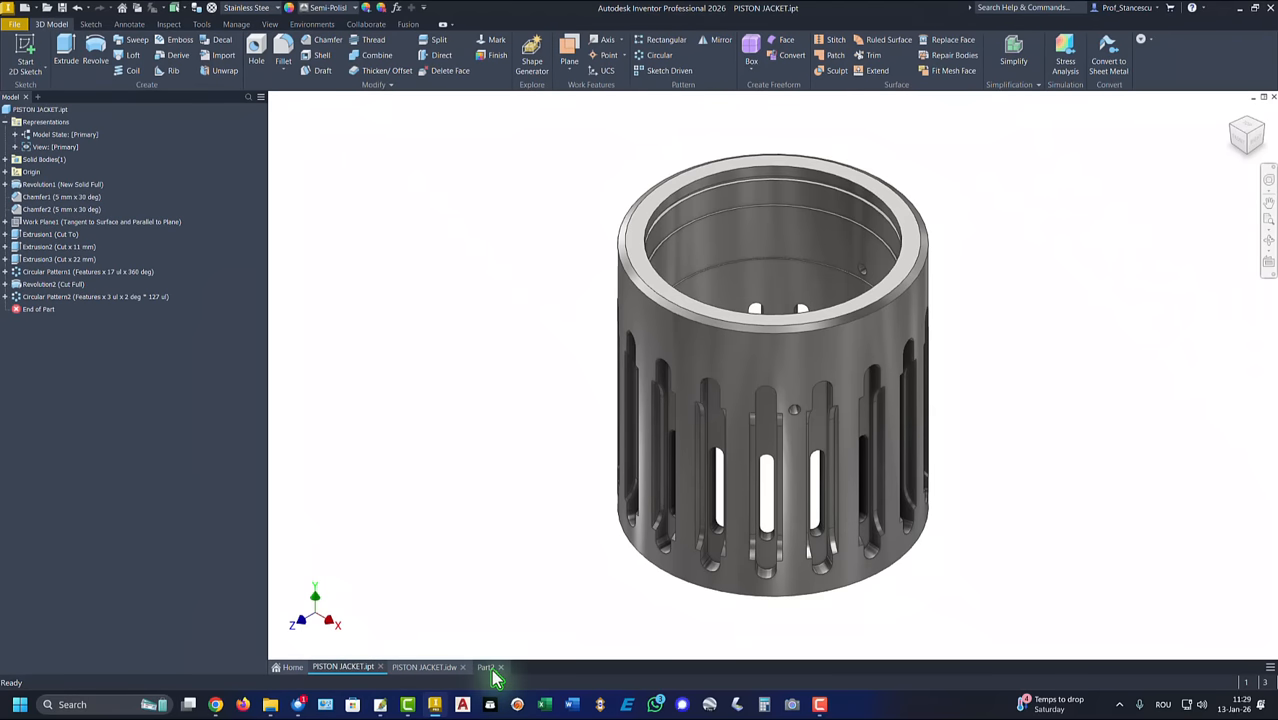